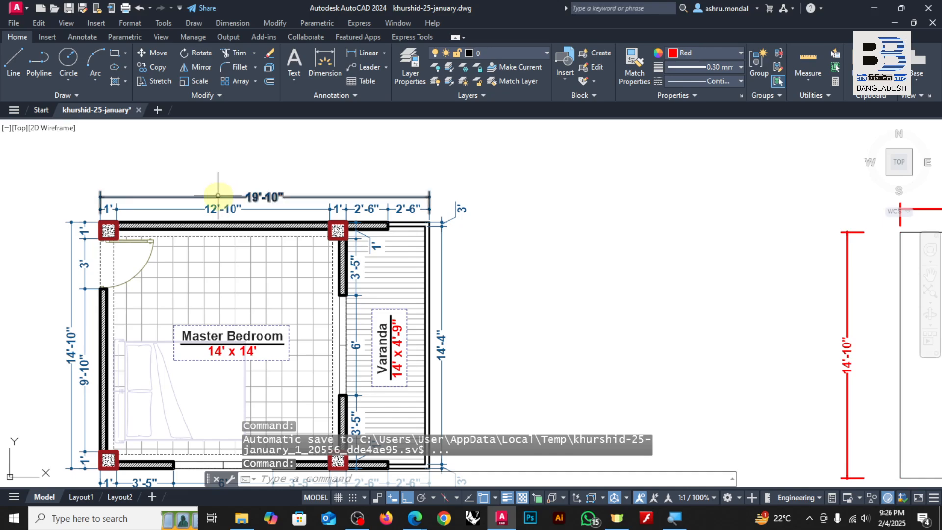
{"action": "left_click", "coordinate": [217, 196]}
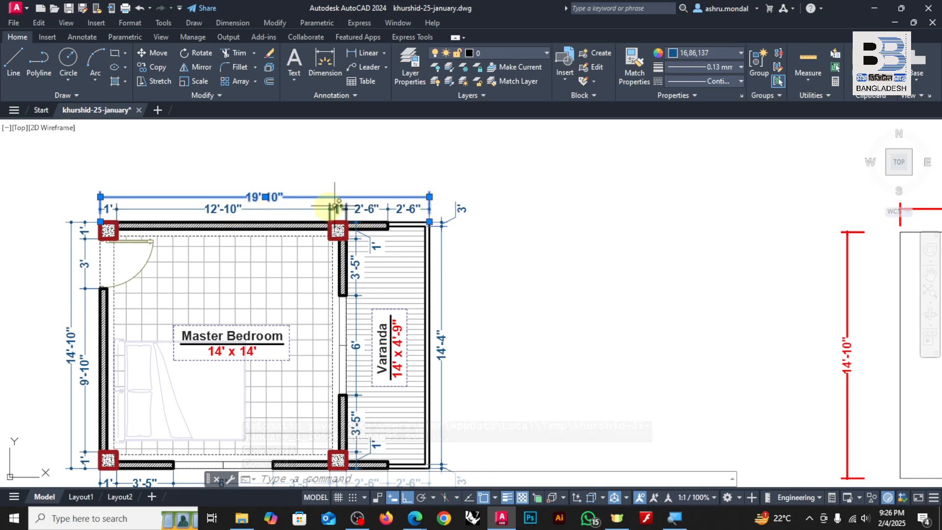
{"action": "key", "text": "Escape"}
{"action": "key", "text": "Escape"}
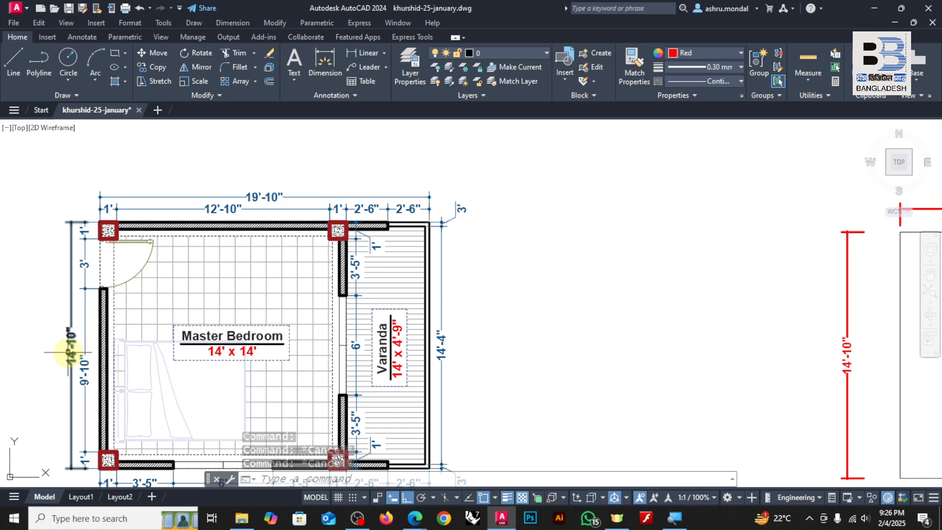
Delete the red horizontal and vertical dimensions from the blank outline rectangle beside the reference plan.
{"action": "scroll", "coordinate": [139, 309], "scroll_direction": "down", "scroll_amount": 2}
{"action": "middle_click_drag", "start_coordinate": [694, 296], "coordinate": [484, 301]}
{"action": "left_click", "coordinate": [484, 250]}
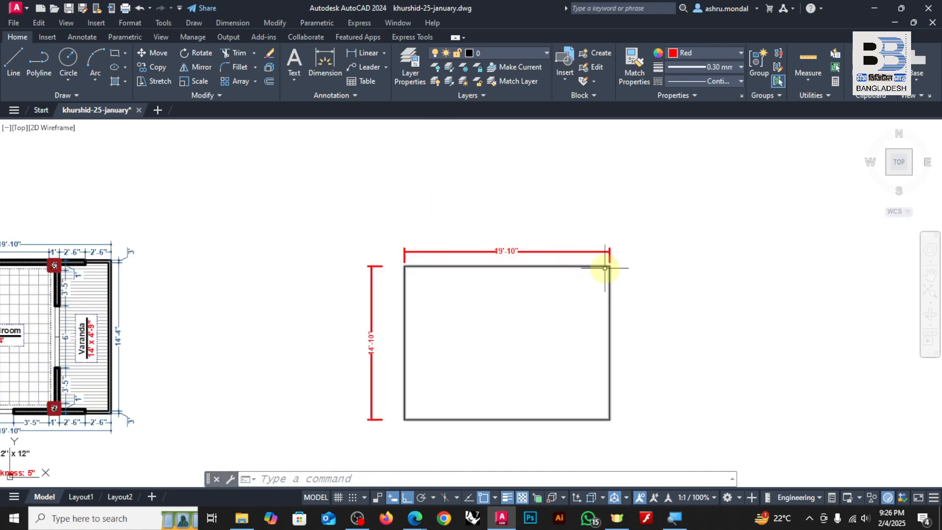
{"action": "scroll", "coordinate": [496, 253], "scroll_direction": "up", "scroll_amount": 4}
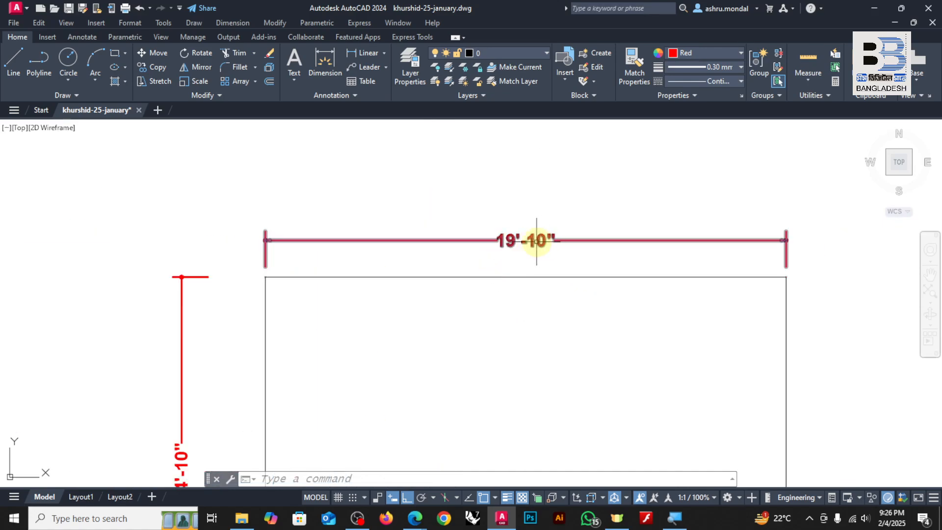
{"action": "scroll", "coordinate": [545, 244], "scroll_direction": "down", "scroll_amount": 2}
{"action": "left_click_drag", "start_coordinate": [338, 343], "coordinate": [269, 381]}
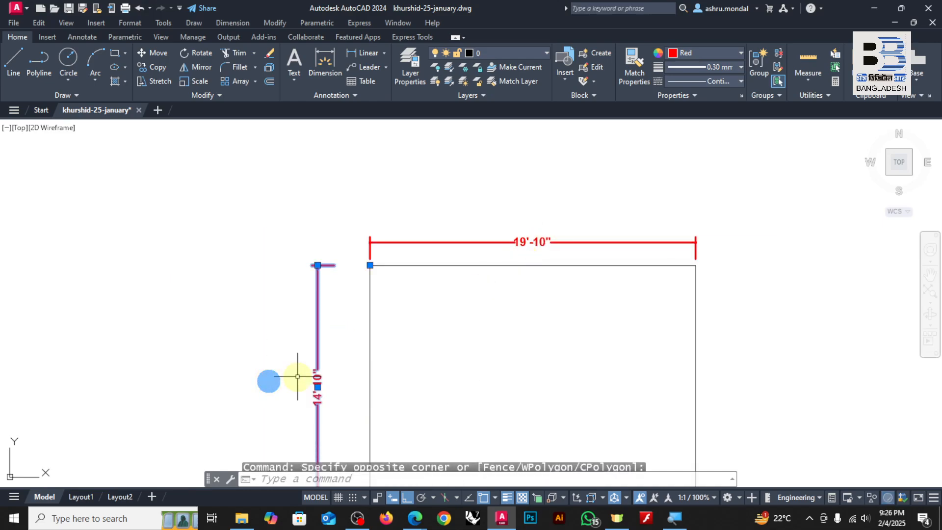
{"action": "key", "text": "Delete"}
{"action": "key", "text": "Delete"}
{"action": "scroll", "coordinate": [361, 198], "scroll_direction": "down", "scroll_amount": 2}
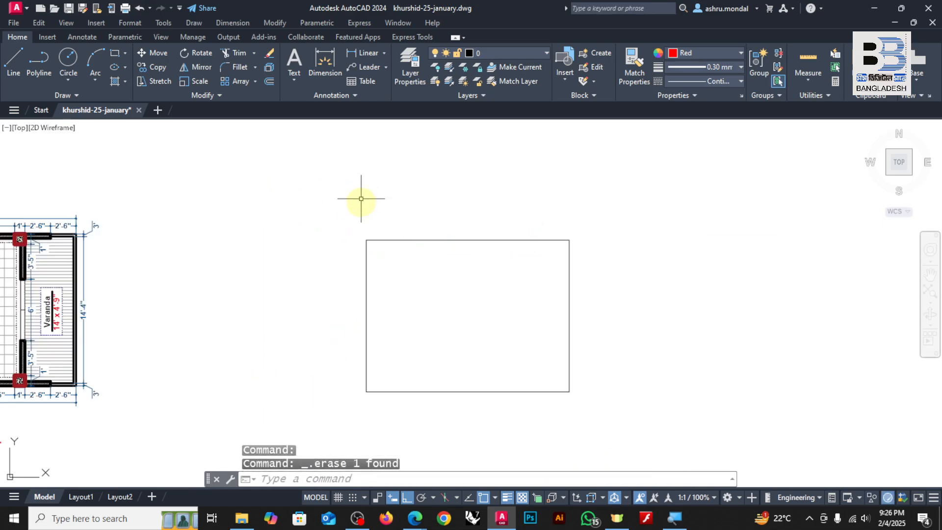
Examine the reference plan's wall layout and its legend for the column size and brick wall thickness.
{"action": "scroll", "coordinate": [480, 173], "scroll_direction": "down", "scroll_amount": 4}
{"action": "scroll", "coordinate": [275, 206], "scroll_direction": "up", "scroll_amount": 8}
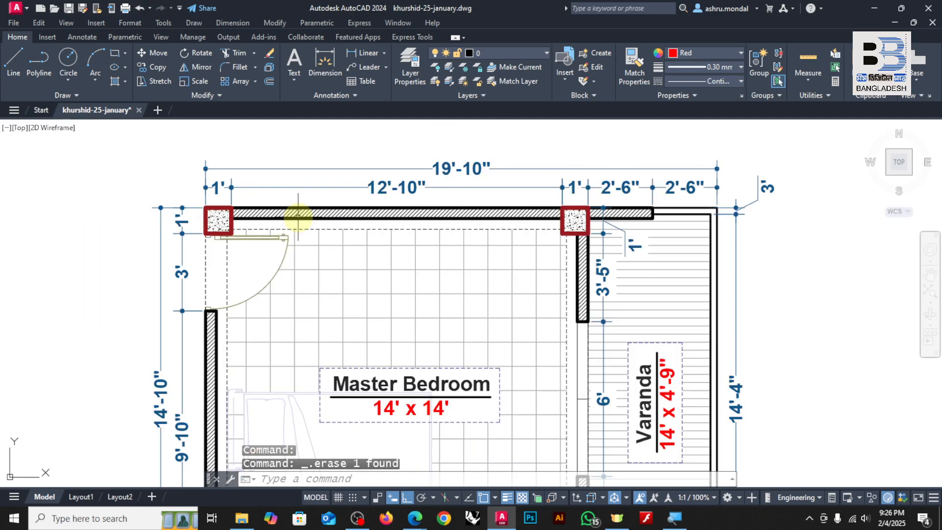
{"action": "scroll", "coordinate": [302, 216], "scroll_direction": "down", "scroll_amount": 3}
{"action": "scroll", "coordinate": [294, 417], "scroll_direction": "up", "scroll_amount": 6}
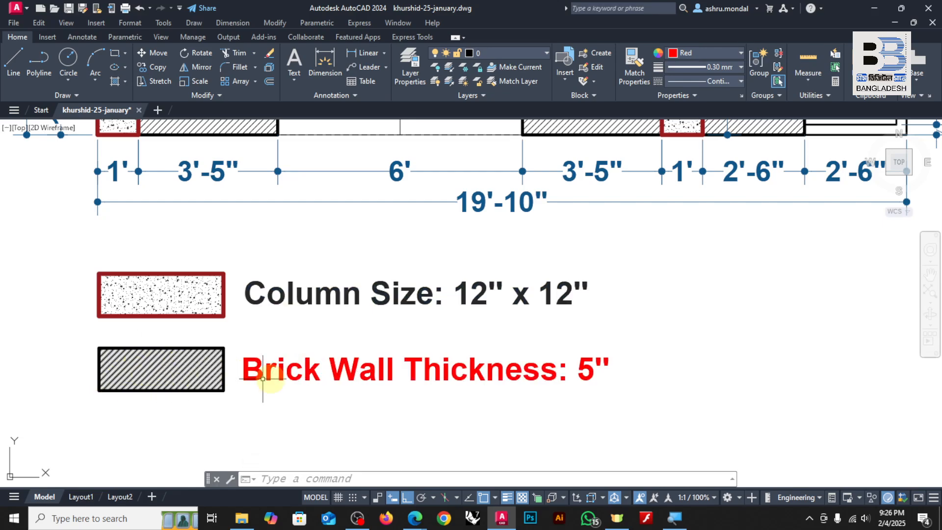
{"action": "scroll", "coordinate": [246, 367], "scroll_direction": "down", "scroll_amount": 5}
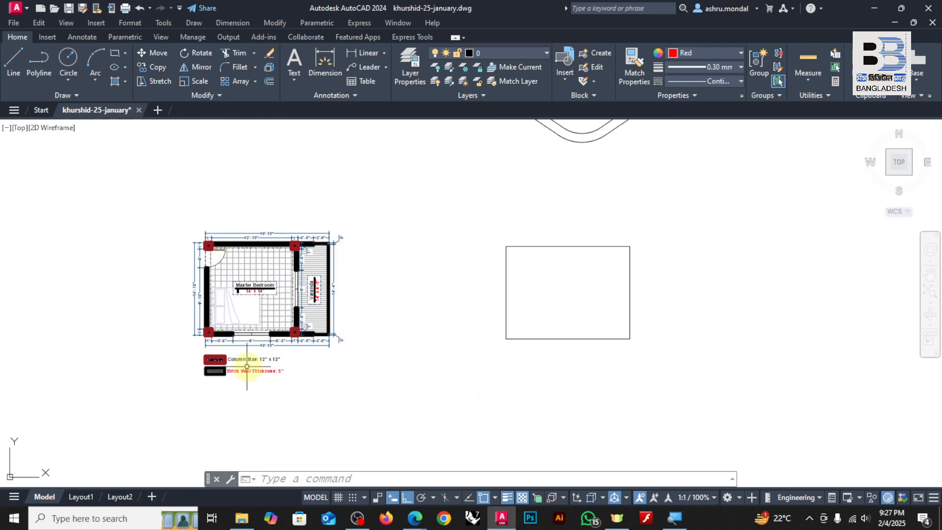
{"action": "scroll", "coordinate": [247, 367], "scroll_direction": "down", "scroll_amount": 2}
{"action": "scroll", "coordinate": [506, 291], "scroll_direction": "up", "scroll_amount": 2}
{"action": "scroll", "coordinate": [396, 294], "scroll_direction": "down", "scroll_amount": 2}
{"action": "scroll", "coordinate": [242, 274], "scroll_direction": "up", "scroll_amount": 8}
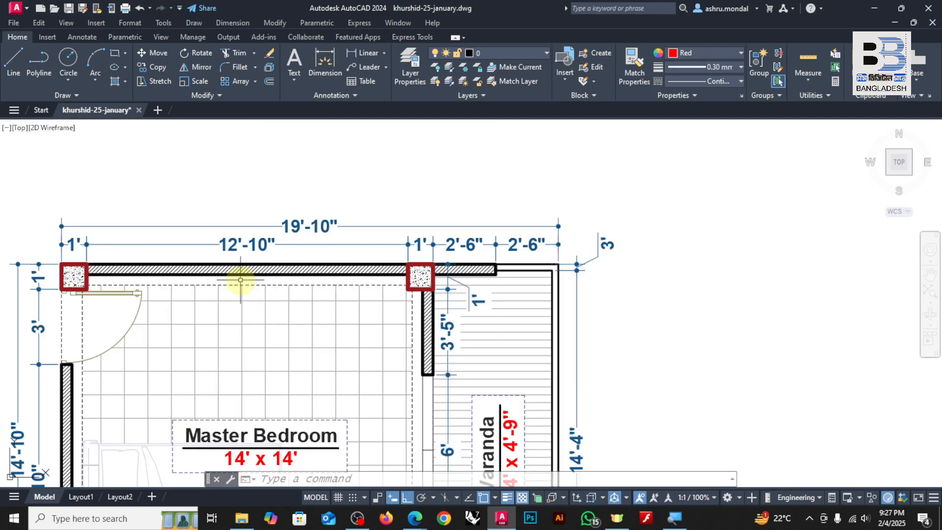
{"action": "scroll", "coordinate": [73, 261], "scroll_direction": "down", "scroll_amount": 4}
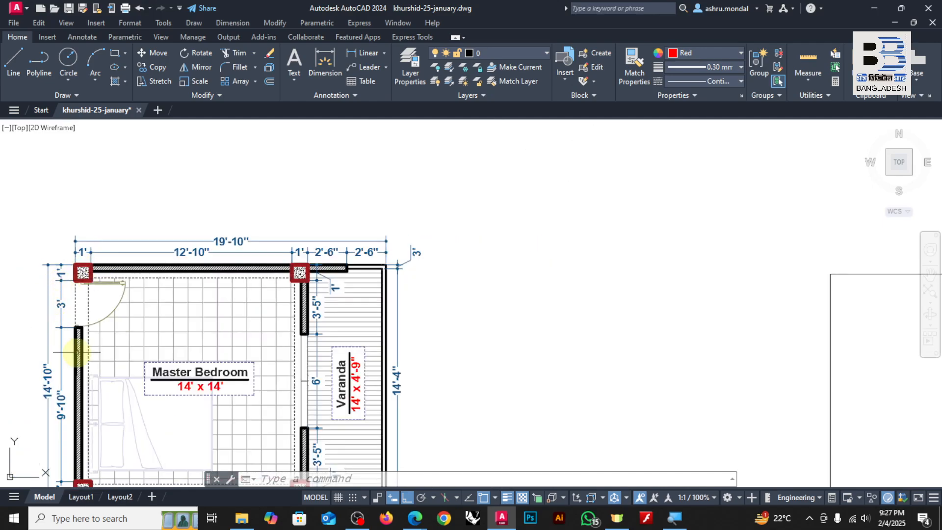
{"action": "scroll", "coordinate": [73, 338], "scroll_direction": "down", "scroll_amount": 5}
{"action": "scroll", "coordinate": [80, 405], "scroll_direction": "up", "scroll_amount": 6}
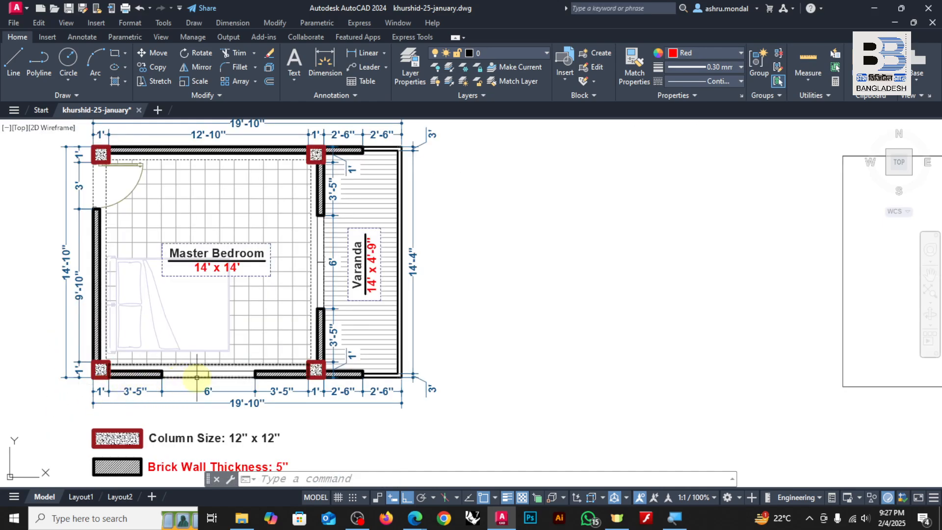
{"action": "scroll", "coordinate": [347, 377], "scroll_direction": "down", "scroll_amount": 4}
{"action": "scroll", "coordinate": [521, 306], "scroll_direction": "up", "scroll_amount": 4}
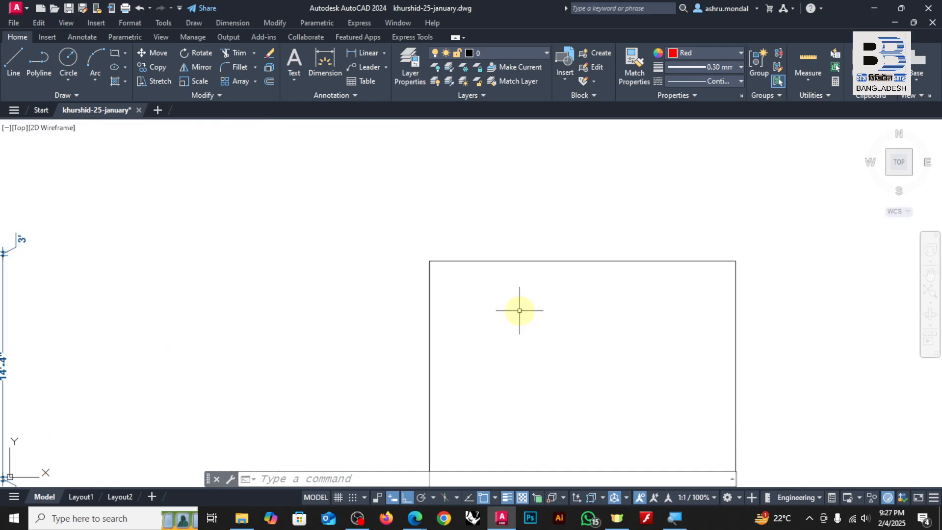
Offset the blank outline rectangle 5" inward to form the brick wall thickness.
{"action": "key", "text": "Return"}
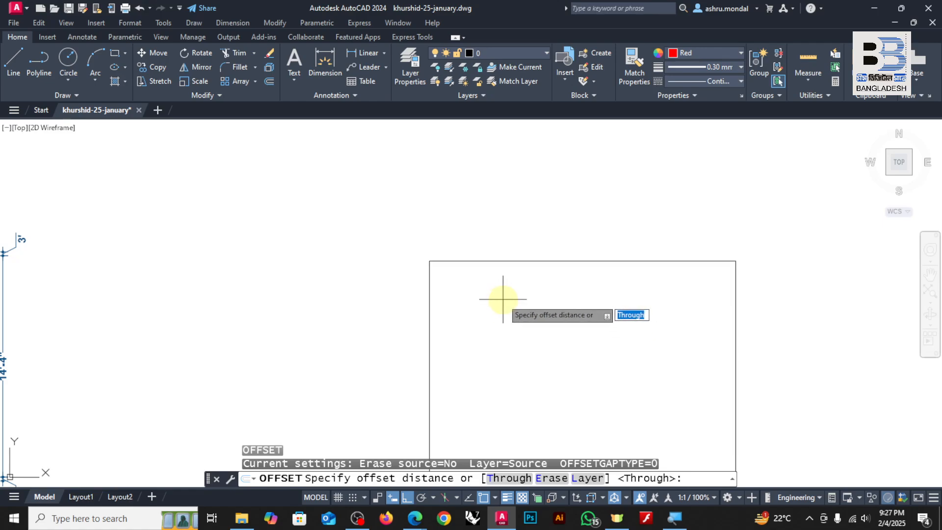
{"action": "key", "text": "Return"}
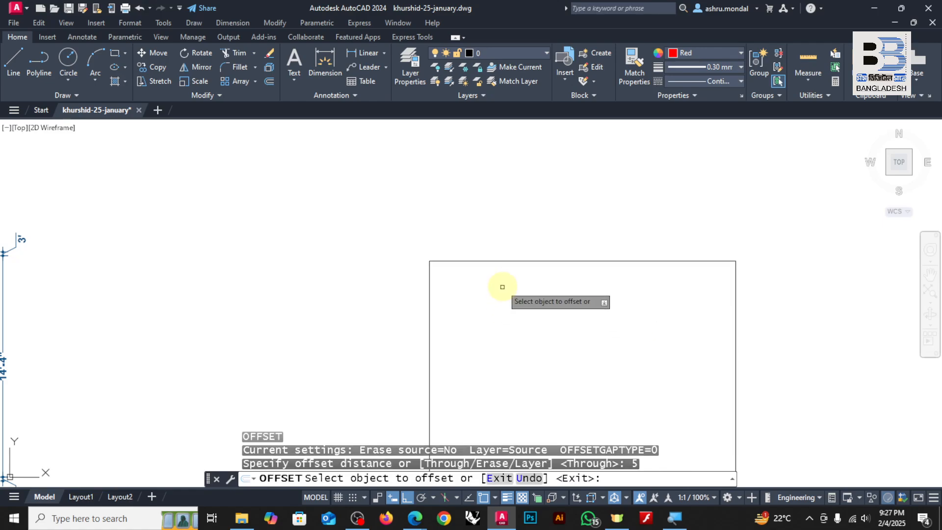
{"action": "left_click", "coordinate": [504, 262]}
{"action": "left_click", "coordinate": [509, 301]}
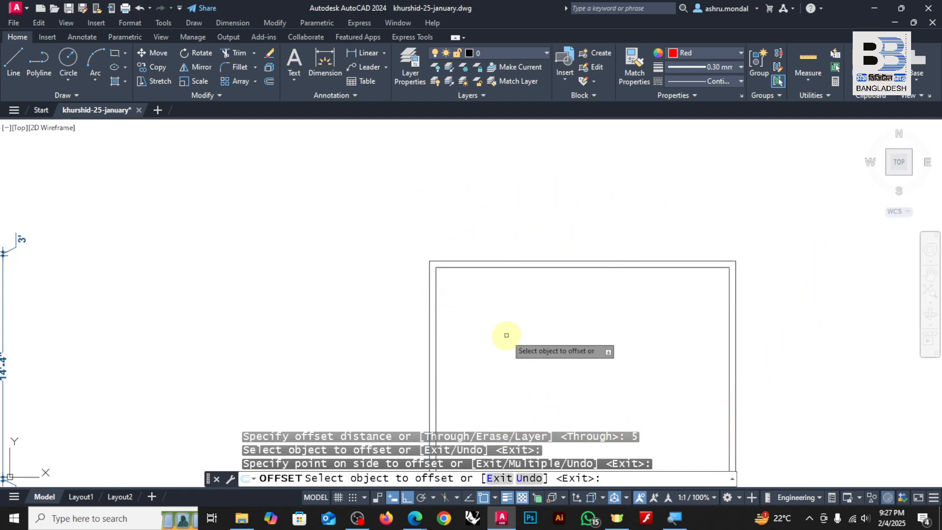
End the offset and examine the corner and intermediate column positions, their dimensions and the column size legend in the reference plan.
{"action": "scroll", "coordinate": [581, 252], "scroll_direction": "down", "scroll_amount": 3}
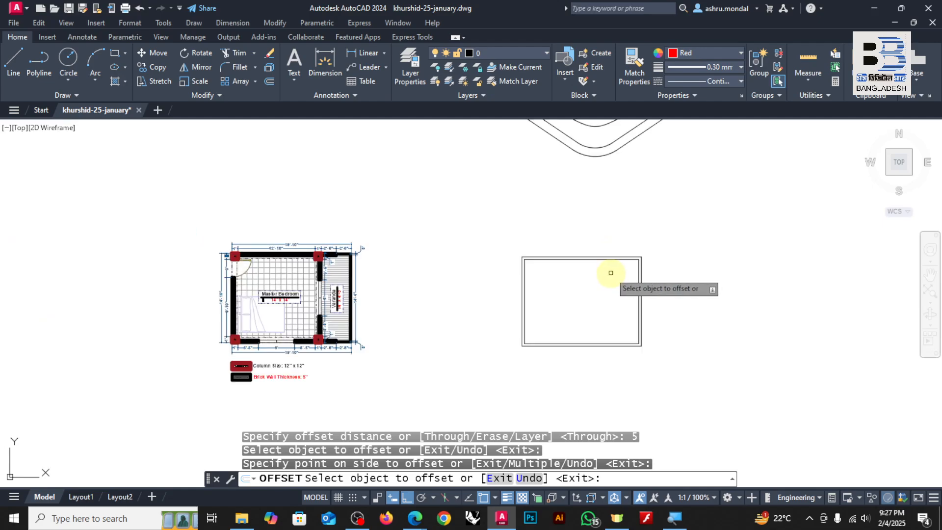
{"action": "scroll", "coordinate": [187, 324], "scroll_direction": "up", "scroll_amount": 4}
{"action": "scroll", "coordinate": [311, 380], "scroll_direction": "up", "scroll_amount": 5}
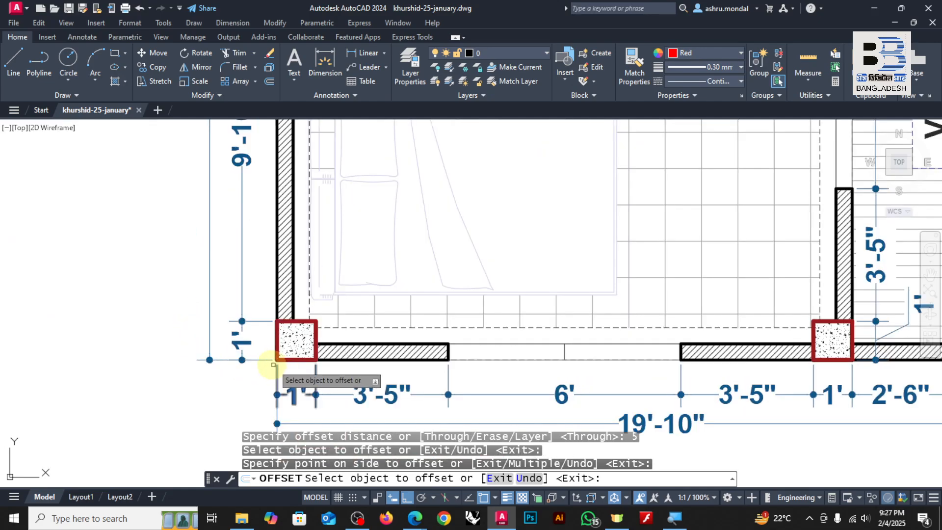
{"action": "scroll", "coordinate": [339, 343], "scroll_direction": "down", "scroll_amount": 2}
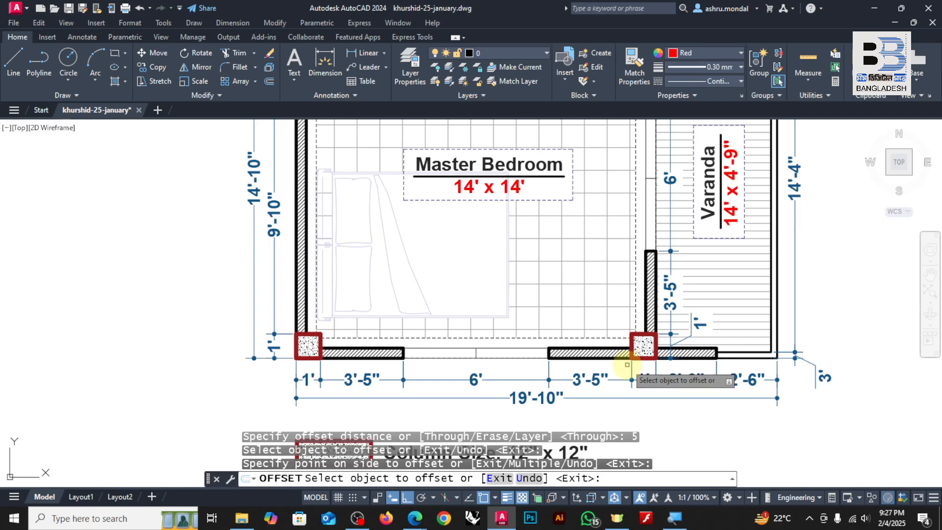
{"action": "scroll", "coordinate": [627, 365], "scroll_direction": "down", "scroll_amount": 4}
{"action": "scroll", "coordinate": [497, 237], "scroll_direction": "up", "scroll_amount": 5}
{"action": "scroll", "coordinate": [497, 147], "scroll_direction": "up", "scroll_amount": 2}
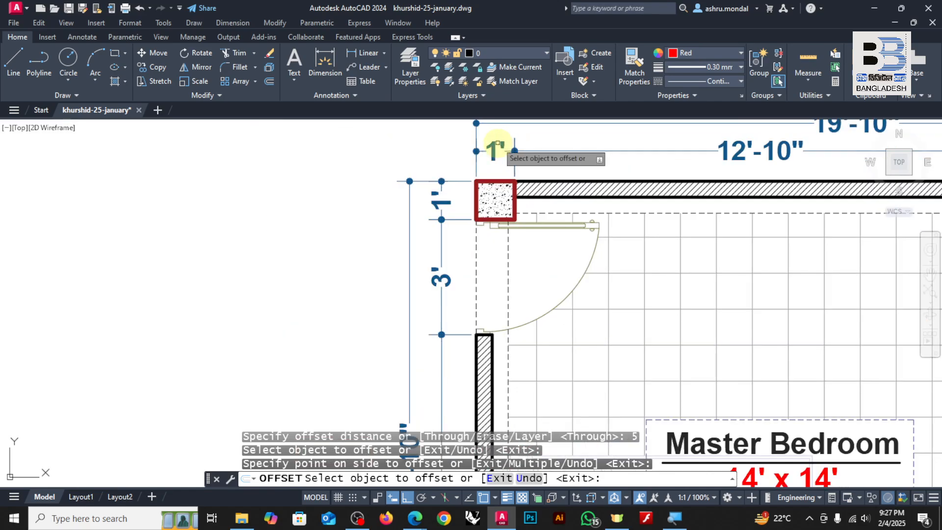
{"action": "left_click", "coordinate": [438, 198]}
{"action": "scroll", "coordinate": [436, 201], "scroll_direction": "down", "scroll_amount": 4}
{"action": "scroll", "coordinate": [683, 196], "scroll_direction": "up", "scroll_amount": 4}
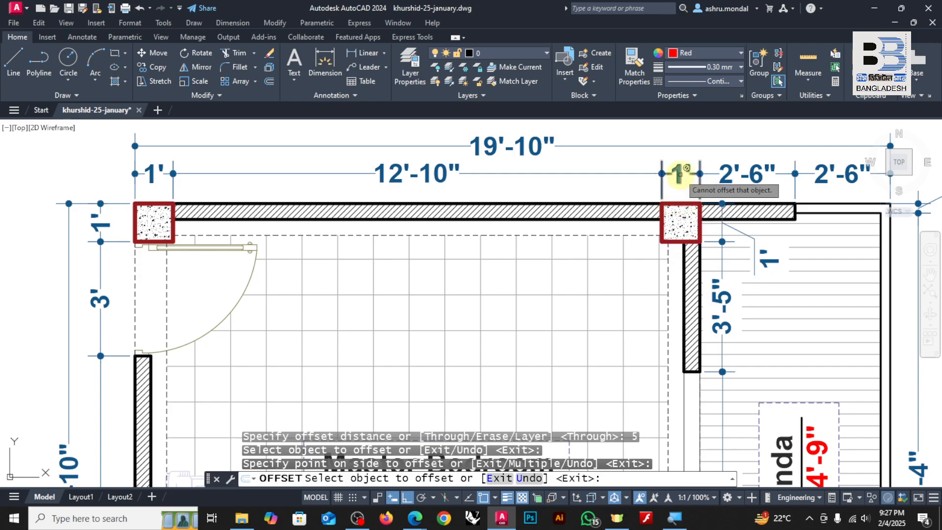
{"action": "scroll", "coordinate": [734, 275], "scroll_direction": "down", "scroll_amount": 4}
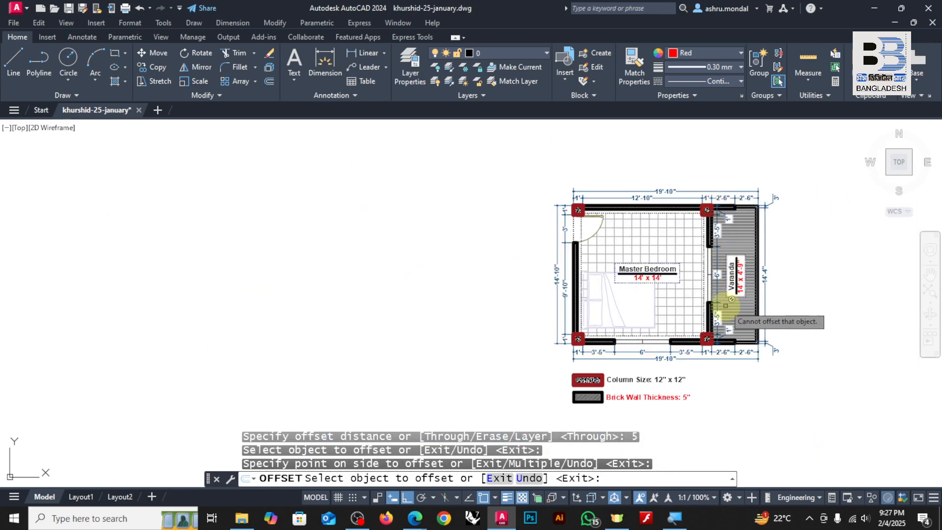
{"action": "scroll", "coordinate": [730, 340], "scroll_direction": "up", "scroll_amount": 4}
{"action": "scroll", "coordinate": [652, 384], "scroll_direction": "down", "scroll_amount": 4}
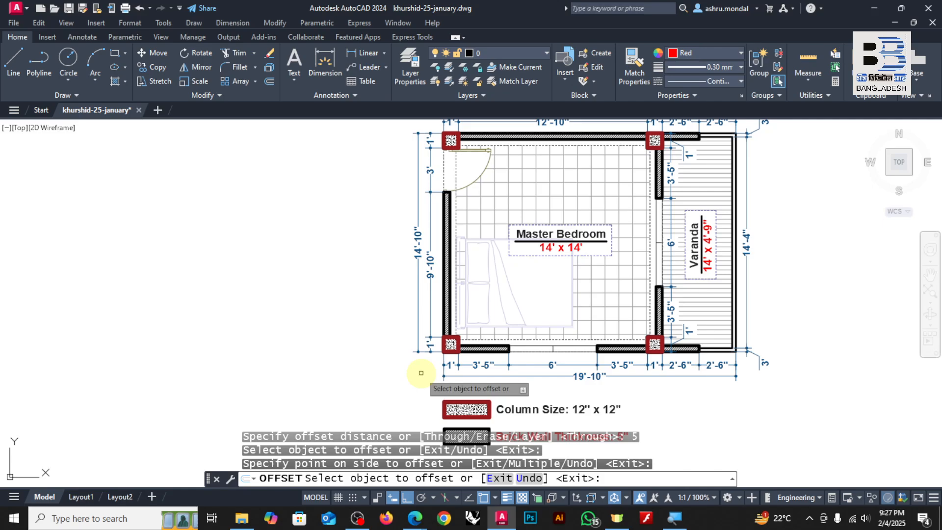
{"action": "scroll", "coordinate": [488, 350], "scroll_direction": "up", "scroll_amount": 4}
{"action": "left_click", "coordinate": [488, 350]}
{"action": "scroll", "coordinate": [491, 320], "scroll_direction": "down", "scroll_amount": 4}
{"action": "scroll", "coordinate": [535, 275], "scroll_direction": "up", "scroll_amount": 5}
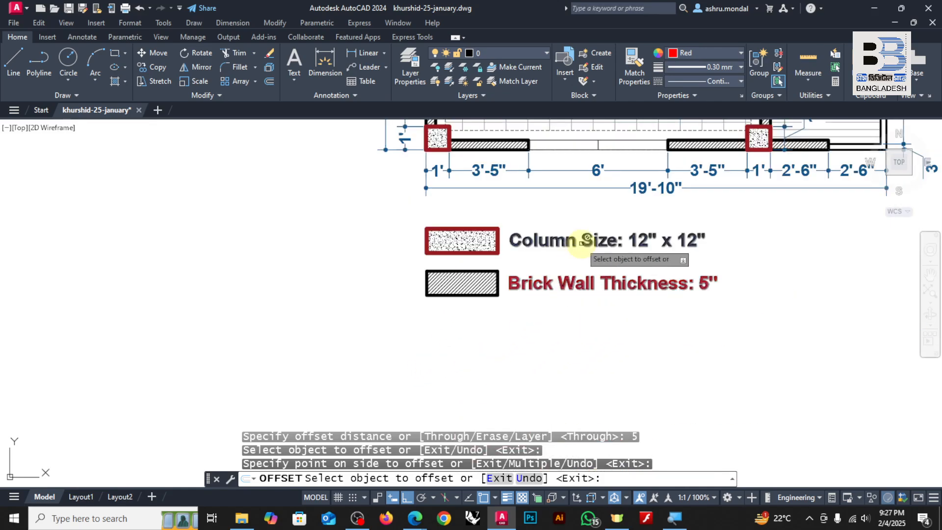
{"action": "left_click", "coordinate": [763, 240]}
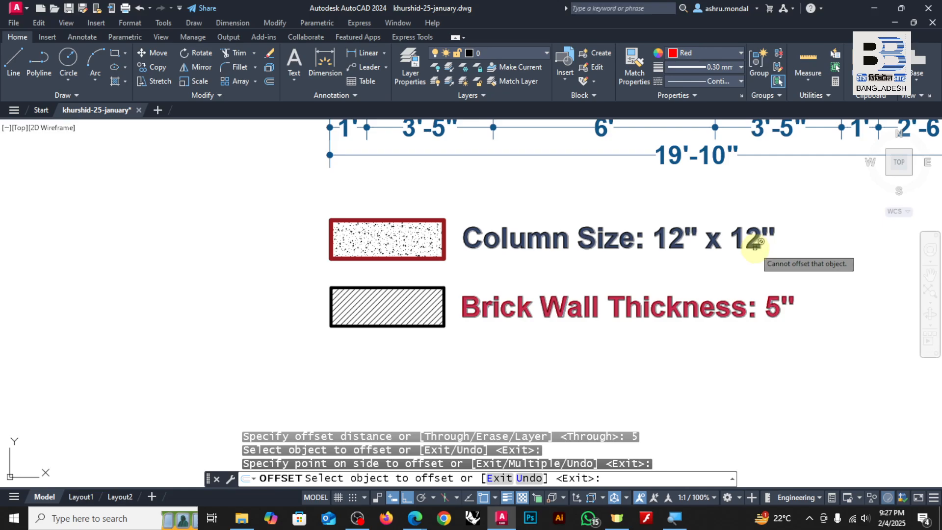
{"action": "key", "text": "Escape"}
{"action": "key", "text": "Escape"}
{"action": "scroll", "coordinate": [374, 254], "scroll_direction": "down", "scroll_amount": 6}
{"action": "scroll", "coordinate": [599, 261], "scroll_direction": "up", "scroll_amount": 6}
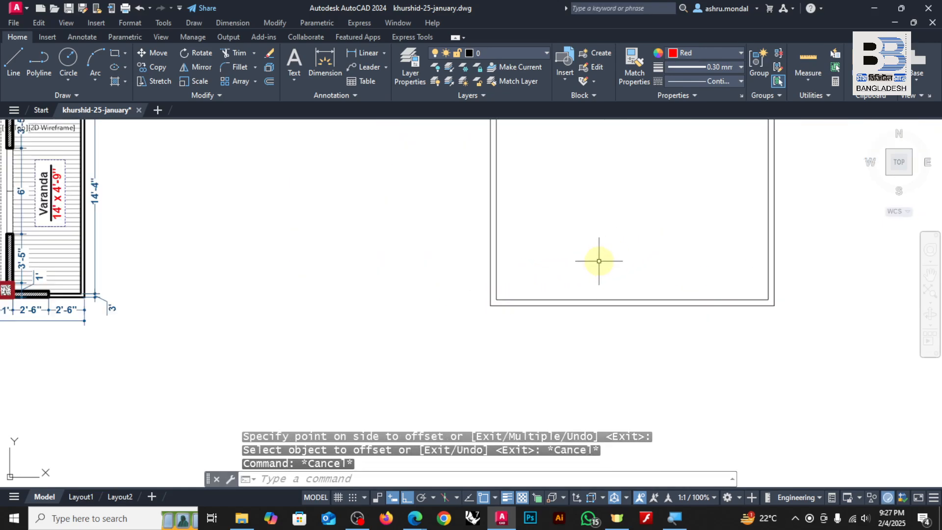
{"action": "left_click", "coordinate": [38, 60]}
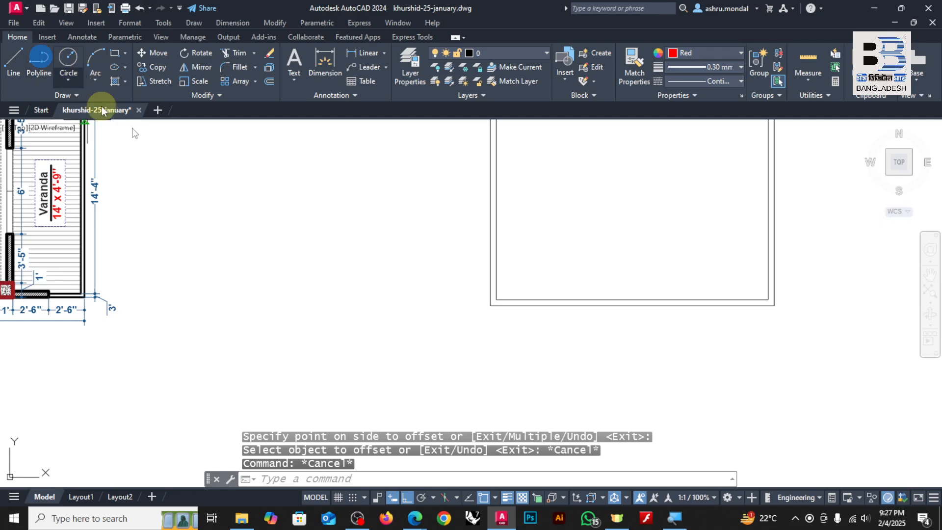
{"action": "left_click", "coordinate": [491, 306]}
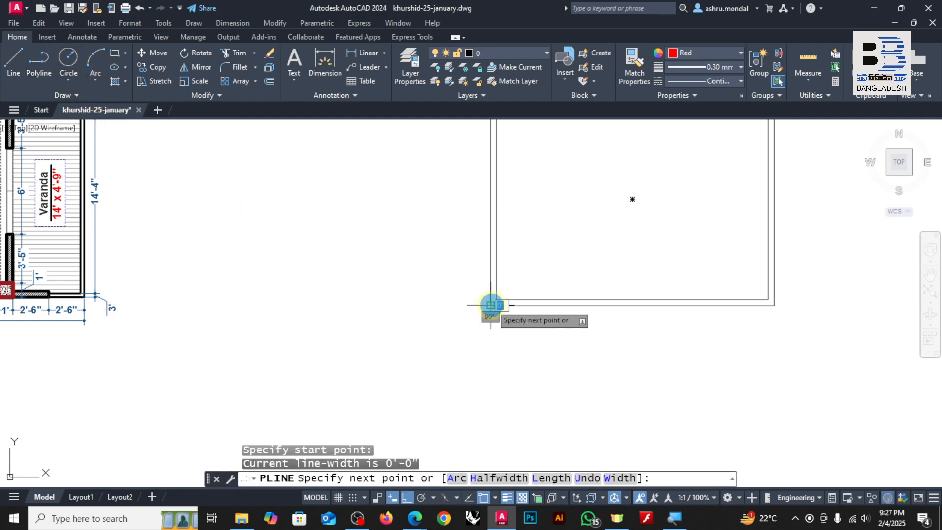
{"action": "left_click", "coordinate": [560, 342]}
{"action": "key", "text": "Escape"}
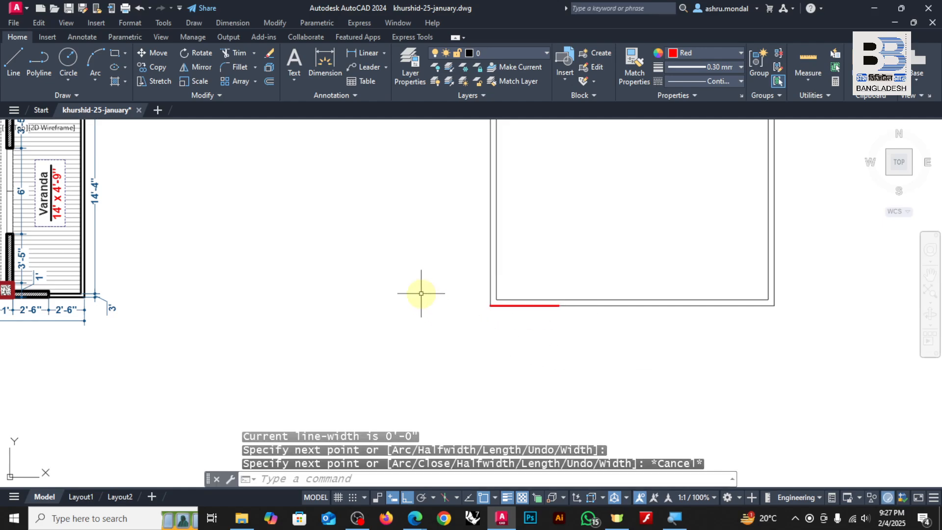
{"action": "left_click", "coordinate": [421, 290]}
{"action": "left_click", "coordinate": [707, 369]}
{"action": "key", "text": "Delete"}
Draw a guide polyline from the outline's outer lower-left corner, 1' to the right, 1' up, and a freehand segment back past the left wall.
{"action": "left_click", "coordinate": [53, 58]}
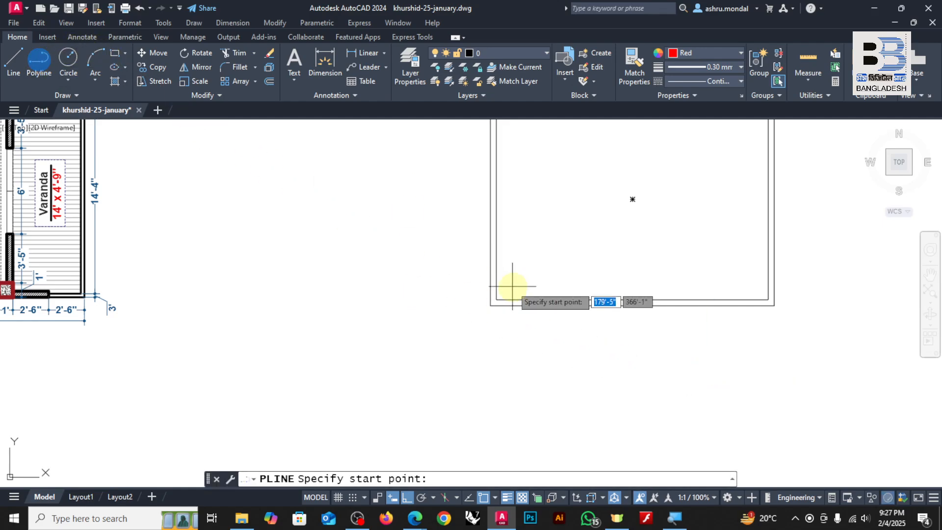
{"action": "left_click", "coordinate": [489, 305]}
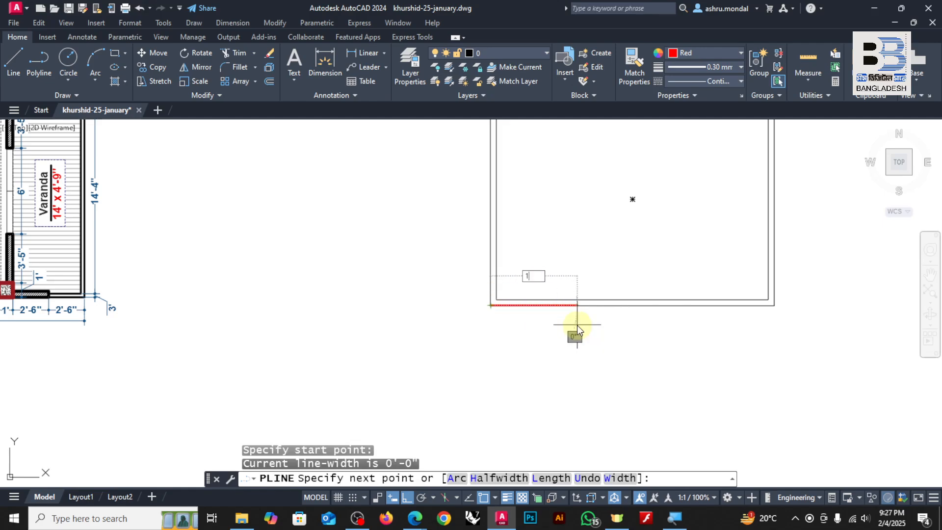
{"action": "type", "text": "1'"}
{"action": "key", "text": "Return"}
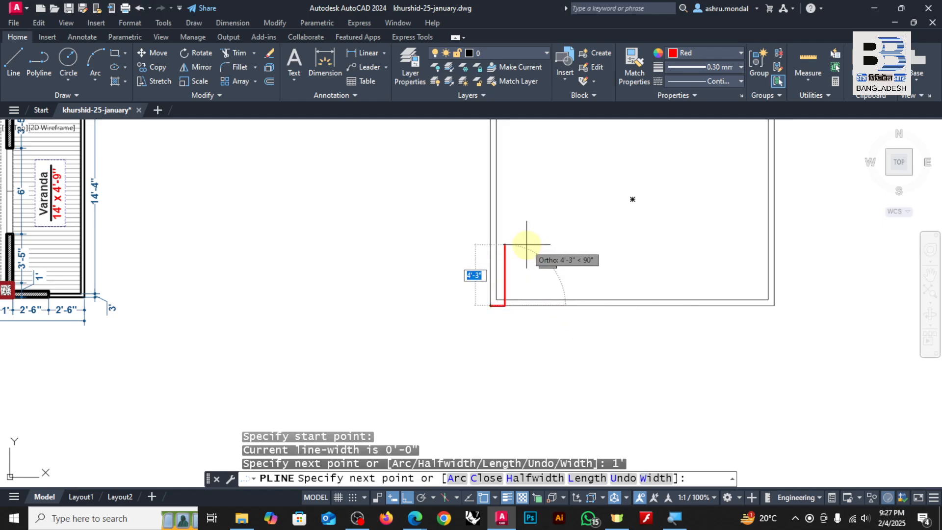
{"action": "type", "text": "1'"}
{"action": "key", "text": "Return"}
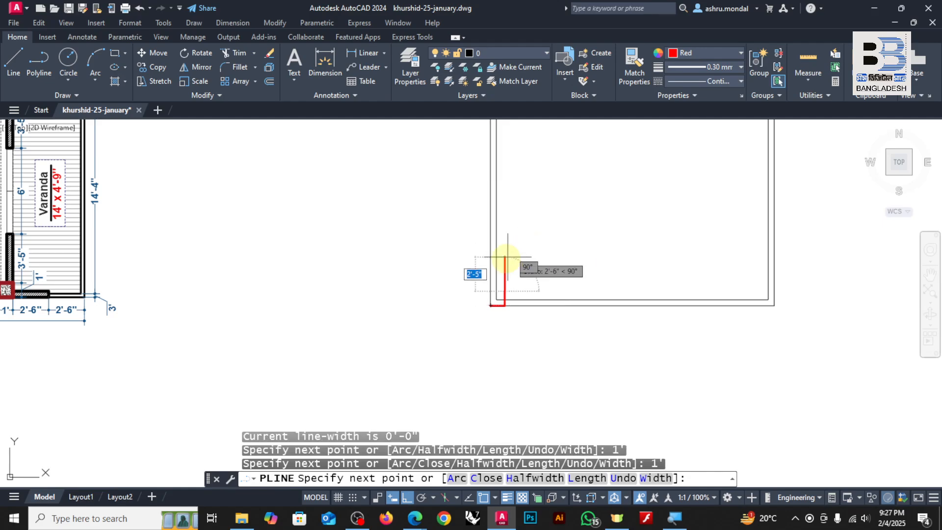
{"action": "right_click", "coordinate": [431, 295]}
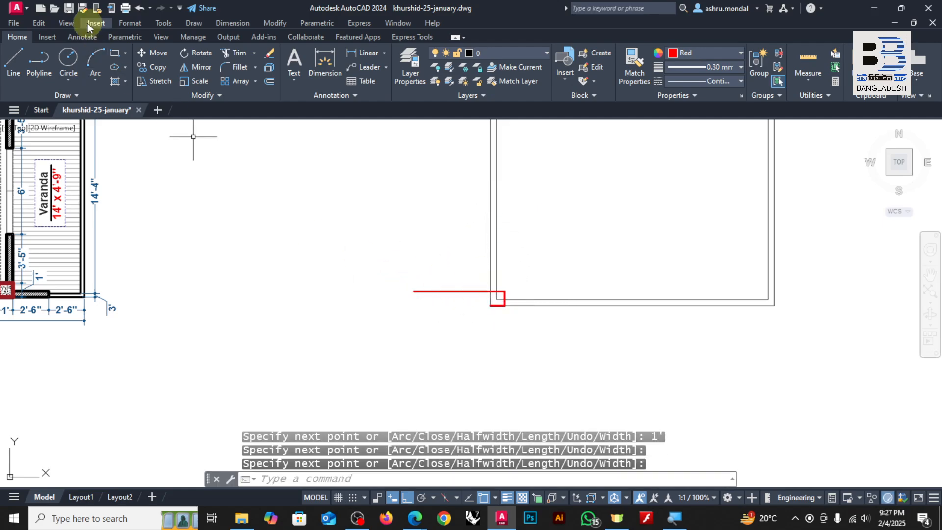
Draw a 12" x 12" column rectangle over the guide at the outline's lower-left corner and erase the guide polyline.
{"action": "left_click", "coordinate": [114, 59]}
{"action": "left_click", "coordinate": [505, 291]}
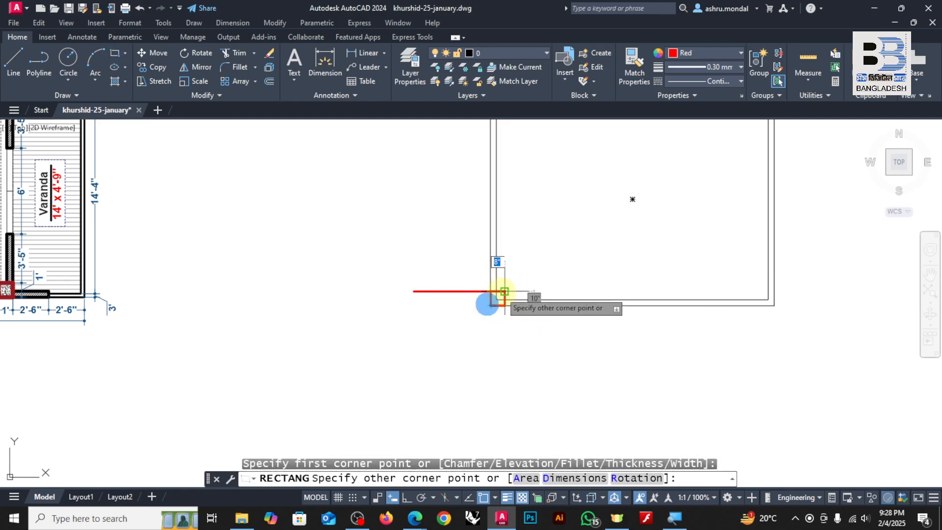
{"action": "key", "text": "Escape"}
{"action": "left_click", "coordinate": [463, 269]}
{"action": "left_click", "coordinate": [429, 322]}
{"action": "key", "text": "Delete"}
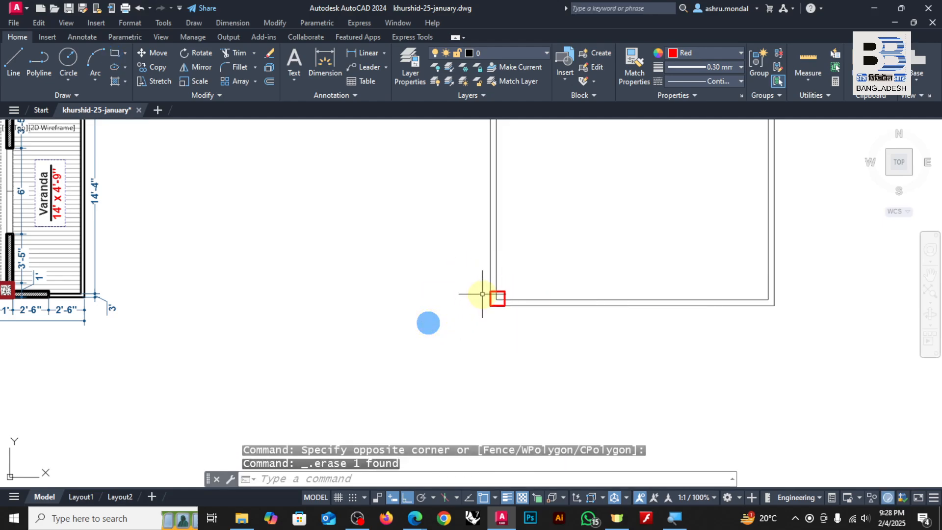
Copy the lower-left column straight up to the outline's upper-left corner, using the column's upper-left corner as base point.
{"action": "scroll", "coordinate": [498, 311], "scroll_direction": "up", "scroll_amount": 4}
{"action": "left_click", "coordinate": [431, 294]}
{"action": "left_click", "coordinate": [564, 409]}
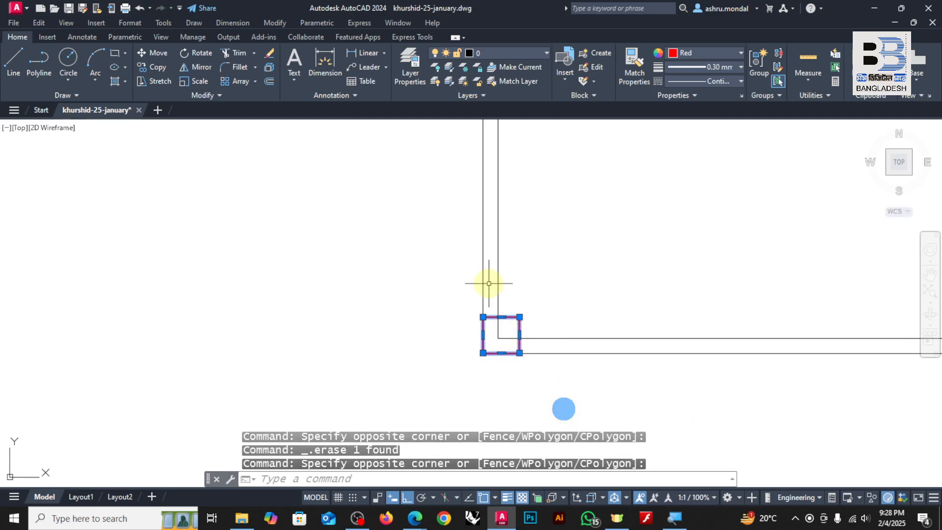
{"action": "type", "text": "co"}
{"action": "key", "text": "Return"}
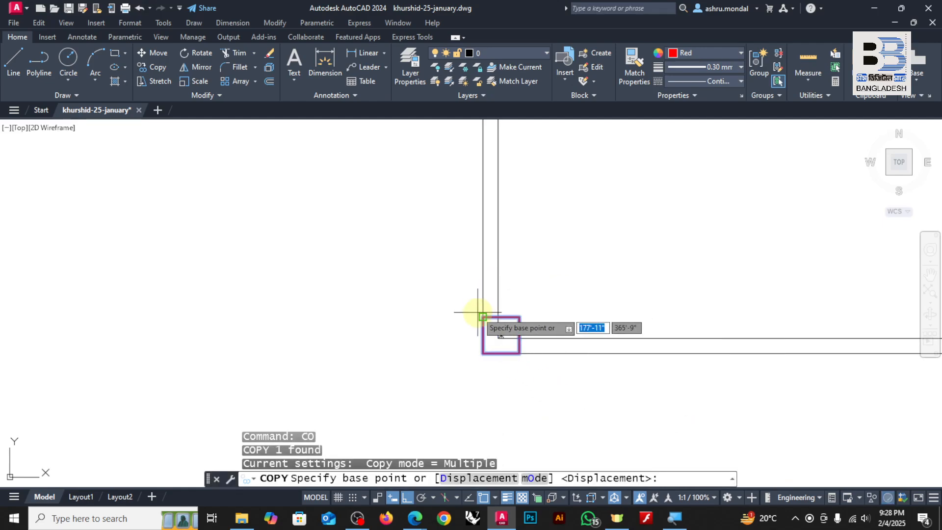
{"action": "left_click", "coordinate": [484, 317]}
{"action": "scroll", "coordinate": [484, 318], "scroll_direction": "down", "scroll_amount": 3}
{"action": "scroll", "coordinate": [491, 264], "scroll_direction": "up", "scroll_amount": 3}
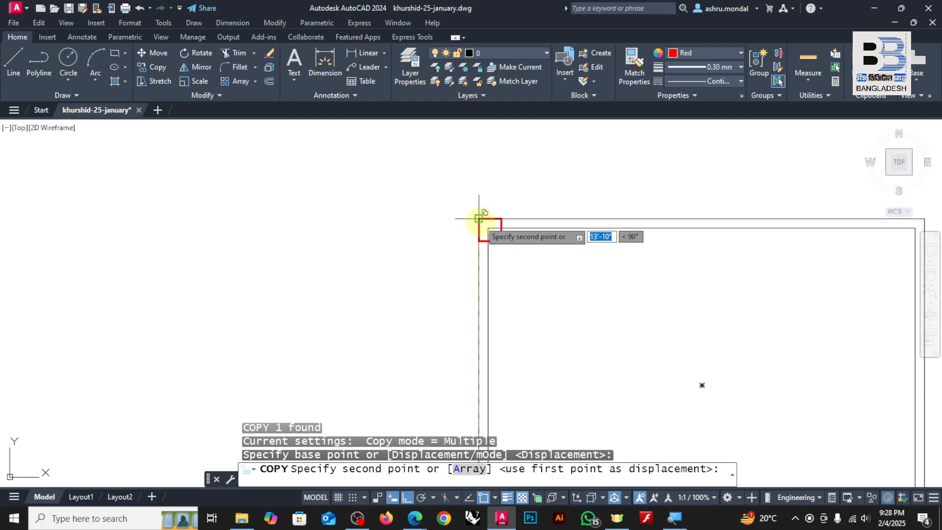
{"action": "left_click", "coordinate": [480, 220]}
{"action": "key", "text": "Escape"}
Examine the reference plan's column positions and the chain of dimensions along its bottom wall between the two columns.
{"action": "scroll", "coordinate": [547, 250], "scroll_direction": "down", "scroll_amount": 4}
{"action": "scroll", "coordinate": [369, 251], "scroll_direction": "up", "scroll_amount": 3}
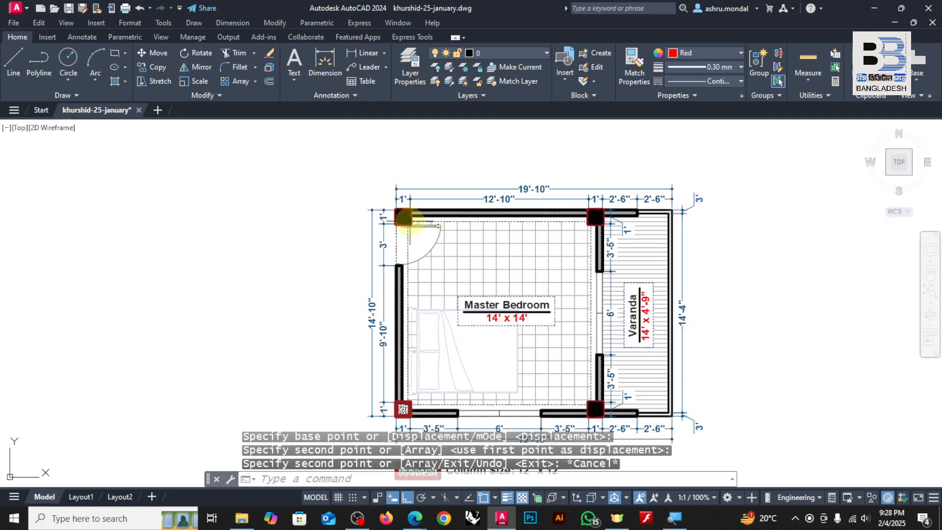
{"action": "scroll", "coordinate": [404, 217], "scroll_direction": "down", "scroll_amount": 3}
{"action": "scroll", "coordinate": [480, 239], "scroll_direction": "up", "scroll_amount": 5}
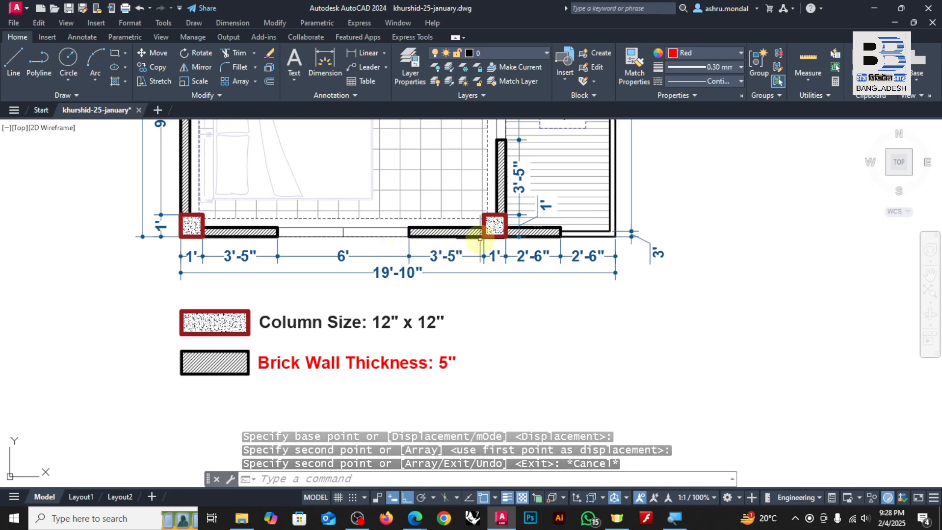
{"action": "scroll", "coordinate": [231, 250], "scroll_direction": "down", "scroll_amount": 3}
{"action": "scroll", "coordinate": [229, 252], "scroll_direction": "up", "scroll_amount": 3}
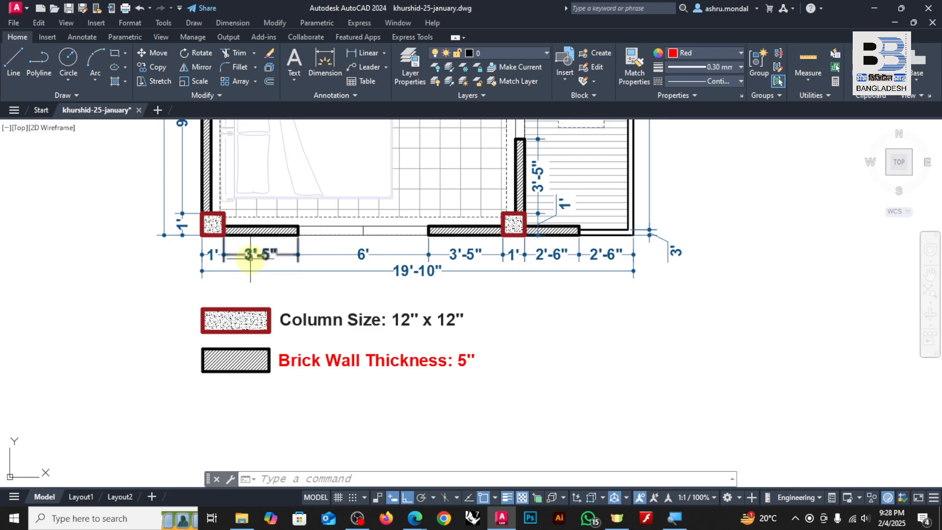
{"action": "scroll", "coordinate": [269, 248], "scroll_direction": "up", "scroll_amount": 2}
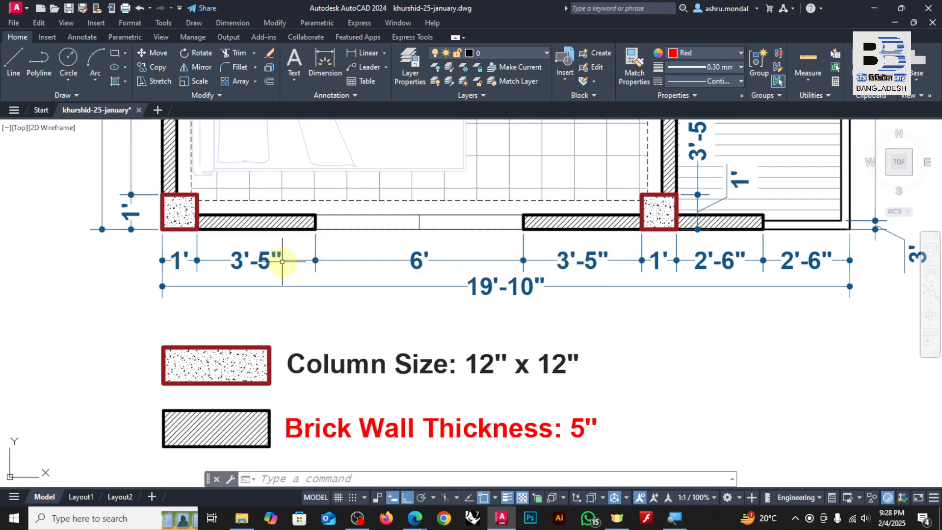
{"action": "scroll", "coordinate": [244, 241], "scroll_direction": "up", "scroll_amount": 2}
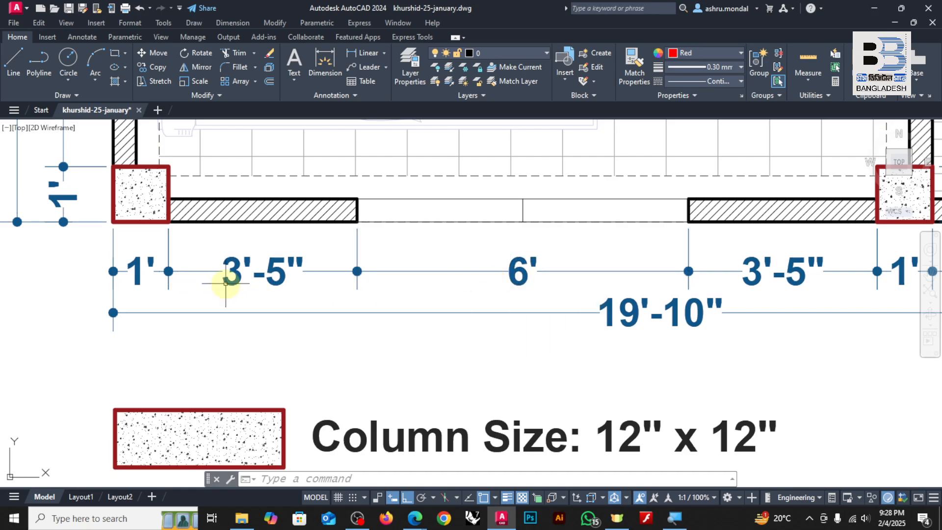
{"action": "scroll", "coordinate": [225, 283], "scroll_direction": "down", "scroll_amount": 3}
{"action": "scroll", "coordinate": [430, 270], "scroll_direction": "up", "scroll_amount": 3}
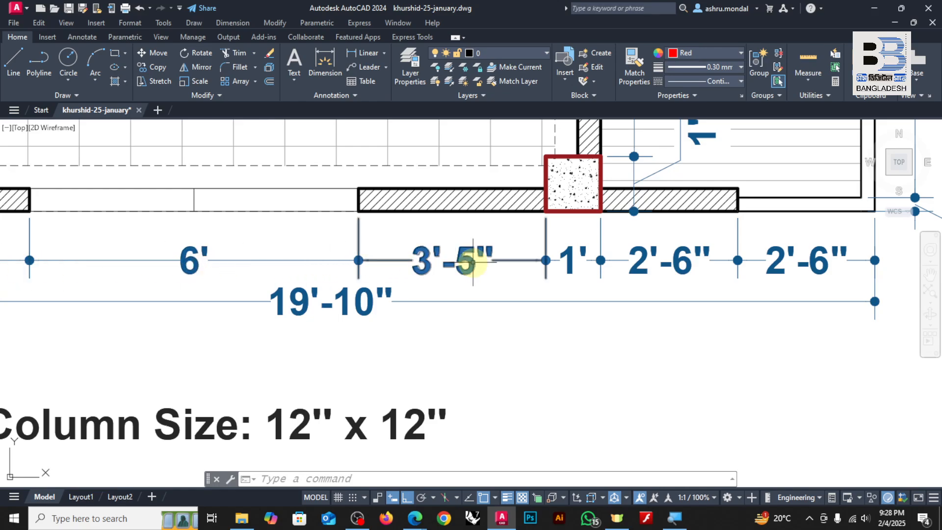
{"action": "scroll", "coordinate": [458, 267], "scroll_direction": "down", "scroll_amount": 4}
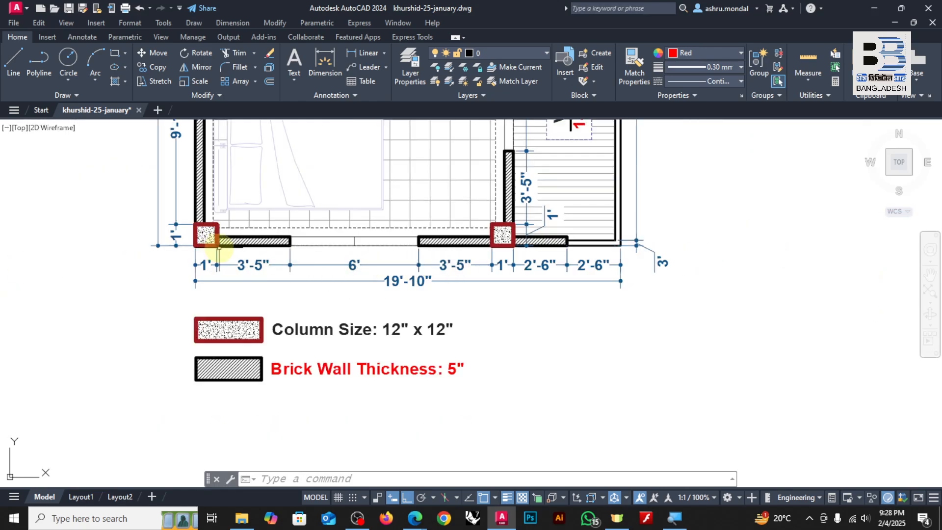
Draw a guide polyline from the lower-left column's lower-right corner, 12'10" to the right, ending with a freehand segment upward.
{"action": "scroll", "coordinate": [67, 294], "scroll_direction": "down", "scroll_amount": 2}
{"action": "scroll", "coordinate": [450, 270], "scroll_direction": "up", "scroll_amount": 5}
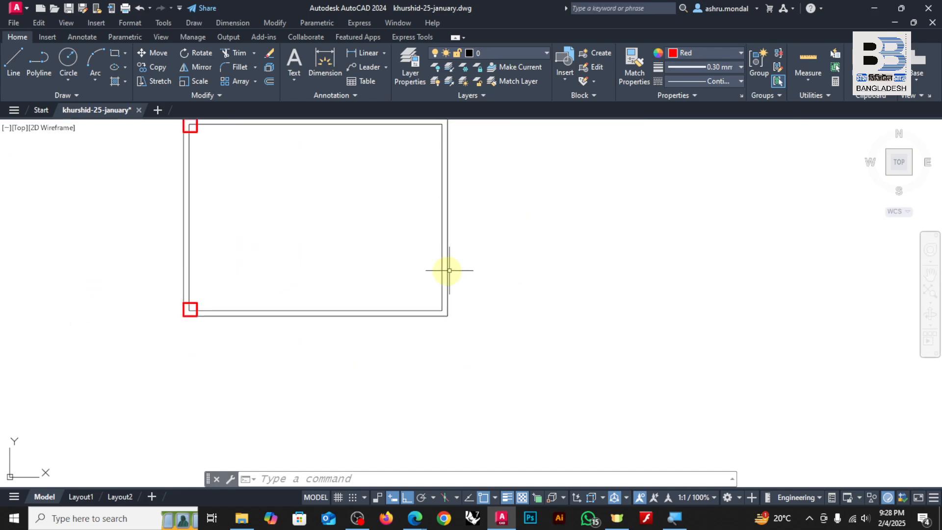
{"action": "left_click", "coordinate": [37, 69]}
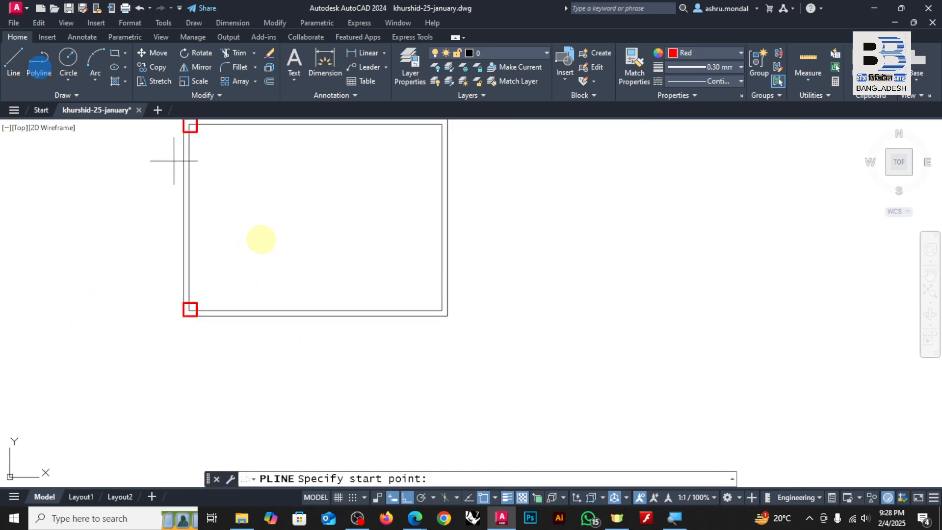
{"action": "left_click", "coordinate": [190, 309]}
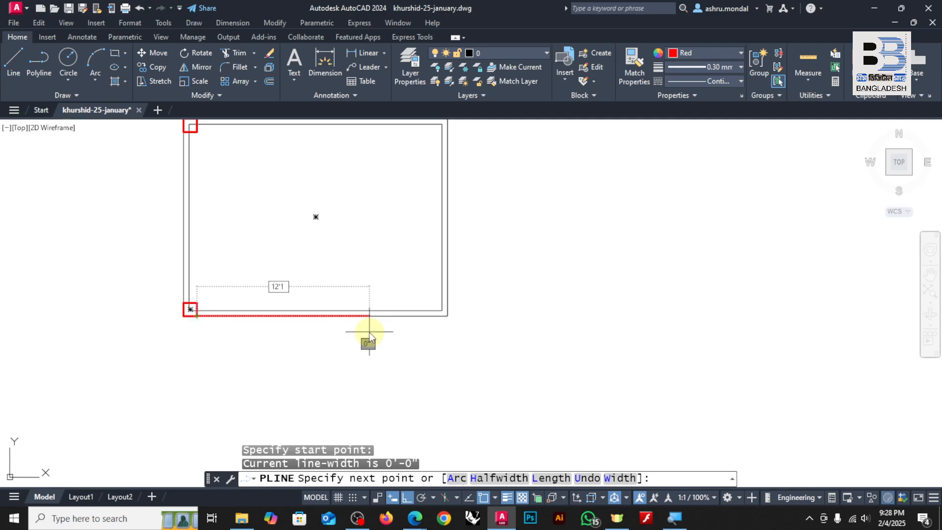
{"action": "key", "text": "Return"}
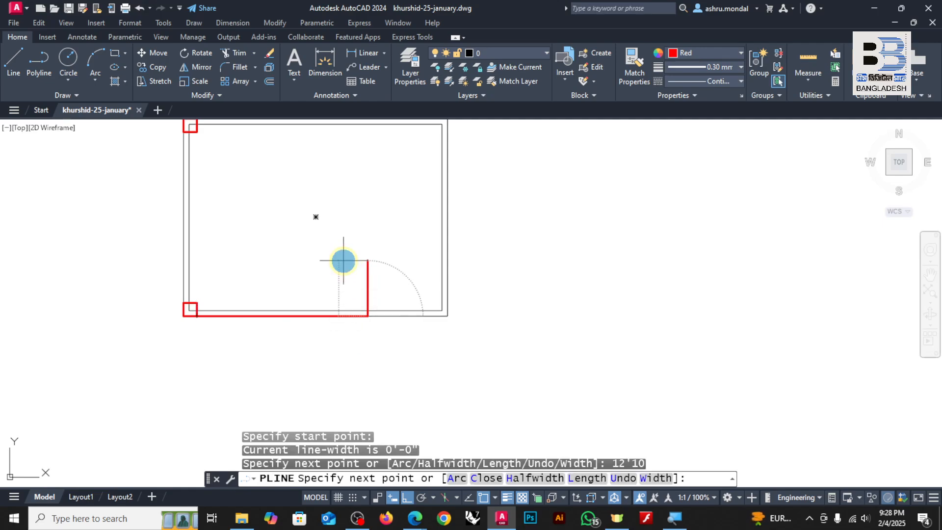
{"action": "left_click", "coordinate": [343, 260]}
{"action": "key", "text": "Return"}
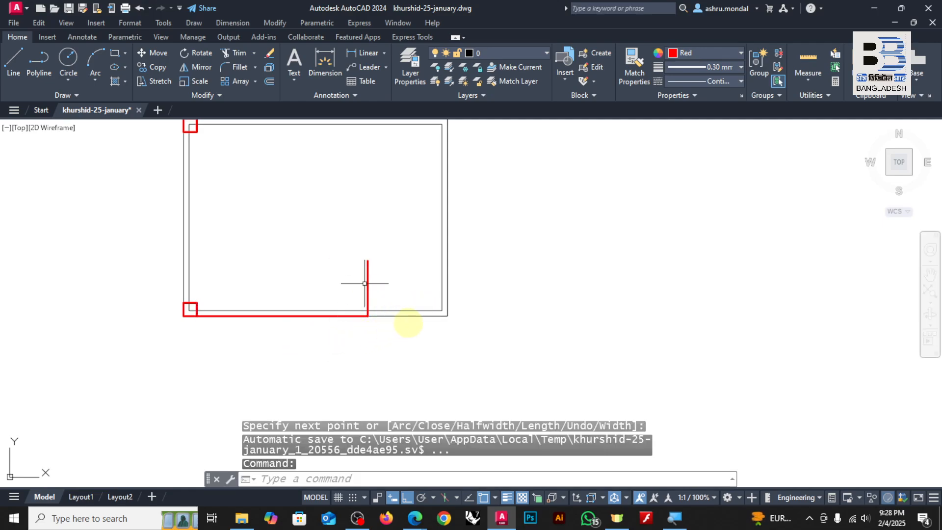
{"action": "scroll", "coordinate": [406, 322], "scroll_direction": "down", "scroll_amount": 2}
{"action": "key", "text": "Escape"}
Compare the guide starting at the lower-left column with the spacing between the bottom columns in the reference plan.
{"action": "middle_click_drag", "start_coordinate": [224, 317], "coordinate": [330, 320]}
{"action": "scroll", "coordinate": [372, 327], "scroll_direction": "up", "scroll_amount": 2}
{"action": "scroll", "coordinate": [369, 299], "scroll_direction": "up", "scroll_amount": 1}
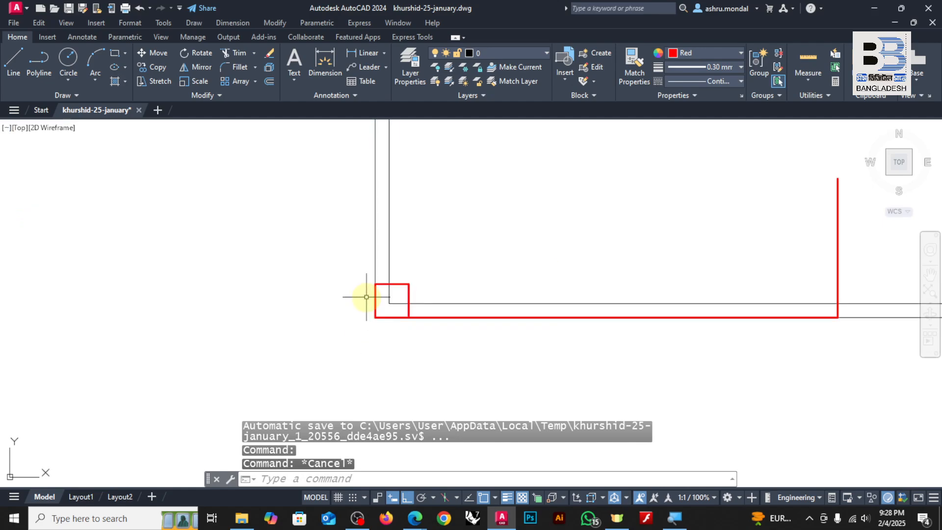
{"action": "scroll", "coordinate": [392, 294], "scroll_direction": "down", "scroll_amount": 1}
{"action": "scroll", "coordinate": [392, 294], "scroll_direction": "down", "scroll_amount": 2}
{"action": "scroll", "coordinate": [267, 301], "scroll_direction": "down", "scroll_amount": 2}
{"action": "scroll", "coordinate": [215, 308], "scroll_direction": "up", "scroll_amount": 2}
{"action": "scroll", "coordinate": [215, 307], "scroll_direction": "up", "scroll_amount": 8}
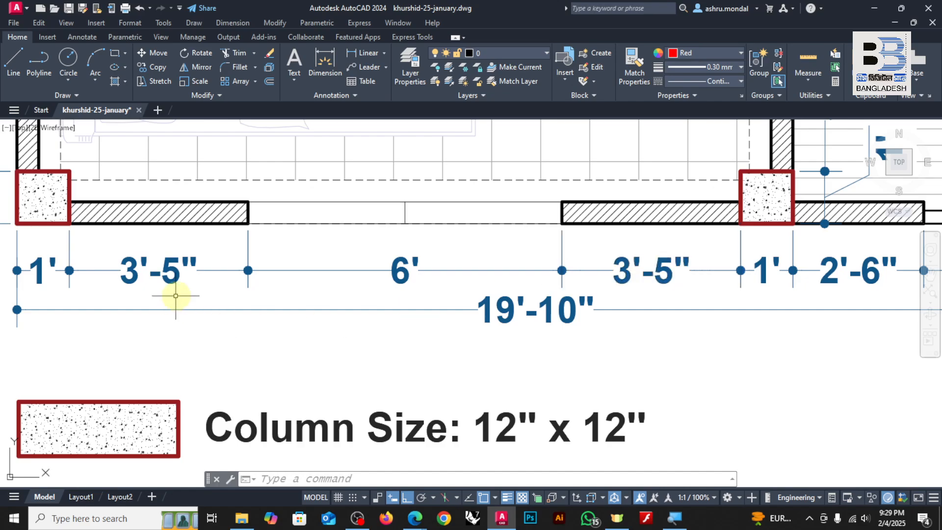
{"action": "scroll", "coordinate": [194, 316], "scroll_direction": "down", "scroll_amount": 5}
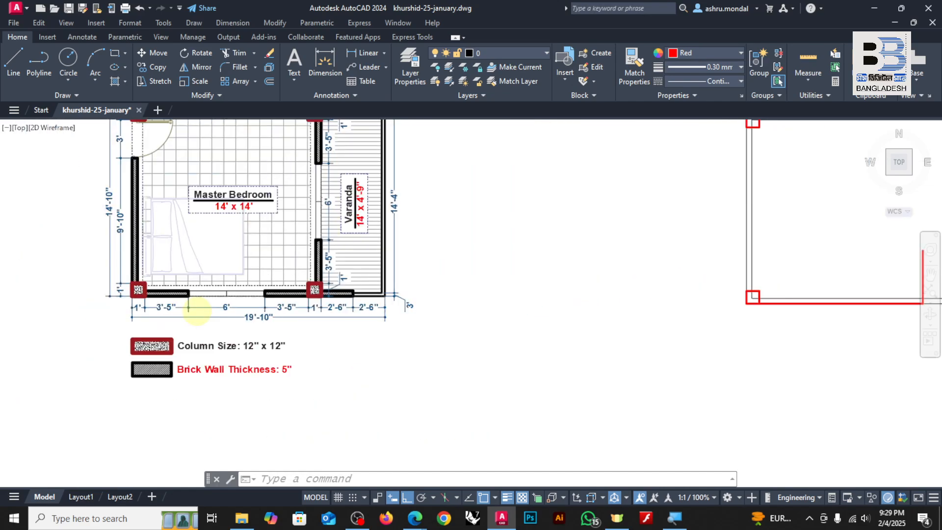
Copy the lower-left column to the guide's corner on the bottom wall, using the column's lower-left corner as base point.
{"action": "scroll", "coordinate": [295, 309], "scroll_direction": "down", "scroll_amount": 5}
{"action": "scroll", "coordinate": [399, 311], "scroll_direction": "up", "scroll_amount": 8}
{"action": "left_click", "coordinate": [340, 269]}
{"action": "left_click", "coordinate": [452, 353]}
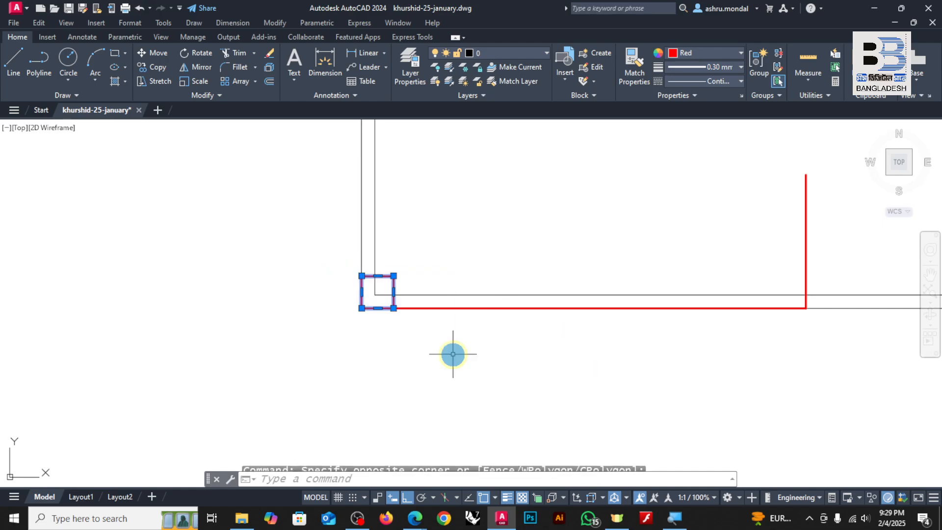
{"action": "type", "text": "co"}
{"action": "key", "text": "Return"}
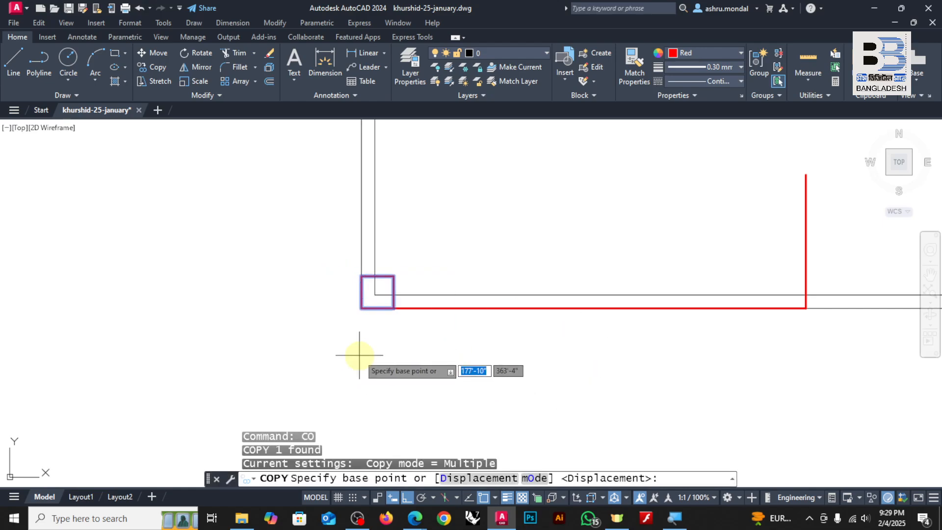
{"action": "left_click", "coordinate": [362, 308]}
{"action": "left_click", "coordinate": [806, 308]}
{"action": "key", "text": "Escape"}
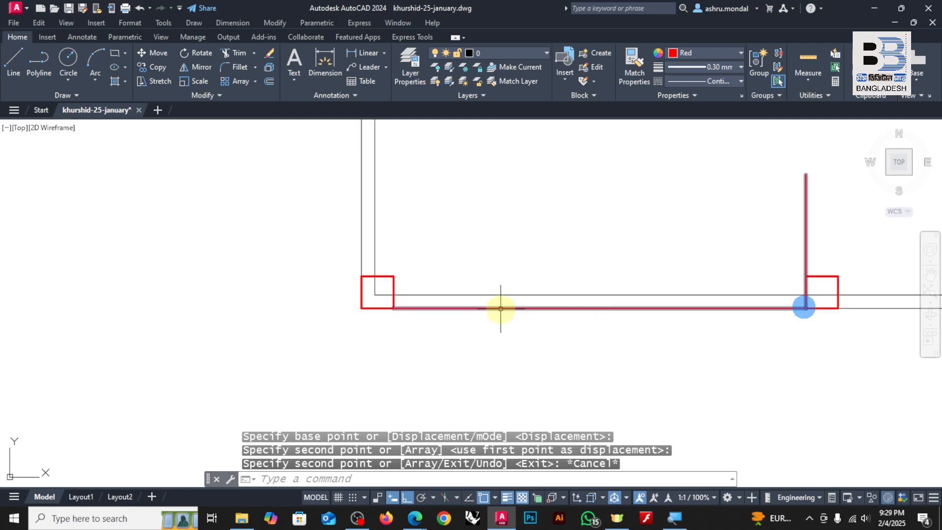
{"action": "key", "text": "Escape"}
{"action": "key", "text": "Escape"}
{"action": "scroll", "coordinate": [614, 297], "scroll_direction": "down", "scroll_amount": 6}
{"action": "scroll", "coordinate": [620, 325], "scroll_direction": "up", "scroll_amount": 1}
{"action": "left_click", "coordinate": [574, 341]}
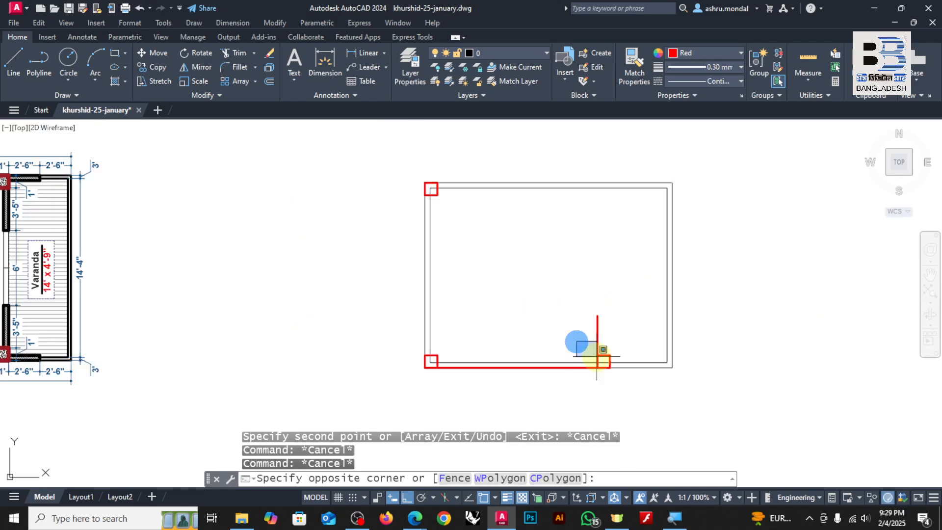
{"action": "left_click", "coordinate": [648, 404]}
{"action": "scroll", "coordinate": [622, 322], "scroll_direction": "up", "scroll_amount": 4}
{"action": "key", "text": "Escape"}
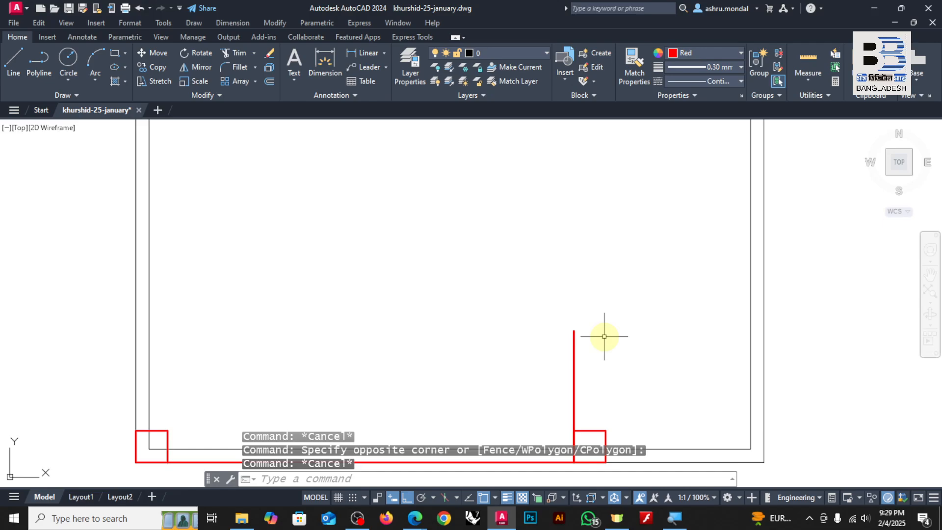
{"action": "scroll", "coordinate": [604, 336], "scroll_direction": "down", "scroll_amount": 2}
{"action": "key", "text": "Escape"}
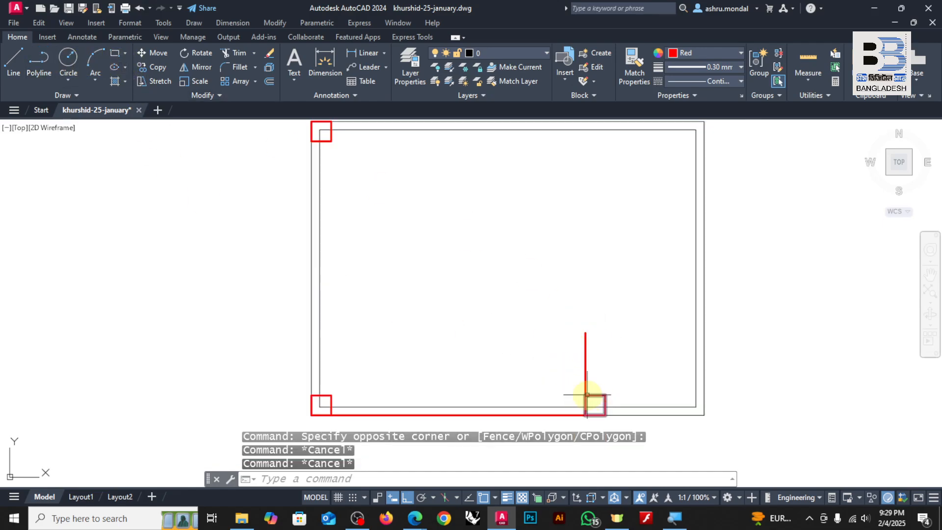
Draw a vertical guide polyline from the second bottom column's upper-right corner up past the top wall.
{"action": "left_click", "coordinate": [32, 60]}
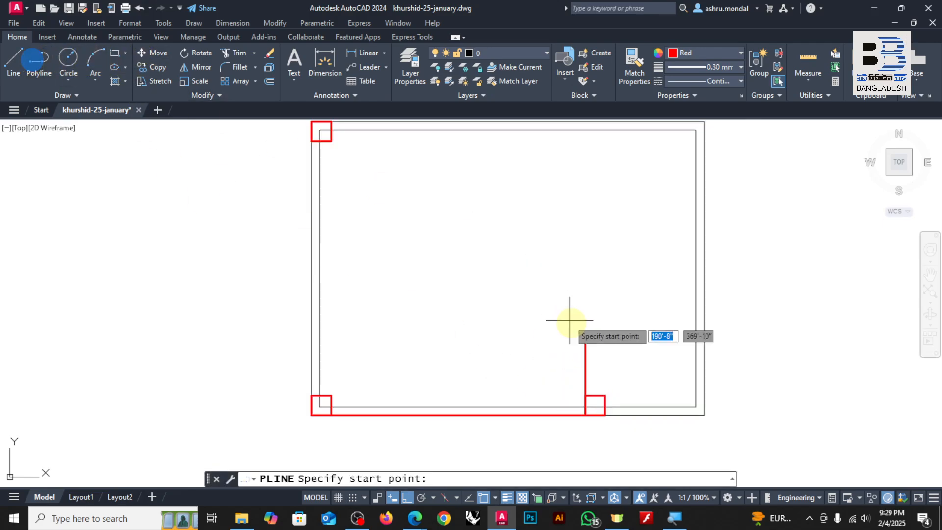
{"action": "left_click", "coordinate": [603, 393]}
{"action": "scroll", "coordinate": [598, 344], "scroll_direction": "down", "scroll_amount": 2}
{"action": "left_click", "coordinate": [590, 269]}
{"action": "key", "text": "Escape"}
{"action": "scroll", "coordinate": [623, 391], "scroll_direction": "down", "scroll_amount": 2}
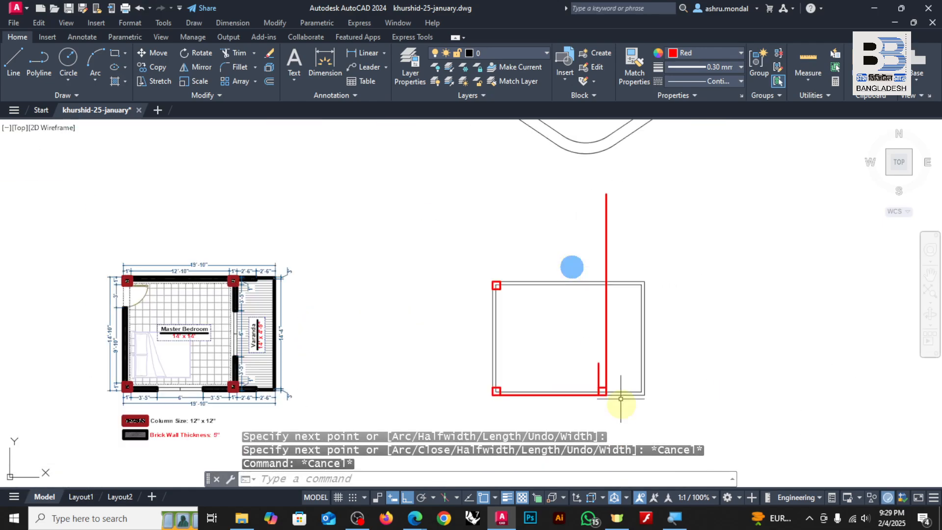
Copy the second bottom column up along the vertical guide to the outer edge of the top wall.
{"action": "scroll", "coordinate": [564, 361], "scroll_direction": "up", "scroll_amount": 4}
{"action": "left_click", "coordinate": [564, 374]}
{"action": "scroll", "coordinate": [563, 375], "scroll_direction": "down", "scroll_amount": 3}
{"action": "left_click", "coordinate": [597, 403]}
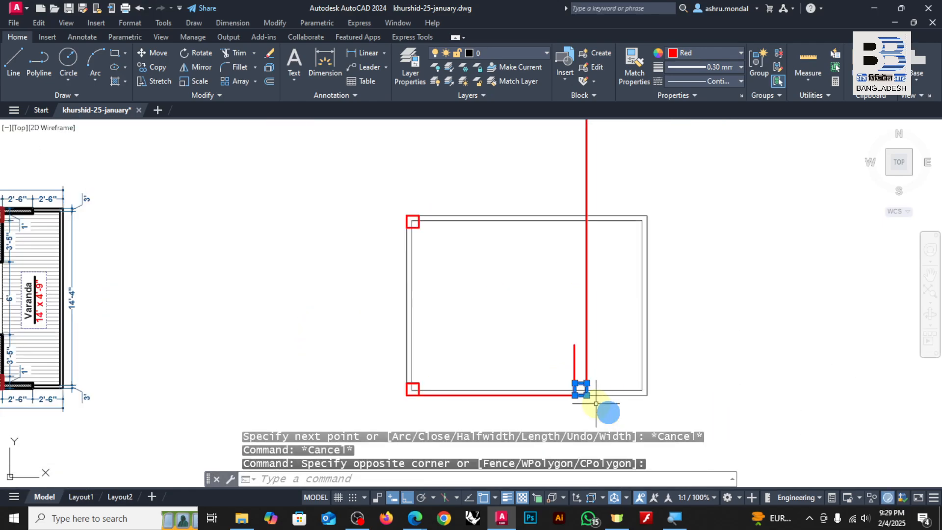
{"action": "type", "text": "co"}
{"action": "key", "text": "Return"}
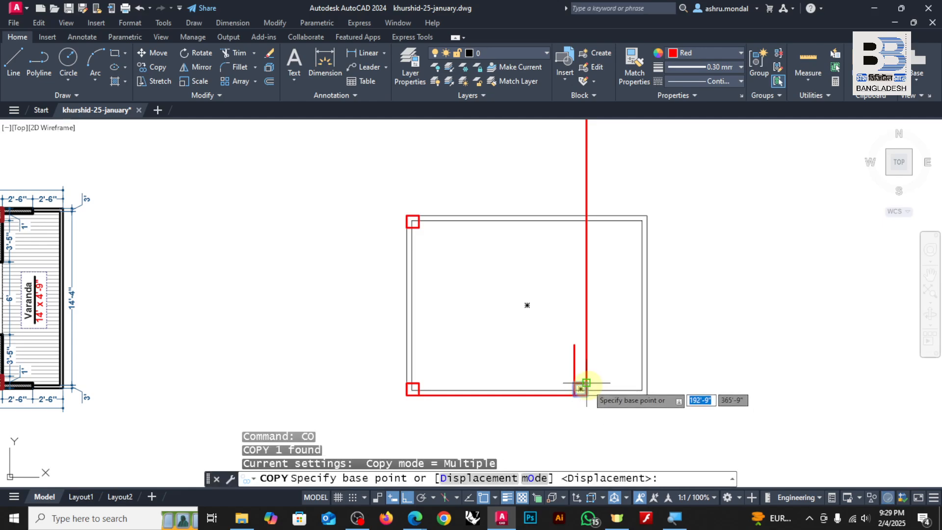
{"action": "left_click", "coordinate": [586, 383]}
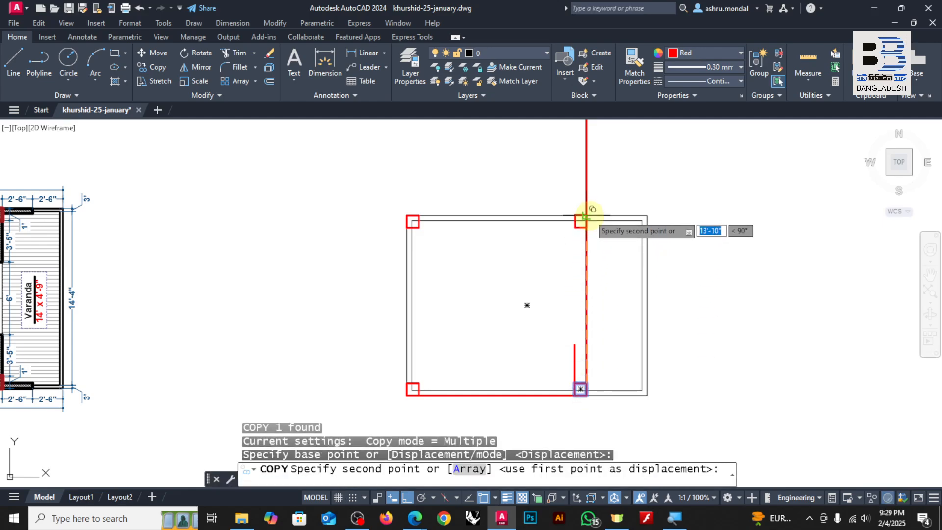
{"action": "left_click", "coordinate": [588, 217]}
{"action": "key", "text": "Escape"}
Erase the vertical guide and the guide polyline along the bottom wall, keeping the four columns.
{"action": "scroll", "coordinate": [588, 309], "scroll_direction": "down", "scroll_amount": 3}
{"action": "scroll", "coordinate": [572, 330], "scroll_direction": "up", "scroll_amount": 3}
{"action": "left_click", "coordinate": [585, 269]}
{"action": "left_click", "coordinate": [533, 293]}
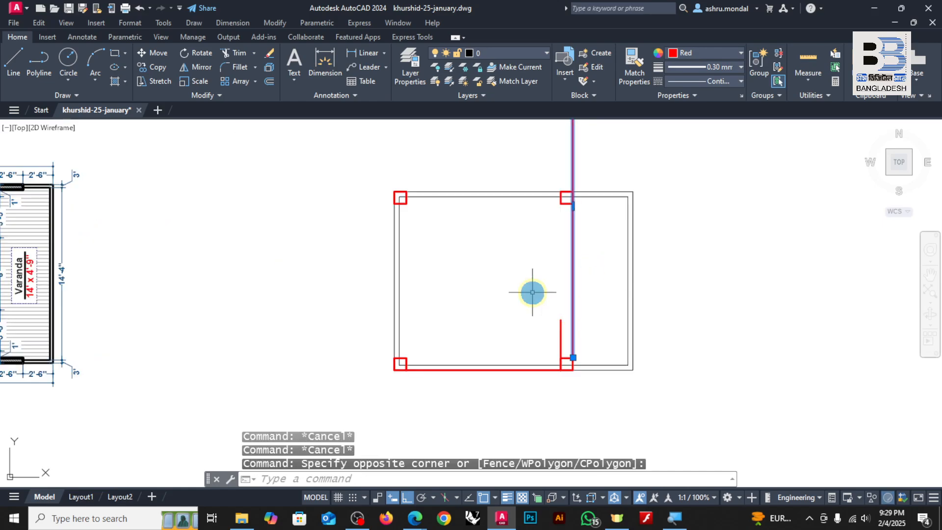
{"action": "key", "text": "Delete"}
{"action": "left_click", "coordinate": [591, 335]}
{"action": "left_click", "coordinate": [532, 338]}
{"action": "key", "text": "Delete"}
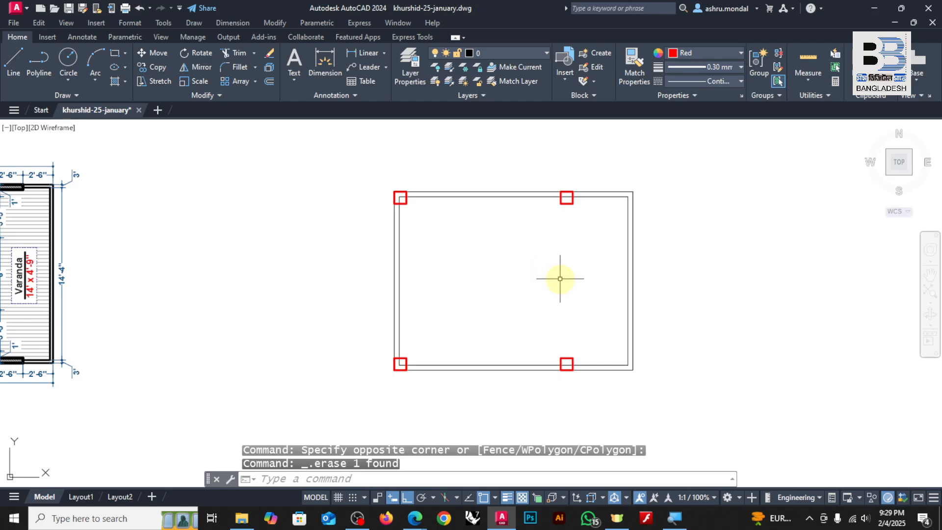
Set the drawing colour to black (0,0,0) and draw the top wall rectangle between the two top columns, following the 5" wall outlines.
{"action": "scroll", "coordinate": [446, 163], "scroll_direction": "up", "scroll_amount": 2}
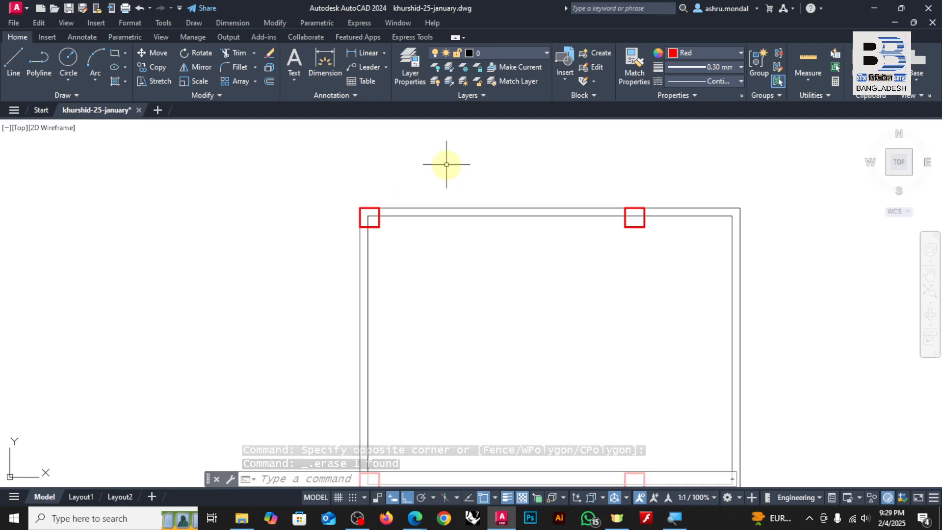
{"action": "left_click", "coordinate": [114, 55]}
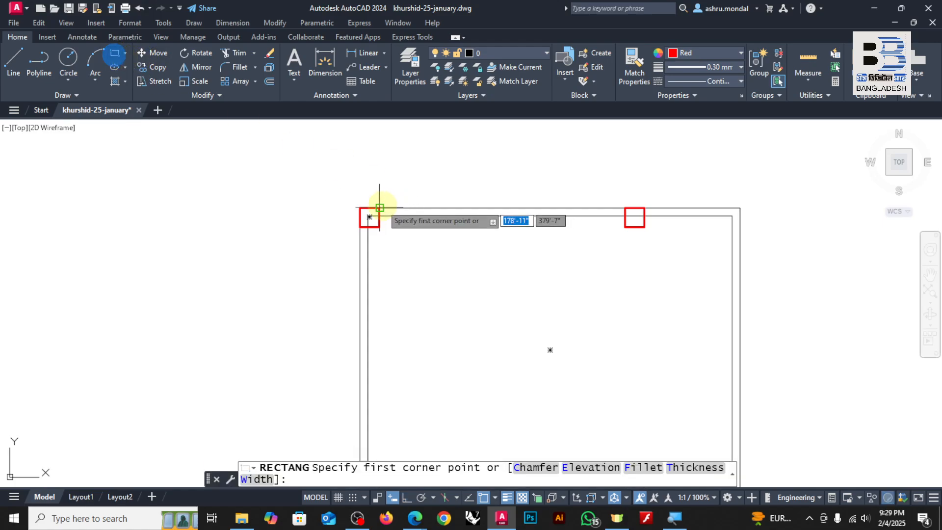
{"action": "left_click", "coordinate": [679, 55]}
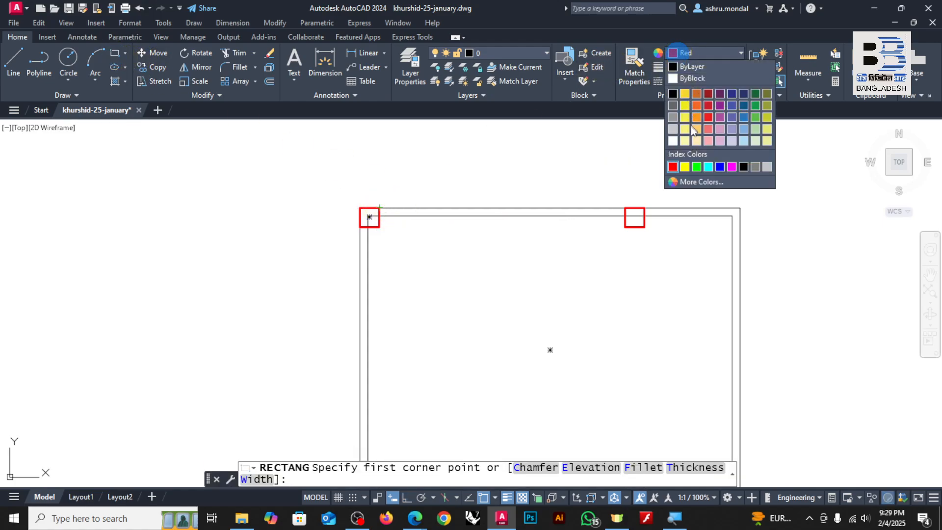
{"action": "left_click", "coordinate": [673, 94]}
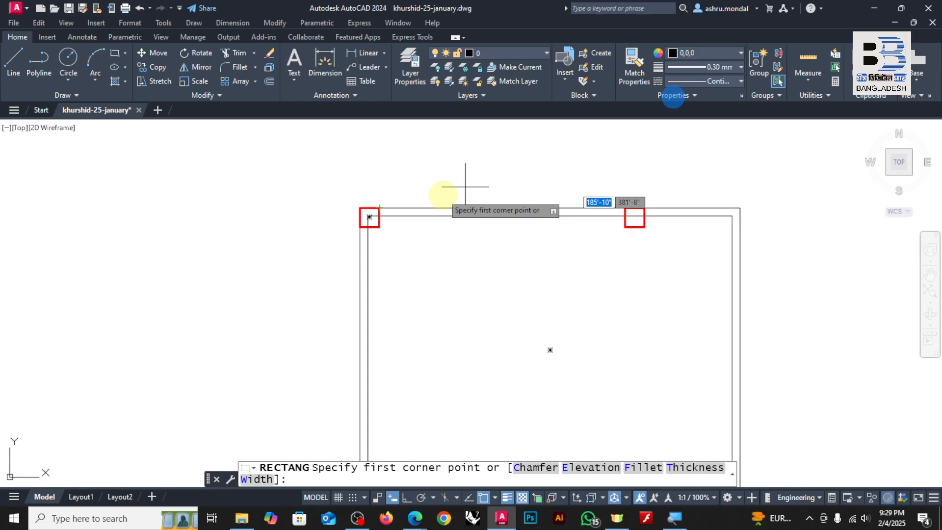
{"action": "left_click", "coordinate": [380, 209]}
{"action": "scroll", "coordinate": [625, 211], "scroll_direction": "up", "scroll_amount": 3}
{"action": "left_click", "coordinate": [625, 216]}
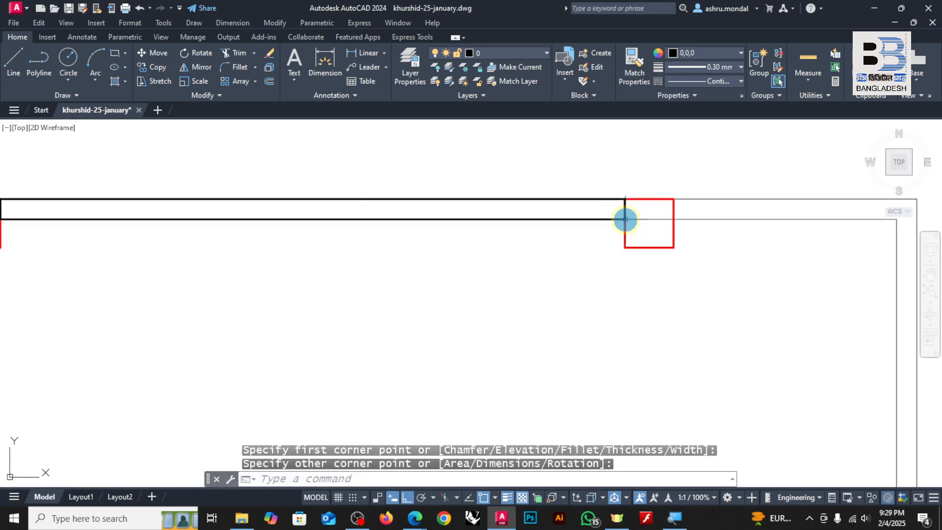
Draw the left wall rectangle from the upper-left column's lower-left corner down to the lower-left column along the inner wall line.
{"action": "scroll", "coordinate": [478, 173], "scroll_direction": "down", "scroll_amount": 3}
{"action": "left_click", "coordinate": [116, 56]}
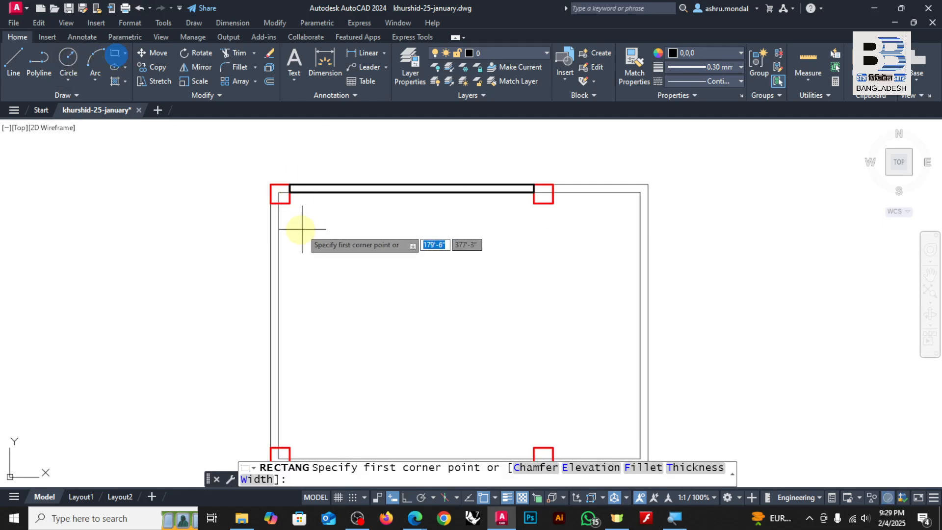
{"action": "left_click", "coordinate": [270, 203]}
{"action": "scroll", "coordinate": [270, 203], "scroll_direction": "down", "scroll_amount": 4}
{"action": "scroll", "coordinate": [272, 293], "scroll_direction": "up", "scroll_amount": 4}
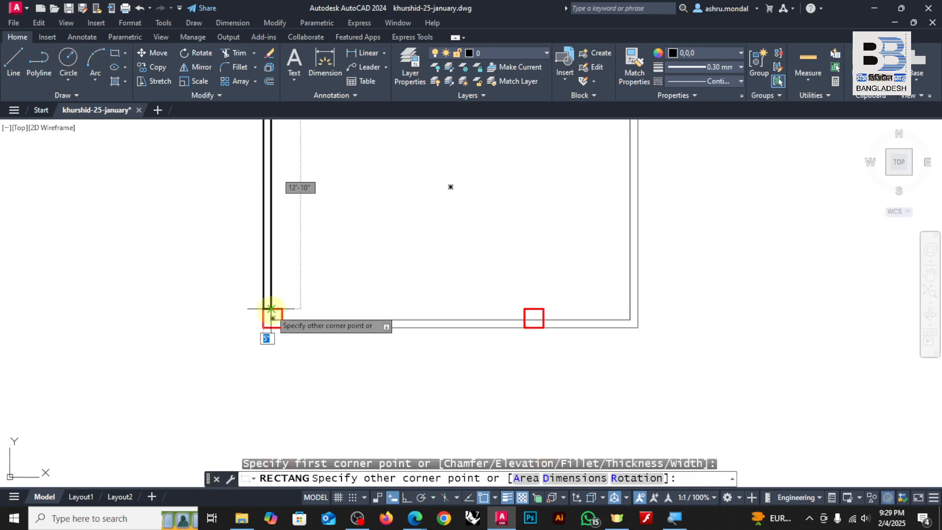
{"action": "left_click", "coordinate": [270, 312]}
Draw the bottom wall rectangle between the two bottom columns, 12'-10" long and 5" thick.
{"action": "left_click", "coordinate": [117, 56]}
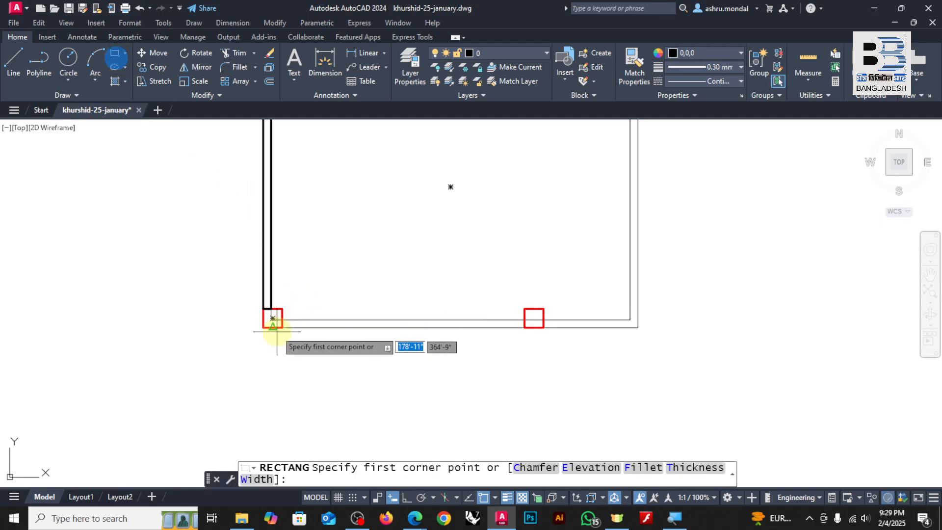
{"action": "left_click", "coordinate": [282, 320]}
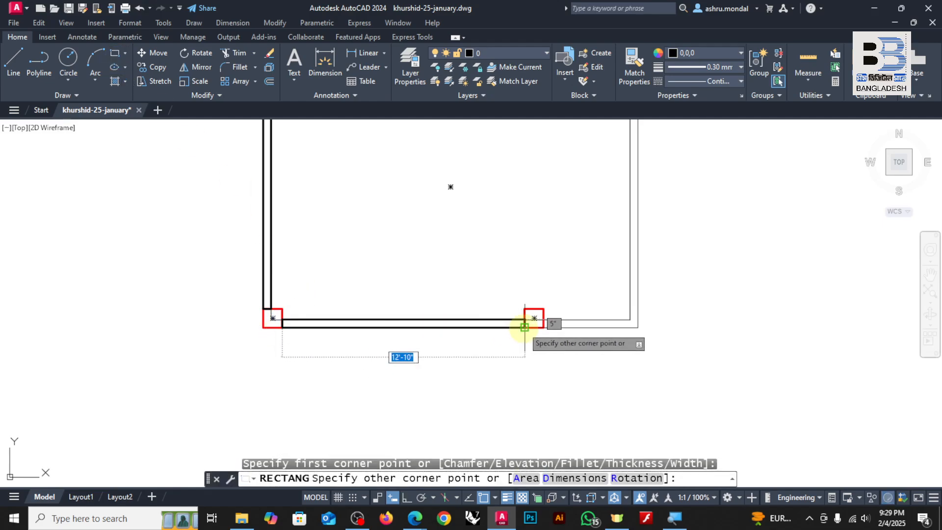
{"action": "left_click", "coordinate": [524, 326]}
{"action": "scroll", "coordinate": [430, 315], "scroll_direction": "down", "scroll_amount": 3}
{"action": "key", "text": "Escape"}
{"action": "key", "text": "Escape"}
{"action": "key", "text": "Escape"}
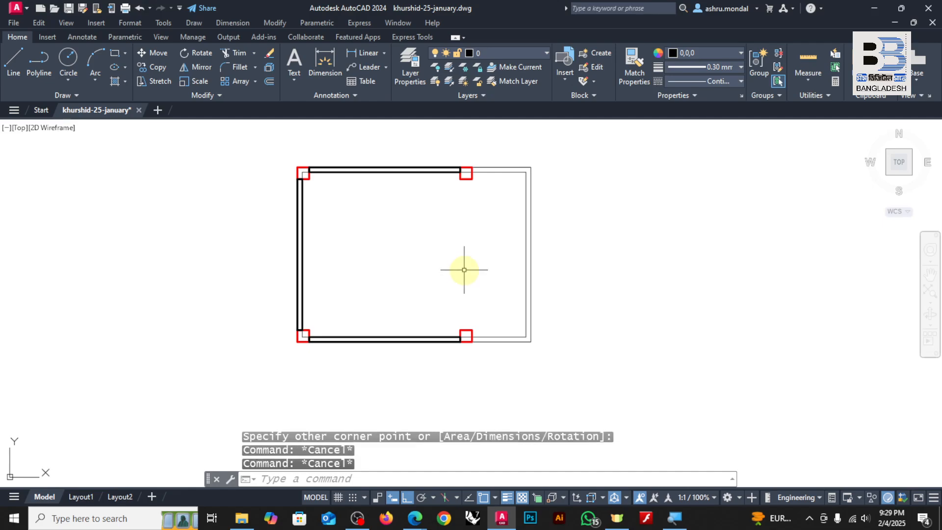
Erase the two thin outer and inner wall outlines, keeping the columns and the three wall rectangles.
{"action": "scroll", "coordinate": [411, 219], "scroll_direction": "up", "scroll_amount": 4}
{"action": "scroll", "coordinate": [366, 206], "scroll_direction": "down", "scroll_amount": 2}
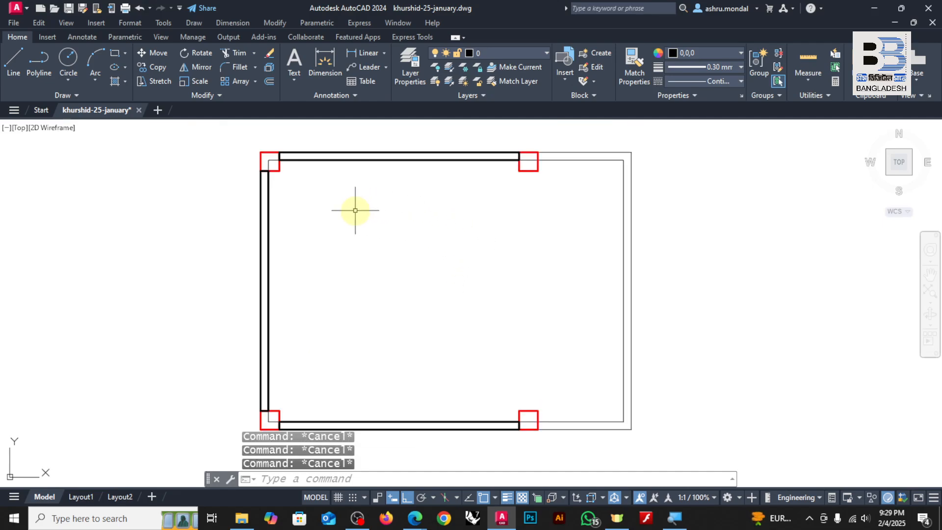
{"action": "left_click", "coordinate": [721, 197]}
{"action": "left_click", "coordinate": [534, 280]}
{"action": "key", "text": "Delete"}
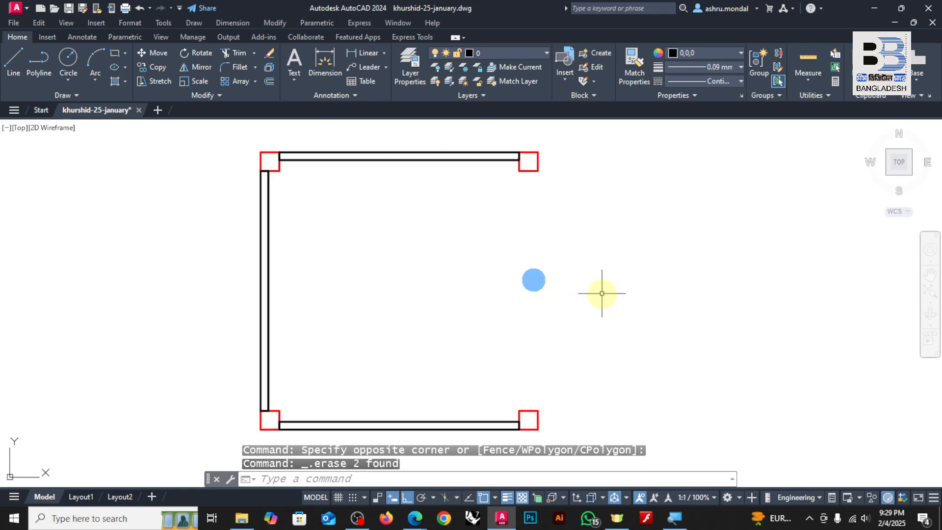
Draw a guide polyline 3' down from the upper-left column's lower-left corner, ending in a horizontal tick across the left wall.
{"action": "scroll", "coordinate": [582, 235], "scroll_direction": "down", "scroll_amount": 5}
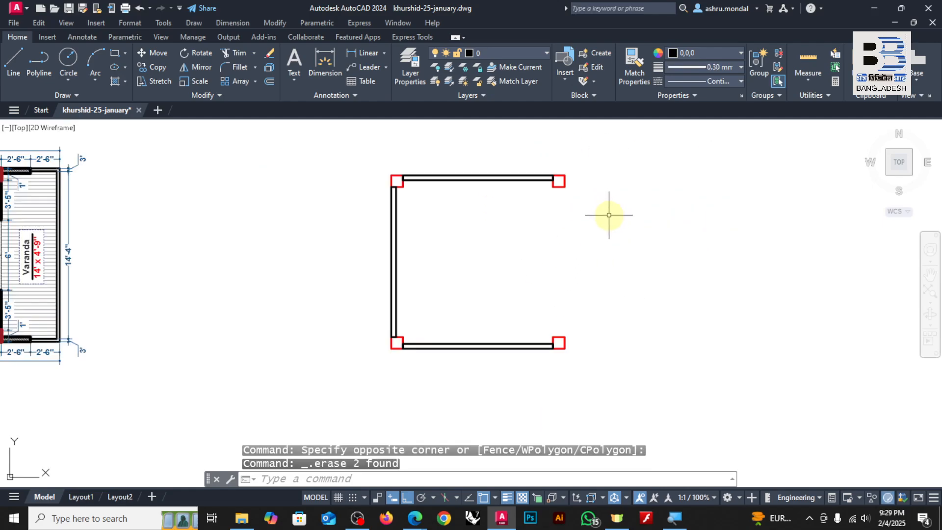
{"action": "scroll", "coordinate": [557, 204], "scroll_direction": "up", "scroll_amount": 2}
{"action": "scroll", "coordinate": [622, 208], "scroll_direction": "down", "scroll_amount": 2}
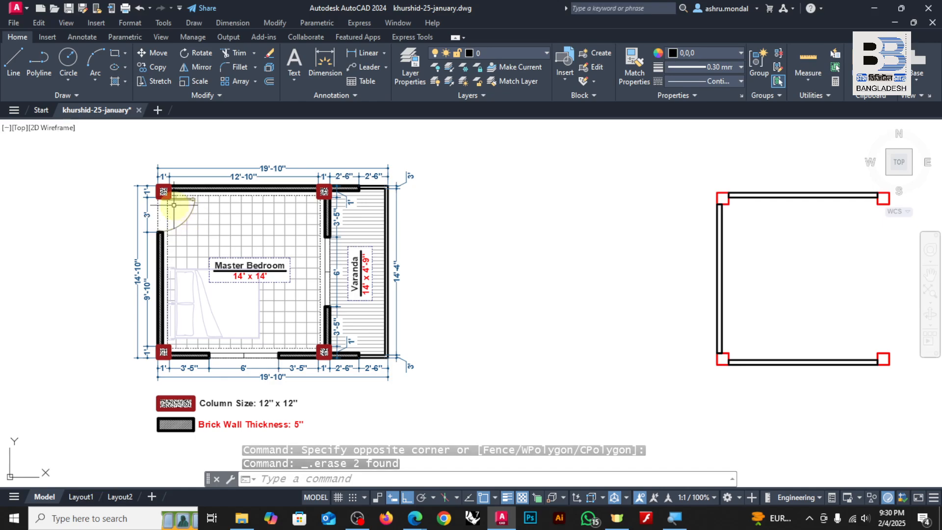
{"action": "scroll", "coordinate": [130, 208], "scroll_direction": "up", "scroll_amount": 5}
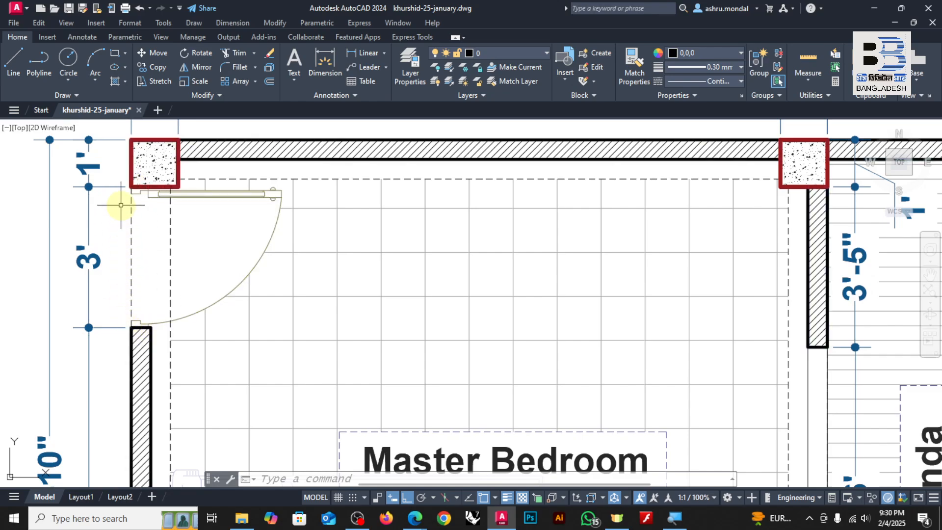
{"action": "left_click", "coordinate": [39, 61]}
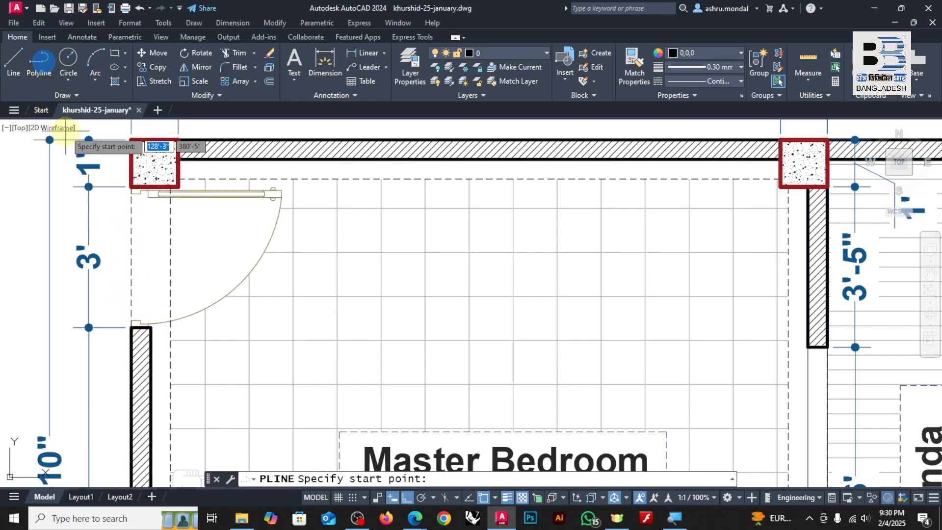
{"action": "scroll", "coordinate": [116, 248], "scroll_direction": "down", "scroll_amount": 4}
{"action": "scroll", "coordinate": [486, 245], "scroll_direction": "up", "scroll_amount": 5}
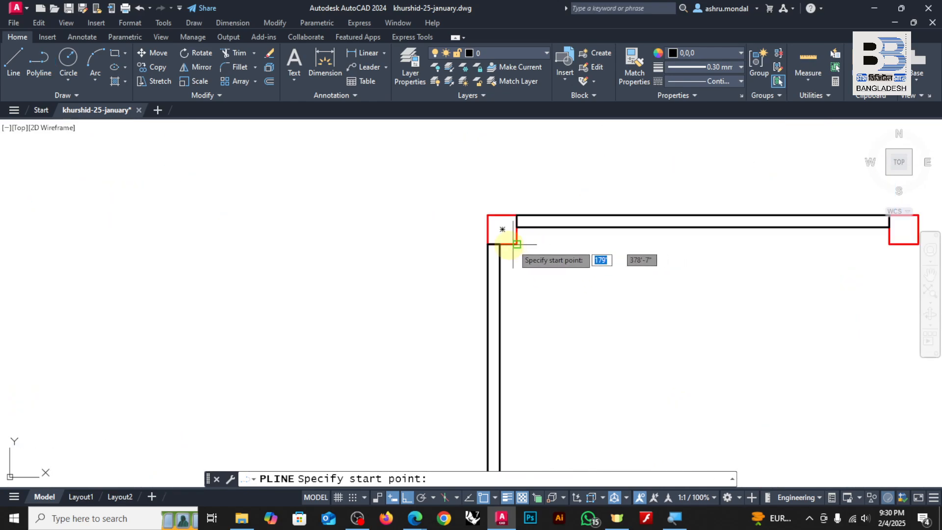
{"action": "left_click", "coordinate": [488, 244]}
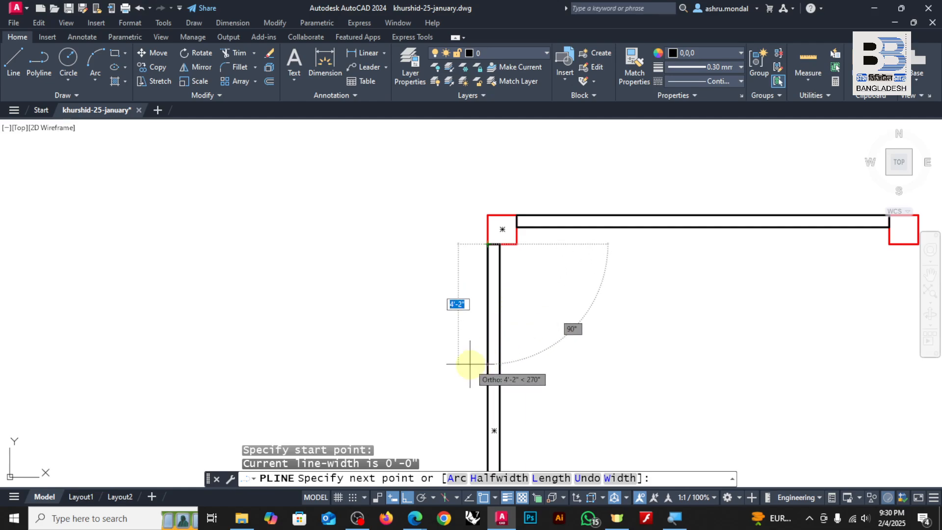
{"action": "type", "text": "3'"}
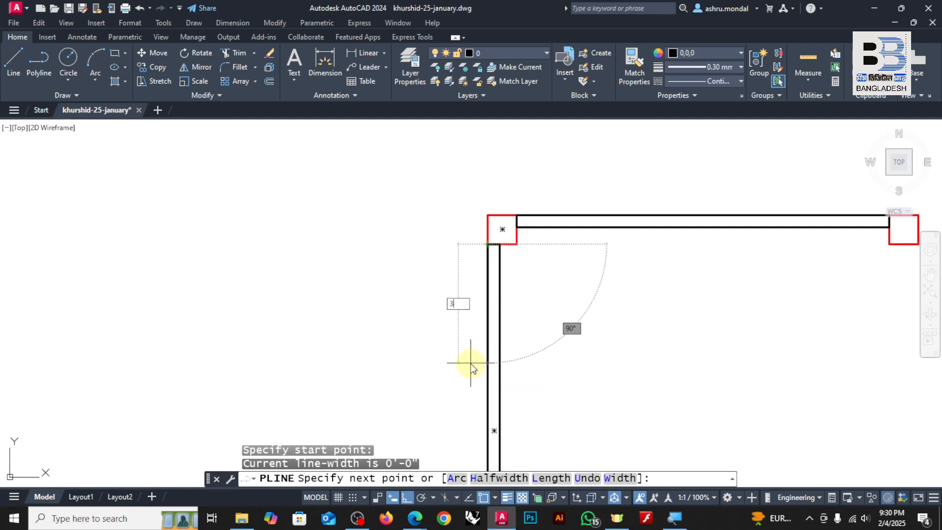
{"action": "key", "text": "Return"}
{"action": "key", "text": "Return"}
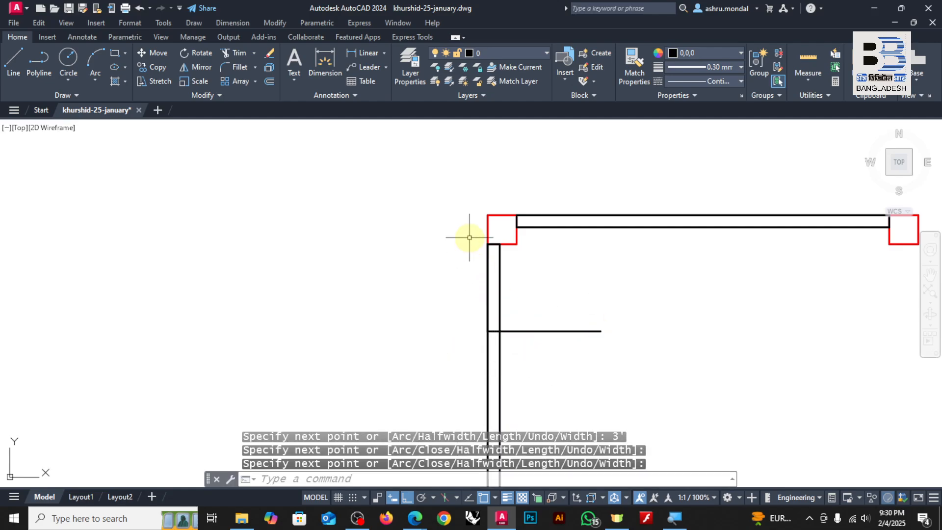
Draw a rectangle over the left wall from the 3' guide mark down to the top of the lower-left column.
{"action": "scroll", "coordinate": [466, 237], "scroll_direction": "down", "scroll_amount": 4}
{"action": "scroll", "coordinate": [469, 253], "scroll_direction": "up", "scroll_amount": 4}
{"action": "left_click", "coordinate": [116, 55]}
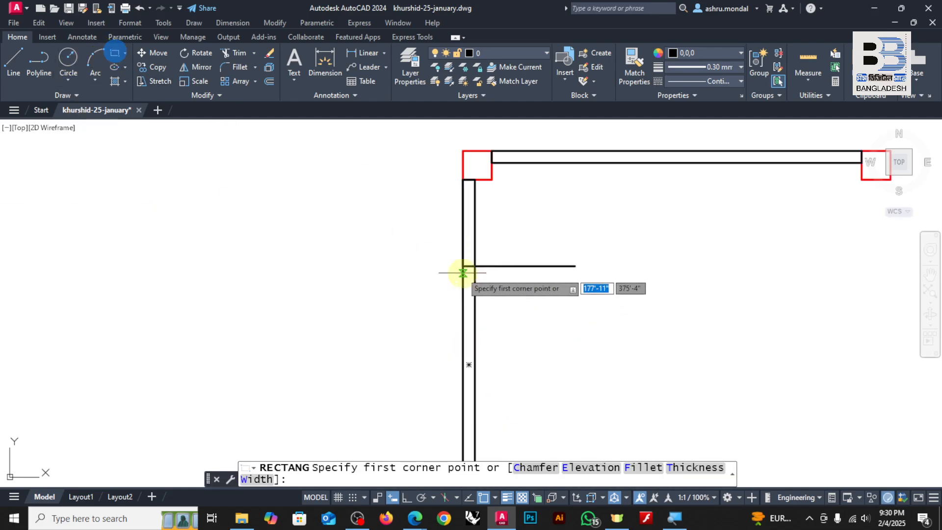
{"action": "left_click", "coordinate": [466, 267]}
{"action": "scroll", "coordinate": [464, 271], "scroll_direction": "down", "scroll_amount": 3}
{"action": "scroll", "coordinate": [470, 362], "scroll_direction": "up", "scroll_amount": 4}
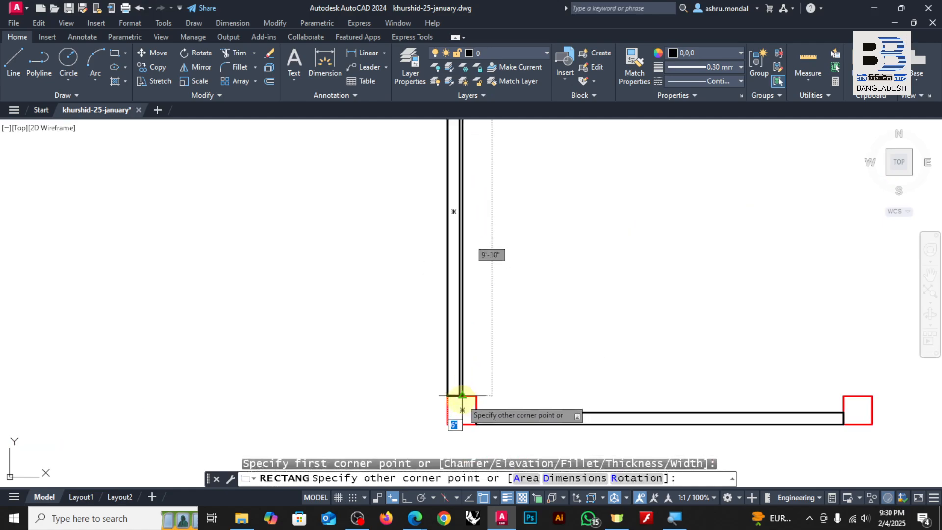
{"action": "left_click", "coordinate": [464, 388]}
{"action": "scroll", "coordinate": [482, 282], "scroll_direction": "down", "scroll_amount": 4}
{"action": "key", "text": "Escape"}
Erase the full-height left wall rectangle and the guide polyline, leaving the door opening below the upper-left column.
{"action": "scroll", "coordinate": [483, 249], "scroll_direction": "up", "scroll_amount": 4}
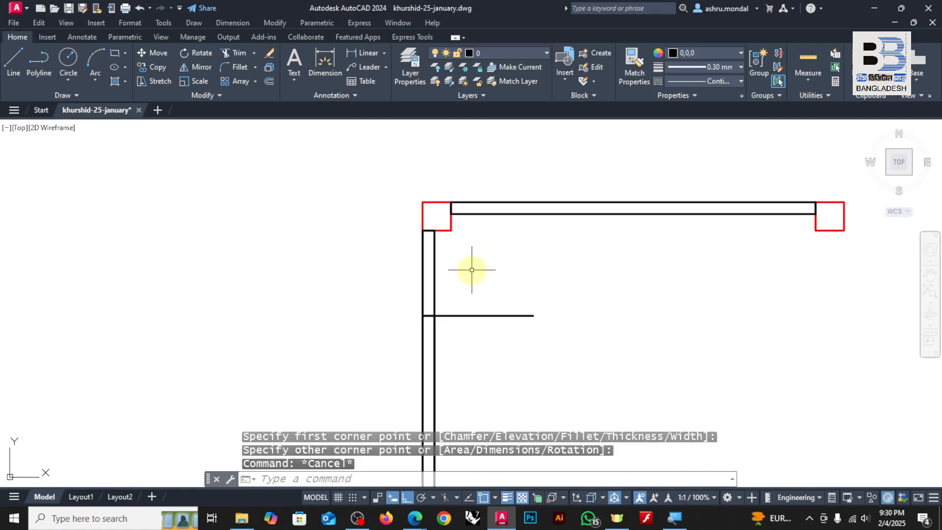
{"action": "left_click", "coordinate": [471, 271]}
{"action": "left_click", "coordinate": [373, 280]}
{"action": "key", "text": "Delete"}
{"action": "left_click", "coordinate": [525, 285]}
{"action": "key", "text": "Escape"}
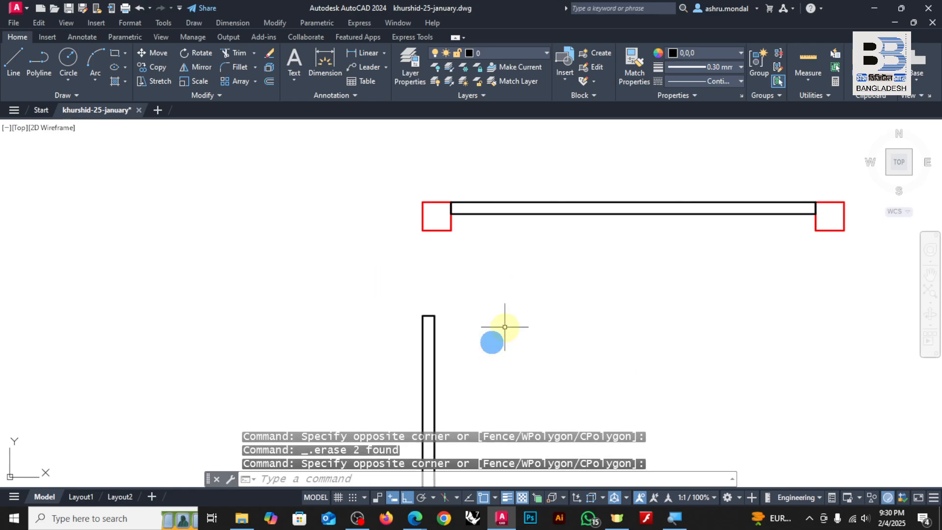
Examine the reference plan's dimensions along the wall between the master bedroom and varanda.
{"action": "scroll", "coordinate": [507, 322], "scroll_direction": "down", "scroll_amount": 4}
{"action": "key", "text": "Escape"}
{"action": "scroll", "coordinate": [214, 349], "scroll_direction": "up", "scroll_amount": 2}
{"action": "scroll", "coordinate": [214, 349], "scroll_direction": "up", "scroll_amount": 3}
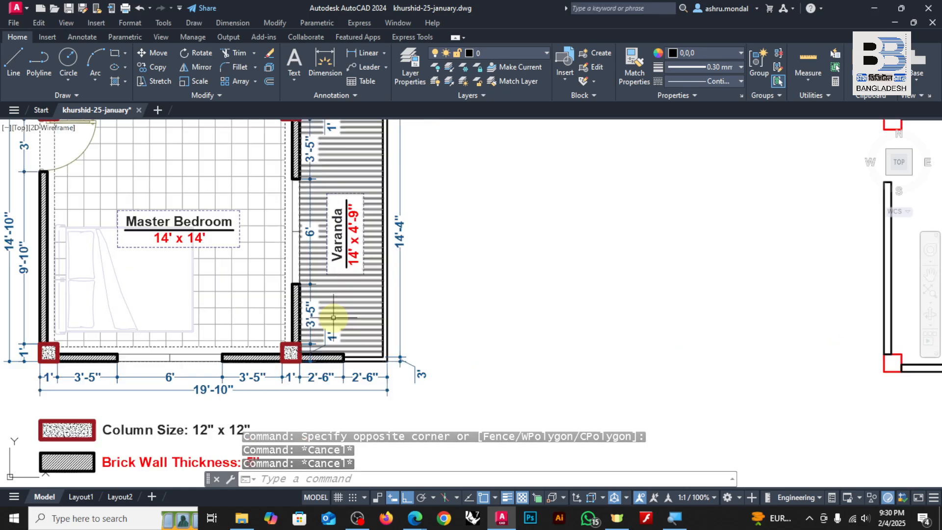
{"action": "scroll", "coordinate": [300, 352], "scroll_direction": "up", "scroll_amount": 4}
{"action": "scroll", "coordinate": [300, 352], "scroll_direction": "down", "scroll_amount": 8}
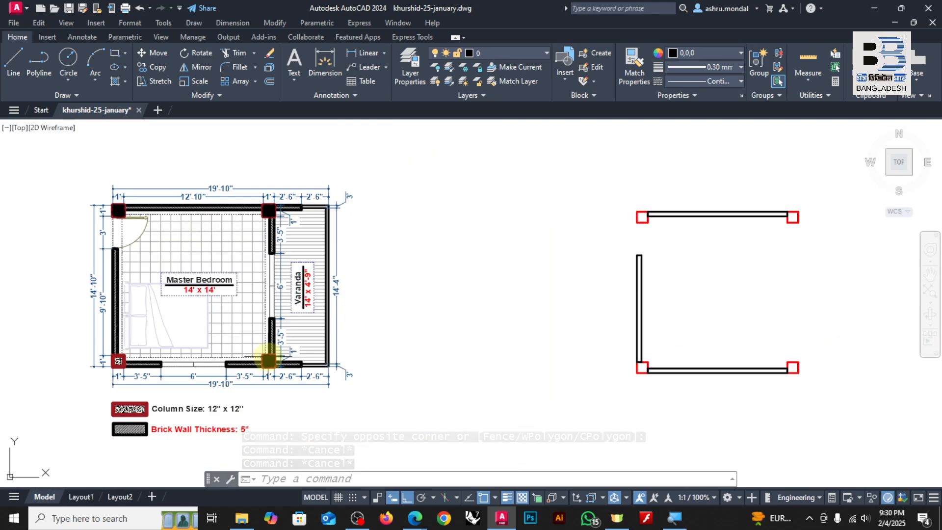
{"action": "scroll", "coordinate": [530, 343], "scroll_direction": "up", "scroll_amount": 2}
{"action": "scroll", "coordinate": [132, 365], "scroll_direction": "up", "scroll_amount": 3}
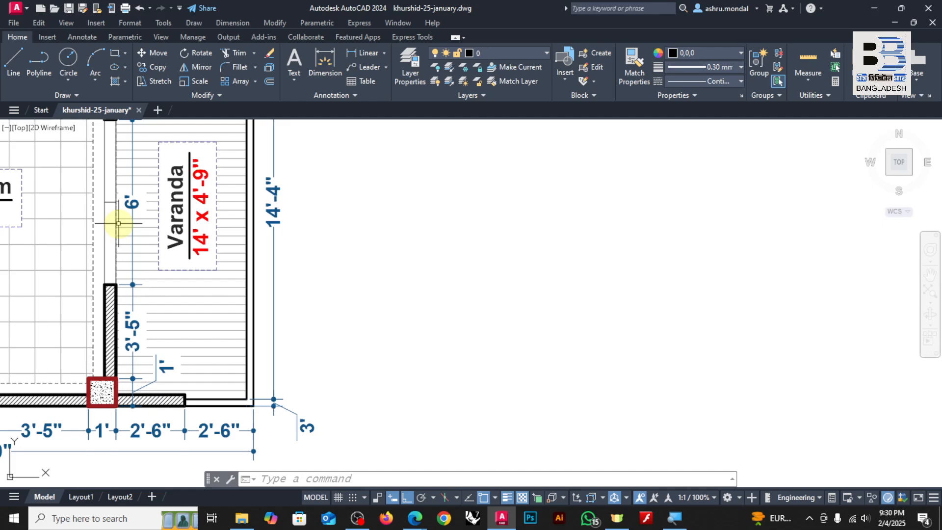
{"action": "scroll", "coordinate": [118, 224], "scroll_direction": "down", "scroll_amount": 4}
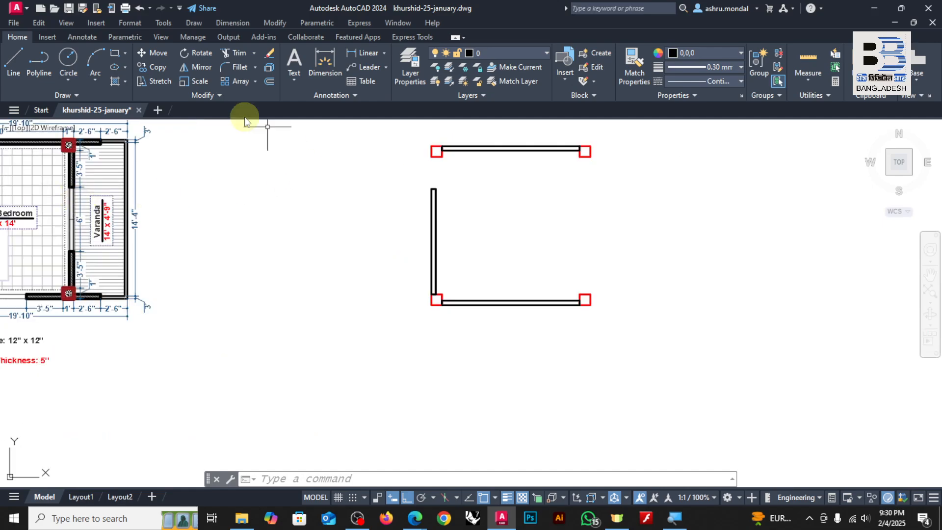
Draw a vertical polyline from the upper-right column's outer corner down past the lower-right column.
{"action": "left_click", "coordinate": [39, 57]}
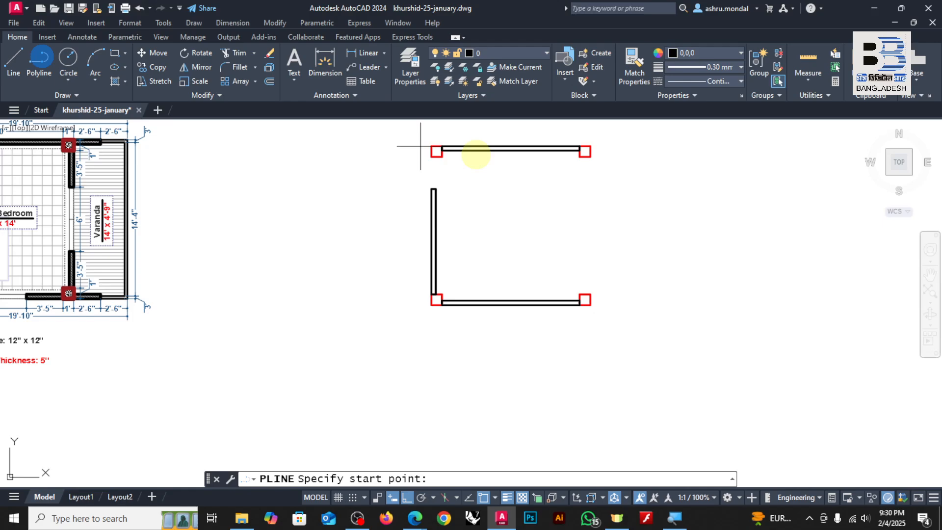
{"action": "left_click", "coordinate": [585, 152]}
{"action": "left_click", "coordinate": [594, 361]}
{"action": "key", "text": "Return"}
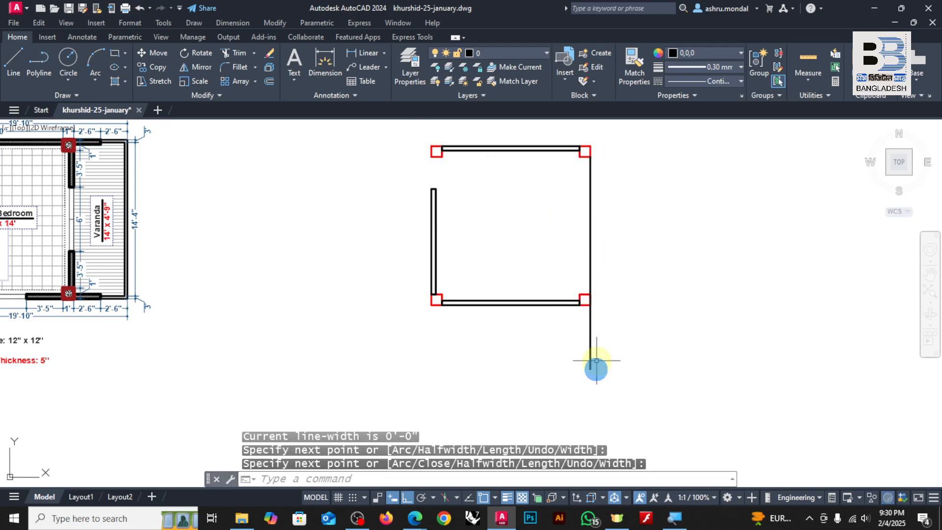
Offset the vertical polyline 5" towards the inside of the bedroom to form the wall between bedroom and varanda.
{"action": "key", "text": "Return"}
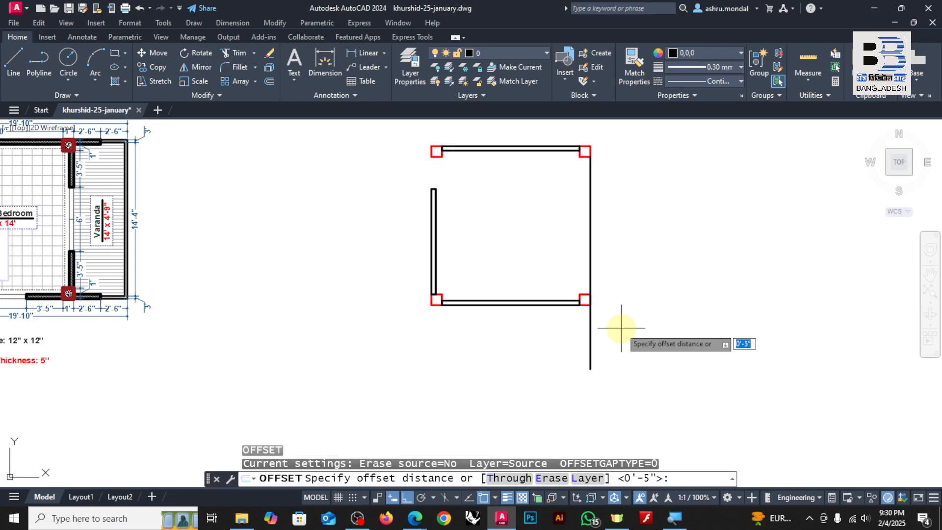
{"action": "type", "text": "5"}
{"action": "key", "text": "Return"}
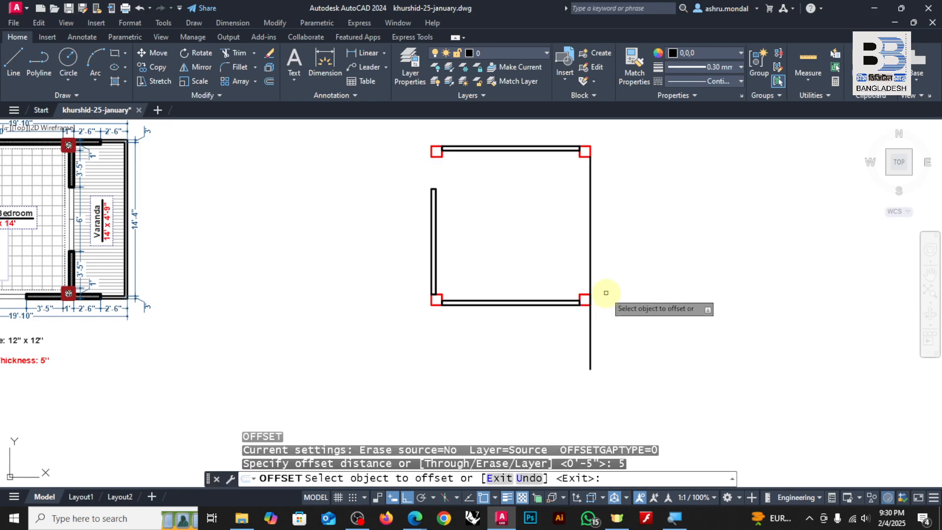
{"action": "left_click", "coordinate": [590, 263]}
{"action": "left_click", "coordinate": [537, 265]}
{"action": "key", "text": "Escape"}
Draw a guide polyline 3'5" up from the lower-right column's outer upper corner, then horizontally into the bedroom.
{"action": "scroll", "coordinate": [42, 269], "scroll_direction": "up", "scroll_amount": 5}
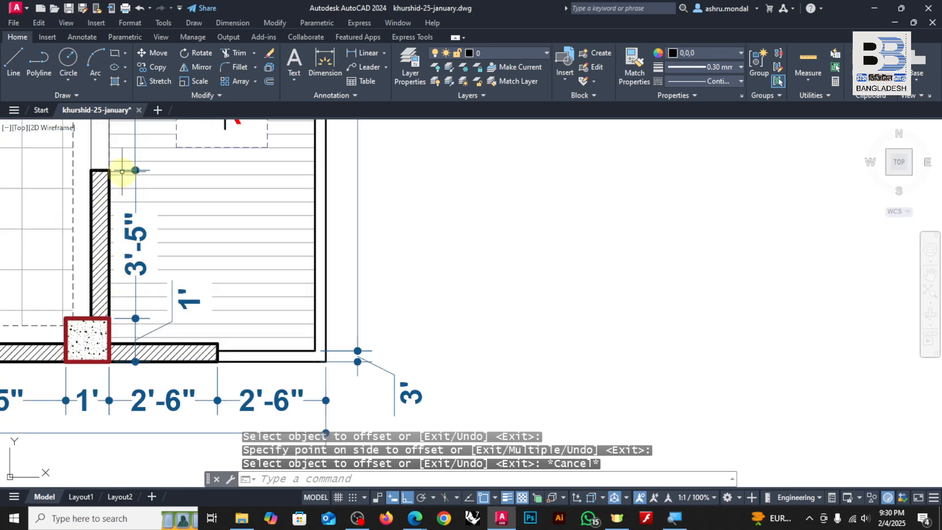
{"action": "left_click", "coordinate": [40, 59]}
{"action": "scroll", "coordinate": [182, 338], "scroll_direction": "down", "scroll_amount": 6}
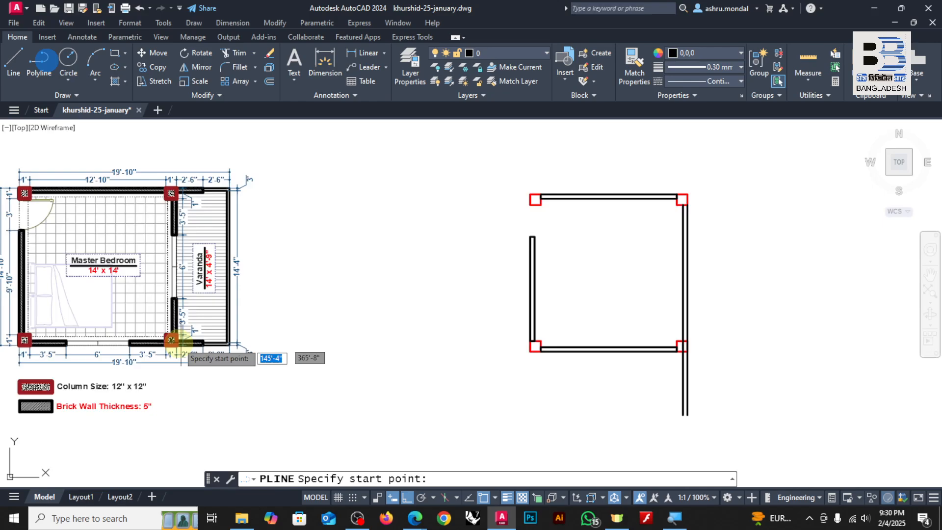
{"action": "scroll", "coordinate": [181, 339], "scroll_direction": "down", "scroll_amount": 2}
{"action": "scroll", "coordinate": [481, 335], "scroll_direction": "up", "scroll_amount": 4}
{"action": "left_click", "coordinate": [479, 328]}
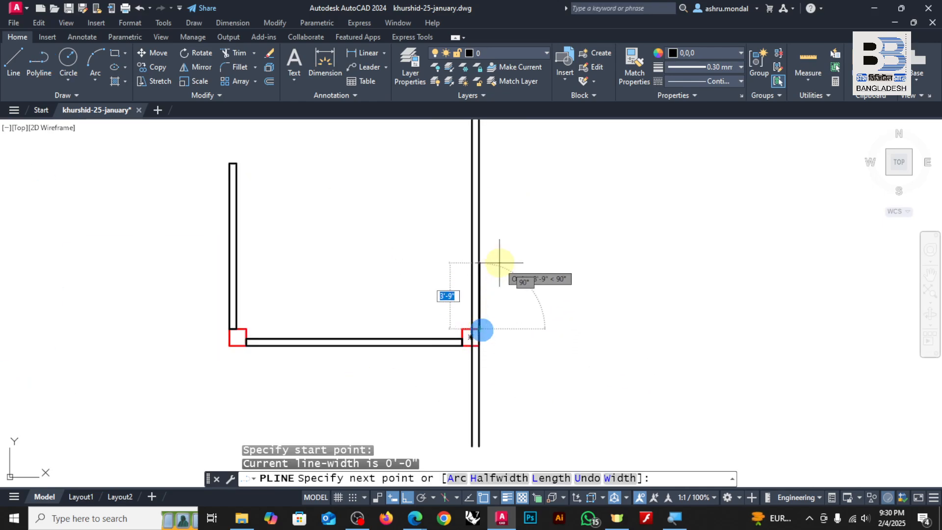
{"action": "type", "text": "3'5"}
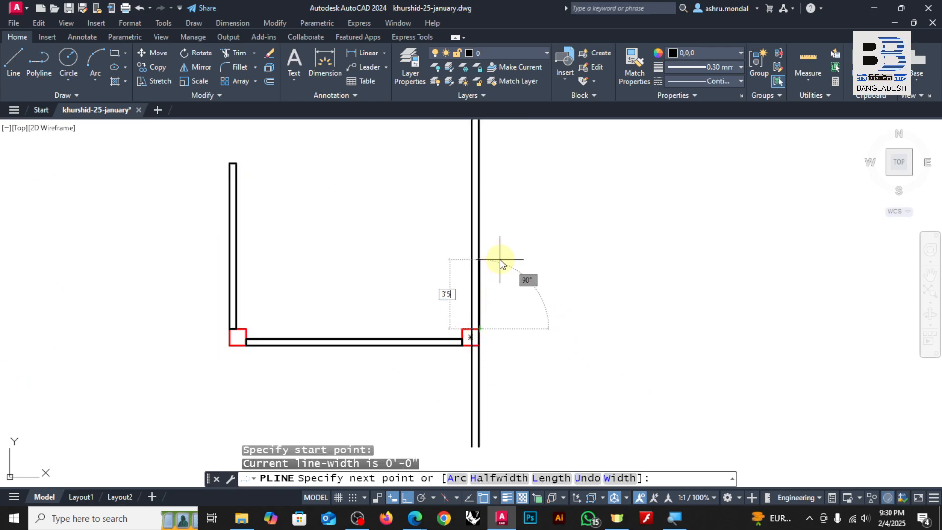
{"action": "key", "text": "Return"}
{"action": "key", "text": "Return"}
{"action": "scroll", "coordinate": [457, 294], "scroll_direction": "down", "scroll_amount": 4}
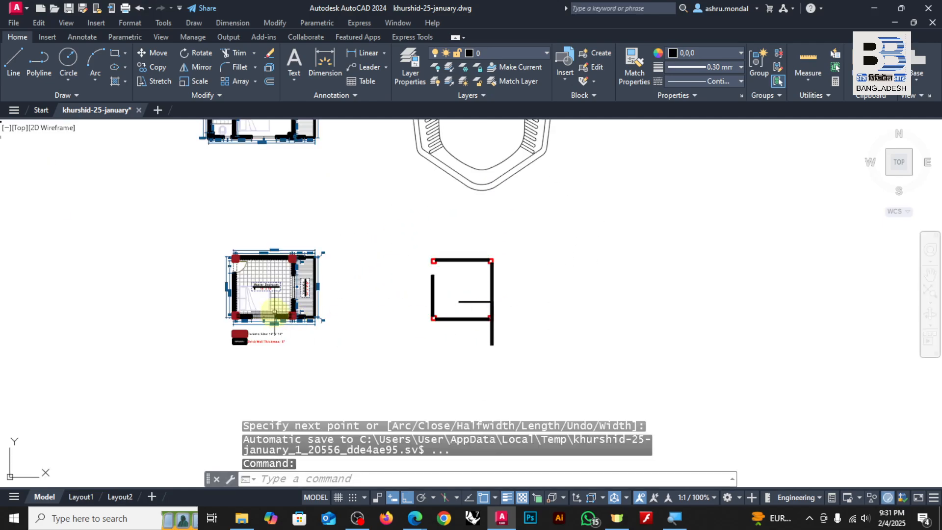
Draw a guide polyline 3'5" down from the upper-right column's outer lower corner, then horizontally across the bedroom.
{"action": "scroll", "coordinate": [323, 189], "scroll_direction": "up", "scroll_amount": 8}
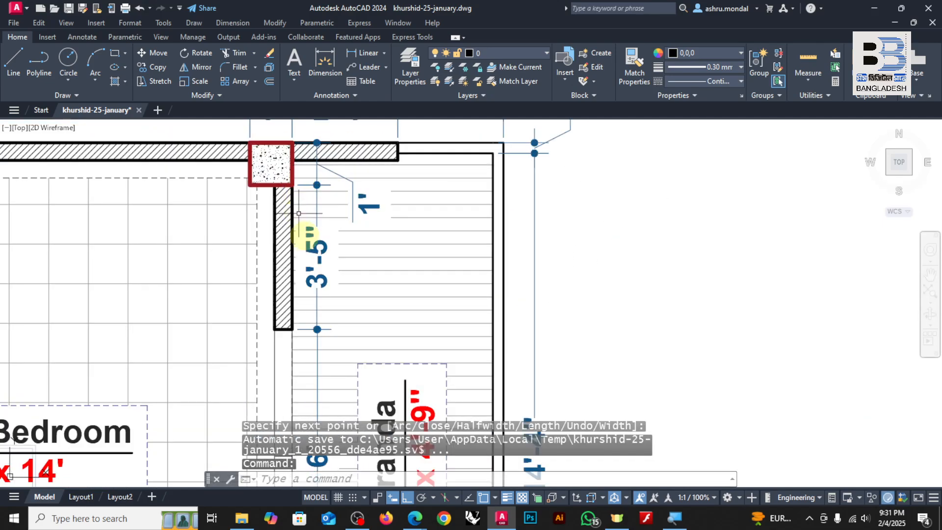
{"action": "left_click", "coordinate": [39, 59]}
{"action": "scroll", "coordinate": [334, 294], "scroll_direction": "down", "scroll_amount": 5}
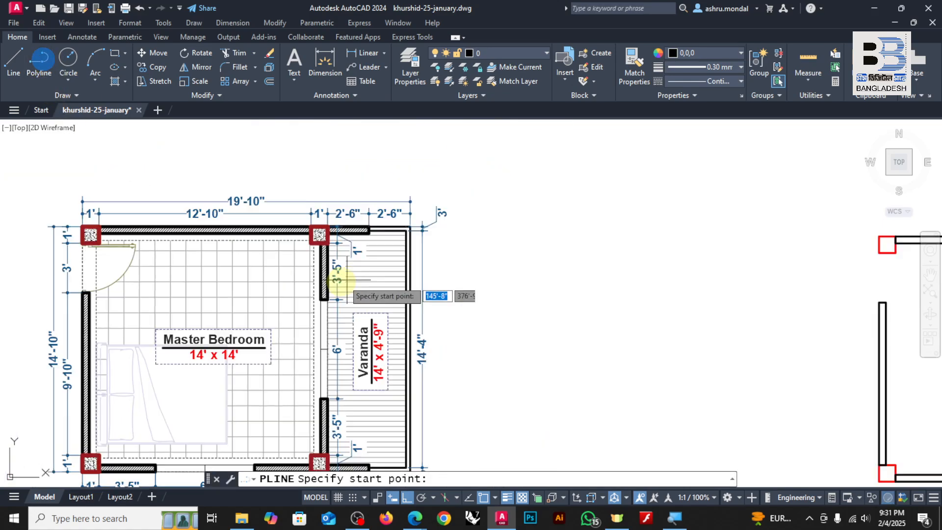
{"action": "scroll", "coordinate": [635, 292], "scroll_direction": "up", "scroll_amount": 4}
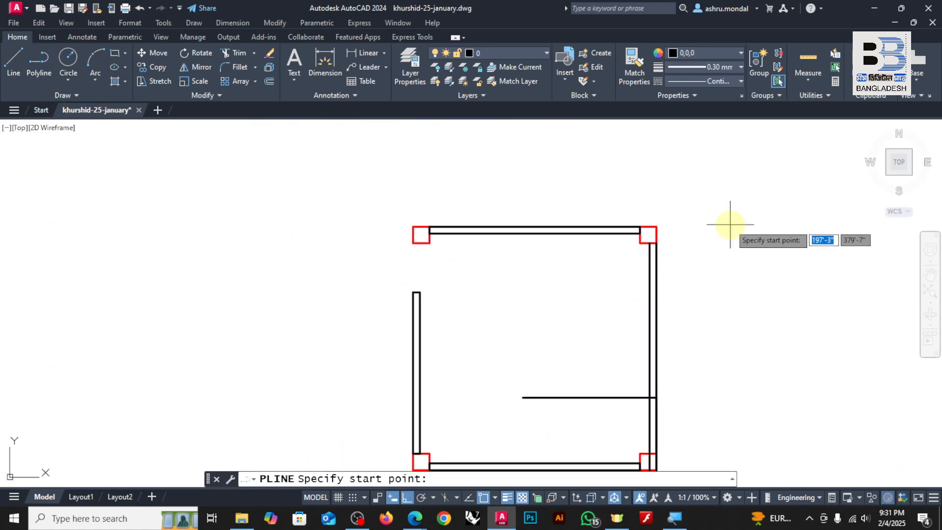
{"action": "left_click", "coordinate": [649, 235]}
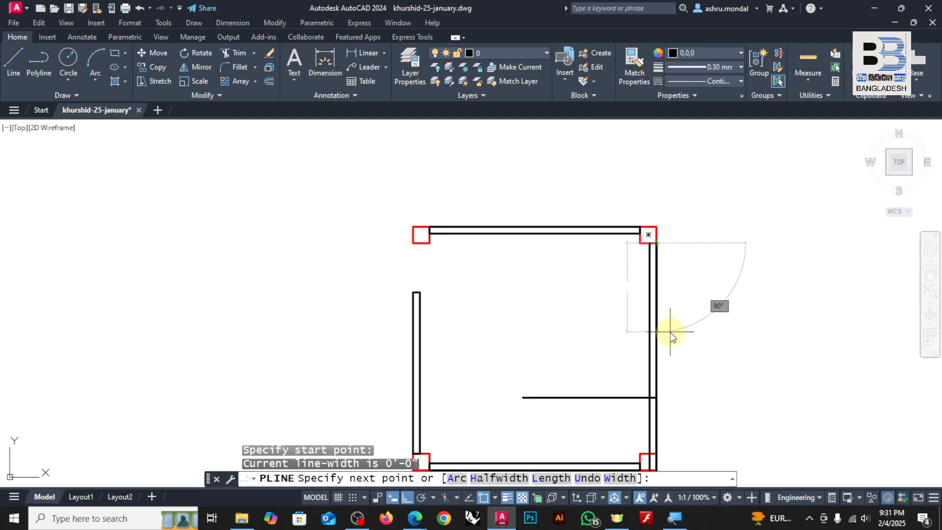
{"action": "type", "text": "3'5"}
{"action": "key", "text": "Return"}
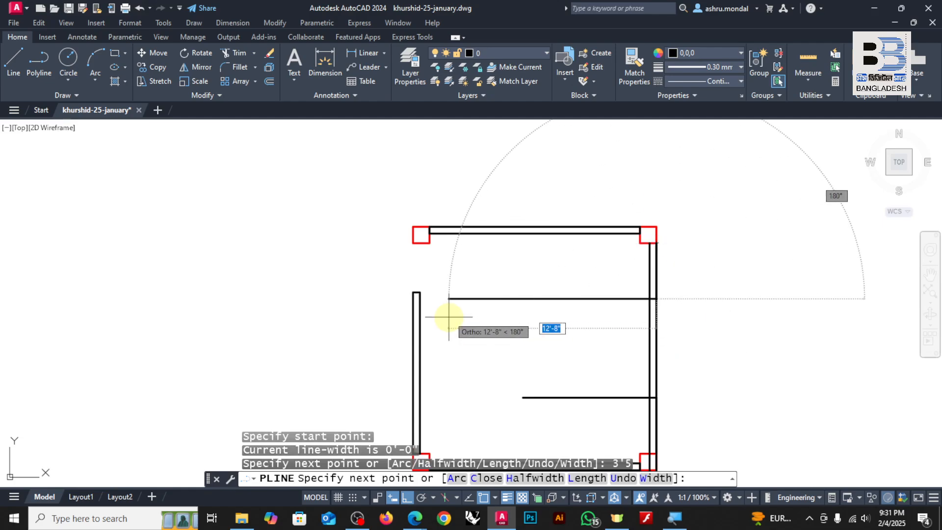
{"action": "left_click", "coordinate": [448, 318]}
{"action": "key", "text": "Return"}
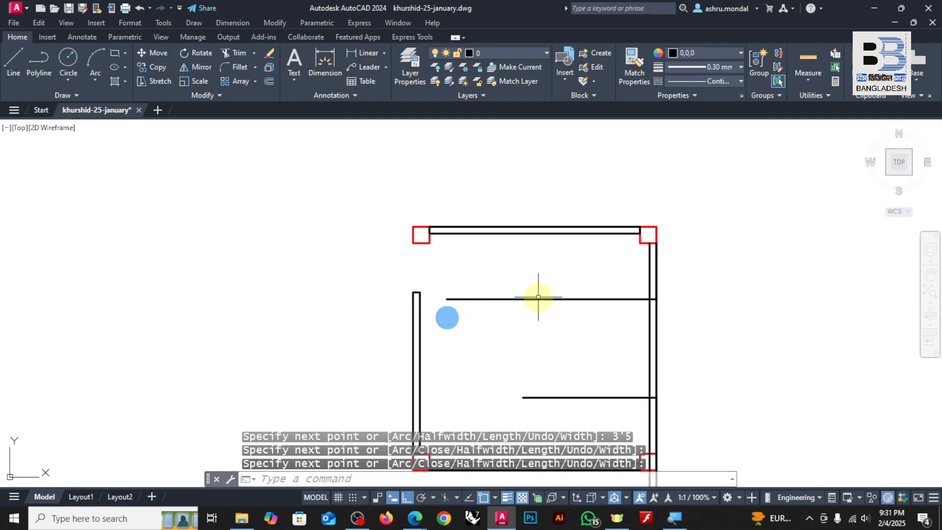
Draw the upper wall segment as a rectangle between the two vertical wall lines, from the upper-right column down to the upper guide.
{"action": "left_click", "coordinate": [115, 53]}
{"action": "scroll", "coordinate": [628, 260], "scroll_direction": "up", "scroll_amount": 4}
{"action": "left_click", "coordinate": [682, 215]}
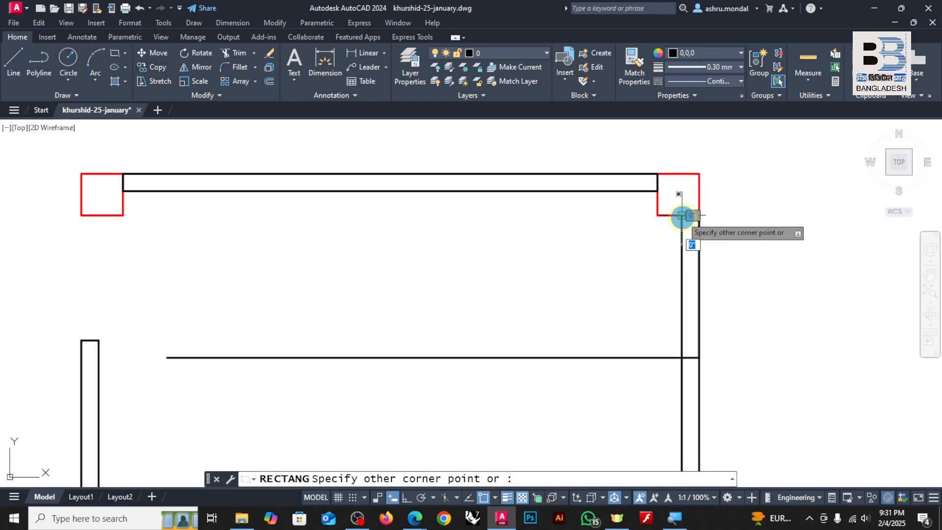
{"action": "left_click", "coordinate": [699, 358]}
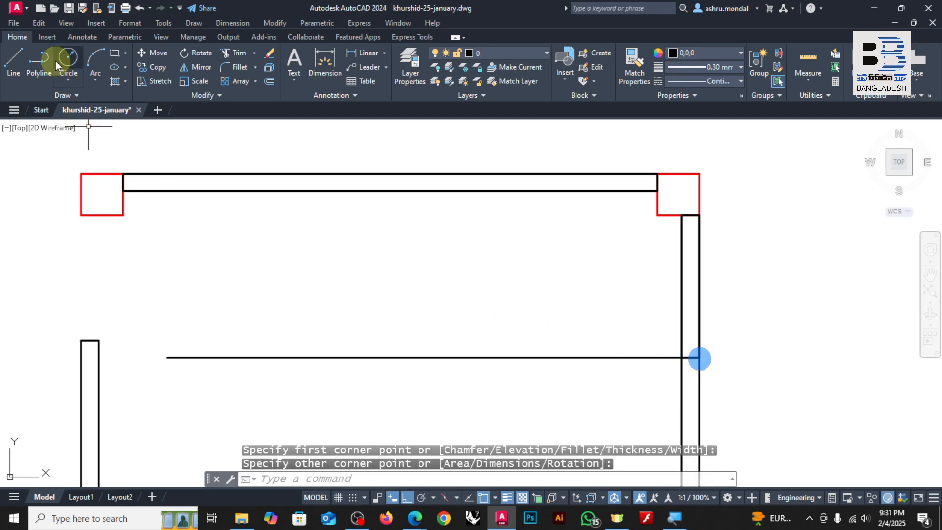
Draw the lower wall segment as a 5" by 3'-5" rectangle from the lower-right column up to the lower guide.
{"action": "left_click", "coordinate": [115, 58]}
{"action": "scroll", "coordinate": [589, 385], "scroll_direction": "down", "scroll_amount": 3}
{"action": "scroll", "coordinate": [483, 427], "scroll_direction": "up", "scroll_amount": 5}
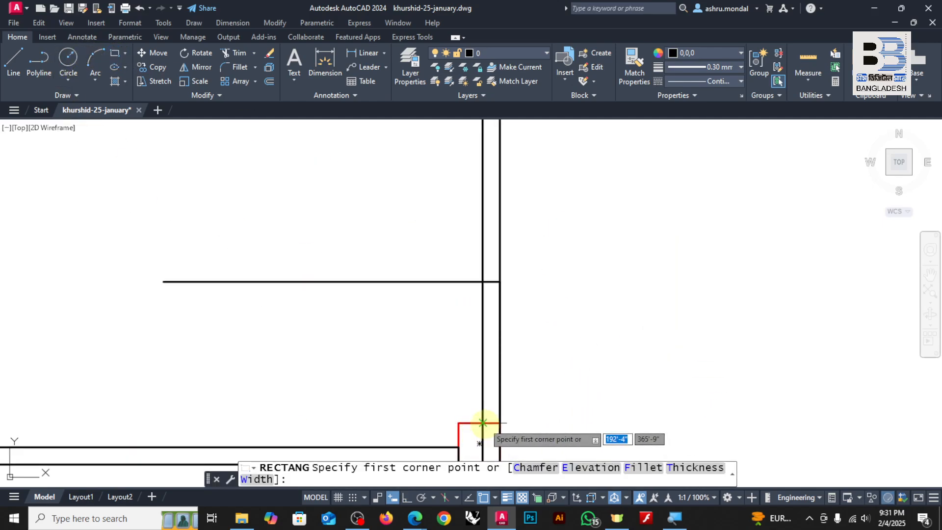
{"action": "left_click", "coordinate": [483, 423]}
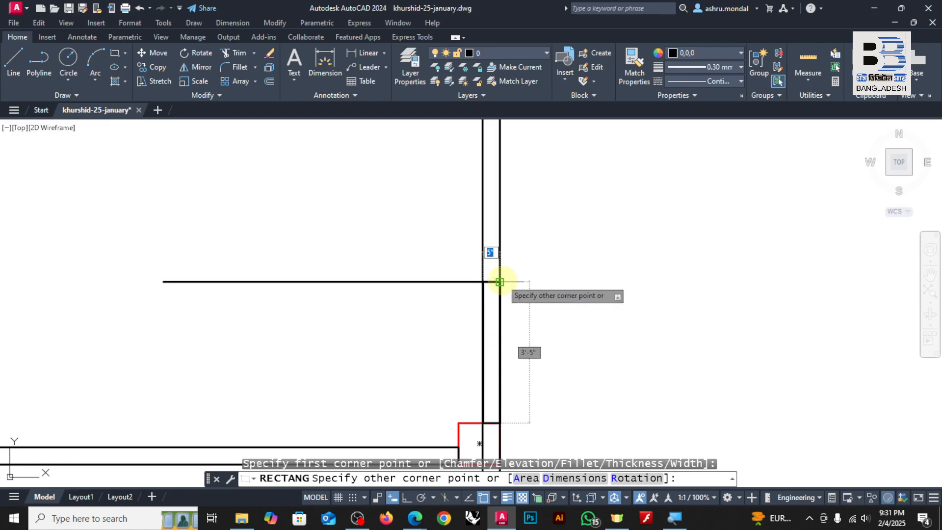
{"action": "left_click", "coordinate": [500, 281]}
Erase the two long vertical wall lines and both horizontal guide polylines, leaving only the wall rectangles on the varanda side.
{"action": "scroll", "coordinate": [442, 304], "scroll_direction": "down", "scroll_amount": 6}
{"action": "left_click", "coordinate": [473, 262]}
{"action": "left_click", "coordinate": [420, 288]}
{"action": "key", "text": "Delete"}
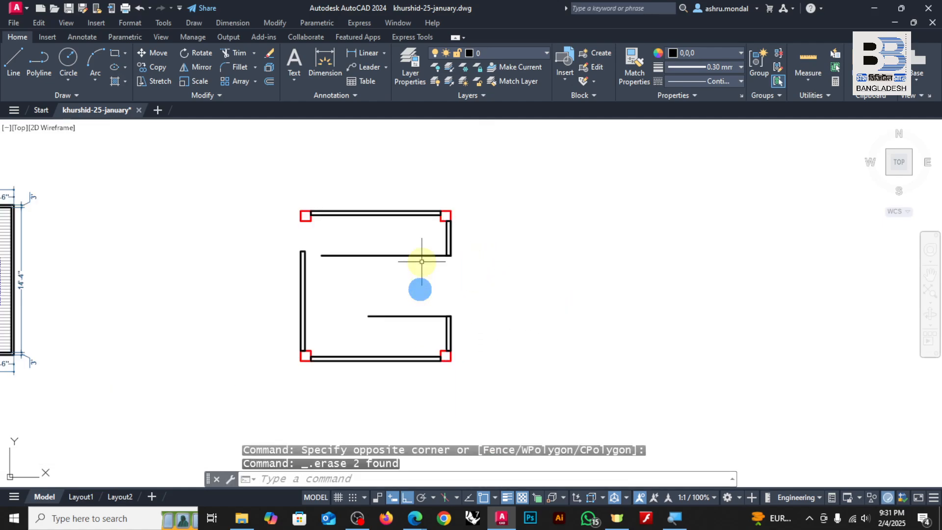
{"action": "left_click", "coordinate": [421, 237]}
{"action": "left_click", "coordinate": [391, 333]}
{"action": "key", "text": "Delete"}
Draw a rectangle filling the opening between the two wall segments on the varanda side.
{"action": "scroll", "coordinate": [391, 314], "scroll_direction": "down", "scroll_amount": 4}
{"action": "scroll", "coordinate": [294, 299], "scroll_direction": "up", "scroll_amount": 6}
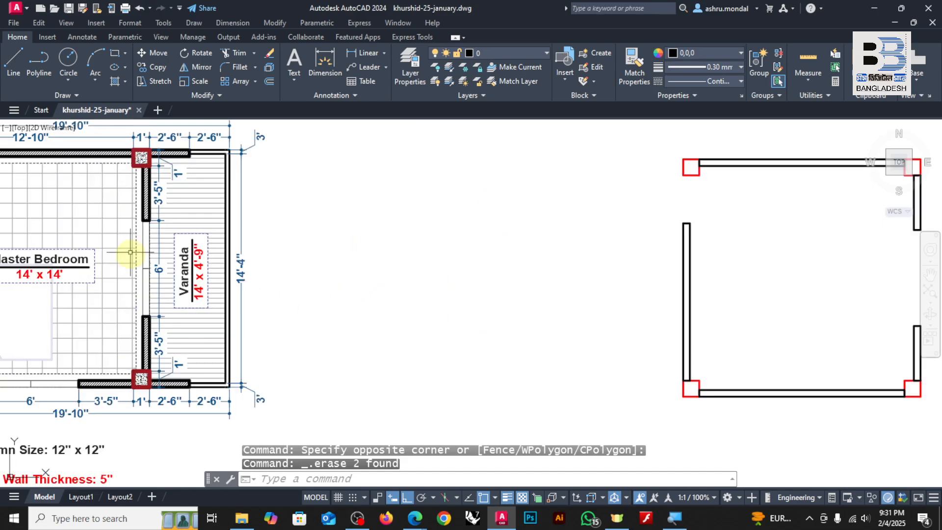
{"action": "scroll", "coordinate": [130, 253], "scroll_direction": "up", "scroll_amount": 2}
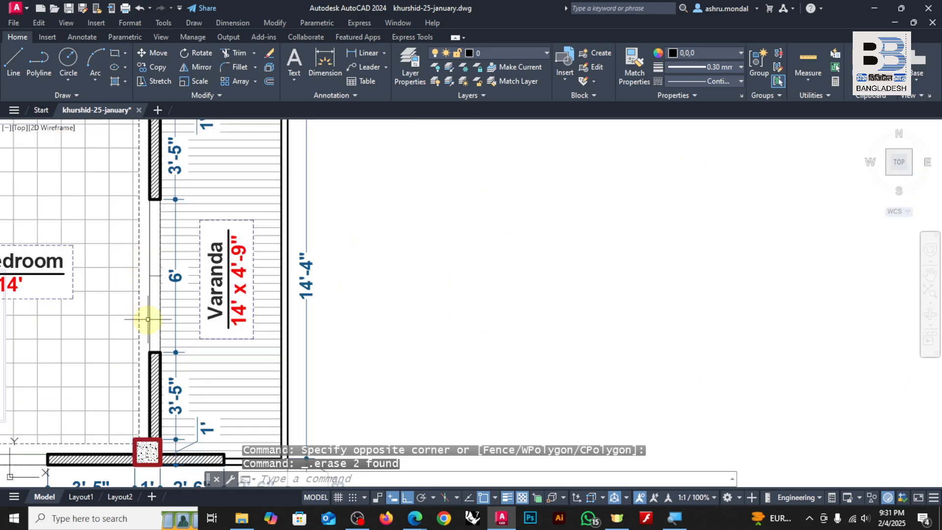
{"action": "left_click", "coordinate": [115, 57]}
{"action": "scroll", "coordinate": [385, 255], "scroll_direction": "down", "scroll_amount": 5}
{"action": "scroll", "coordinate": [661, 226], "scroll_direction": "up", "scroll_amount": 3}
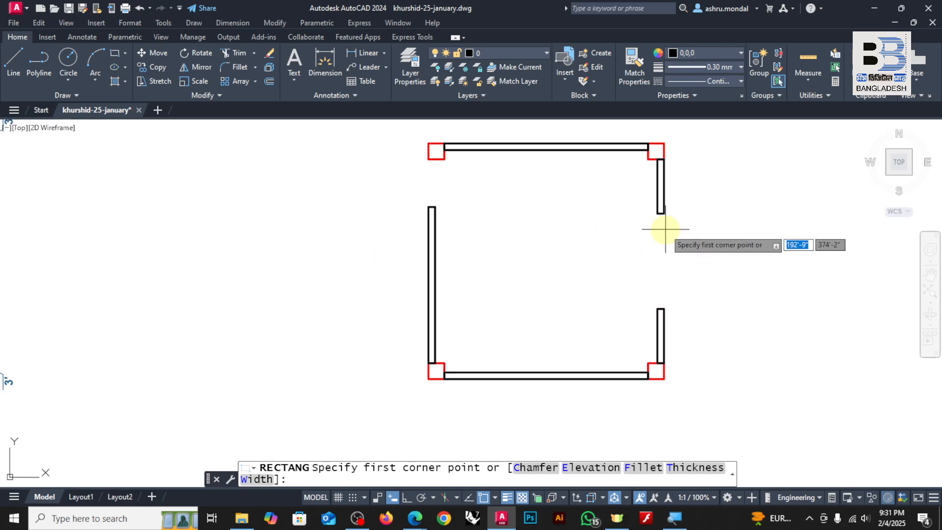
{"action": "left_click", "coordinate": [658, 213]}
{"action": "left_click", "coordinate": [663, 306]}
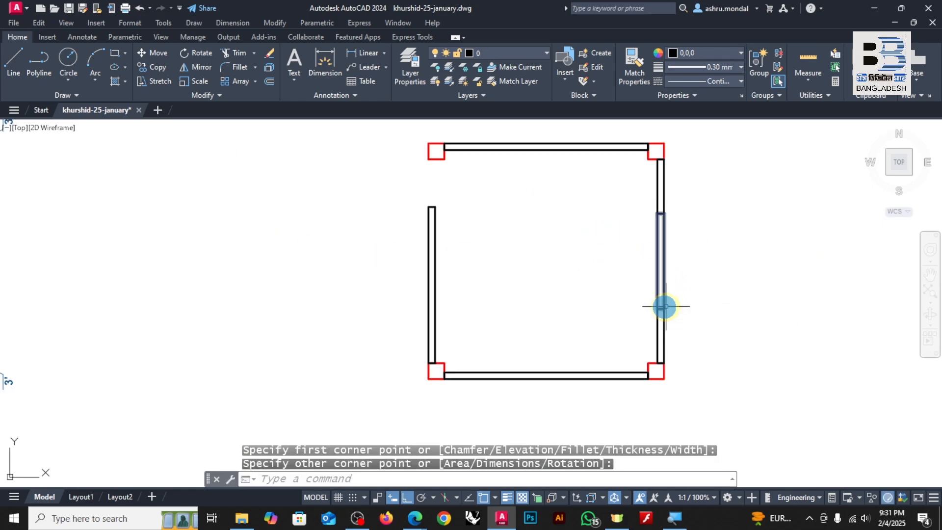
Give the rectangle in the varanda-side opening a thinner lineweight than the walls.
{"action": "scroll", "coordinate": [663, 279], "scroll_direction": "up", "scroll_amount": 4}
{"action": "left_click", "coordinate": [664, 278]}
{"action": "left_click", "coordinate": [578, 274]}
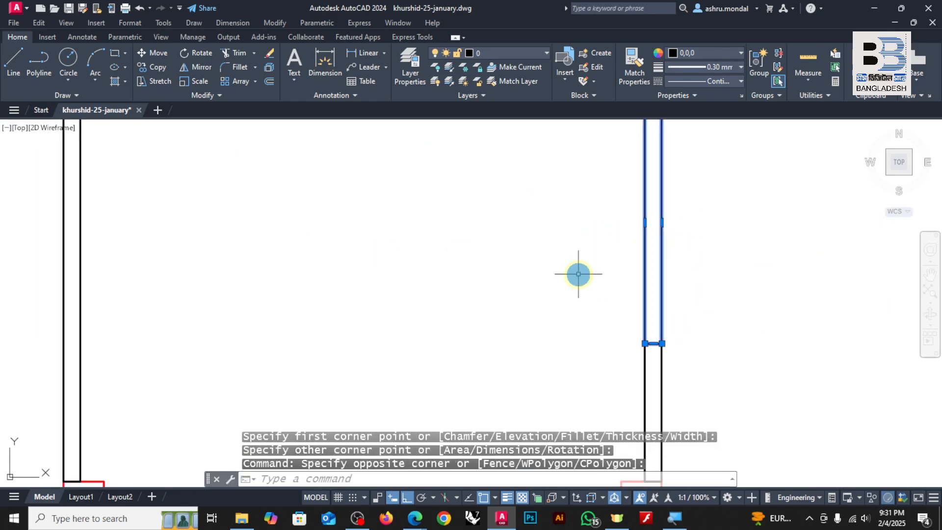
{"action": "left_click", "coordinate": [704, 70]}
{"action": "left_click", "coordinate": [713, 108]}
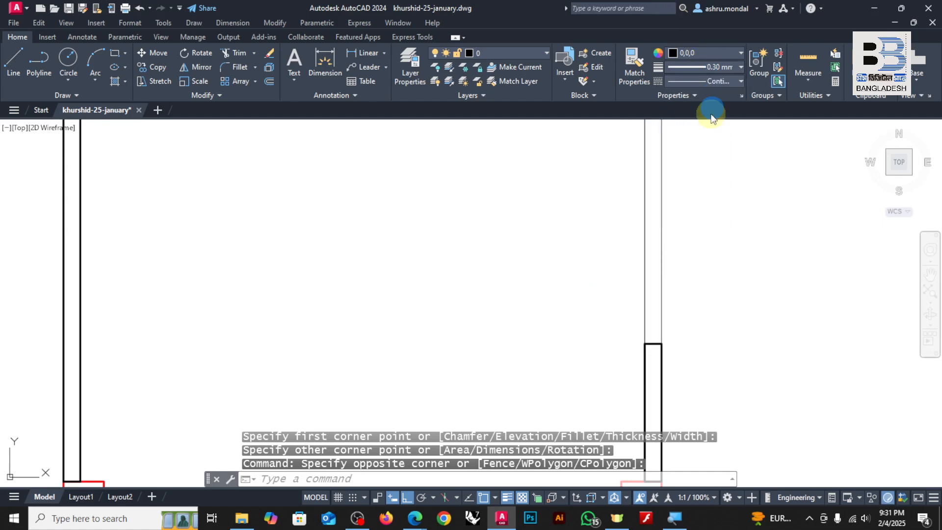
{"action": "key", "text": "Escape"}
{"action": "key", "text": "Escape"}
Change the colour of the rectangle in the varanda-side opening to blue.
{"action": "scroll", "coordinate": [633, 234], "scroll_direction": "down", "scroll_amount": 3}
{"action": "scroll", "coordinate": [640, 211], "scroll_direction": "up", "scroll_amount": 2}
{"action": "left_click", "coordinate": [653, 213]}
{"action": "left_click", "coordinate": [582, 235]}
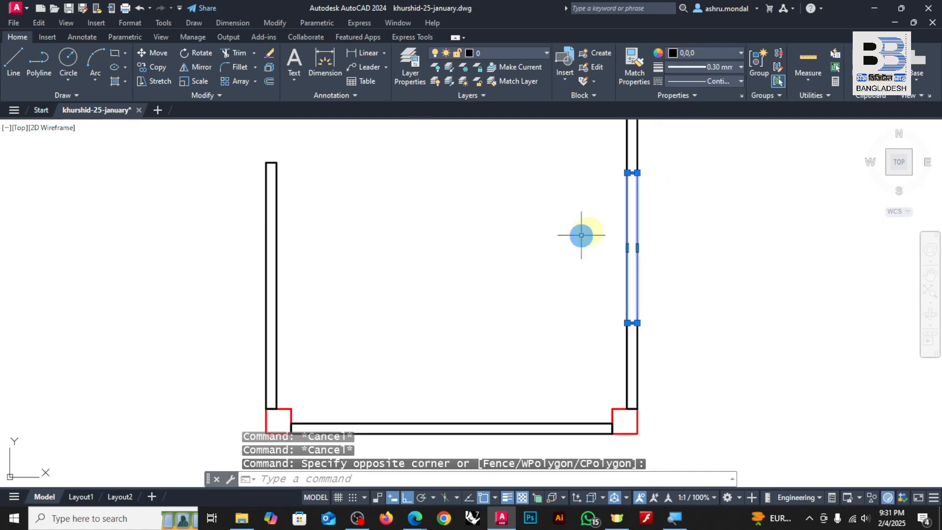
{"action": "left_click", "coordinate": [687, 54]}
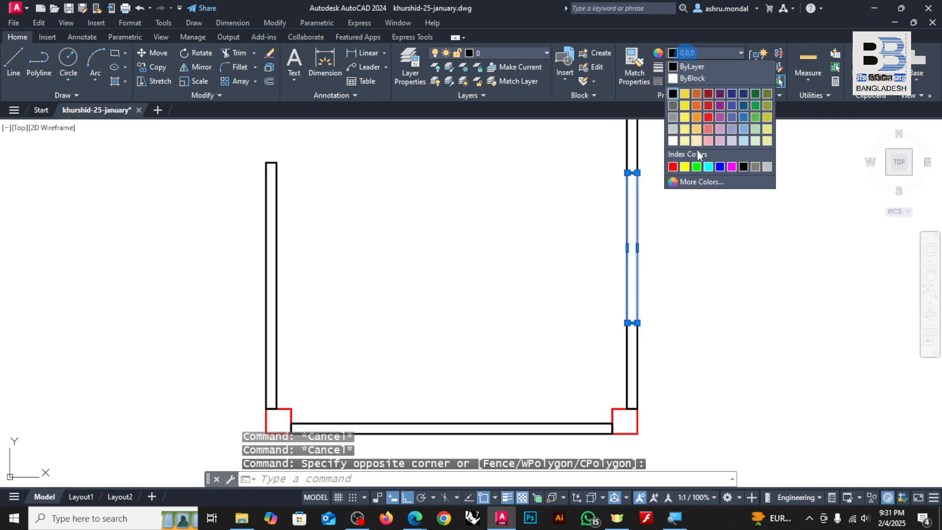
{"action": "left_click", "coordinate": [720, 167]}
{"action": "scroll", "coordinate": [591, 227], "scroll_direction": "down", "scroll_amount": 4}
{"action": "scroll", "coordinate": [529, 236], "scroll_direction": "down", "scroll_amount": 4}
{"action": "scroll", "coordinate": [483, 229], "scroll_direction": "up", "scroll_amount": 4}
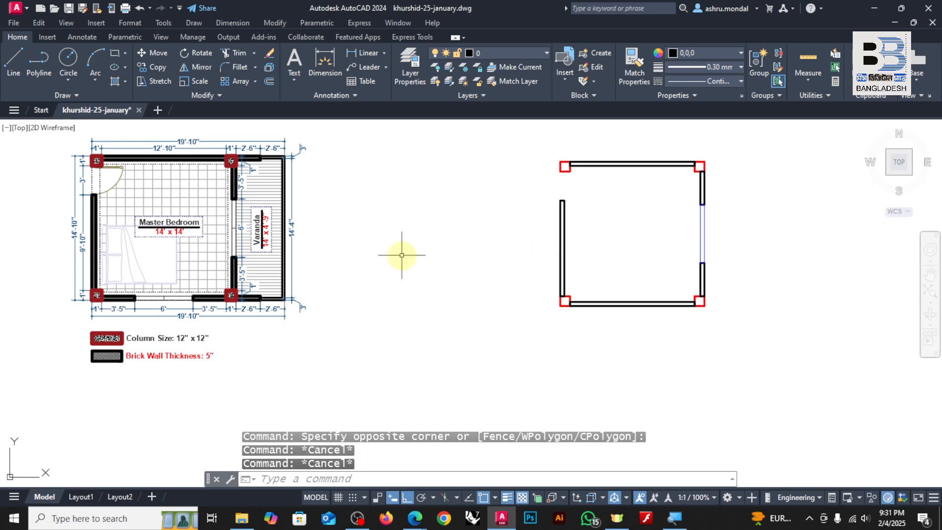
{"action": "scroll", "coordinate": [137, 322], "scroll_direction": "up", "scroll_amount": 4}
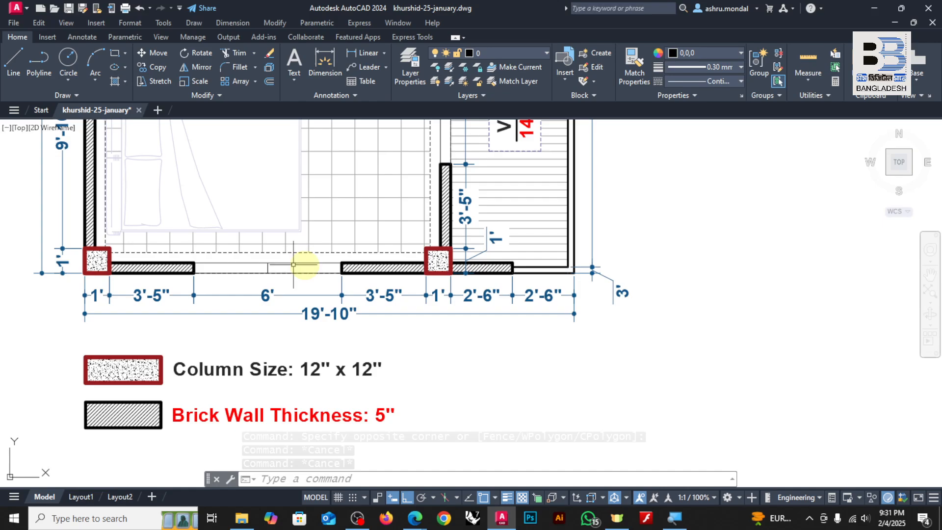
{"action": "left_click", "coordinate": [40, 61]}
{"action": "scroll", "coordinate": [106, 280], "scroll_direction": "down", "scroll_amount": 4}
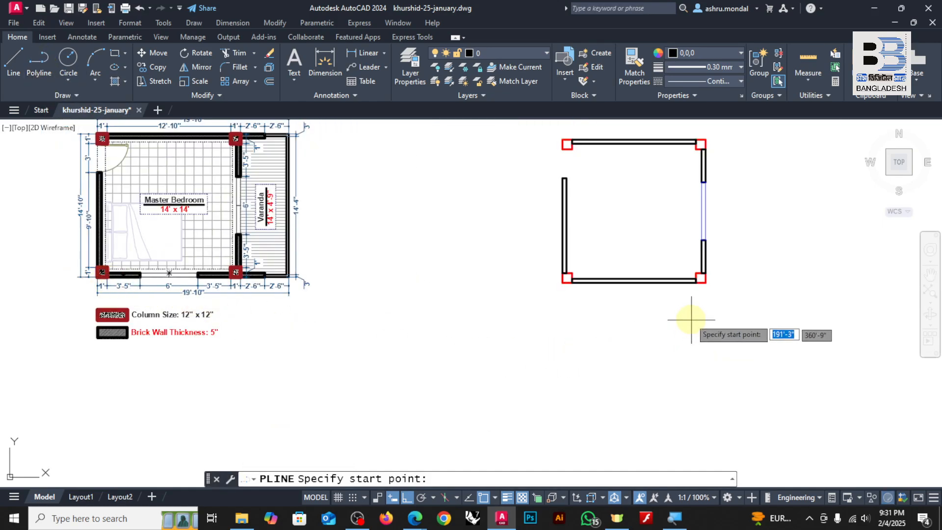
{"action": "scroll", "coordinate": [691, 320], "scroll_direction": "up", "scroll_amount": 4}
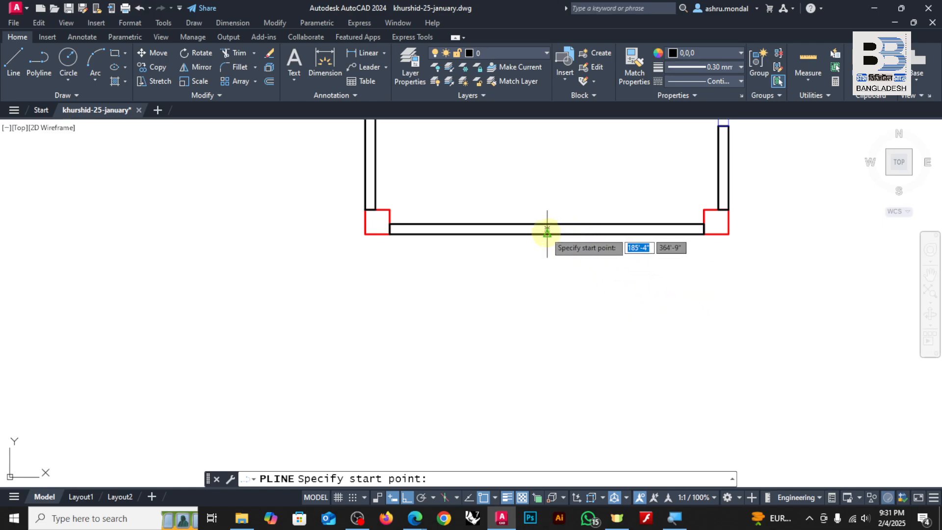
{"action": "left_click", "coordinate": [496, 498]}
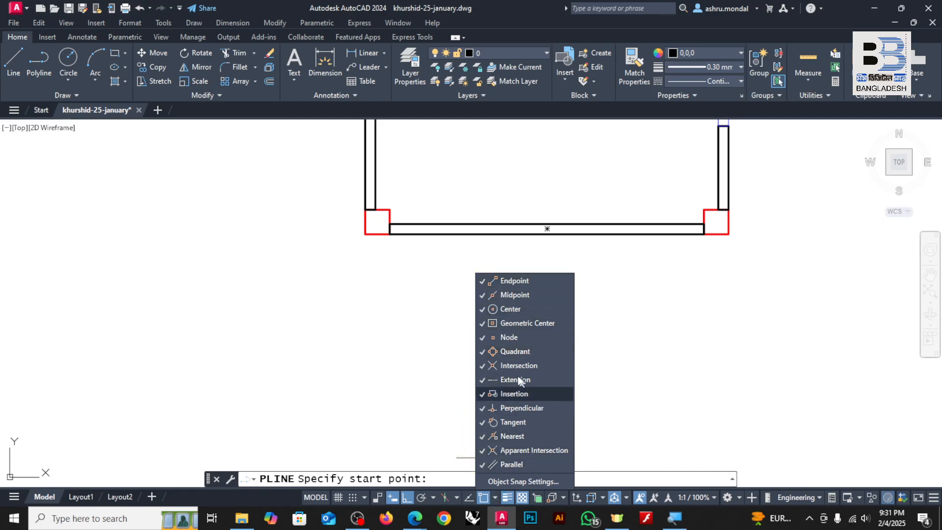
{"action": "left_click", "coordinate": [519, 189]}
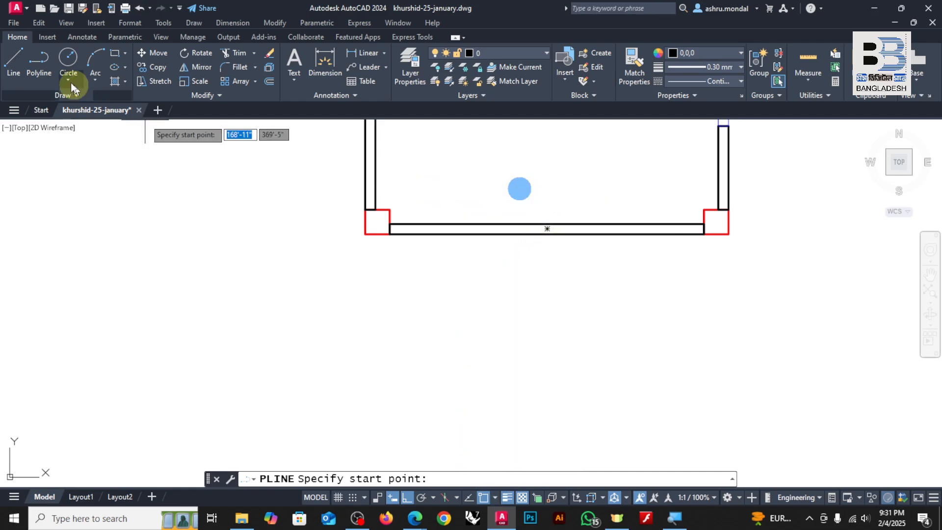
Draw a vertical line from the midpoint of the bottom wall's outer edge up into the bedroom.
{"action": "left_click", "coordinate": [15, 62]}
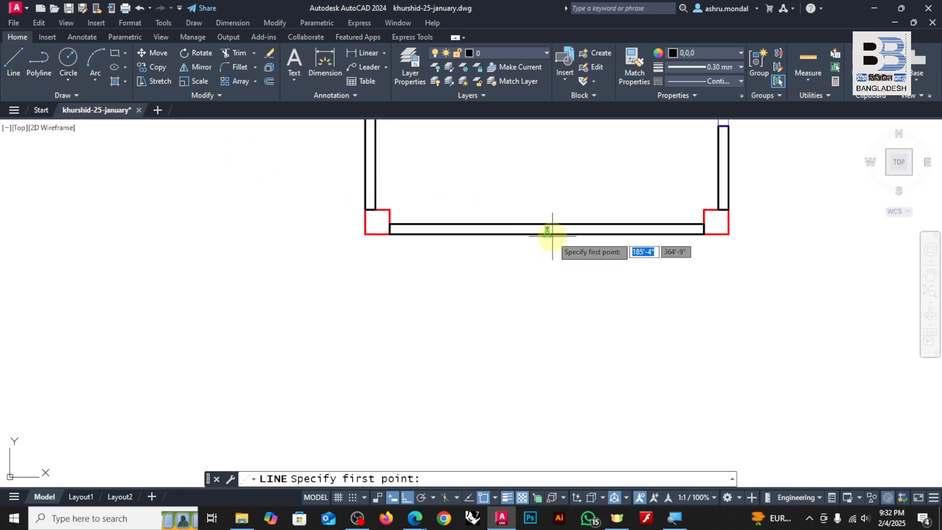
{"action": "left_click", "coordinate": [547, 231]}
{"action": "left_click", "coordinate": [547, 134]}
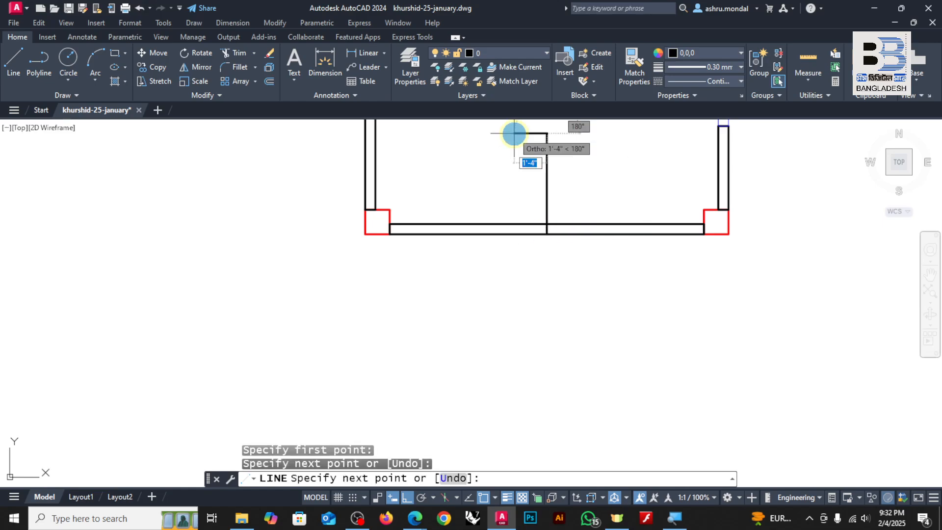
{"action": "key", "text": "Return"}
Offset the vertical centre line 3' to each side to mark the window opening in the bottom wall.
{"action": "key", "text": "Return"}
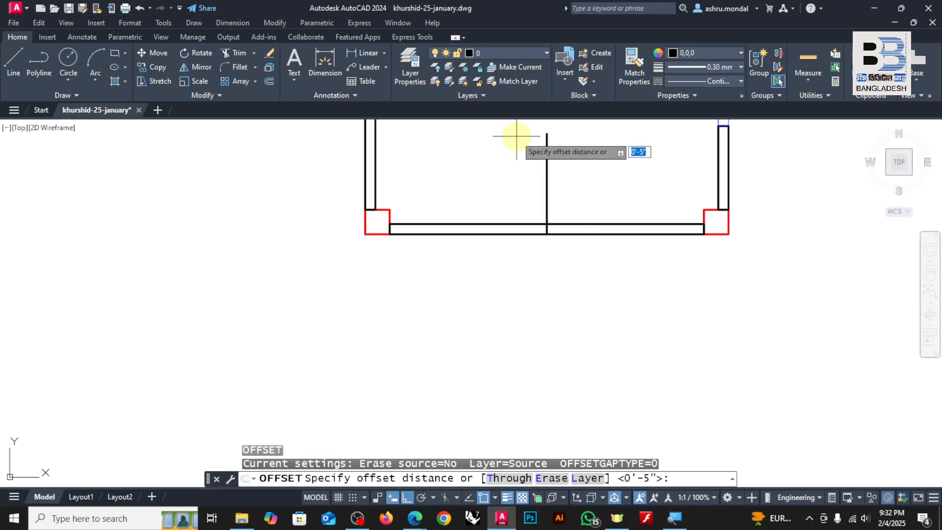
{"action": "type", "text": "3'"}
{"action": "key", "text": "Return"}
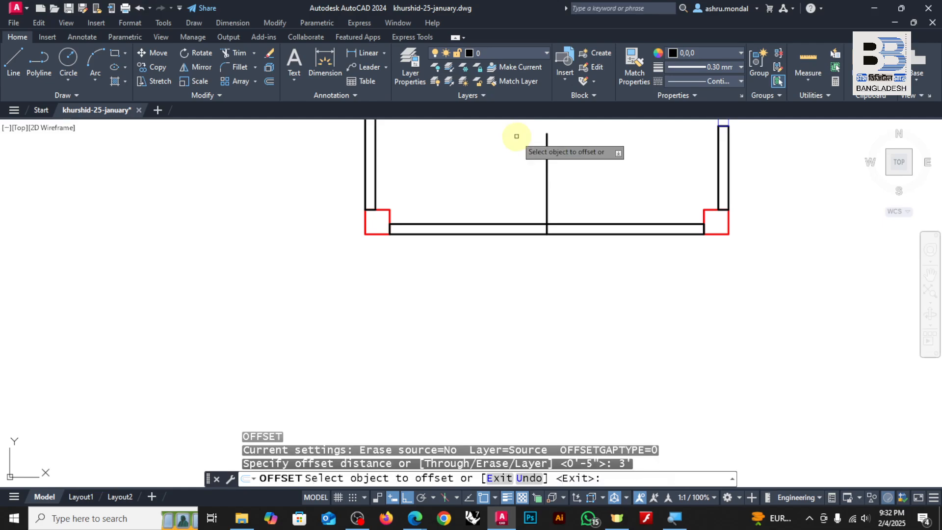
{"action": "left_click", "coordinate": [547, 191]}
{"action": "left_click", "coordinate": [490, 195]}
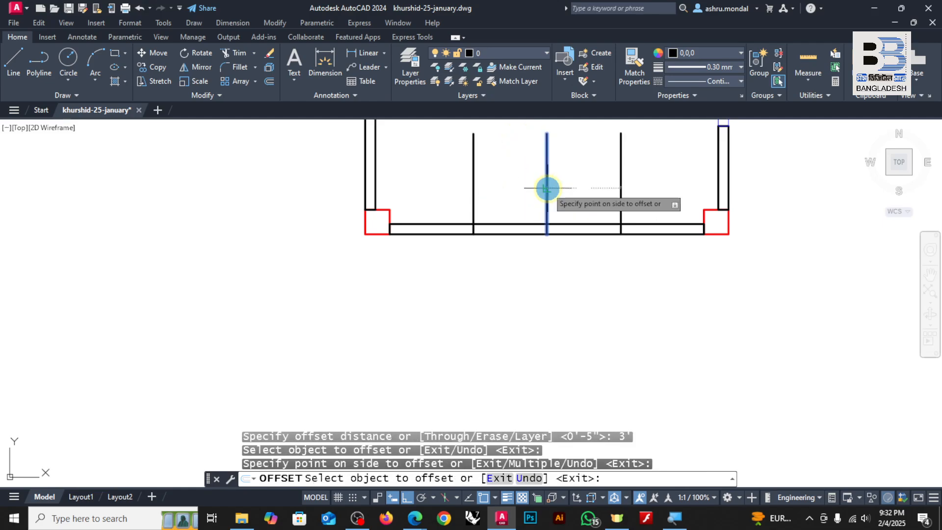
Offset the bottom wall's vertical centre line 3' towards the varanda side and compare the opening with the reference plan.
{"action": "left_click", "coordinate": [547, 187]}
{"action": "left_click", "coordinate": [595, 189]}
{"action": "key", "text": "Escape"}
{"action": "scroll", "coordinate": [353, 216], "scroll_direction": "down", "scroll_amount": 2}
{"action": "middle_click_drag", "start_coordinate": [99, 229], "coordinate": [353, 216]}
{"action": "scroll", "coordinate": [295, 231], "scroll_direction": "down", "scroll_amount": 4}
{"action": "scroll", "coordinate": [230, 242], "scroll_direction": "up", "scroll_amount": 8}
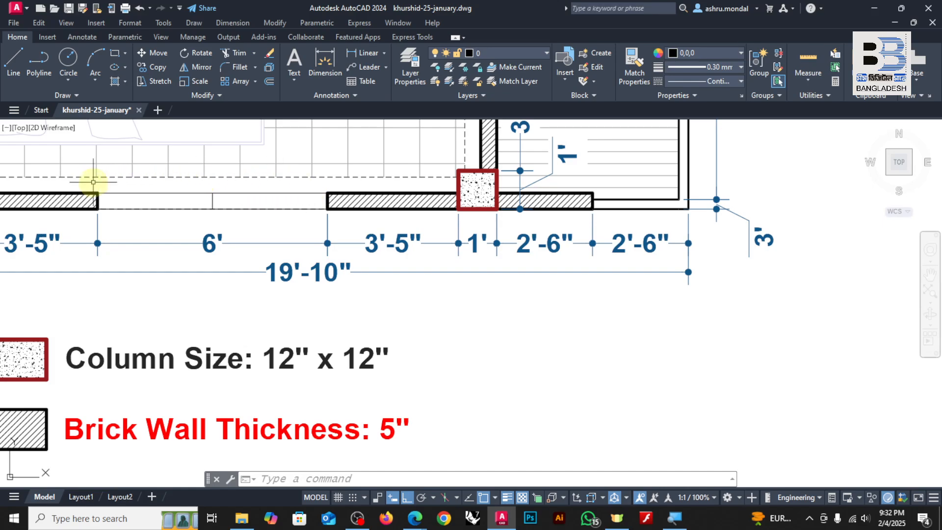
{"action": "scroll", "coordinate": [204, 199], "scroll_direction": "down", "scroll_amount": 5}
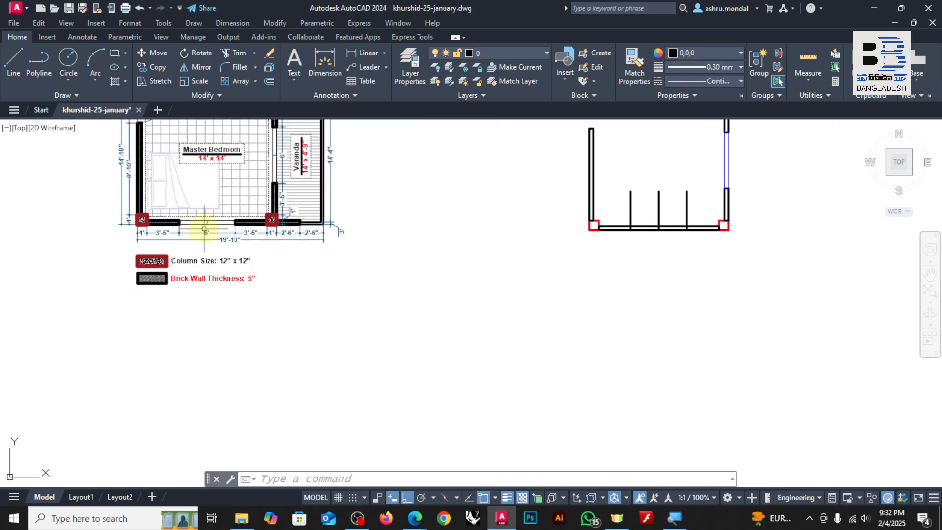
{"action": "scroll", "coordinate": [695, 230], "scroll_direction": "up", "scroll_amount": 4}
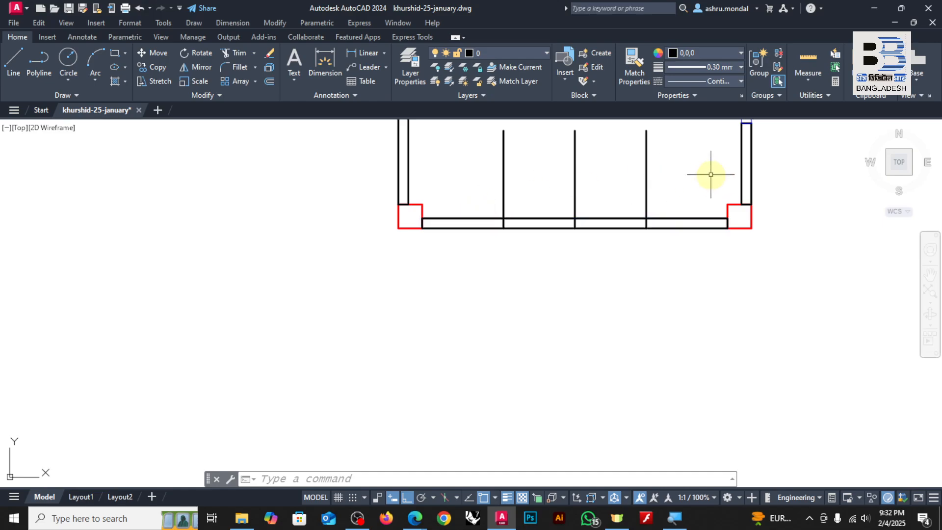
Draw wall rectangles in the bottom wall from each corner column to the nearest offset line.
{"action": "left_click", "coordinate": [114, 52]}
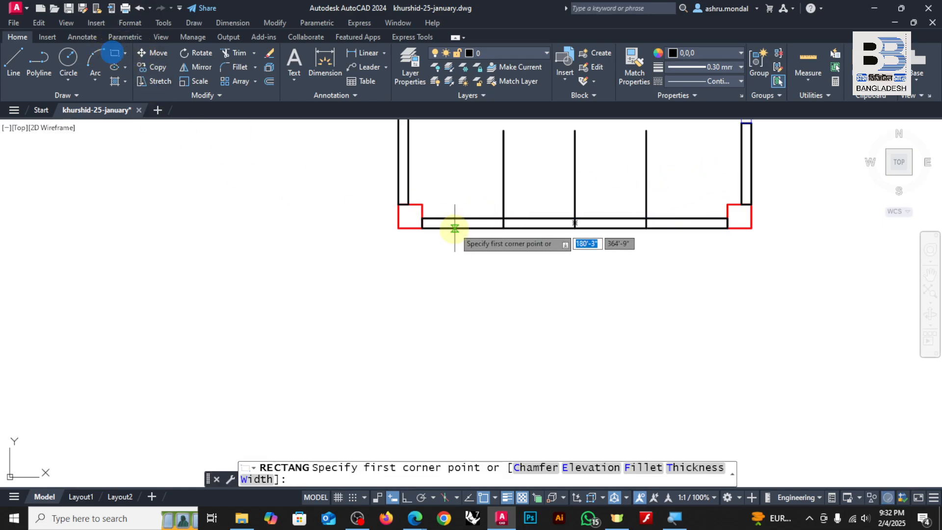
{"action": "left_click", "coordinate": [422, 220]}
{"action": "left_click", "coordinate": [504, 229]}
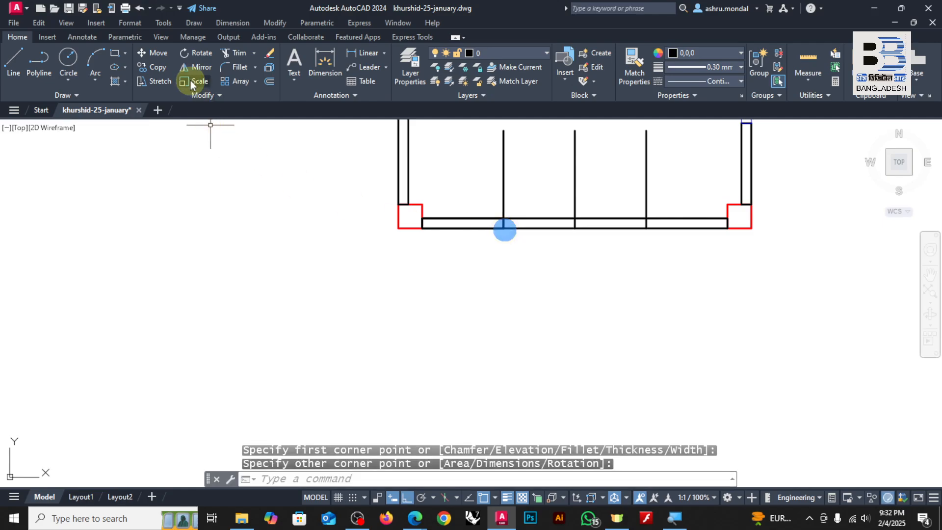
{"action": "left_click", "coordinate": [119, 53]}
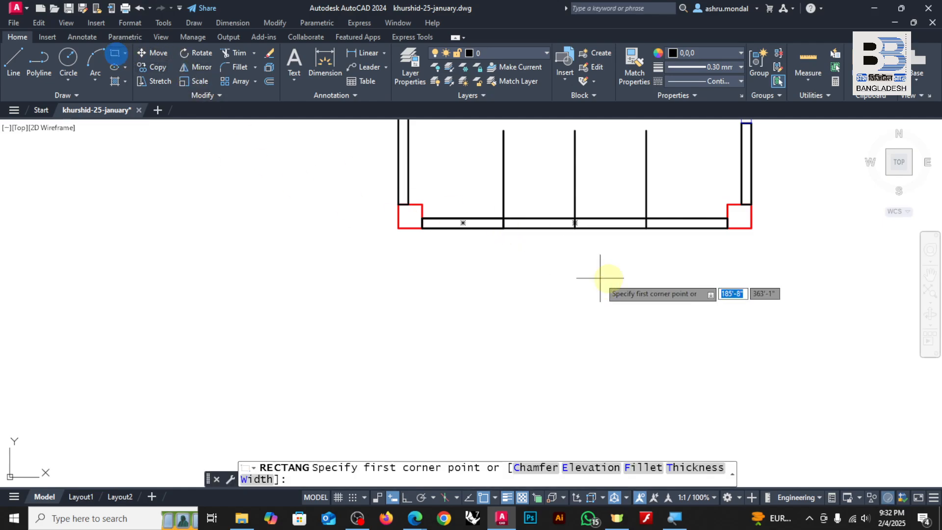
{"action": "left_click", "coordinate": [647, 218]}
{"action": "left_click", "coordinate": [727, 229]}
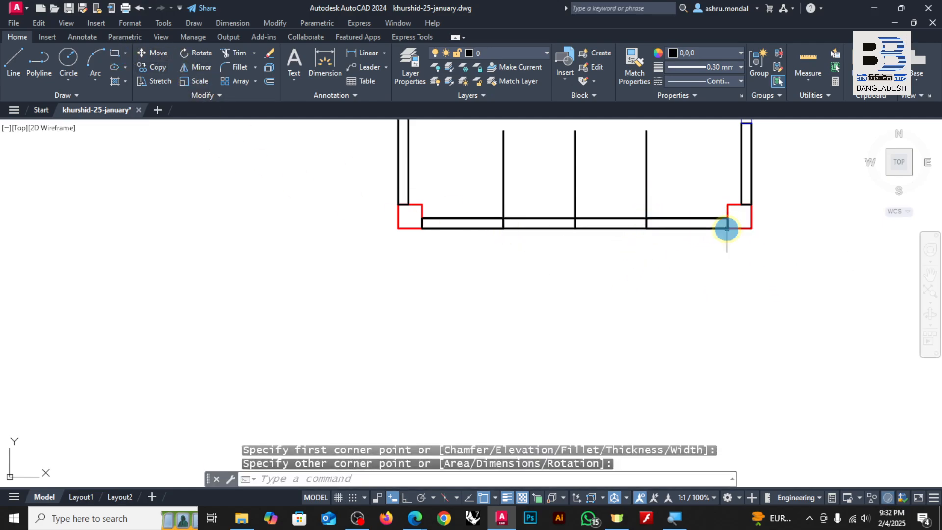
Delete the three vertical guide lines and the full-length bottom wall rectangle, keeping the two short wall segments.
{"action": "left_click", "coordinate": [675, 167]}
{"action": "left_click", "coordinate": [450, 166]}
{"action": "left_click", "coordinate": [582, 185]}
{"action": "left_click", "coordinate": [570, 244]}
{"action": "key", "text": "Delete"}
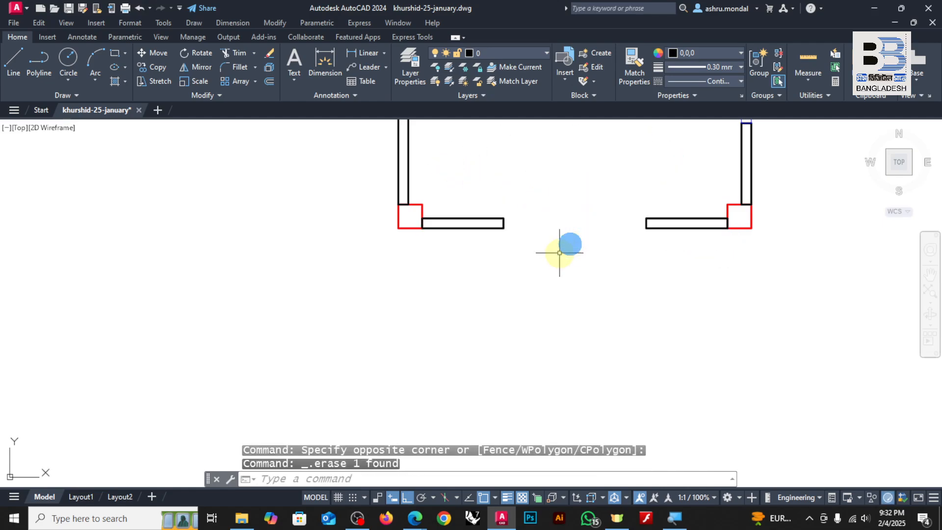
Draw a rectangle across the gap in the bottom wall and set its lineweight to 0.05 mm.
{"action": "left_click", "coordinate": [115, 55]}
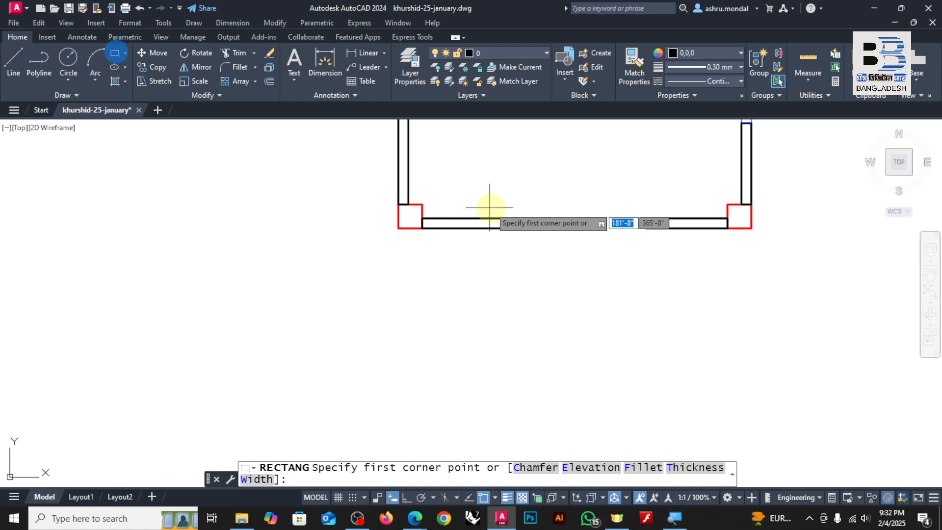
{"action": "left_click", "coordinate": [503, 219]}
{"action": "left_click", "coordinate": [647, 227]}
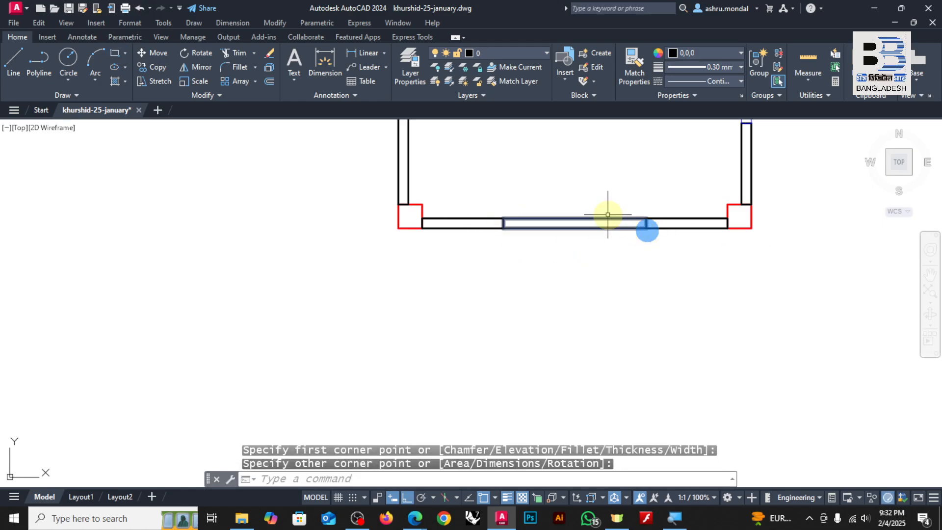
{"action": "left_click", "coordinate": [589, 227]}
{"action": "left_click", "coordinate": [589, 243]}
{"action": "left_click", "coordinate": [689, 66]}
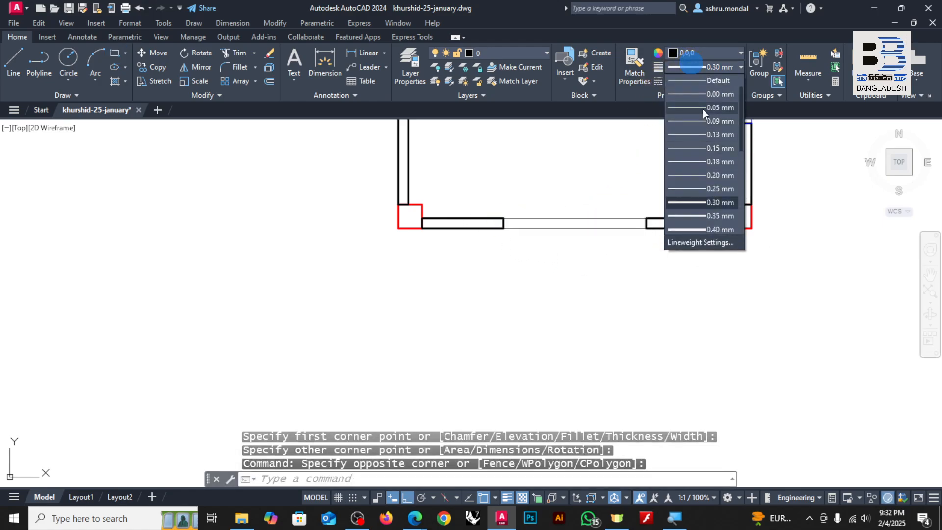
{"action": "left_click", "coordinate": [703, 109]}
{"action": "key", "text": "Escape"}
{"action": "key", "text": "Escape"}
Undo the bottom opening work, including its rectangles, deletions, offsets and centre line, back to the continuous wall.
{"action": "key", "text": "ctrl+z"}
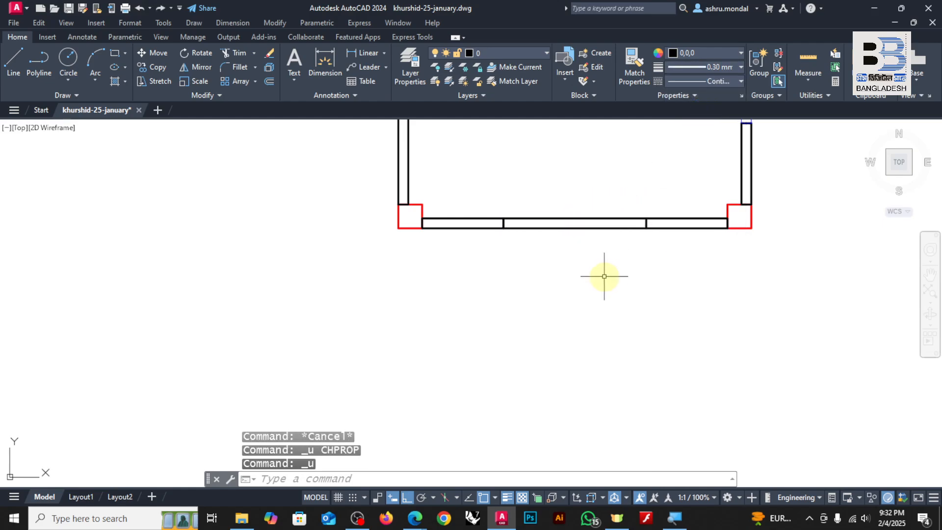
{"action": "key", "text": "ctrl+z"}
{"action": "key", "text": "ctrl+z"}
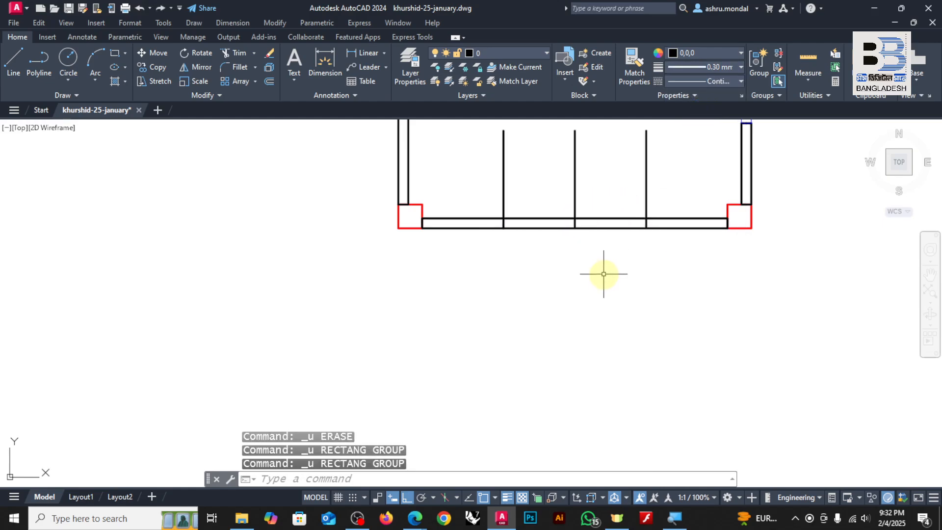
{"action": "key", "text": "ctrl+z"}
{"action": "key", "text": "ctrl+z"}
{"action": "key", "text": "ctrl+z"}
Draw a polyline from the bottom-left column's inner lower corner 3'5" along the wall's outer edge and up into the bedroom.
{"action": "scroll", "coordinate": [574, 211], "scroll_direction": "up", "scroll_amount": 3}
{"action": "scroll", "coordinate": [462, 272], "scroll_direction": "down", "scroll_amount": 5}
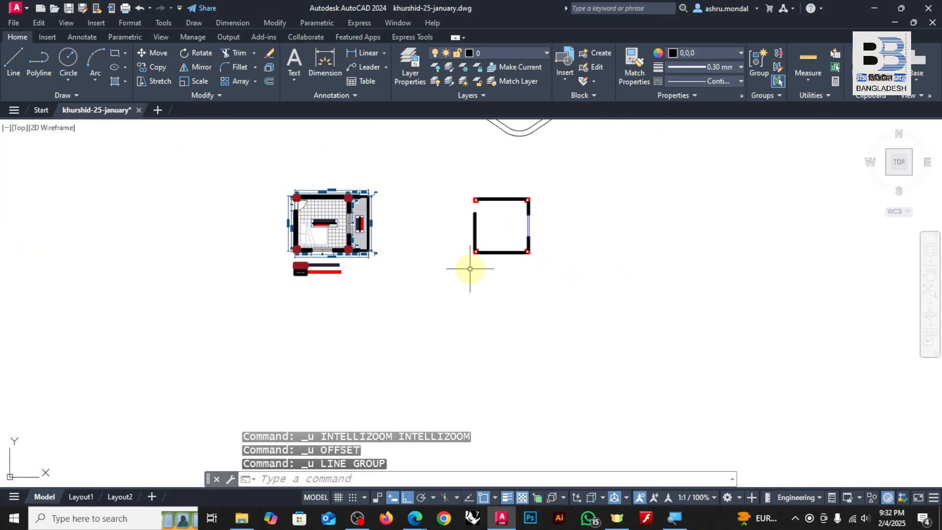
{"action": "scroll", "coordinate": [375, 265], "scroll_direction": "up", "scroll_amount": 8}
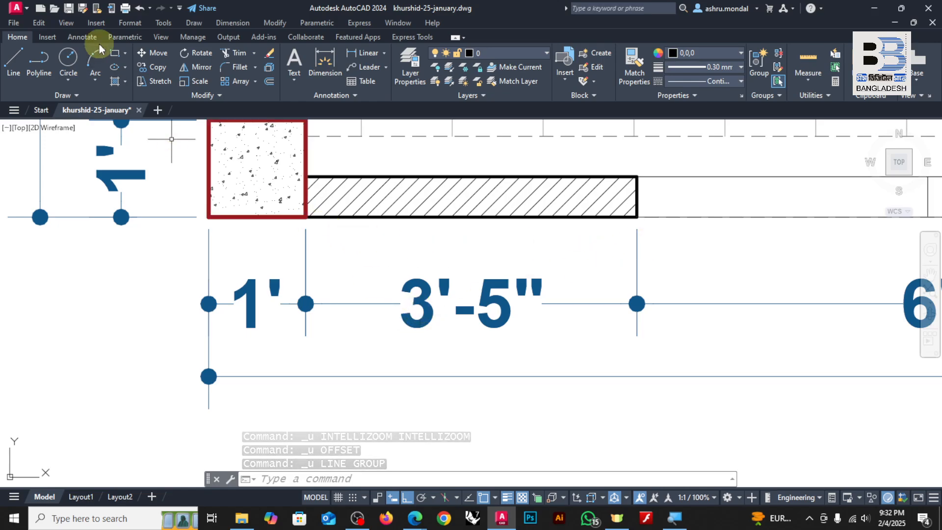
{"action": "left_click", "coordinate": [40, 58]}
{"action": "scroll", "coordinate": [211, 201], "scroll_direction": "down", "scroll_amount": 8}
{"action": "scroll", "coordinate": [420, 321], "scroll_direction": "down", "scroll_amount": 4}
{"action": "scroll", "coordinate": [417, 322], "scroll_direction": "up", "scroll_amount": 2}
{"action": "middle_click_drag", "start_coordinate": [883, 323], "coordinate": [507, 332]}
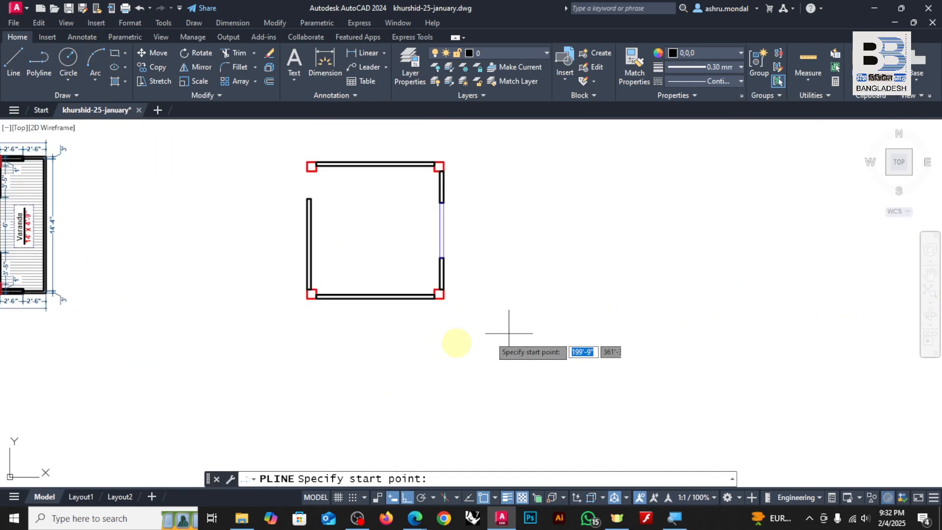
{"action": "scroll", "coordinate": [312, 322], "scroll_direction": "up", "scroll_amount": 4}
{"action": "left_click", "coordinate": [319, 256]}
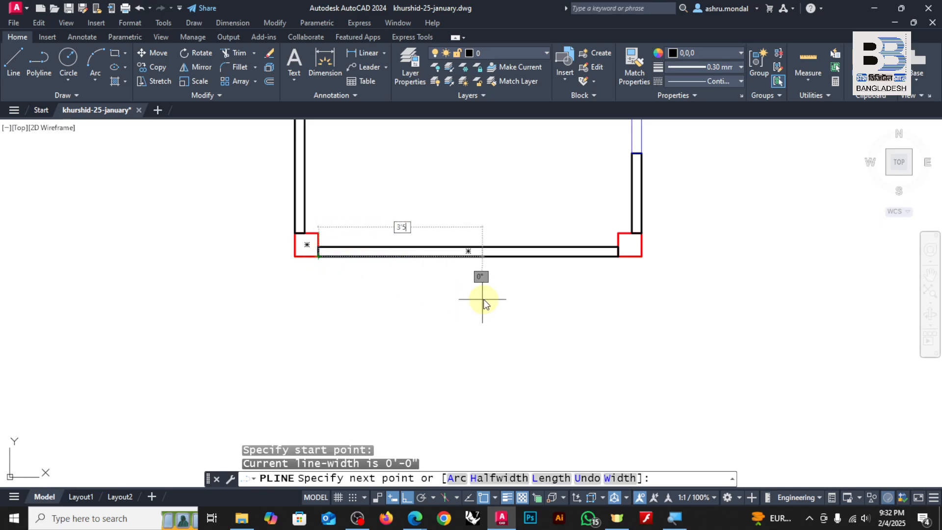
{"action": "key", "text": "Return"}
{"action": "key", "text": "Return"}
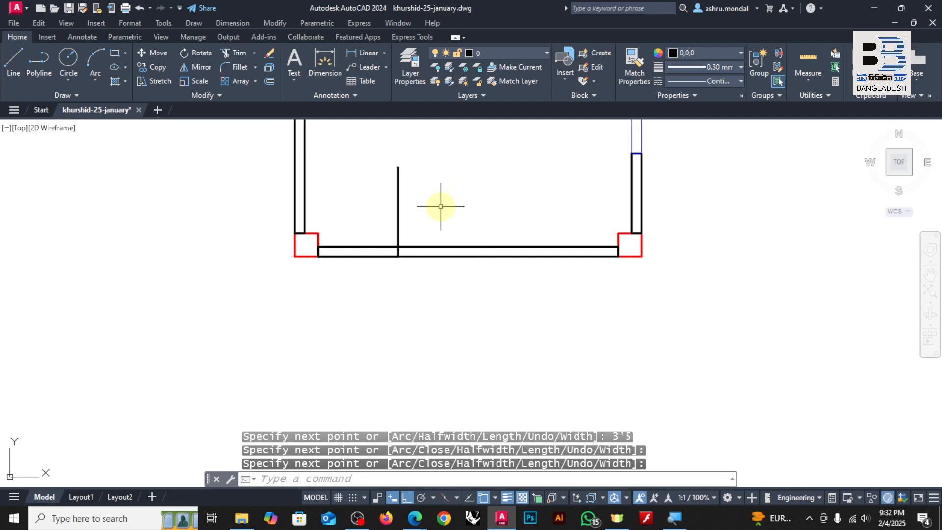
Draw a matching polyline from the bottom-right column 3'5" inward along the wall's outer edge and up into the bedroom.
{"action": "left_click", "coordinate": [619, 257]}
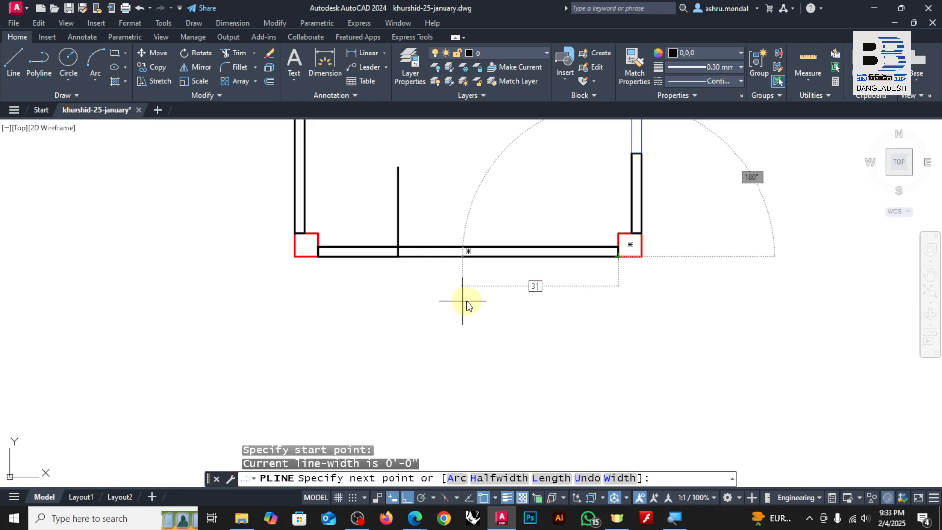
{"action": "type", "text": "3'5"}
{"action": "key", "text": "Return"}
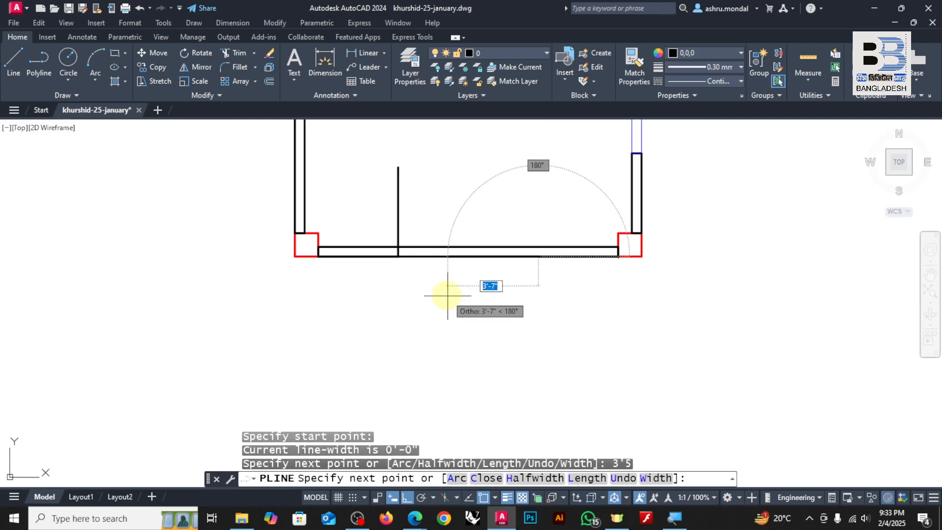
{"action": "left_click", "coordinate": [484, 158]}
{"action": "key", "text": "Return"}
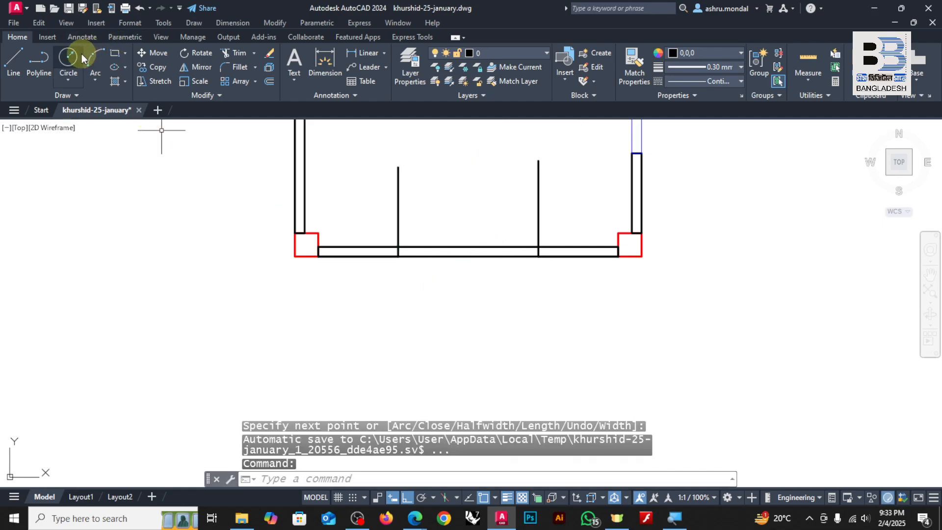
Check the opening width between the two vertical guides with a temporary dimension and delete the dimension.
{"action": "left_click", "coordinate": [118, 53]}
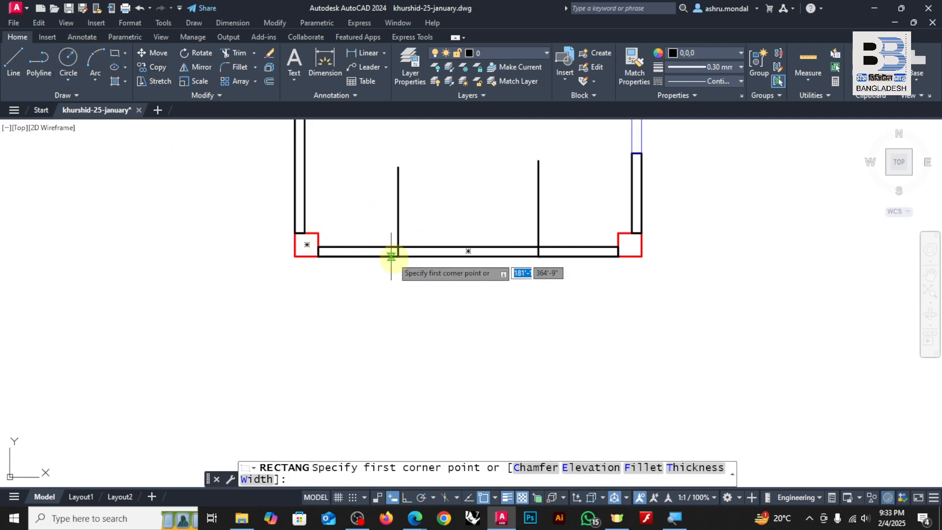
{"action": "left_click", "coordinate": [325, 59]}
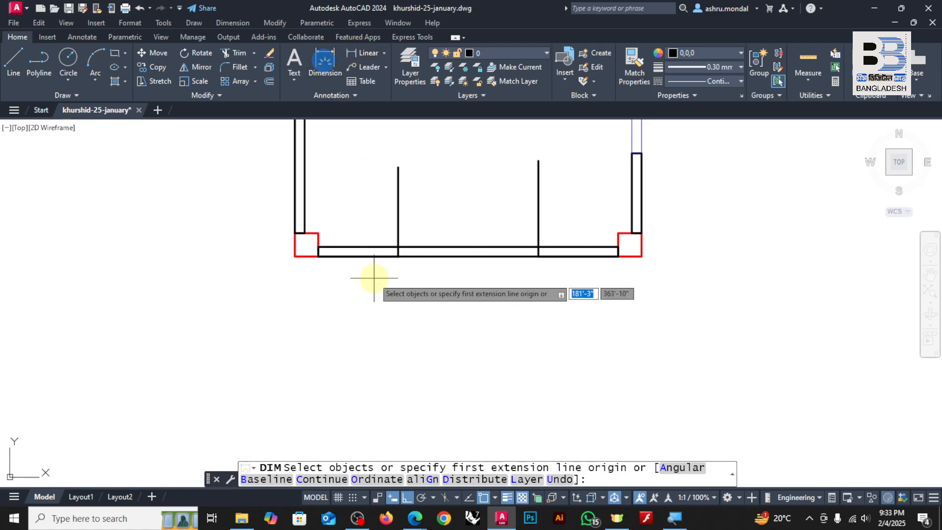
{"action": "left_click", "coordinate": [397, 256]}
{"action": "left_click", "coordinate": [538, 255]}
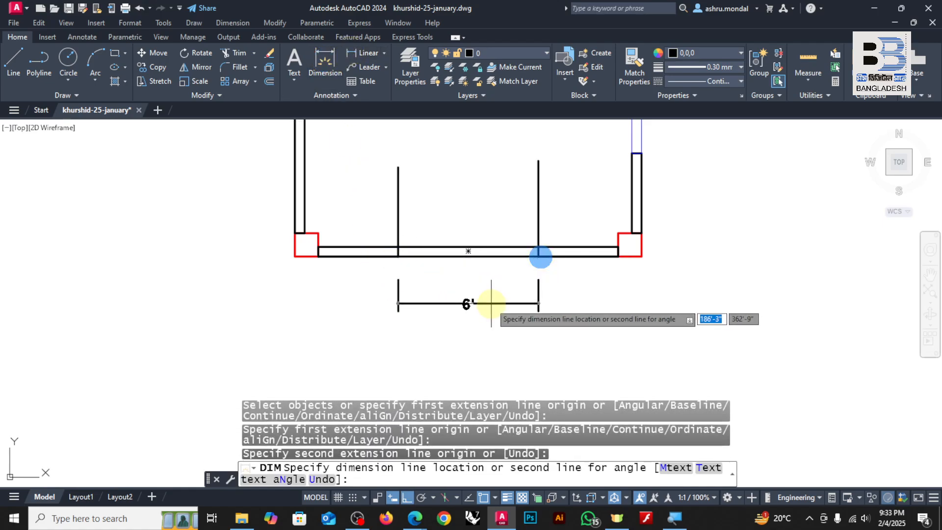
{"action": "left_click", "coordinate": [491, 303]}
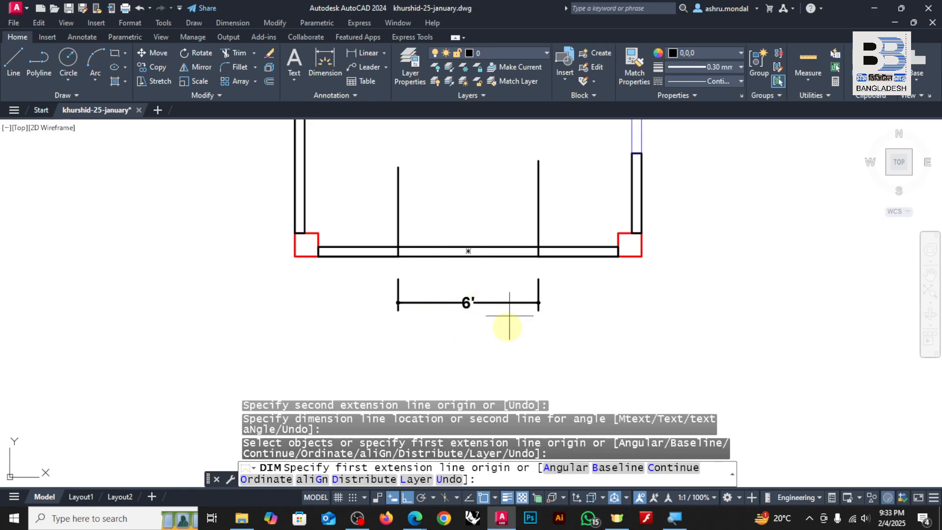
{"action": "key", "text": "Return"}
{"action": "left_click", "coordinate": [579, 276]}
{"action": "left_click", "coordinate": [361, 334]}
{"action": "key", "text": "Delete"}
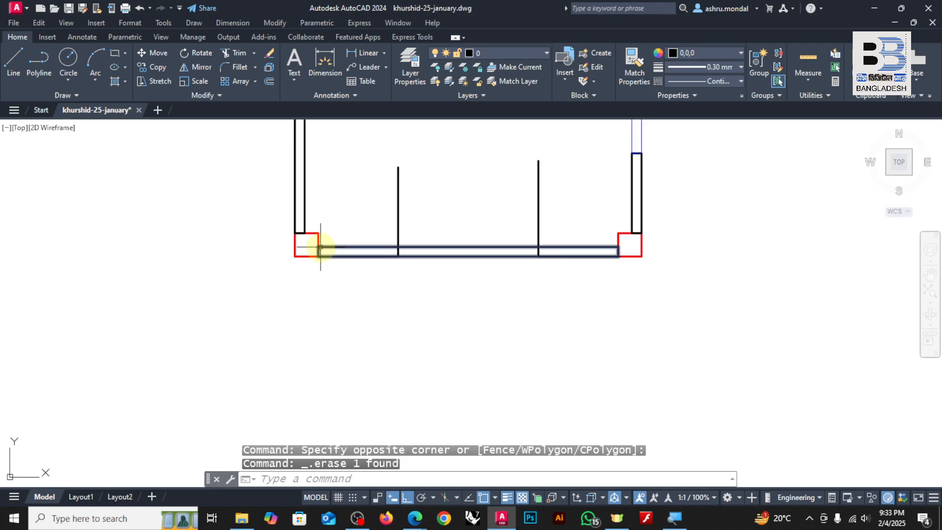
Draw a wall rectangle on each side of the bottom opening, from the corner column to the nearest vertical guide.
{"action": "left_click", "coordinate": [115, 52]}
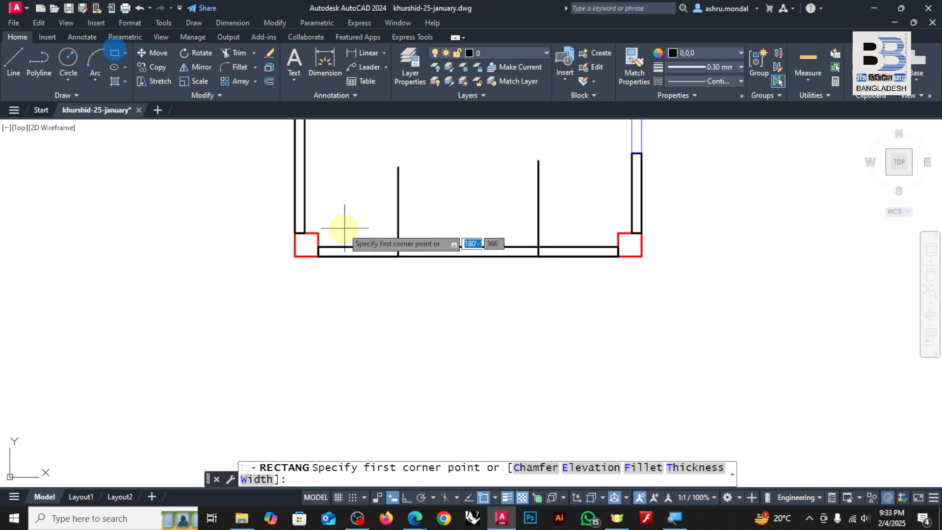
{"action": "left_click", "coordinate": [318, 246]}
{"action": "left_click", "coordinate": [399, 256]}
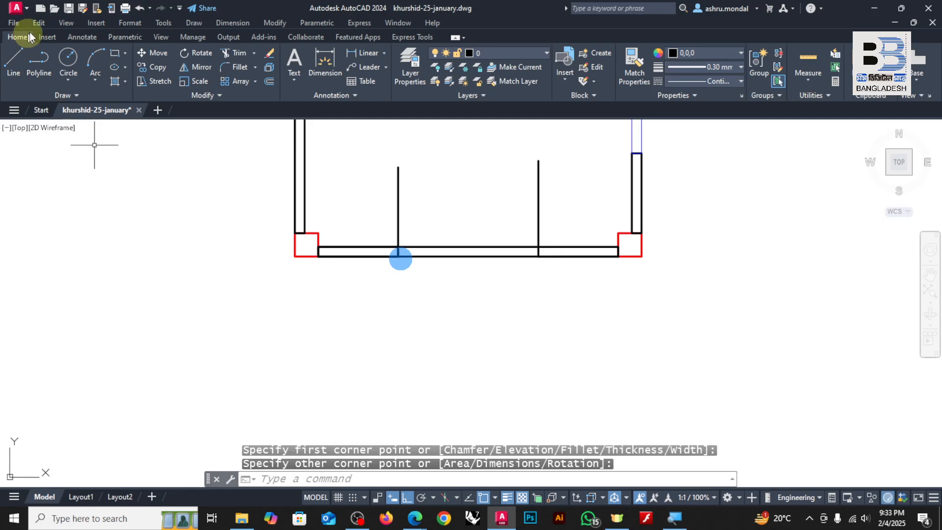
{"action": "left_click", "coordinate": [116, 54]}
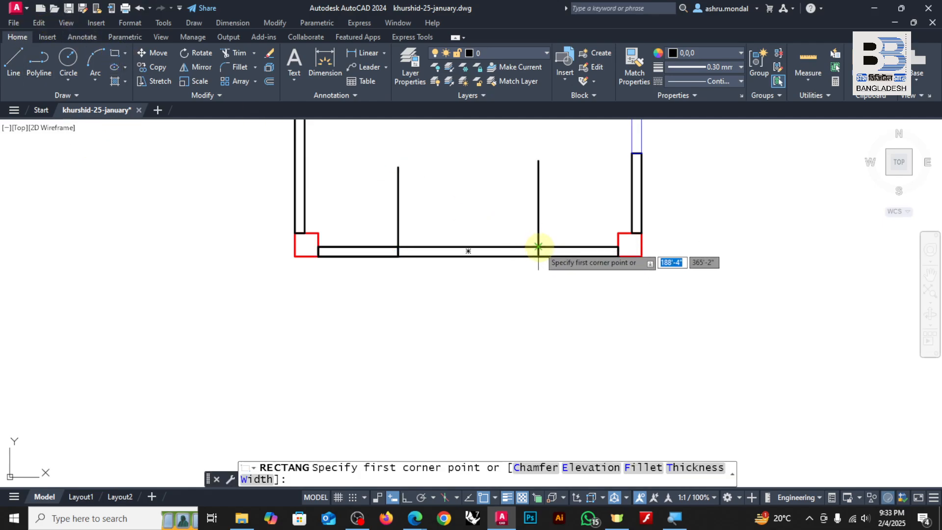
{"action": "left_click", "coordinate": [539, 247]}
{"action": "left_click", "coordinate": [619, 256]}
Try to delete the guide polylines with one crossing selection over the bottom wall, and undo the deletion.
{"action": "left_click", "coordinate": [609, 268]}
{"action": "left_click", "coordinate": [282, 215]}
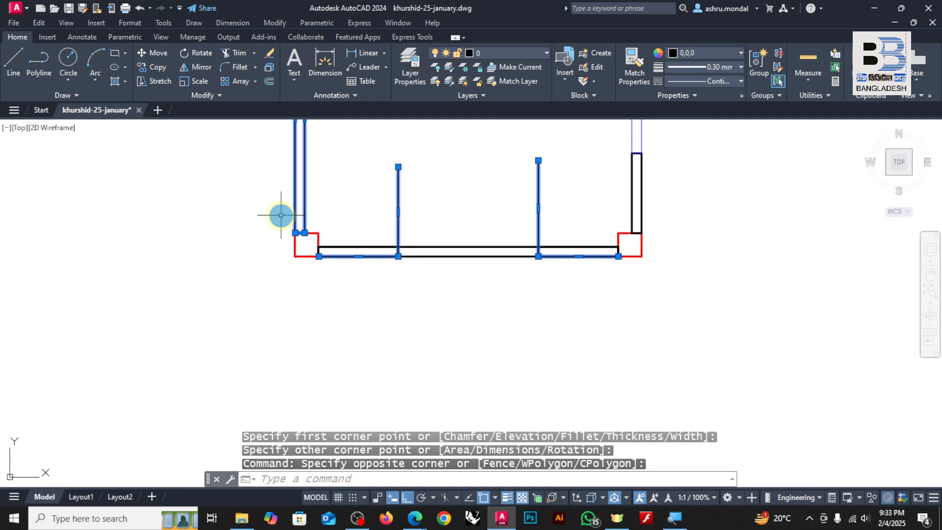
{"action": "key", "text": "Delete"}
{"action": "key", "text": "ctrl+z"}
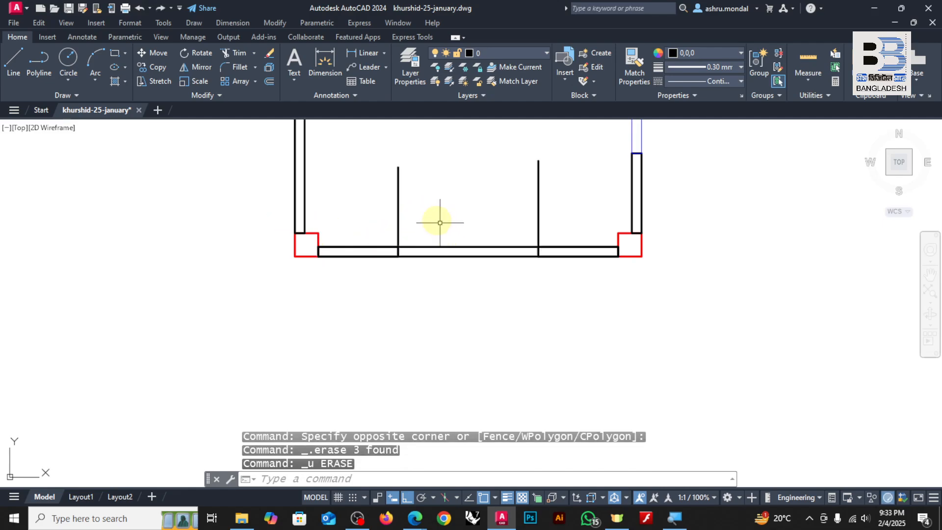
Delete both guide polylines and the full-length bottom wall rectangle, leaving the short wall segments beside the columns.
{"action": "left_click", "coordinate": [398, 199]}
{"action": "key", "text": "Delete"}
{"action": "left_click", "coordinate": [465, 224]}
{"action": "left_click", "coordinate": [438, 291]}
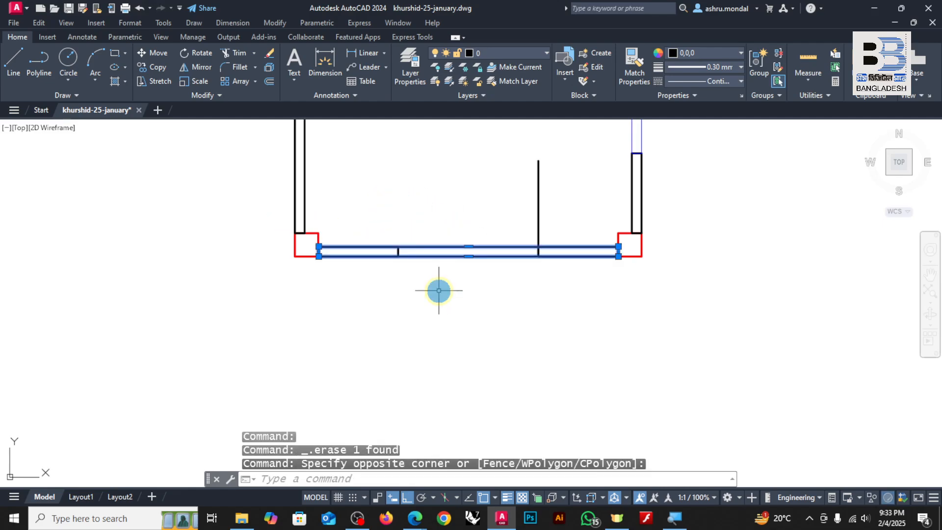
{"action": "key", "text": "Delete"}
{"action": "left_click", "coordinate": [562, 214]}
{"action": "left_click", "coordinate": [501, 217]}
{"action": "key", "text": "Delete"}
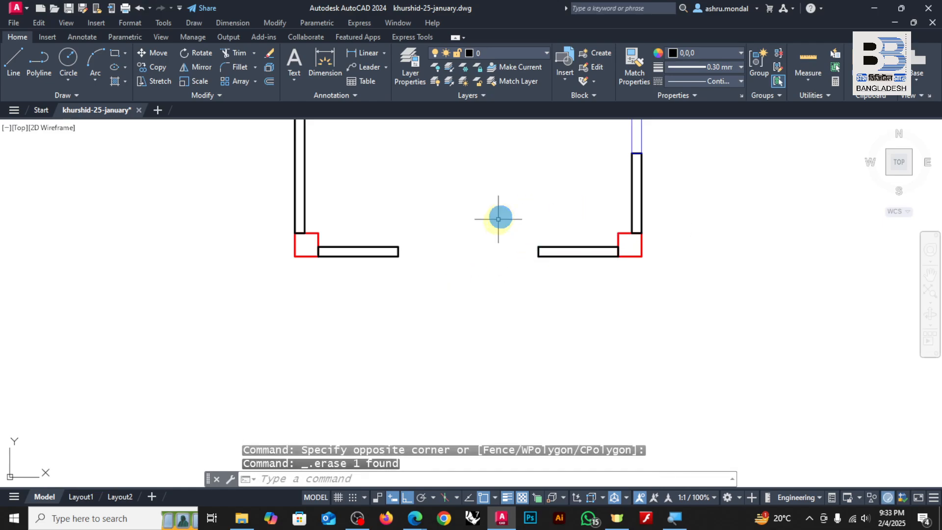
Draw a rectangle across the bottom wall opening between the inner ends of the two short wall segments.
{"action": "left_click", "coordinate": [115, 55]}
{"action": "left_click", "coordinate": [397, 247]}
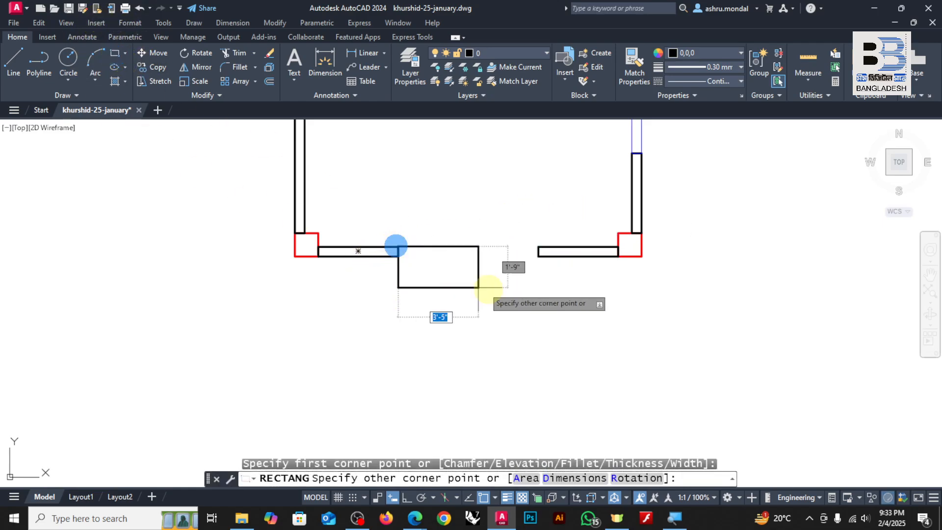
{"action": "left_click", "coordinate": [539, 257]}
Select the rectangle across the bottom wall opening and assign it a thinner lineweight than the walls.
{"action": "left_click", "coordinate": [480, 229]}
{"action": "left_click", "coordinate": [462, 295]}
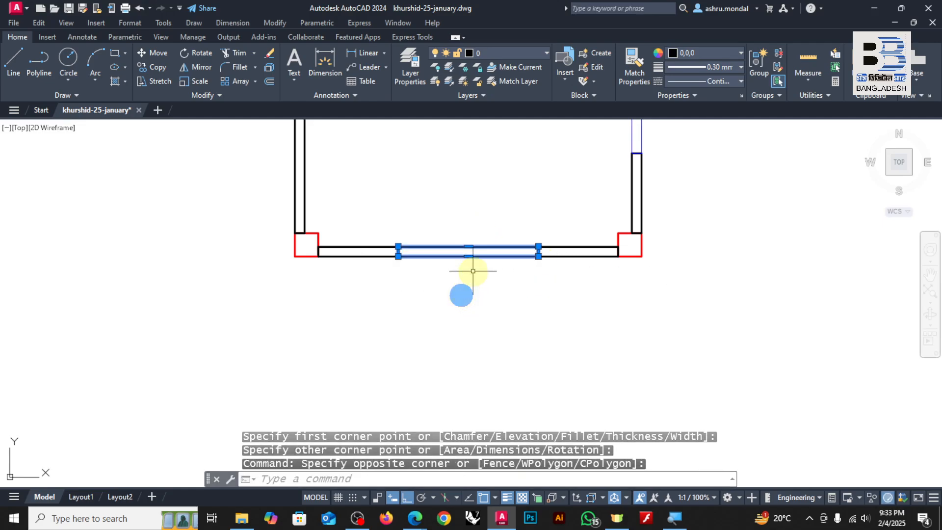
{"action": "left_click", "coordinate": [686, 68]}
{"action": "left_click", "coordinate": [709, 121]}
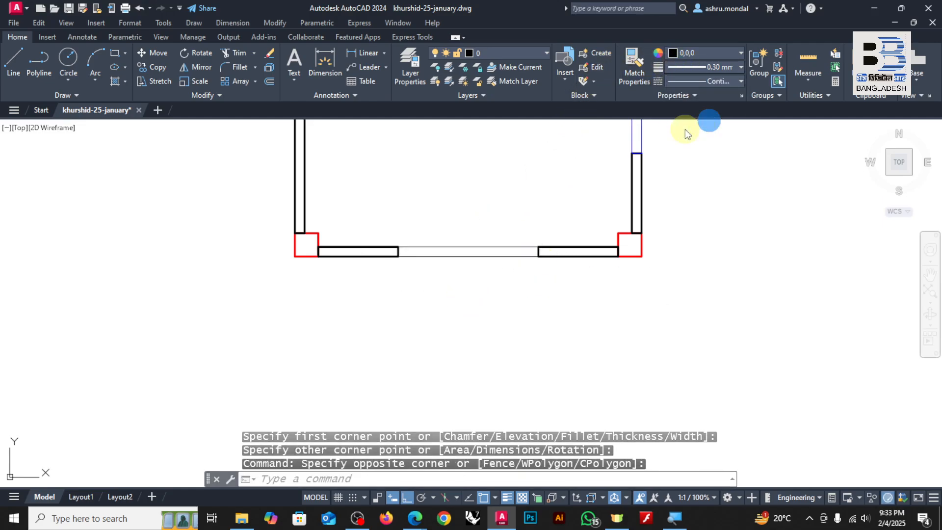
{"action": "scroll", "coordinate": [423, 230], "scroll_direction": "down", "scroll_amount": 3}
{"action": "key", "text": "Escape"}
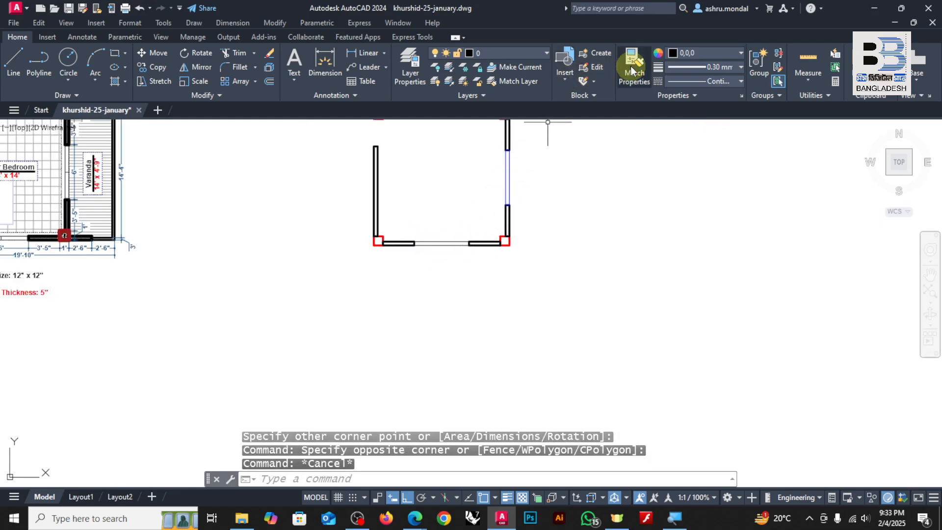
Draw a guide polyline from the lower-right column's outer bottom corner: 2'6" outward, 5" up, and back over the column.
{"action": "middle_click_drag", "start_coordinate": [399, 287], "coordinate": [366, 408]}
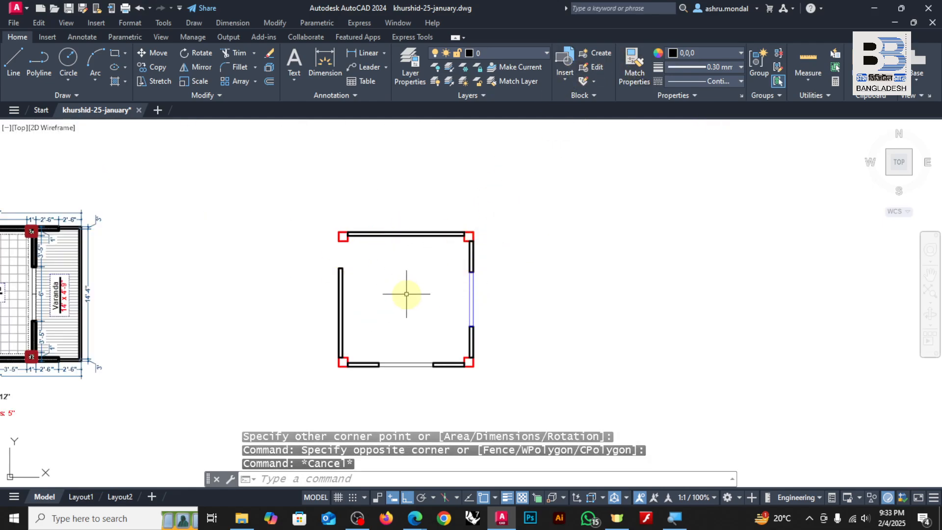
{"action": "scroll", "coordinate": [407, 294], "scroll_direction": "down", "scroll_amount": 2}
{"action": "scroll", "coordinate": [157, 365], "scroll_direction": "up", "scroll_amount": 2}
{"action": "scroll", "coordinate": [209, 313], "scroll_direction": "up", "scroll_amount": 4}
{"action": "scroll", "coordinate": [166, 354], "scroll_direction": "up", "scroll_amount": 4}
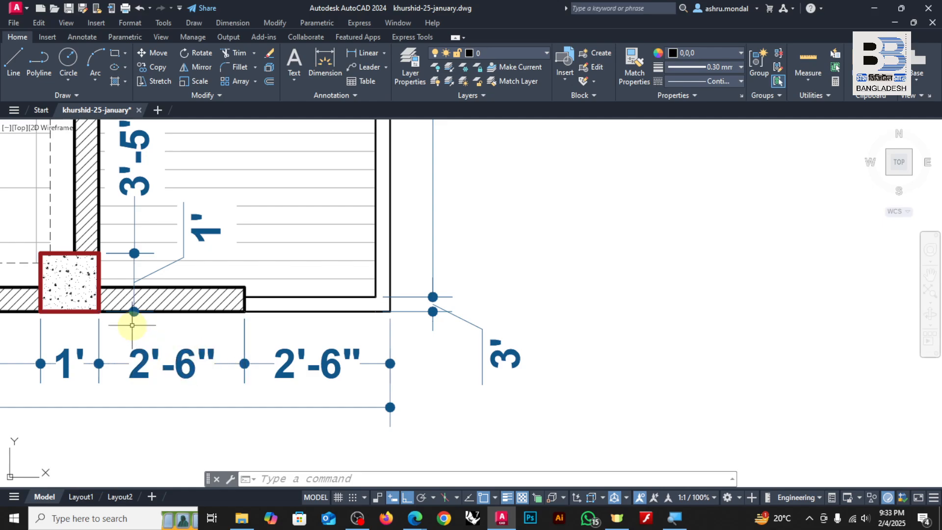
{"action": "left_click", "coordinate": [39, 63]}
{"action": "scroll", "coordinate": [158, 373], "scroll_direction": "down", "scroll_amount": 6}
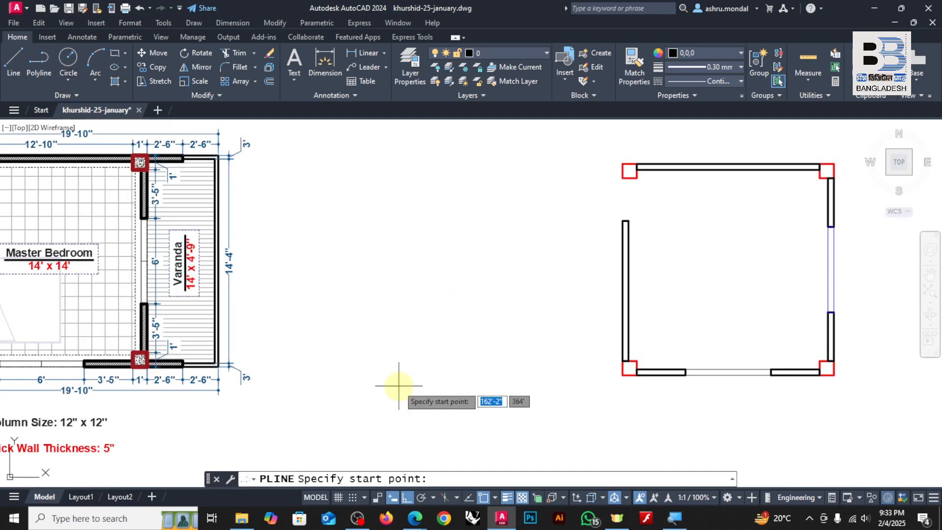
{"action": "left_click", "coordinate": [485, 378]}
{"action": "scroll", "coordinate": [535, 382], "scroll_direction": "up", "scroll_amount": 3}
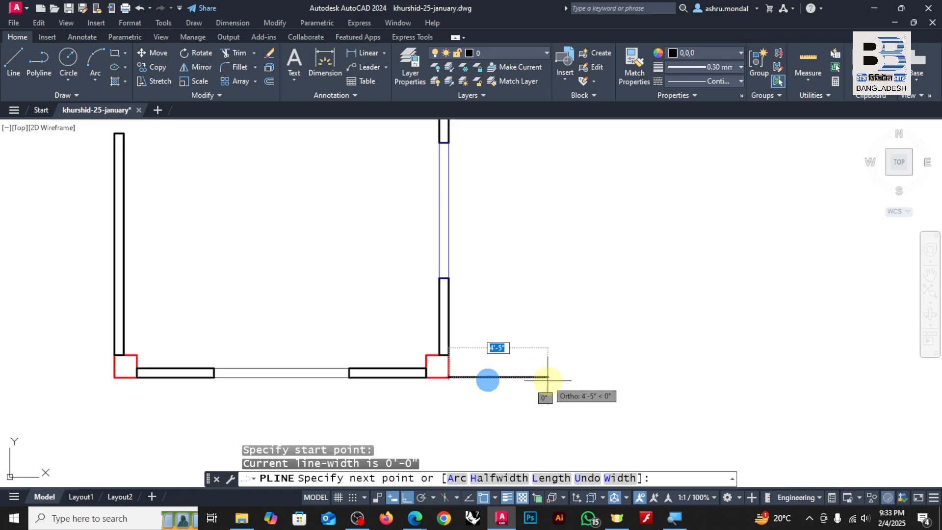
{"action": "type", "text": "2'6"}
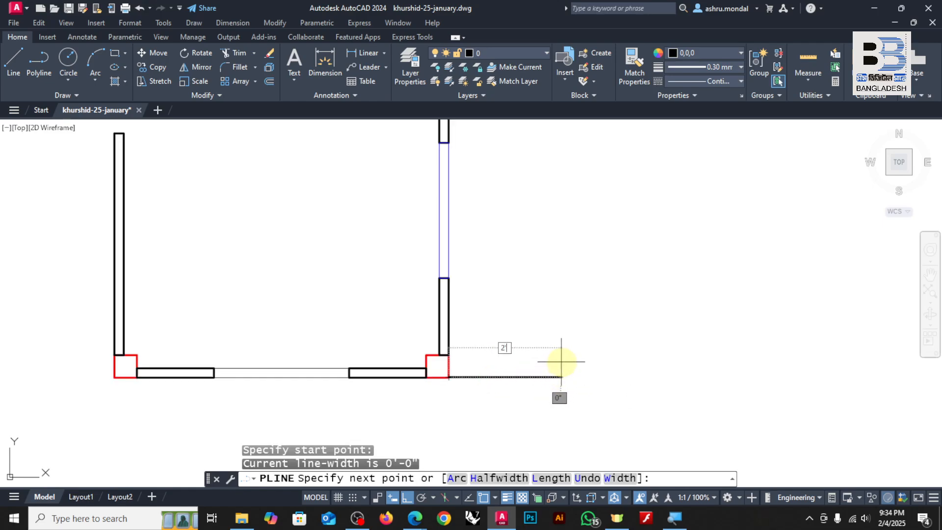
{"action": "key", "text": "Return"}
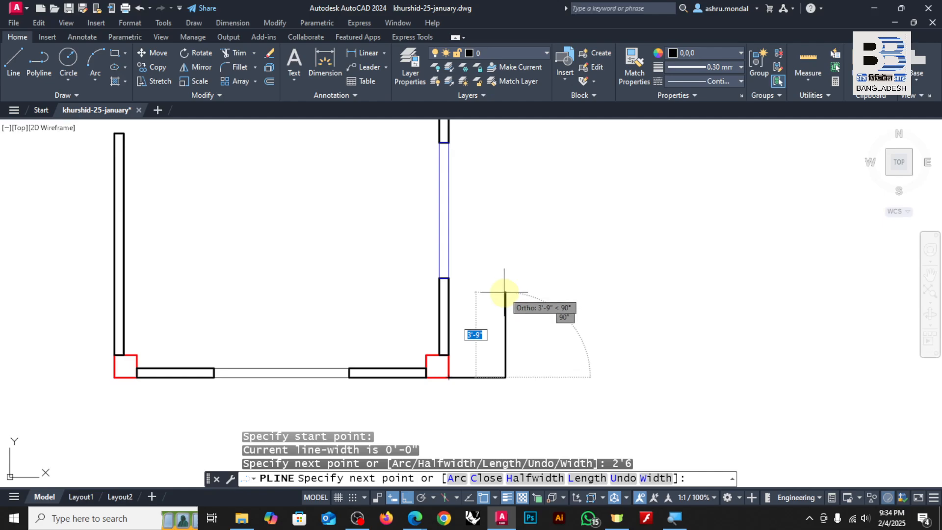
{"action": "key", "text": "Return"}
{"action": "scroll", "coordinate": [442, 385], "scroll_direction": "up", "scroll_amount": 4}
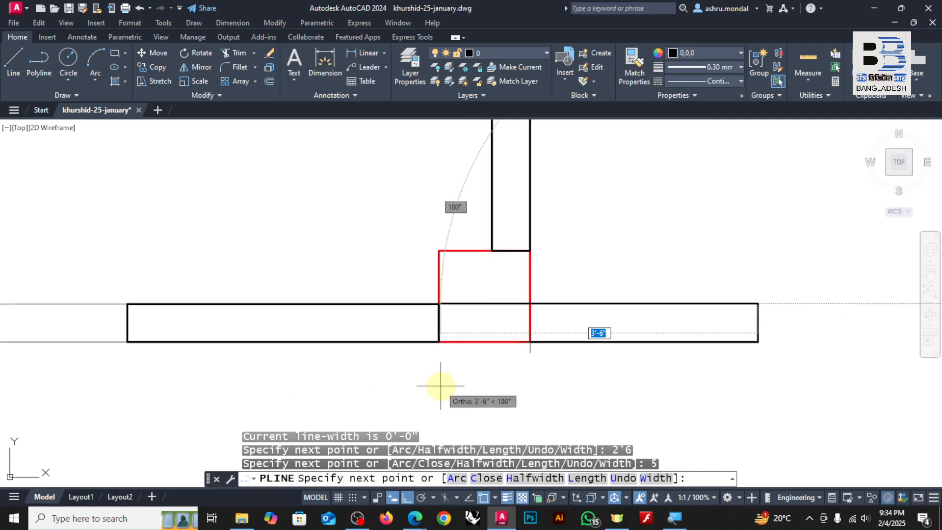
{"action": "key", "text": "Escape"}
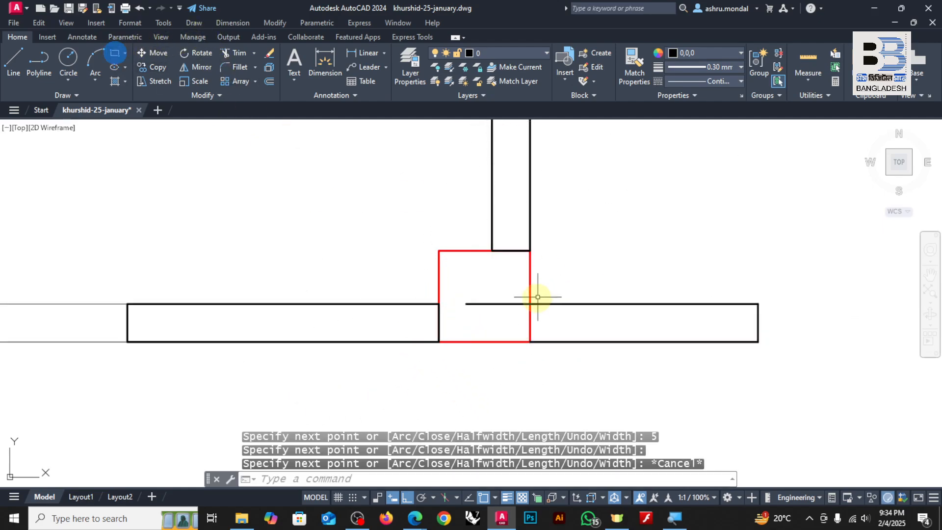
Draw a wall rectangle inside the guide polyline from the column face to its far end, and delete the guide.
{"action": "left_click", "coordinate": [115, 53]}
{"action": "left_click", "coordinate": [530, 304]}
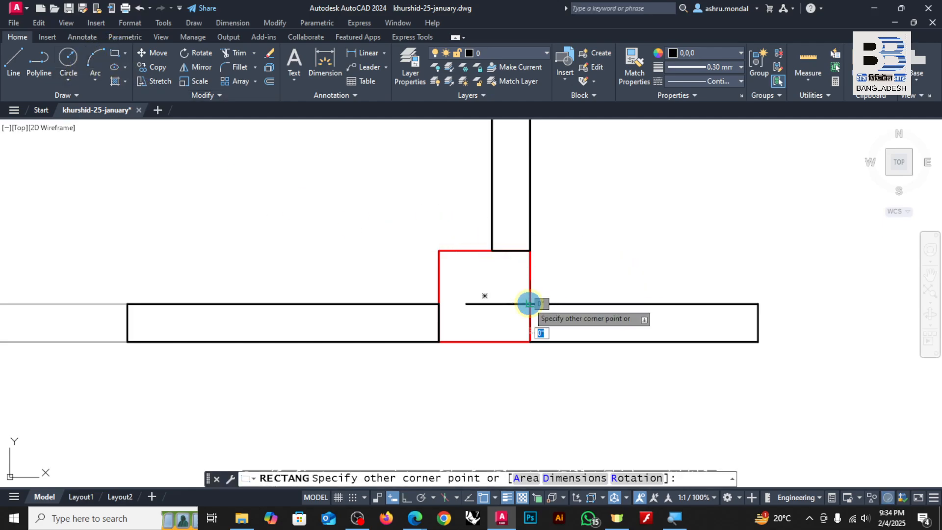
{"action": "left_click", "coordinate": [759, 342]}
{"action": "left_click", "coordinate": [511, 288]}
{"action": "left_click", "coordinate": [498, 320]}
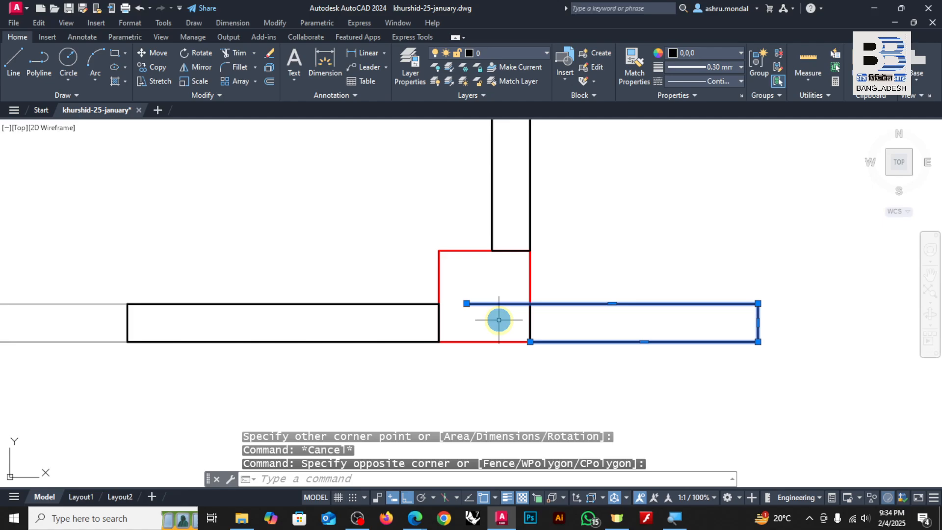
{"action": "key", "text": "Delete"}
Copy the new short wall from the lower-right column to the matching corner on the outer side of the upper-right column.
{"action": "left_click", "coordinate": [637, 275]}
{"action": "left_click", "coordinate": [604, 349]}
{"action": "type", "text": "c"}
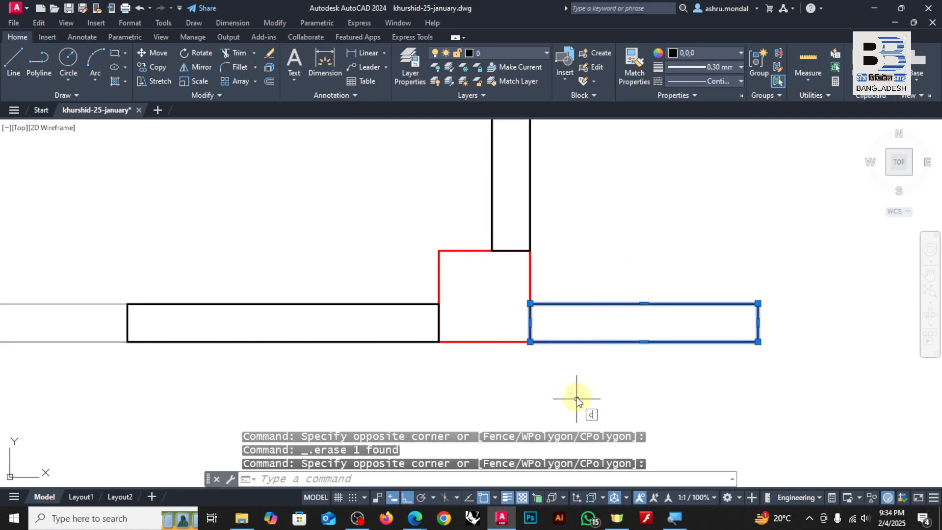
{"action": "type", "text": "o"}
{"action": "key", "text": "Return"}
{"action": "left_click", "coordinate": [530, 303]}
{"action": "scroll", "coordinate": [540, 400], "scroll_direction": "down", "scroll_amount": 6}
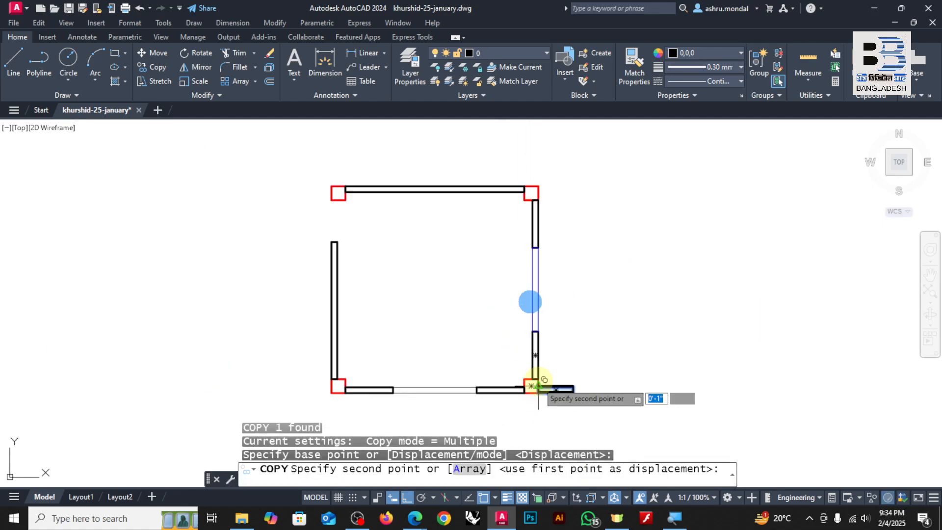
{"action": "scroll", "coordinate": [545, 196], "scroll_direction": "up", "scroll_amount": 6}
{"action": "left_click", "coordinate": [516, 147]}
{"action": "key", "text": "Escape"}
{"action": "key", "text": "Escape"}
{"action": "scroll", "coordinate": [556, 208], "scroll_direction": "down", "scroll_amount": 6}
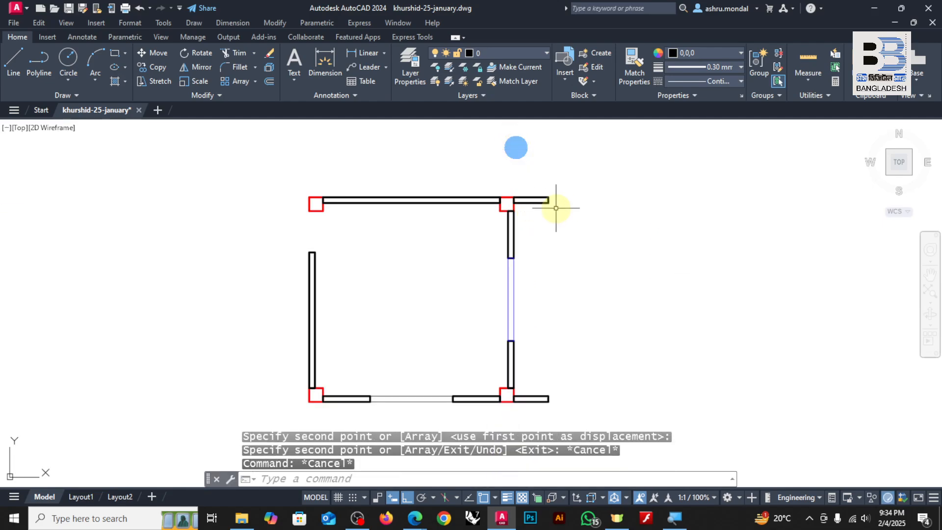
Draw a guide polyline from the bottom short wall's outer corner, 2'6" outward and then about 4'4" downward.
{"action": "scroll", "coordinate": [556, 209], "scroll_direction": "down", "scroll_amount": 4}
{"action": "scroll", "coordinate": [270, 326], "scroll_direction": "up", "scroll_amount": 8}
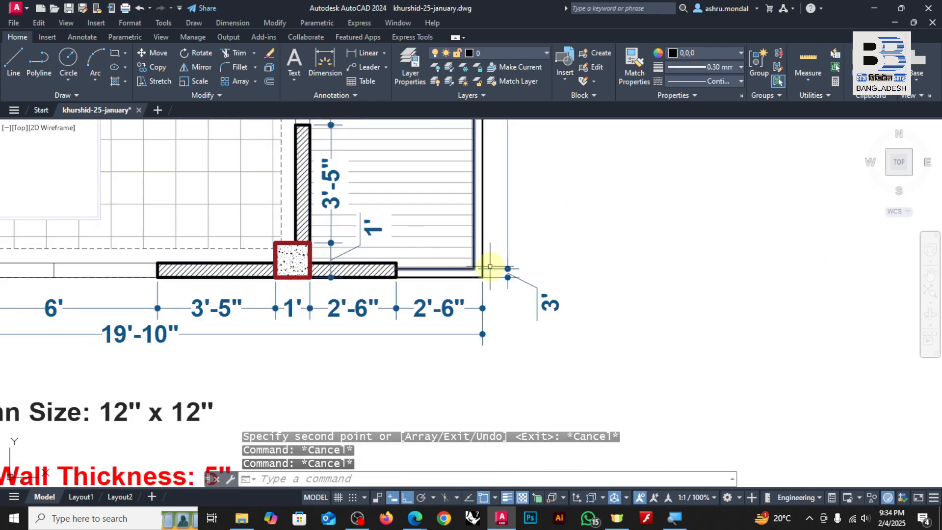
{"action": "scroll", "coordinate": [451, 282], "scroll_direction": "up", "scroll_amount": 3}
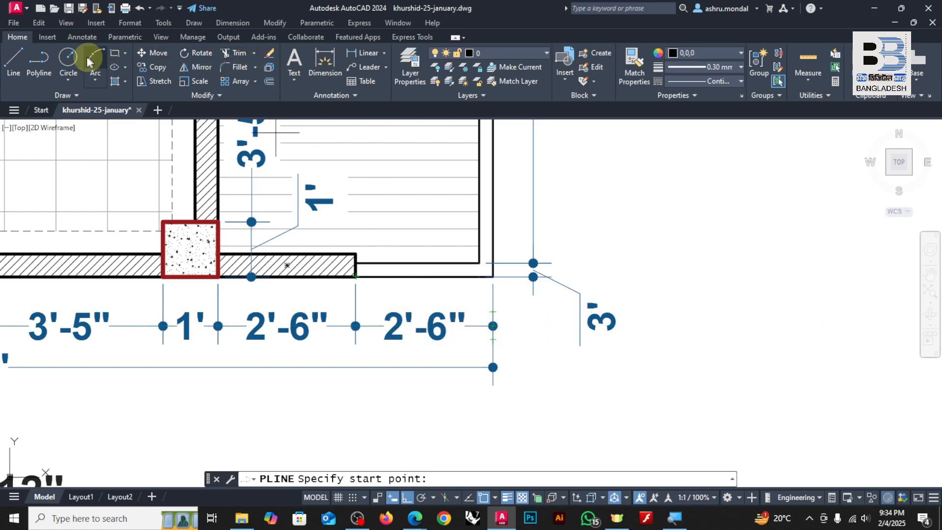
{"action": "left_click", "coordinate": [50, 55]}
{"action": "scroll", "coordinate": [431, 273], "scroll_direction": "down", "scroll_amount": 5}
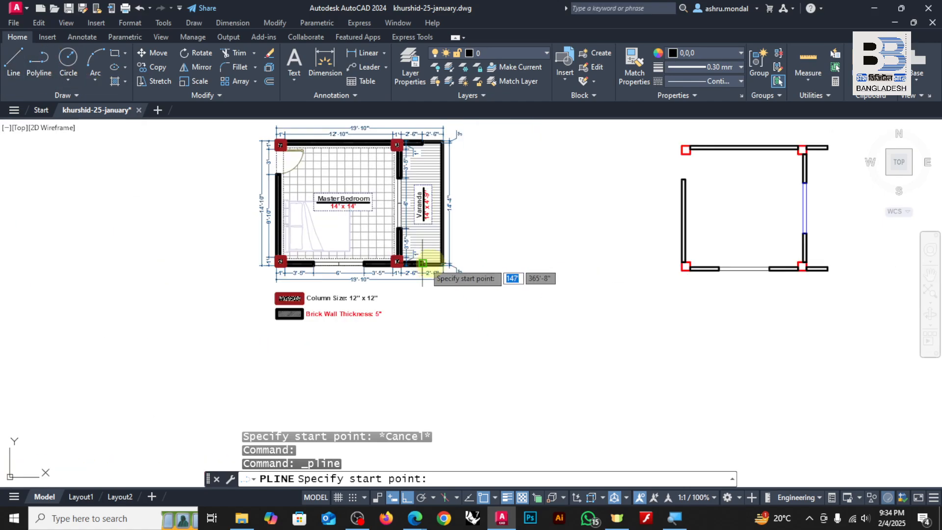
{"action": "scroll", "coordinate": [826, 269], "scroll_direction": "up", "scroll_amount": 2}
{"action": "left_click", "coordinate": [827, 270]}
{"action": "scroll", "coordinate": [558, 316], "scroll_direction": "down", "scroll_amount": 3}
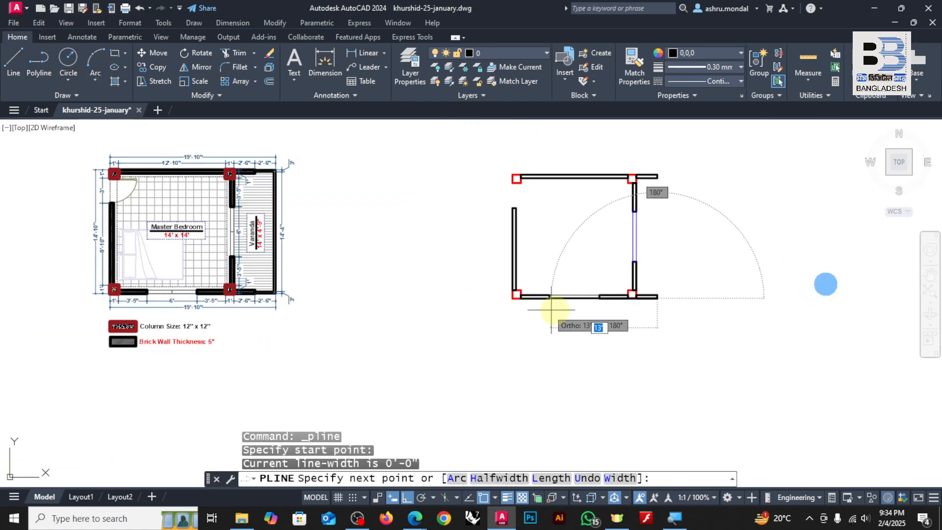
{"action": "scroll", "coordinate": [739, 287], "scroll_direction": "up", "scroll_amount": 4}
{"action": "type", "text": "2'"}
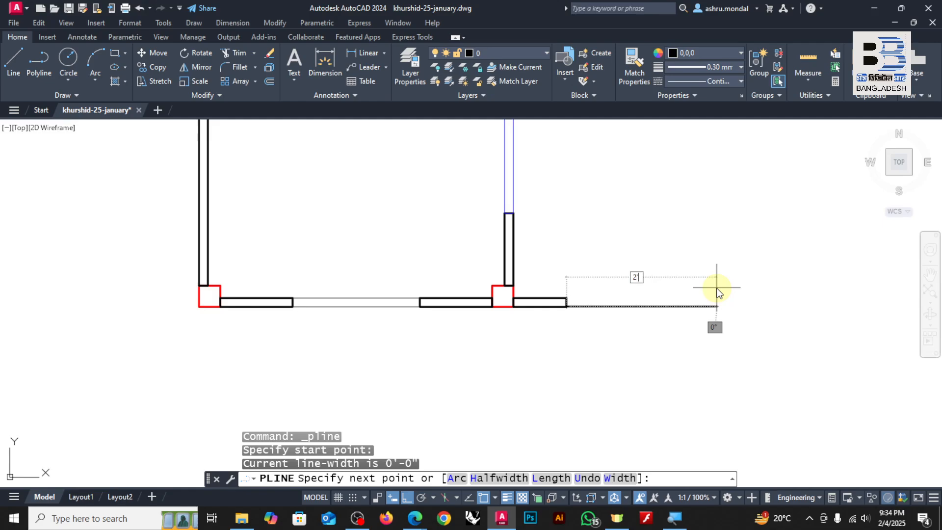
{"action": "type", "text": "6"}
{"action": "key", "text": "Return"}
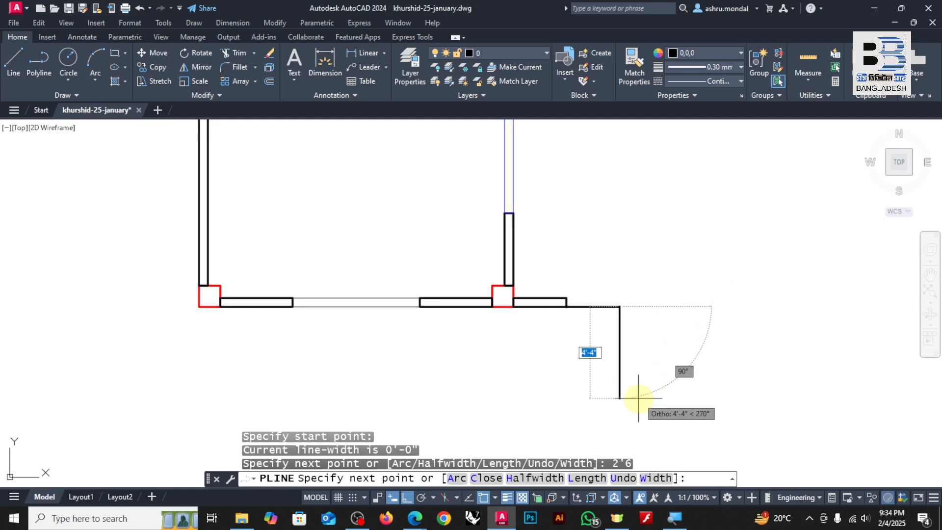
{"action": "key", "text": "Return"}
Draw a guide polyline from the top short wall's outer corner, 2'6" outward and then straight up.
{"action": "scroll", "coordinate": [549, 412], "scroll_direction": "down", "scroll_amount": 4}
{"action": "scroll", "coordinate": [559, 242], "scroll_direction": "up", "scroll_amount": 2}
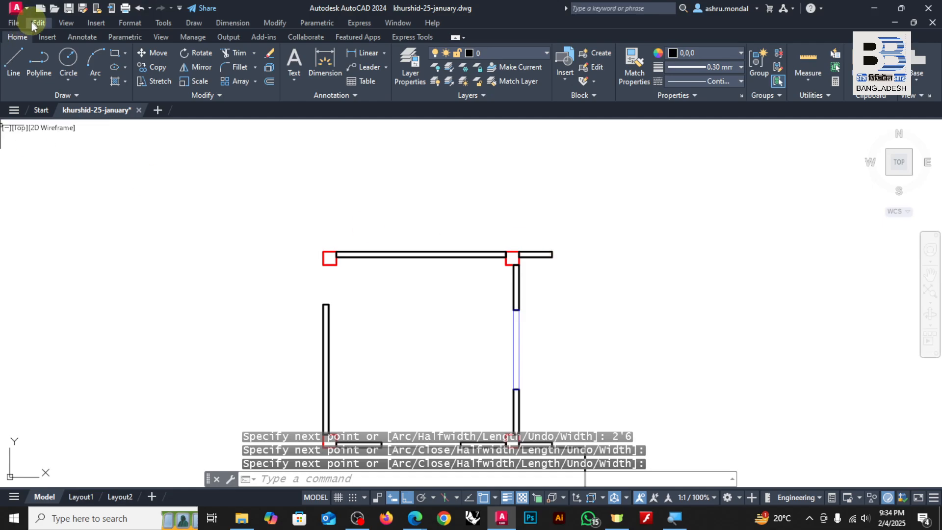
{"action": "left_click", "coordinate": [39, 62]}
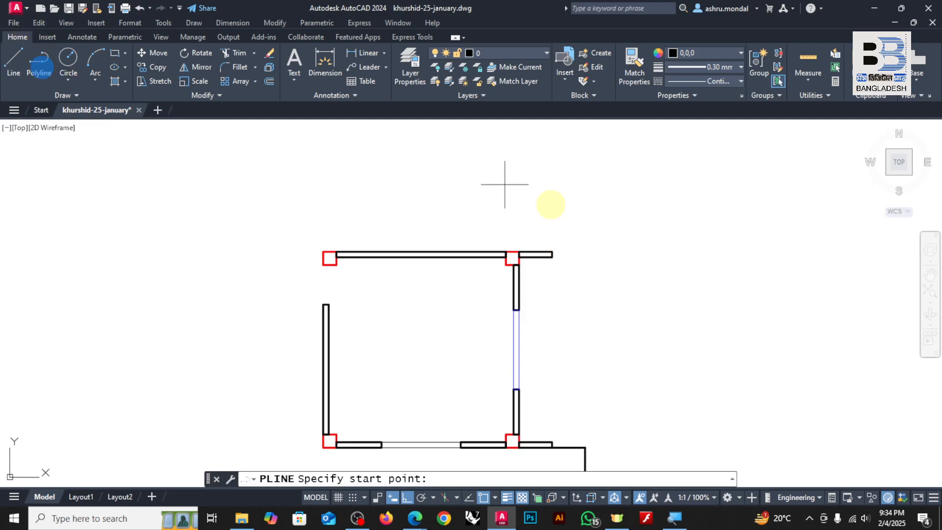
{"action": "left_click", "coordinate": [552, 251]}
{"action": "type", "text": "2'"}
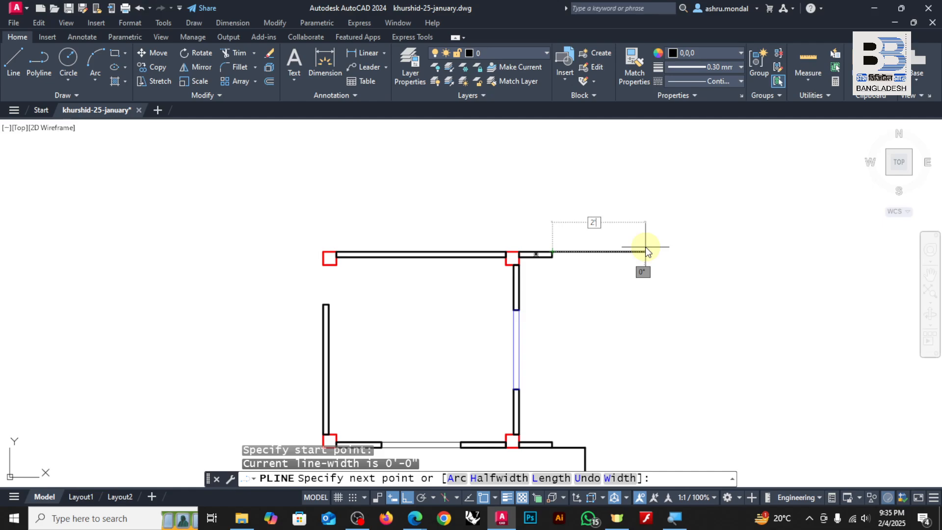
{"action": "type", "text": "6"}
{"action": "key", "text": "Return"}
{"action": "left_click", "coordinate": [587, 171]}
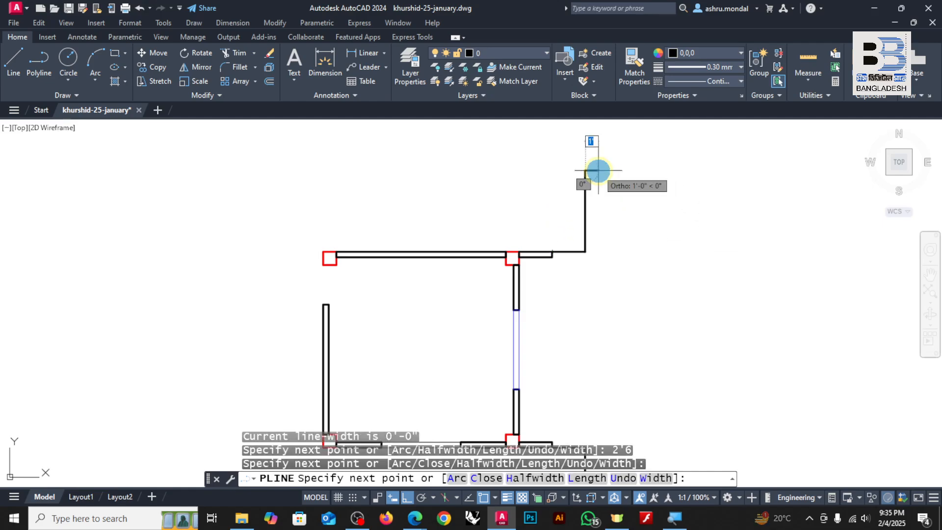
{"action": "key", "text": "Return"}
Draw the varanda's outer polyline from the top short wall's end through both guide corners to the bottom short wall's end.
{"action": "left_click", "coordinate": [32, 64]}
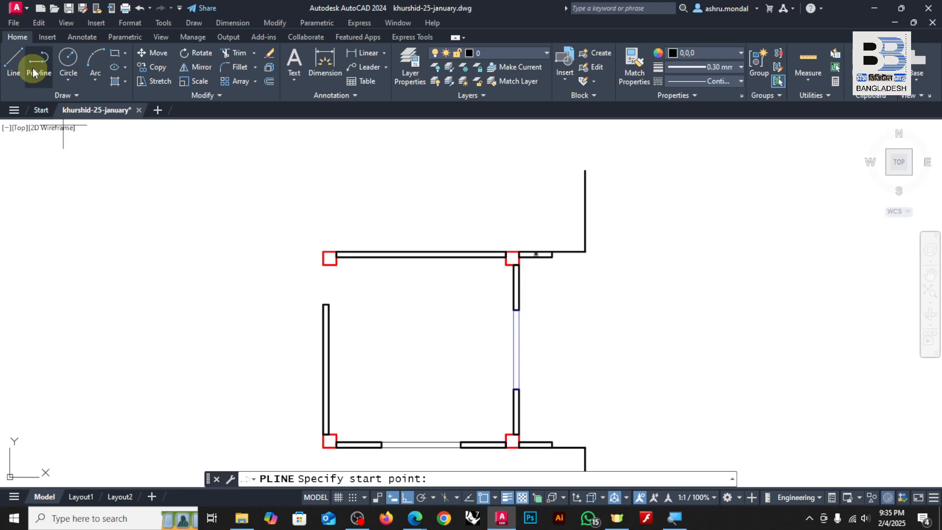
{"action": "left_click", "coordinate": [33, 72]}
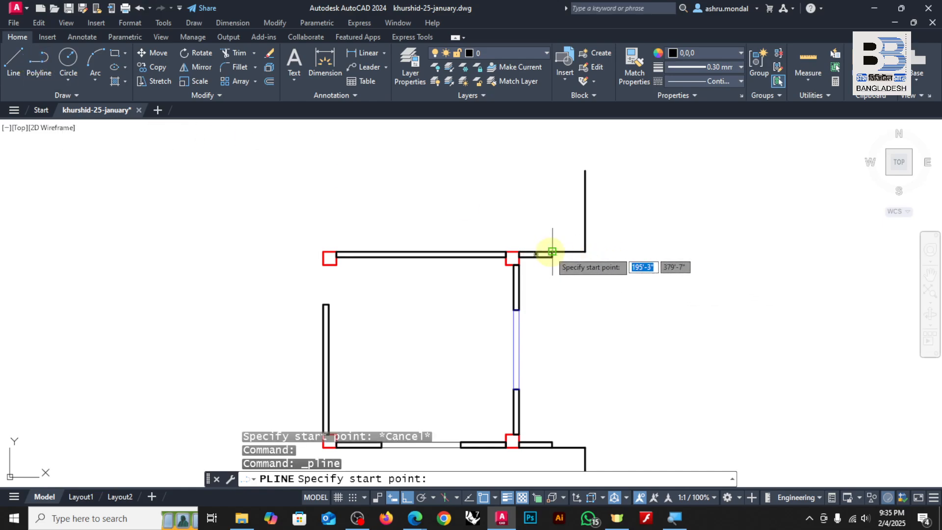
{"action": "scroll", "coordinate": [552, 252], "scroll_direction": "up", "scroll_amount": 5}
{"action": "left_click", "coordinate": [634, 144]}
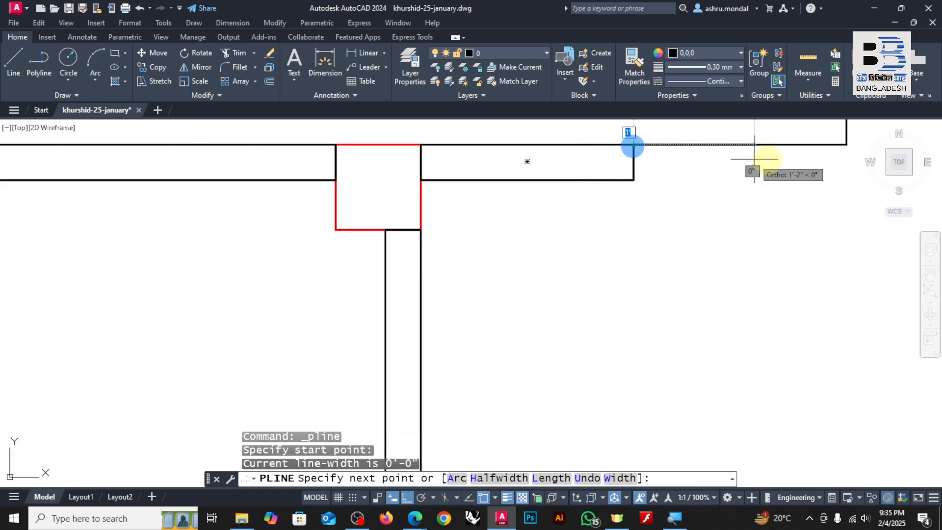
{"action": "left_click", "coordinate": [846, 144]}
{"action": "scroll", "coordinate": [810, 157], "scroll_direction": "down", "scroll_amount": 6}
{"action": "scroll", "coordinate": [805, 379], "scroll_direction": "up", "scroll_amount": 2}
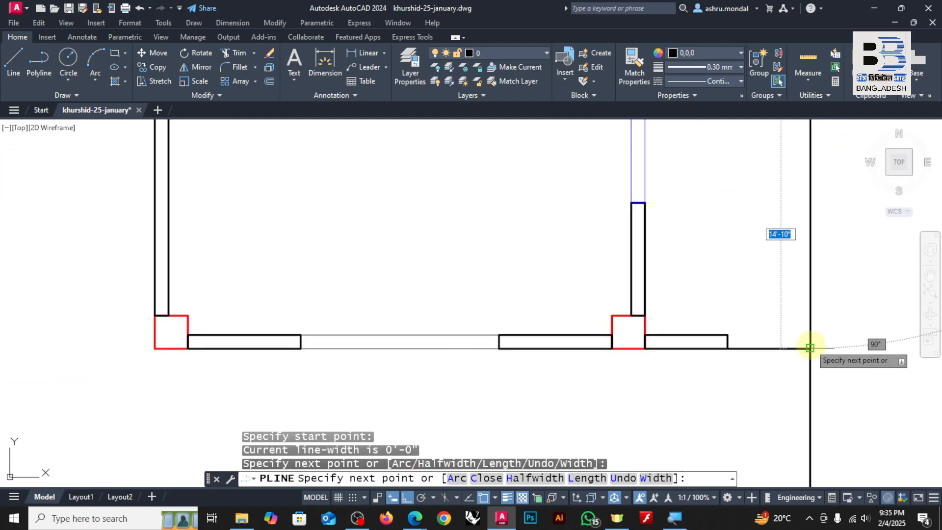
{"action": "left_click", "coordinate": [811, 348]}
{"action": "left_click", "coordinate": [728, 348]}
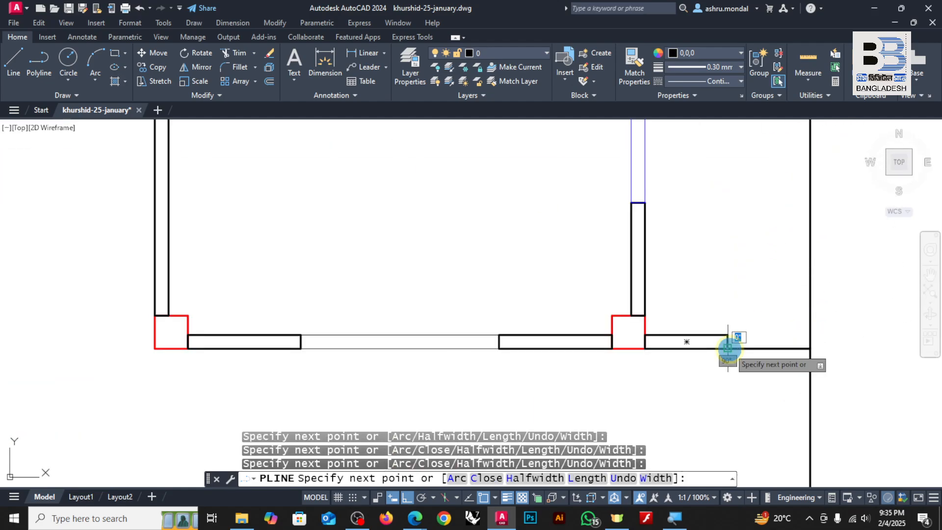
{"action": "key", "text": "Return"}
Delete the two guide polylines that extend above and below the varanda outline.
{"action": "scroll", "coordinate": [791, 361], "scroll_direction": "down", "scroll_amount": 3}
{"action": "left_click", "coordinate": [795, 337]}
{"action": "left_click", "coordinate": [758, 368]}
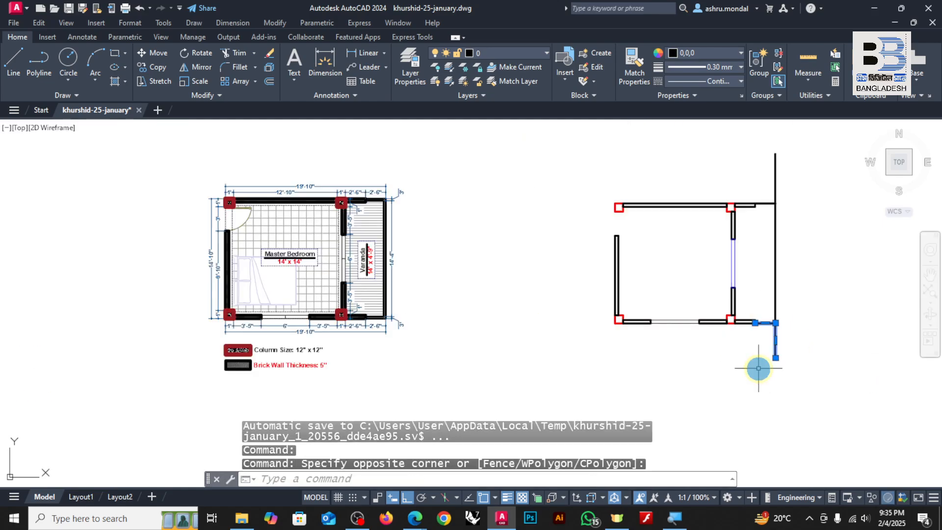
{"action": "key", "text": "Delete"}
{"action": "left_click", "coordinate": [795, 180]}
{"action": "left_click", "coordinate": [760, 126]}
{"action": "scroll", "coordinate": [794, 219], "scroll_direction": "up", "scroll_amount": 4}
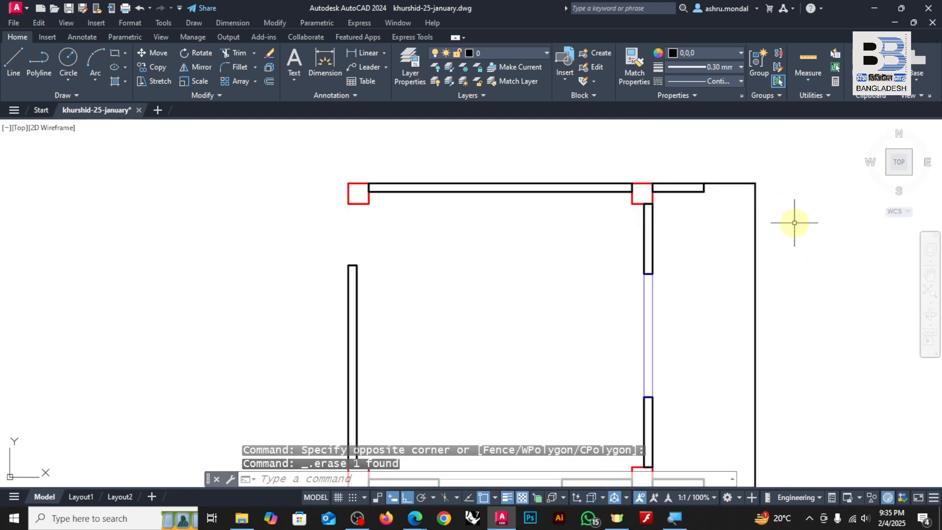
{"action": "key", "text": "Return"}
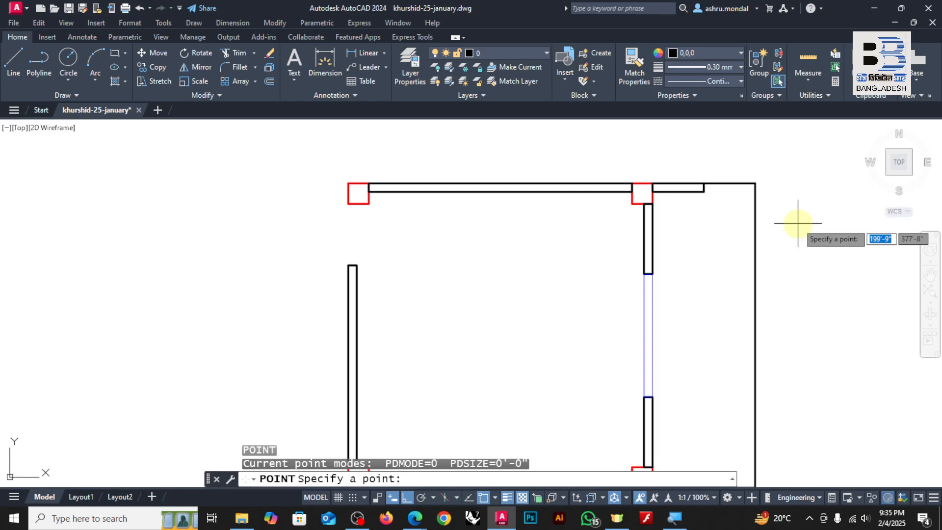
{"action": "key", "text": "Escape"}
{"action": "key", "text": "Escape"}
{"action": "key", "text": "Escape"}
Offset the varanda's outer polyline 3" inward.
{"action": "key", "text": "Return"}
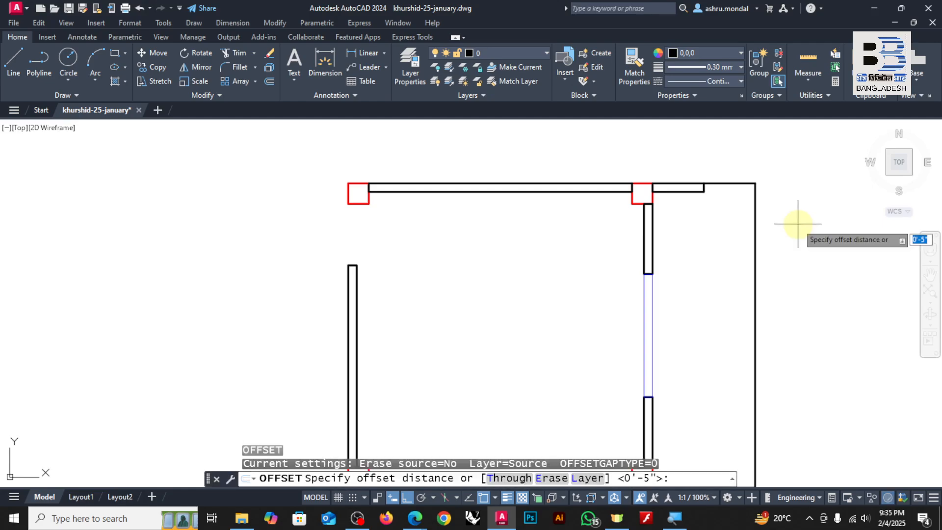
{"action": "key", "text": "Return"}
{"action": "left_click", "coordinate": [754, 256]}
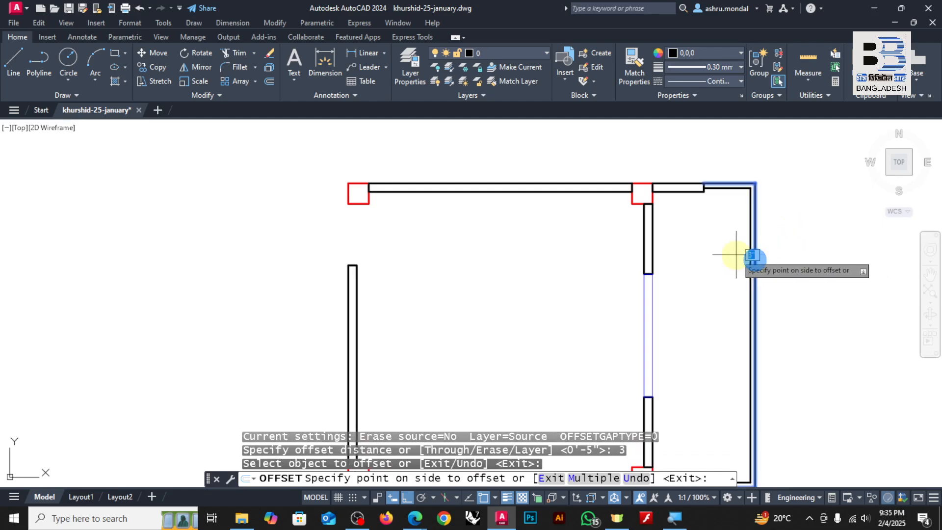
{"action": "left_click", "coordinate": [736, 256]}
{"action": "key", "text": "Escape"}
Compare the redrawn plan with the reference, examining the door and the walls and columns around it.
{"action": "scroll", "coordinate": [666, 253], "scroll_direction": "down", "scroll_amount": 4}
{"action": "scroll", "coordinate": [682, 249], "scroll_direction": "up", "scroll_amount": 4}
{"action": "scroll", "coordinate": [637, 306], "scroll_direction": "down", "scroll_amount": 4}
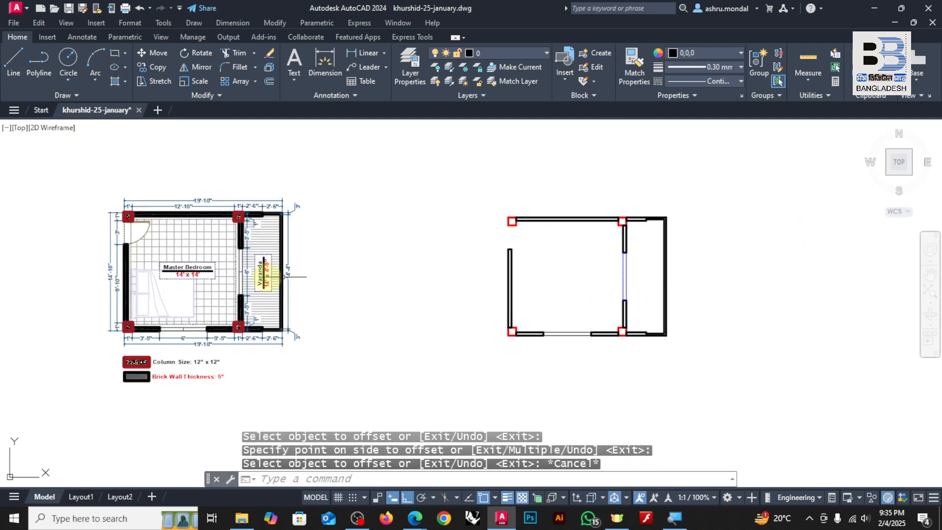
{"action": "scroll", "coordinate": [267, 276], "scroll_direction": "up", "scroll_amount": 4}
{"action": "scroll", "coordinate": [232, 275], "scroll_direction": "down", "scroll_amount": 3}
{"action": "scroll", "coordinate": [177, 220], "scroll_direction": "up", "scroll_amount": 5}
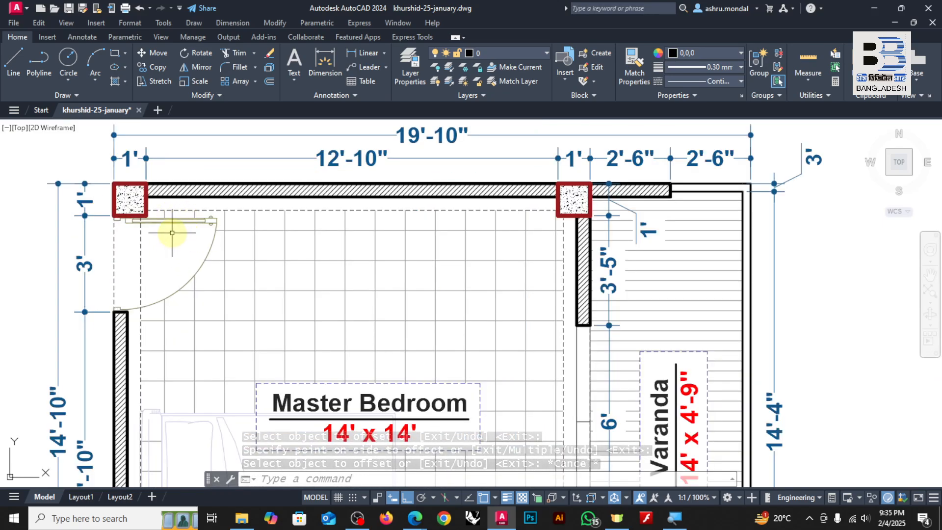
{"action": "scroll", "coordinate": [191, 221], "scroll_direction": "down", "scroll_amount": 4}
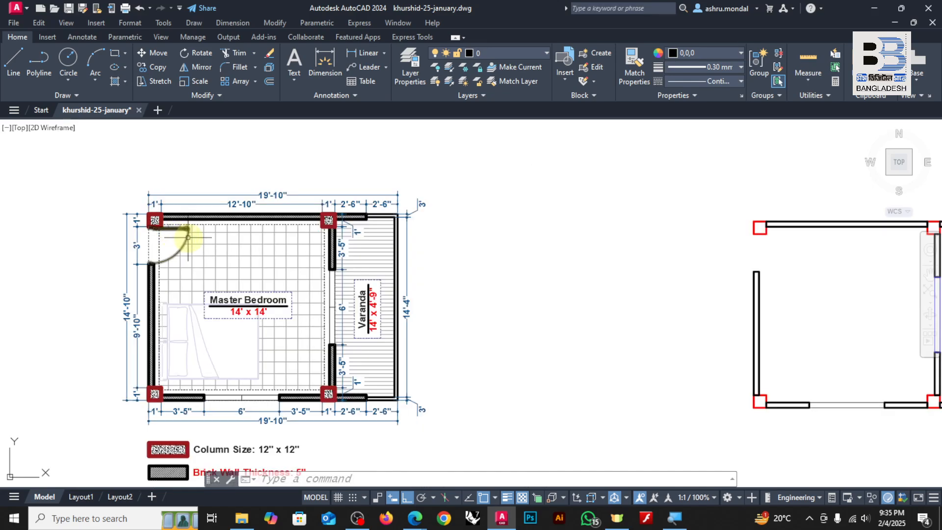
{"action": "scroll", "coordinate": [188, 237], "scroll_direction": "up", "scroll_amount": 8}
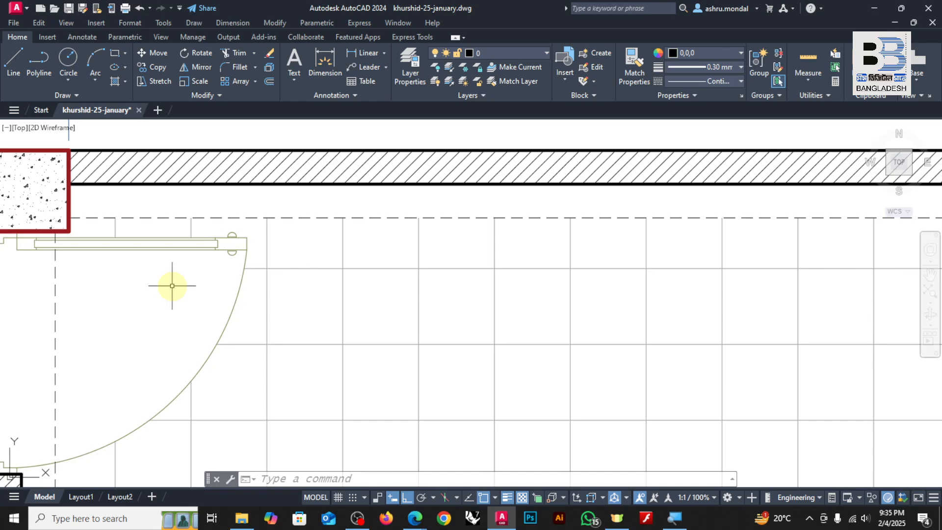
{"action": "scroll", "coordinate": [72, 253], "scroll_direction": "down", "scroll_amount": 2}
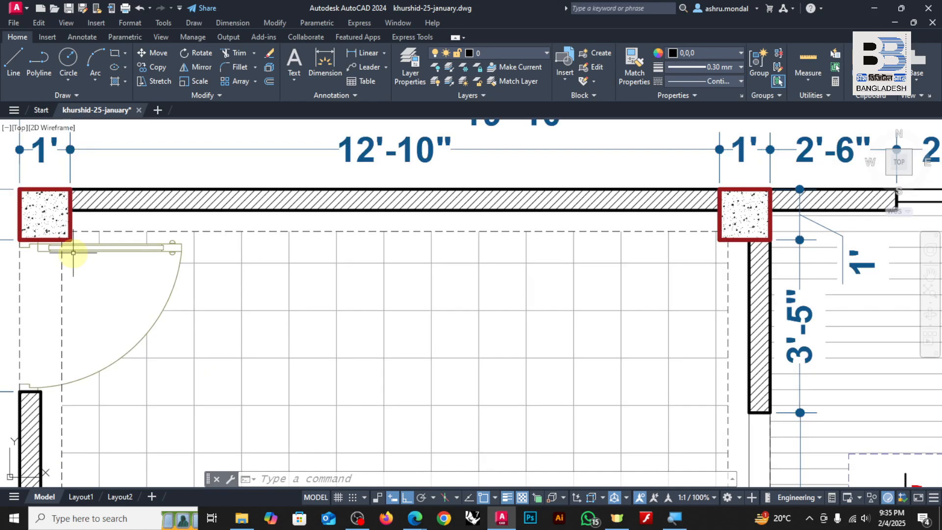
{"action": "scroll", "coordinate": [690, 229], "scroll_direction": "down", "scroll_amount": 6}
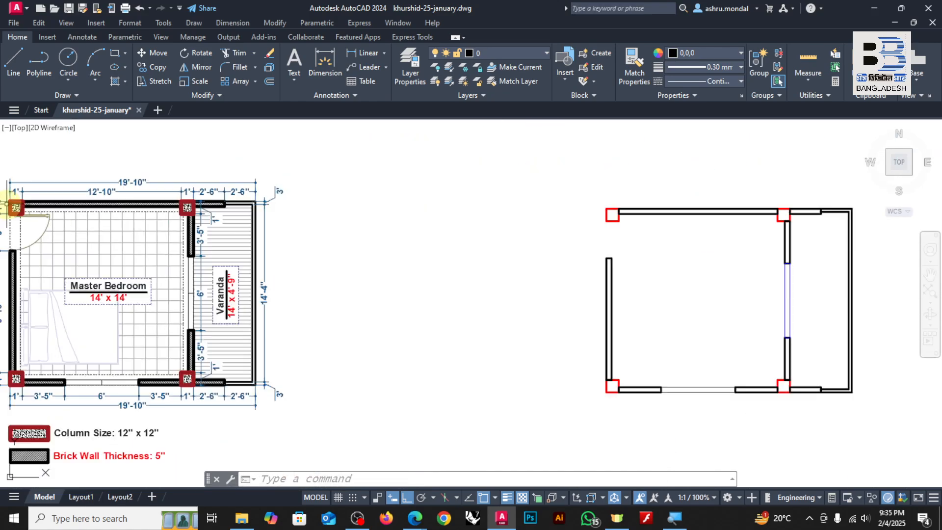
{"action": "scroll", "coordinate": [484, 200], "scroll_direction": "up", "scroll_amount": 6}
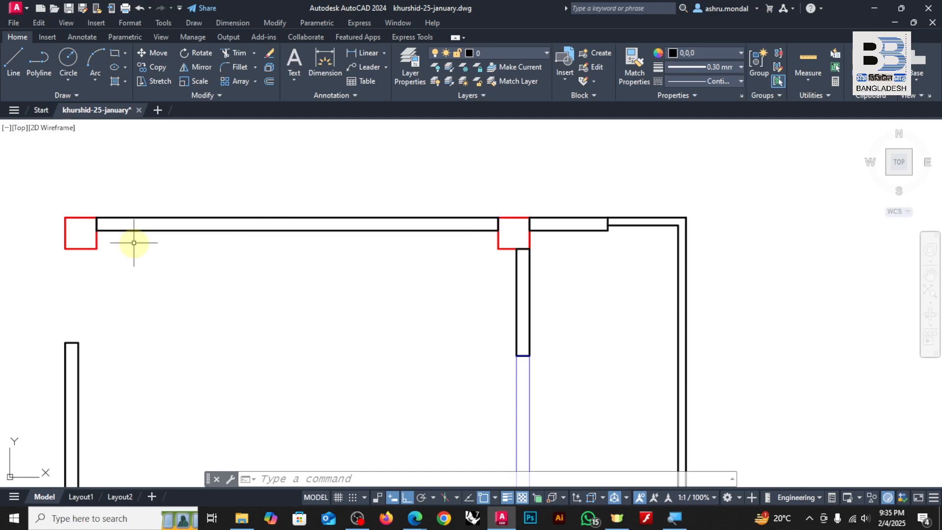
{"action": "scroll", "coordinate": [116, 211], "scroll_direction": "up", "scroll_amount": 4}
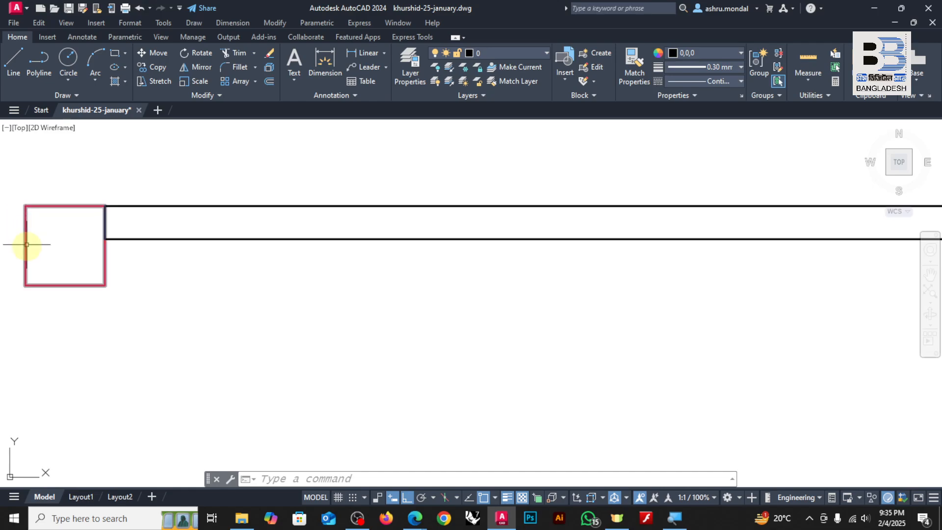
Draw a guide polyline from the upper-left column's outer corner, 10" downward and then straight across past the upper-right column.
{"action": "left_click", "coordinate": [34, 60]}
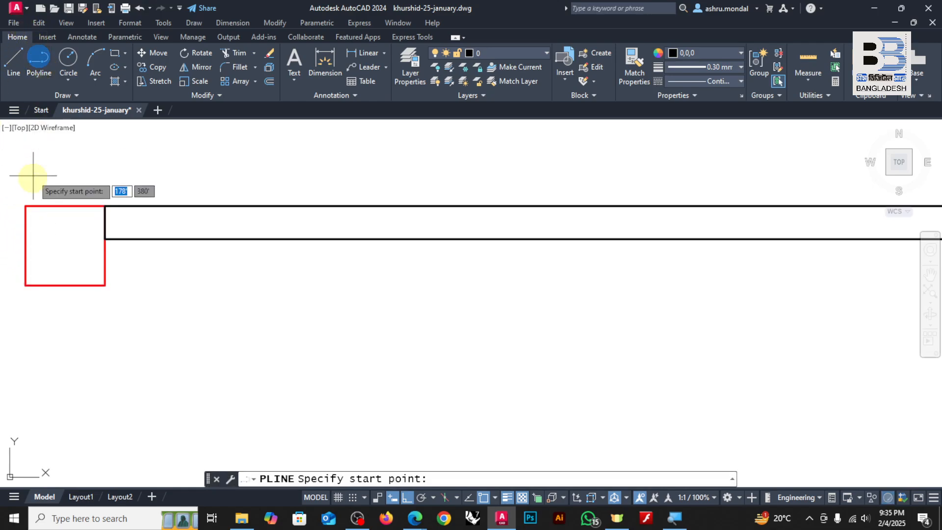
{"action": "left_click", "coordinate": [25, 206]}
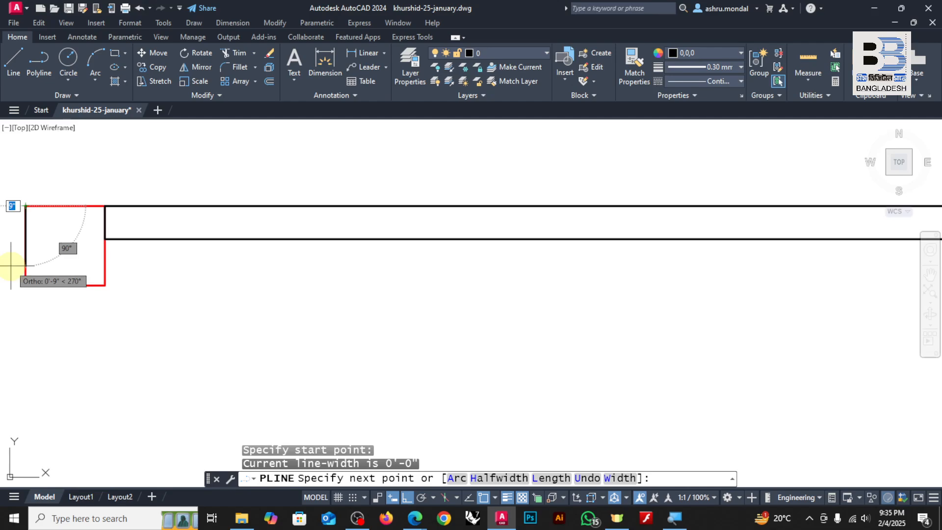
{"action": "type", "text": "1"}
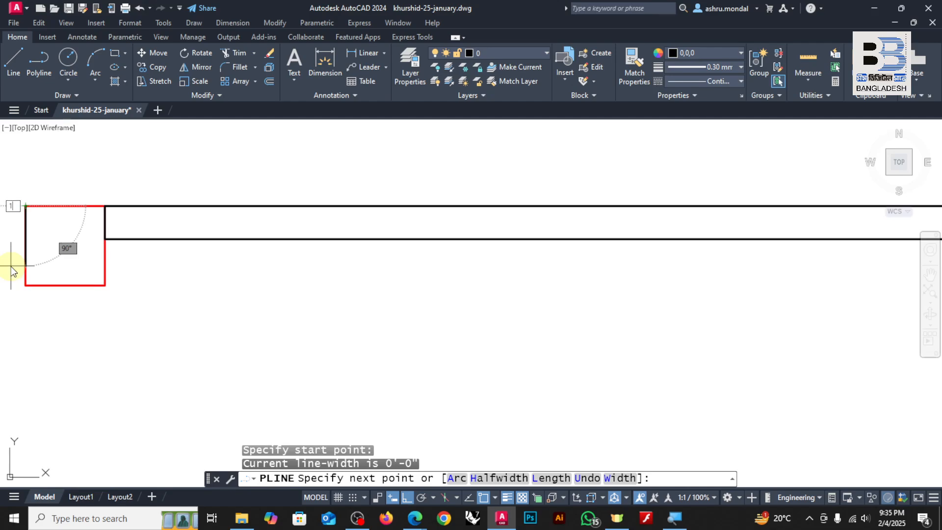
{"action": "type", "text": "0"}
{"action": "key", "text": "Return"}
{"action": "scroll", "coordinate": [142, 260], "scroll_direction": "down", "scroll_amount": 5}
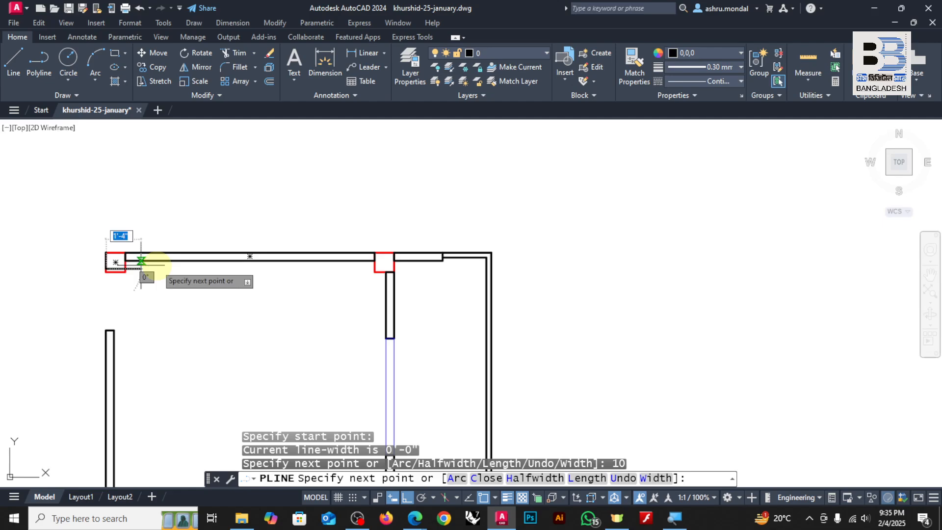
{"action": "scroll", "coordinate": [388, 268], "scroll_direction": "up", "scroll_amount": 4}
{"action": "left_click", "coordinate": [463, 268]}
{"action": "key", "text": "Escape"}
{"action": "key", "text": "Escape"}
{"action": "scroll", "coordinate": [462, 266], "scroll_direction": "down", "scroll_amount": 4}
{"action": "scroll", "coordinate": [379, 276], "scroll_direction": "up", "scroll_amount": 2}
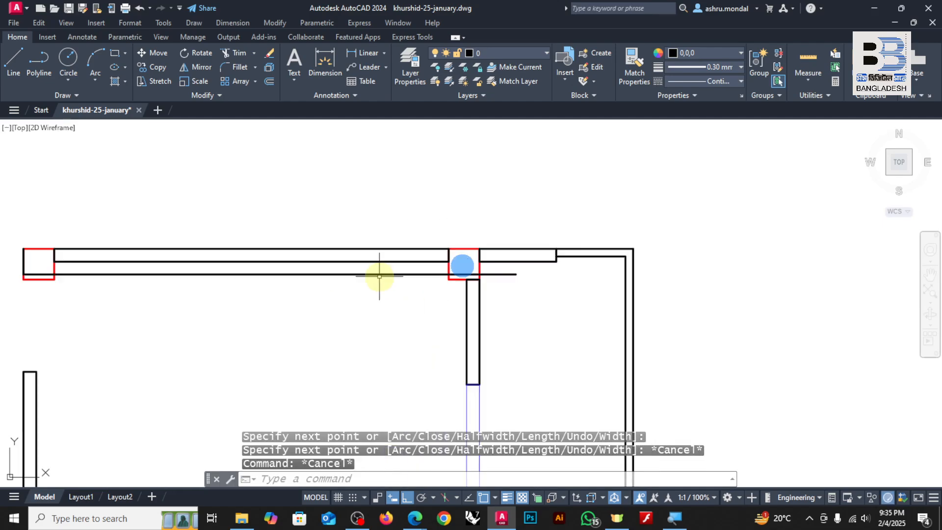
{"action": "scroll", "coordinate": [380, 277], "scroll_direction": "up", "scroll_amount": 2}
{"action": "key", "text": "Escape"}
{"action": "left_click", "coordinate": [116, 54]}
{"action": "scroll", "coordinate": [365, 240], "scroll_direction": "down", "scroll_amount": 4}
{"action": "scroll", "coordinate": [179, 224], "scroll_direction": "up", "scroll_amount": 4}
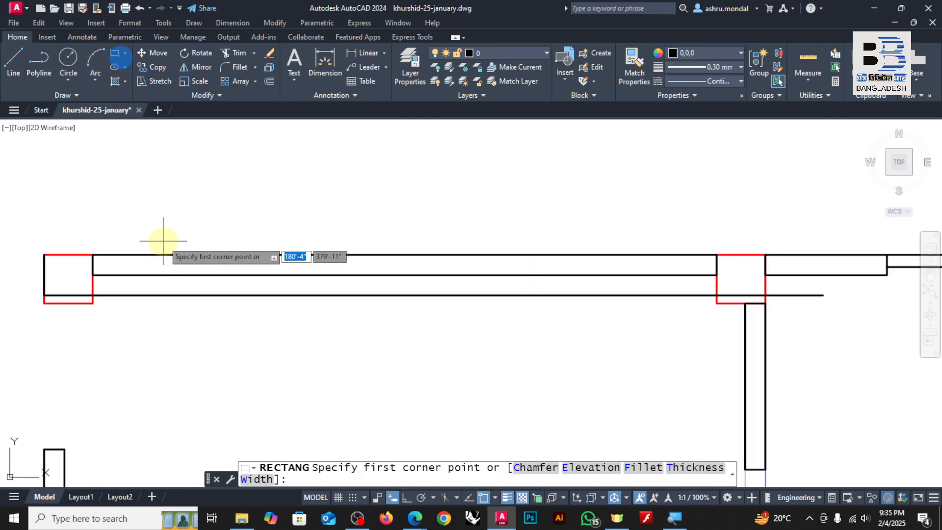
{"action": "key", "text": "Escape"}
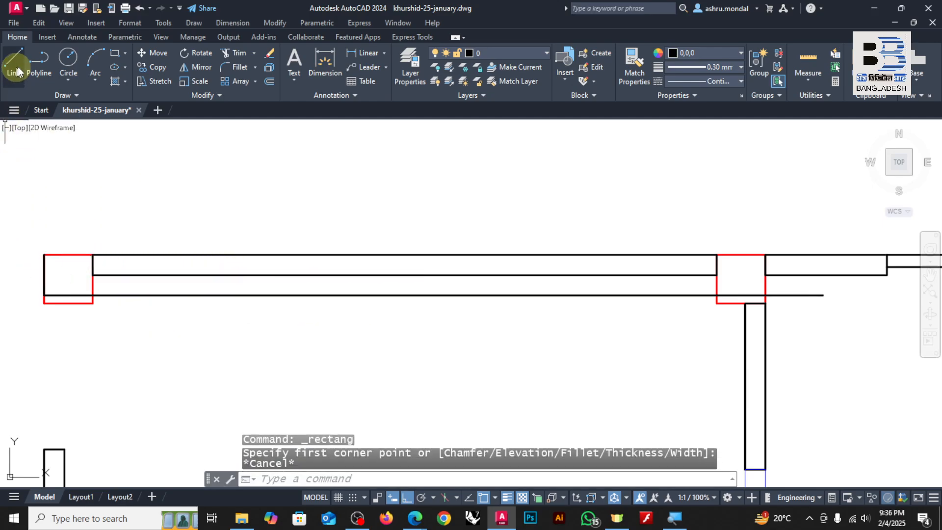
Draw a polyline along the guide between the facing sides of the two upper columns.
{"action": "left_click", "coordinate": [38, 59]}
{"action": "left_click", "coordinate": [93, 295]}
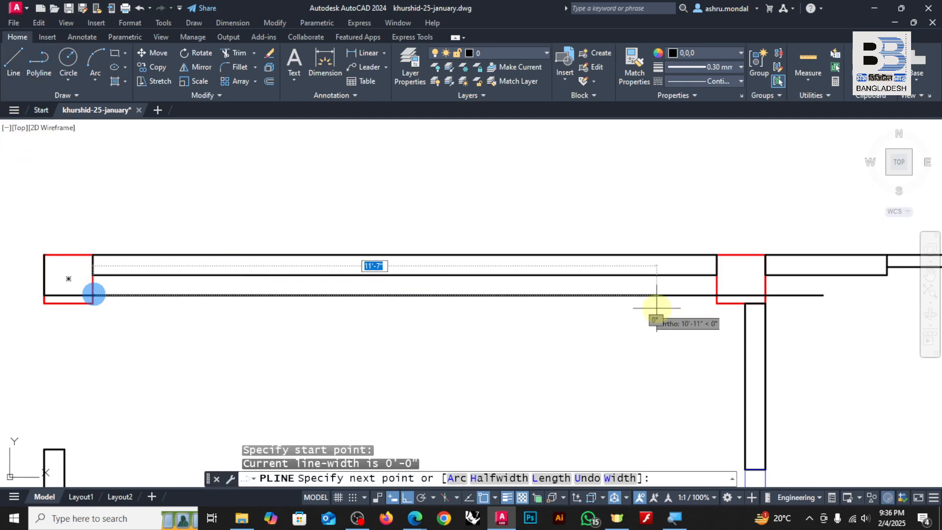
{"action": "left_click", "coordinate": [716, 296]}
{"action": "key", "text": "Return"}
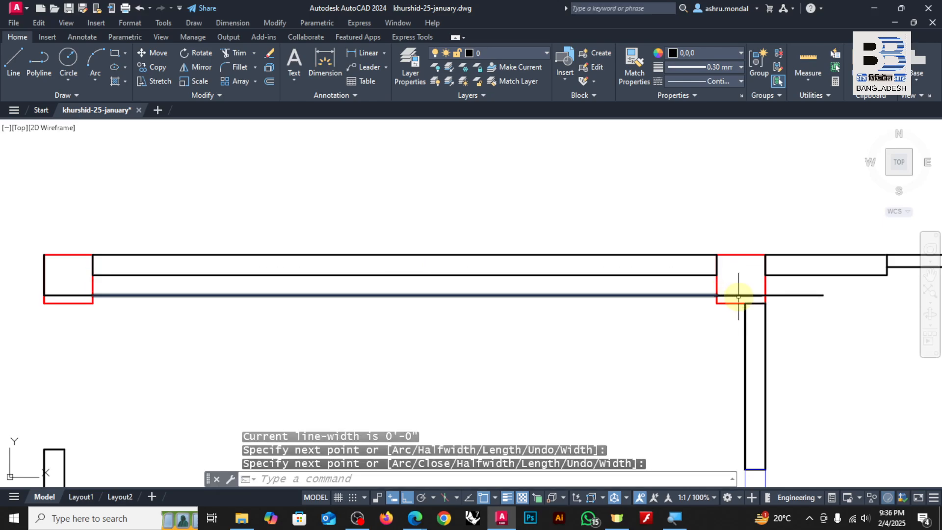
Delete the 10" guide polyline and the line between the two upper columns below the top wall.
{"action": "left_click", "coordinate": [741, 296]}
{"action": "key", "text": "Delete"}
{"action": "scroll", "coordinate": [595, 222], "scroll_direction": "down", "scroll_amount": 2}
{"action": "scroll", "coordinate": [594, 222], "scroll_direction": "down", "scroll_amount": 4}
{"action": "scroll", "coordinate": [558, 262], "scroll_direction": "up", "scroll_amount": 4}
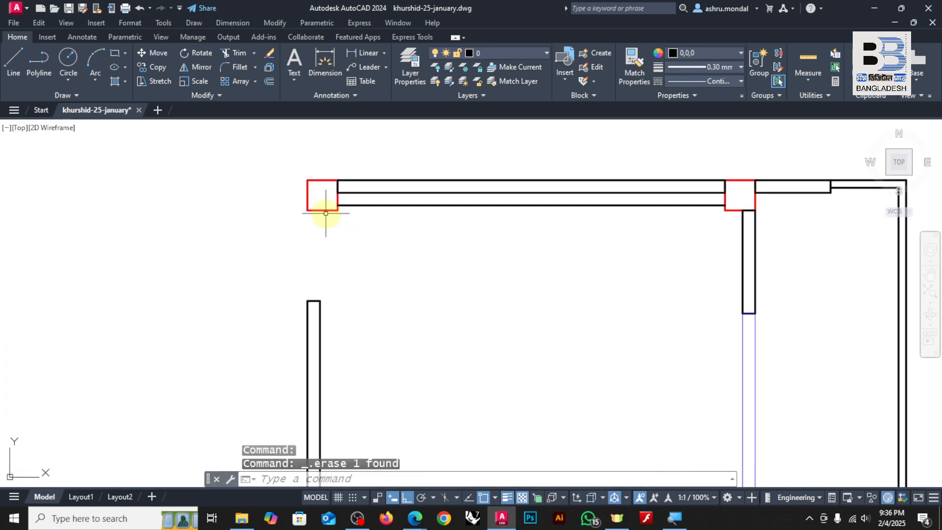
{"action": "scroll", "coordinate": [360, 212], "scroll_direction": "down", "scroll_amount": 4}
{"action": "scroll", "coordinate": [396, 242], "scroll_direction": "up", "scroll_amount": 4}
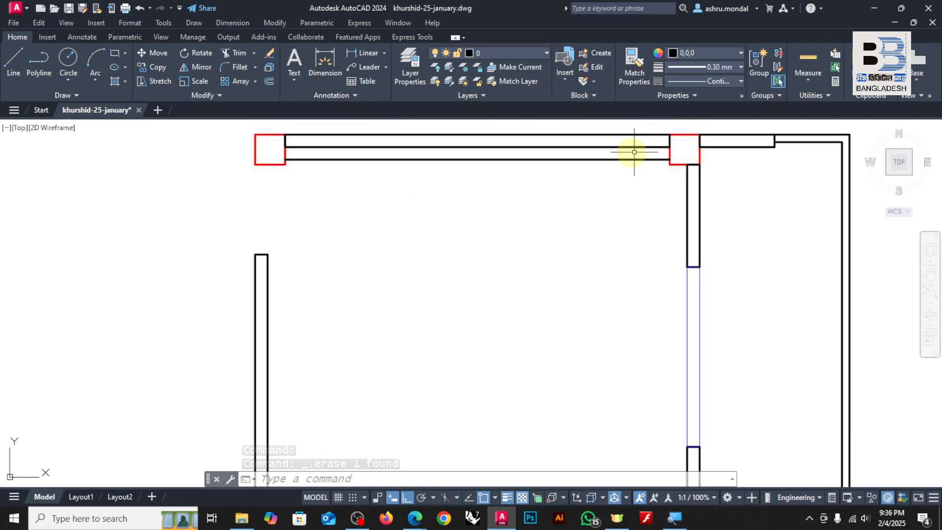
{"action": "left_click", "coordinate": [507, 160]}
{"action": "key", "text": "Delete"}
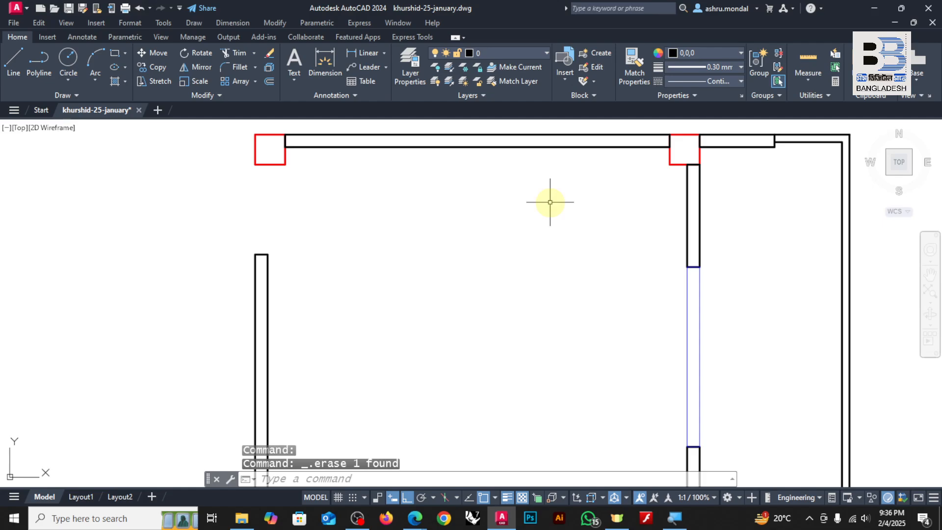
Switch to the Edge browser and open Google in a new tab.
{"action": "mouse_move", "coordinate": [415, 518]}
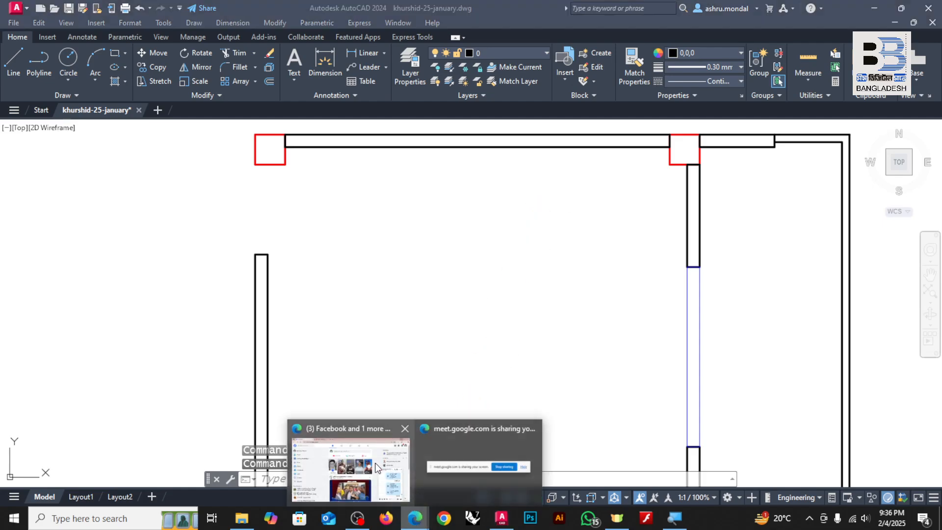
{"action": "left_click", "coordinate": [373, 442]}
{"action": "left_click", "coordinate": [326, 10]}
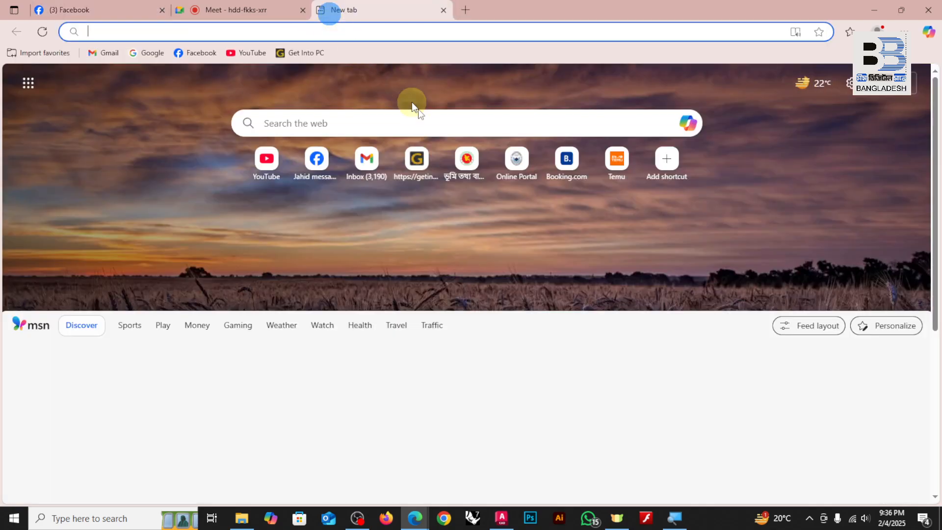
{"action": "left_click", "coordinate": [134, 53]}
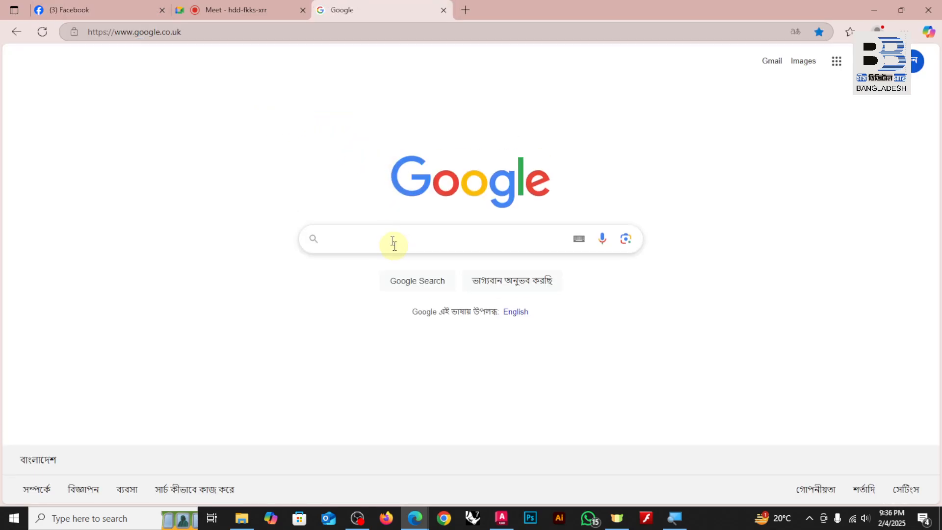
Search Google for "door dwg file free download".
{"action": "left_click", "coordinate": [392, 241]}
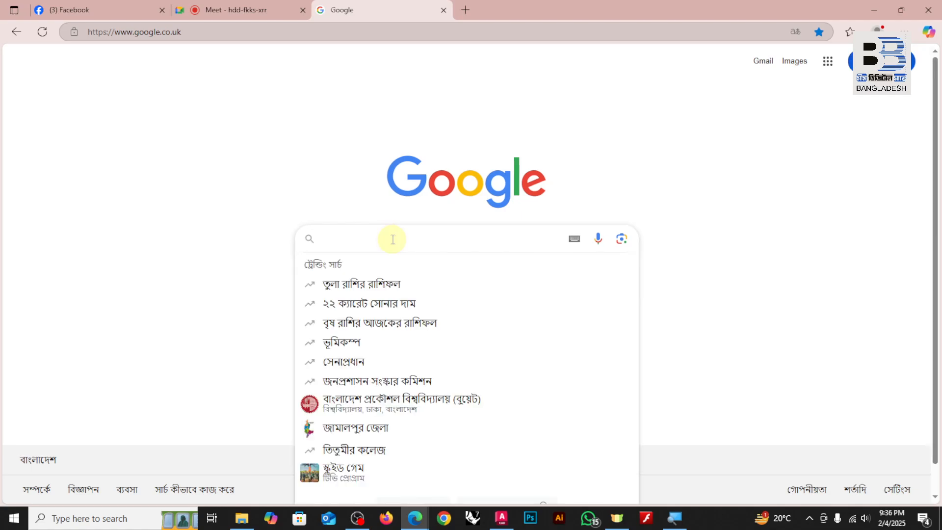
{"action": "type", "text": "door"}
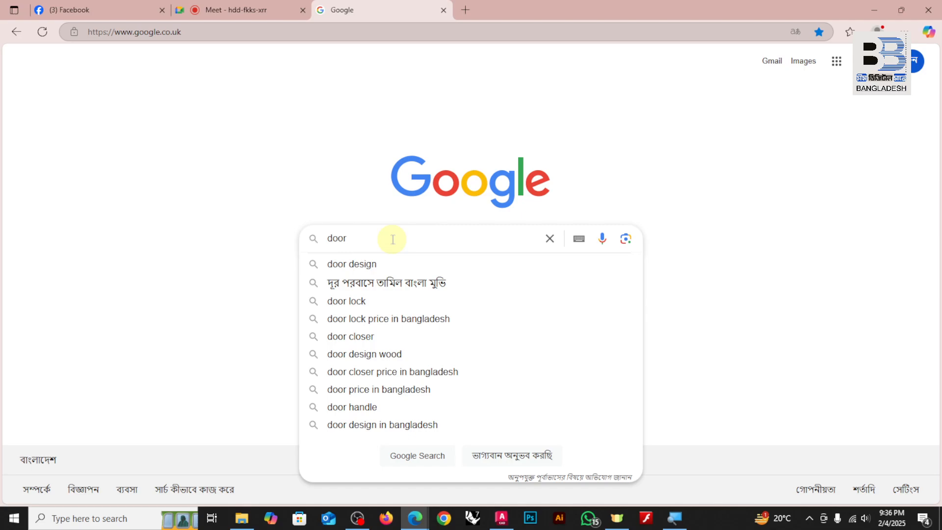
{"action": "type", "text": " dwg "}
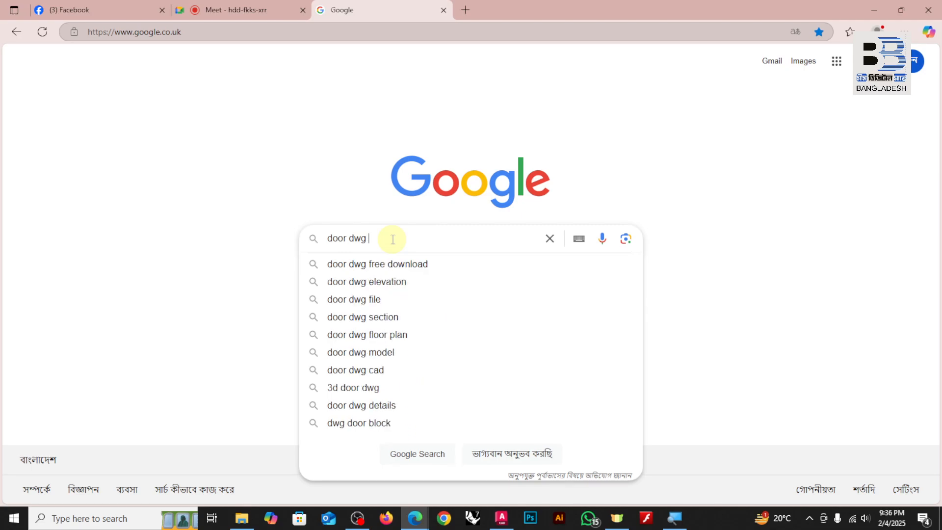
{"action": "type", "text": "file"}
{"action": "type", "text": "fr"}
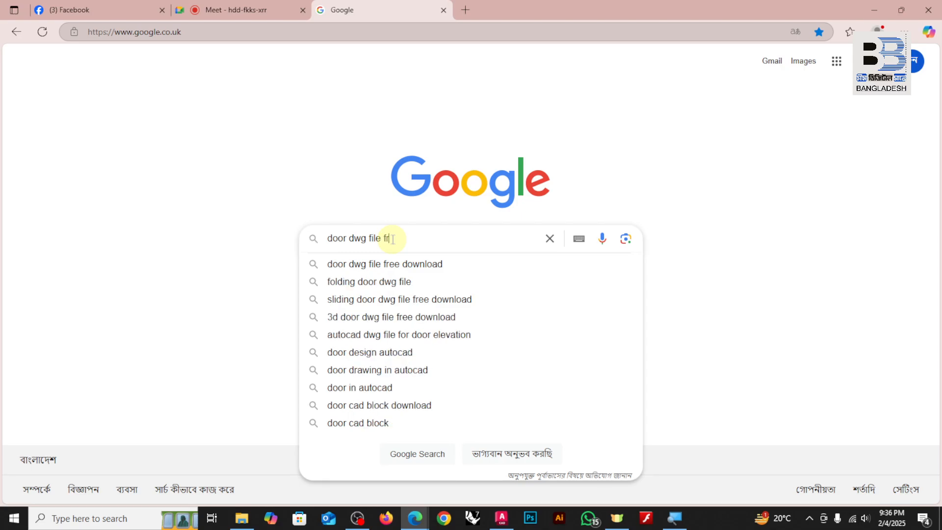
{"action": "type", "text": "ee dow"}
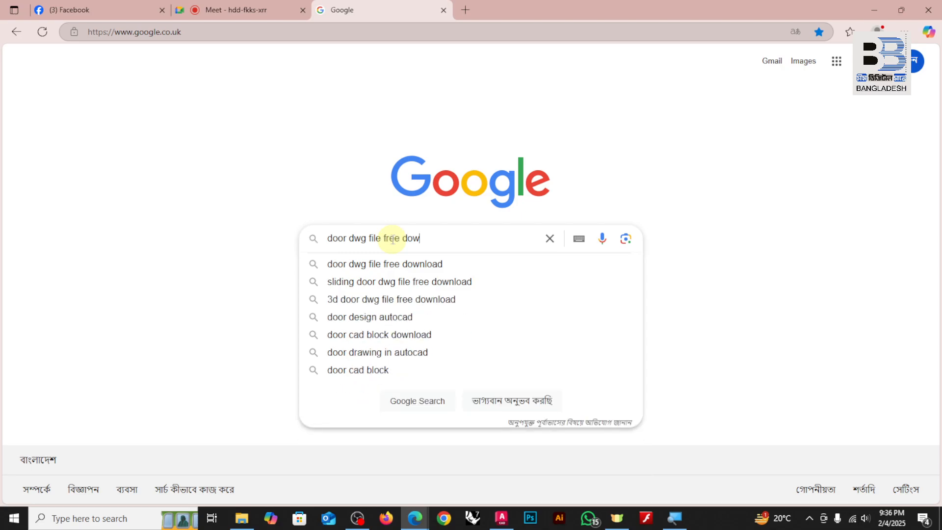
{"action": "type", "text": "nload"}
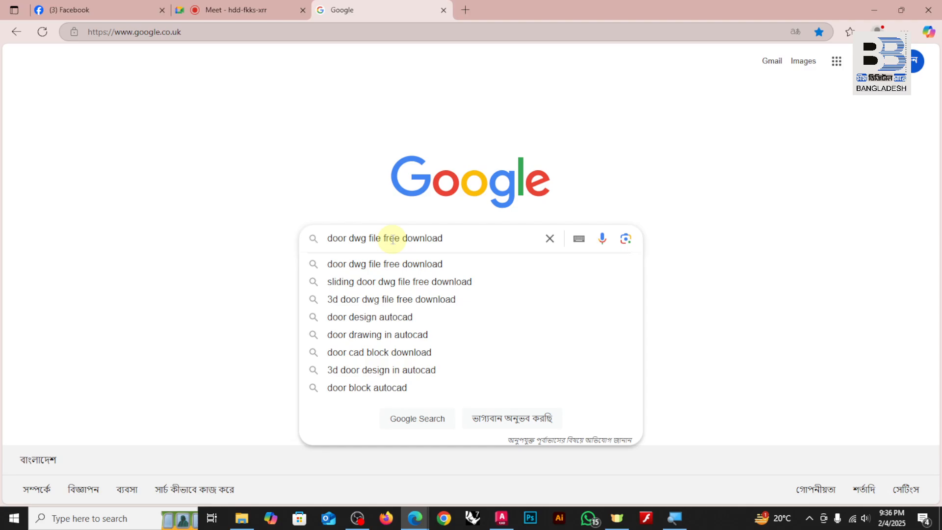
{"action": "key", "text": "Return"}
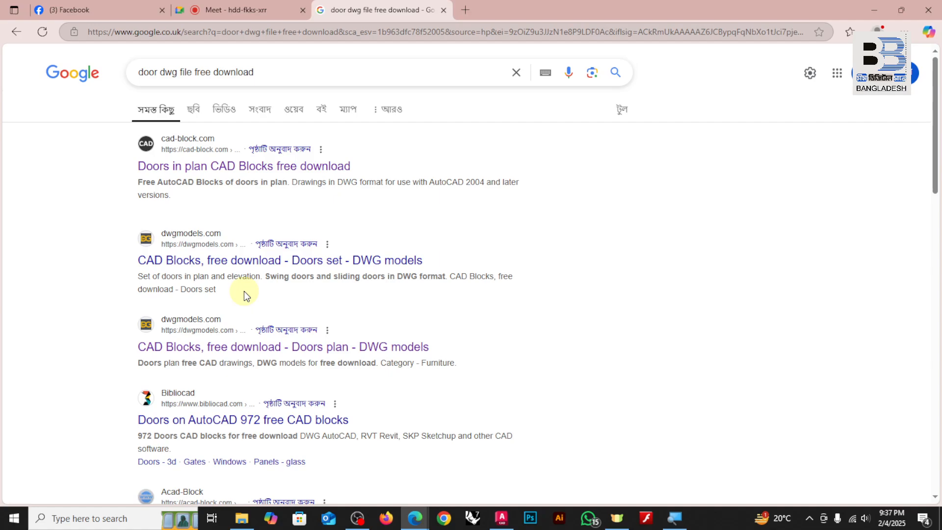
Open the cad-block.com doors result, return to the results, and open the dwgmodels.com Doors set page.
{"action": "left_click", "coordinate": [256, 165]}
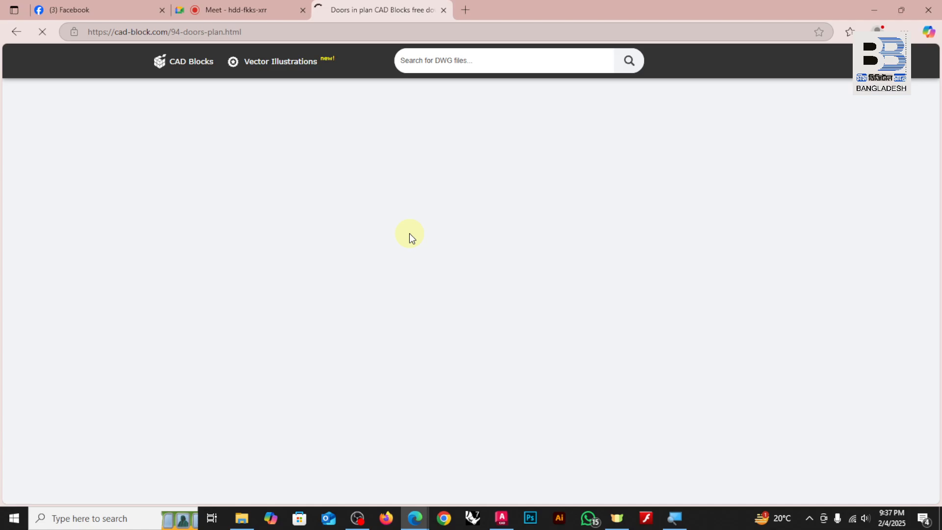
{"action": "left_click", "coordinate": [17, 32]}
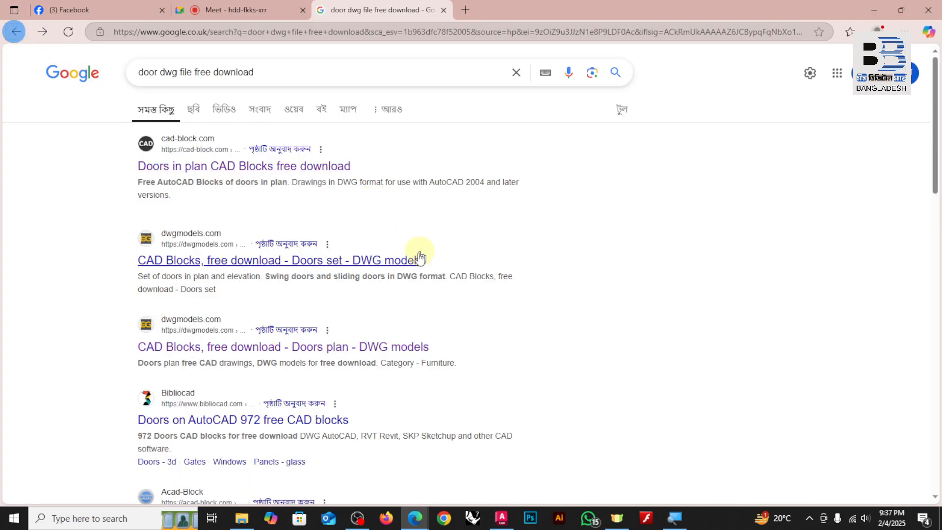
{"action": "left_click", "coordinate": [311, 264]}
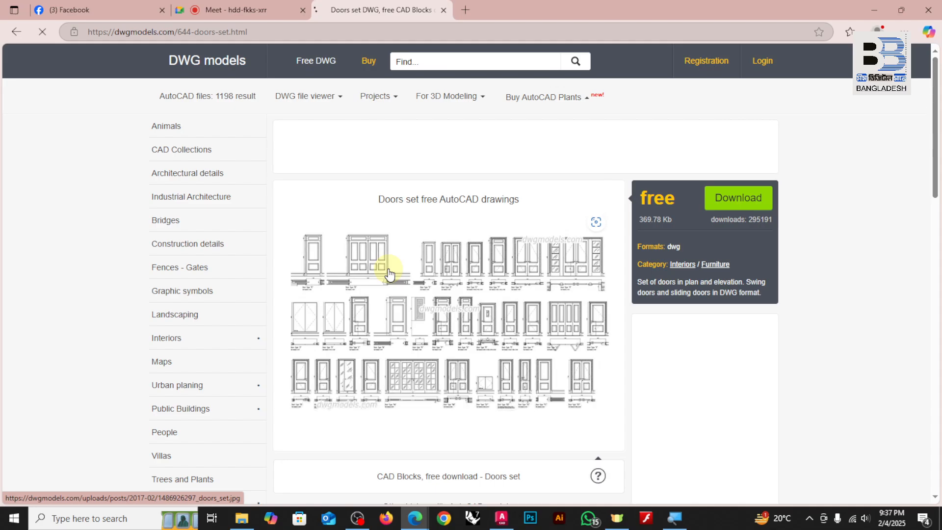
Look through the Doors set page and its related door drawings, and return to the search results.
{"action": "scroll", "coordinate": [432, 294], "scroll_direction": "down", "scroll_amount": 5}
{"action": "scroll", "coordinate": [448, 236], "scroll_direction": "down", "scroll_amount": 6}
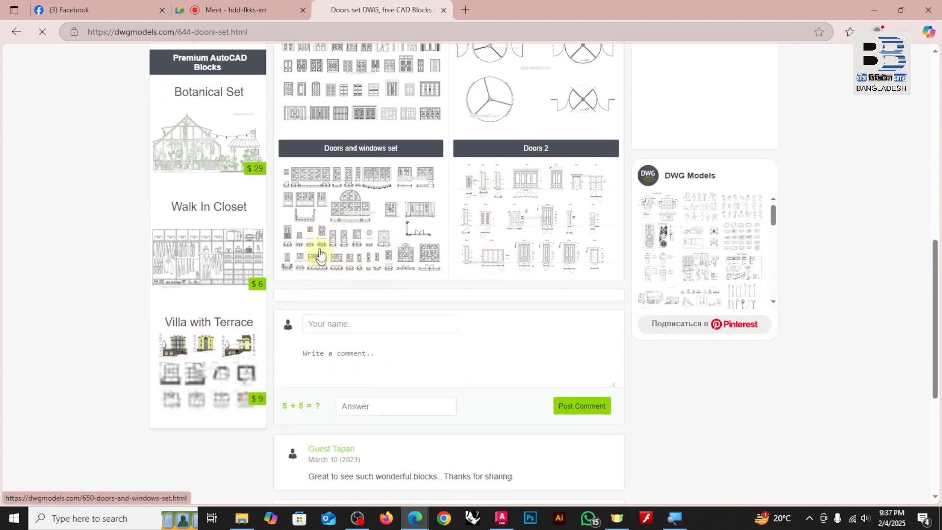
{"action": "scroll", "coordinate": [578, 261], "scroll_direction": "down", "scroll_amount": 2}
{"action": "scroll", "coordinate": [388, 297], "scroll_direction": "up", "scroll_amount": 10}
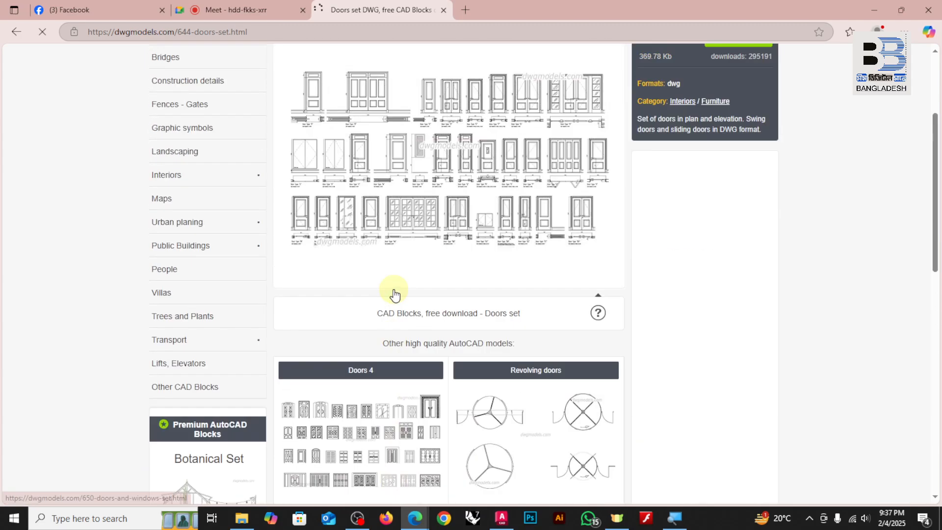
{"action": "left_click", "coordinate": [17, 32]}
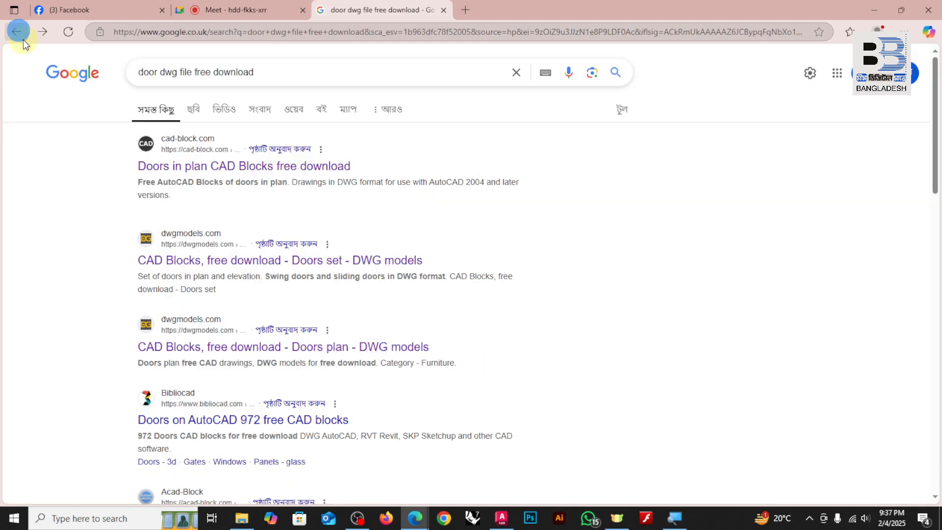
Download the Doors plan DWG from cad-block.com and open doors_plan (1).dwg in AutoCAD.
{"action": "left_click", "coordinate": [254, 166]}
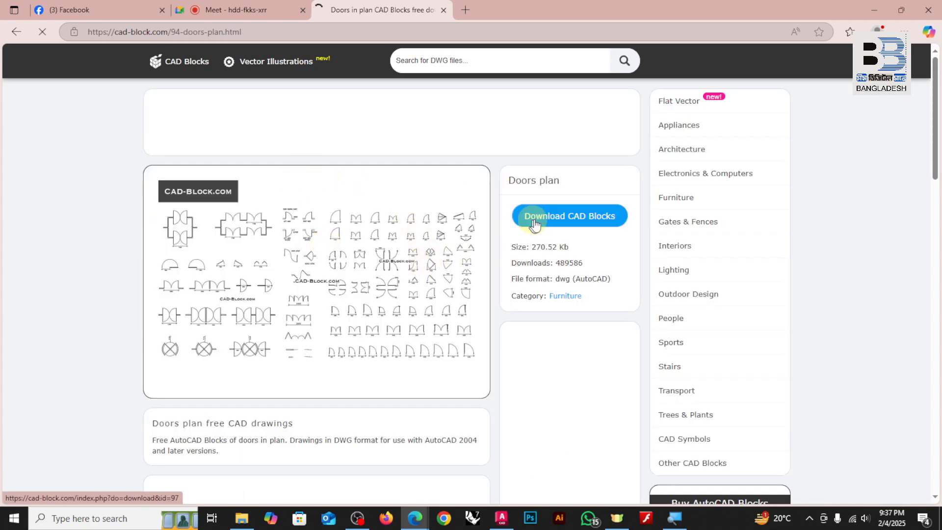
{"action": "left_click", "coordinate": [575, 224]}
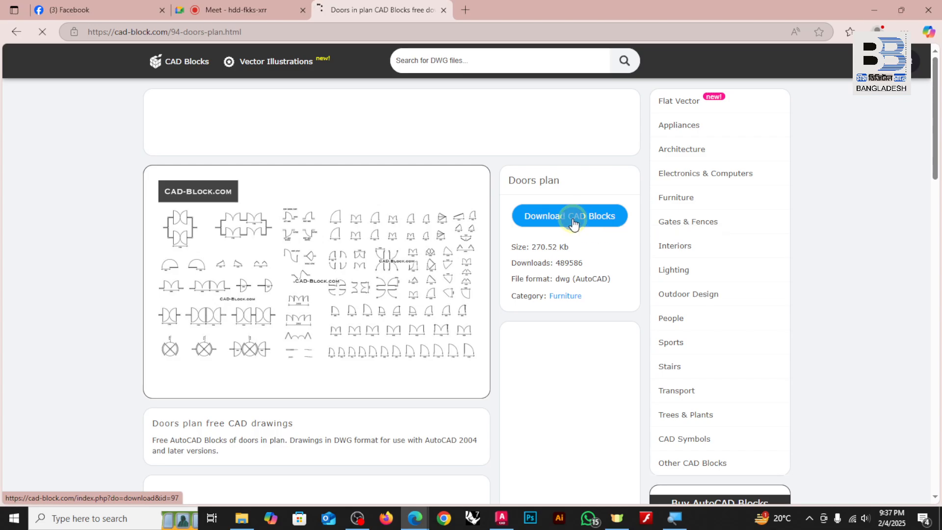
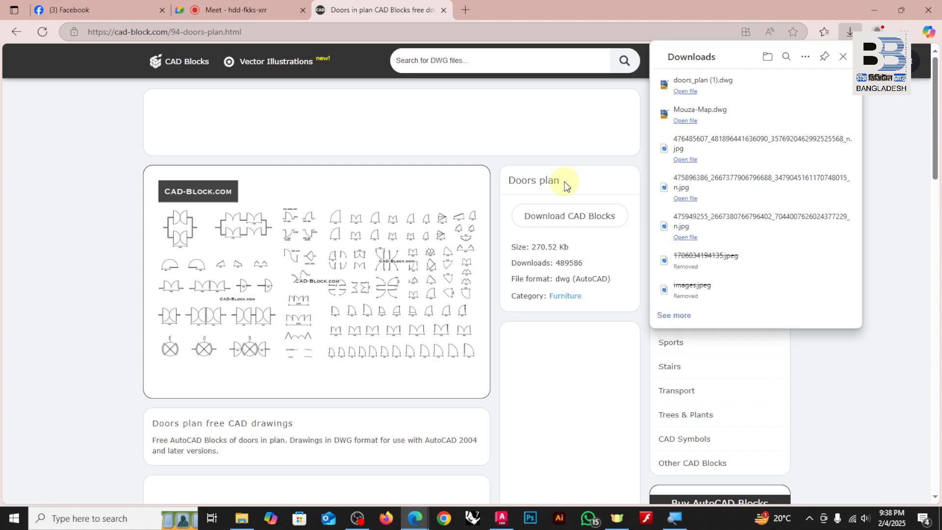
{"action": "left_click", "coordinate": [694, 86]}
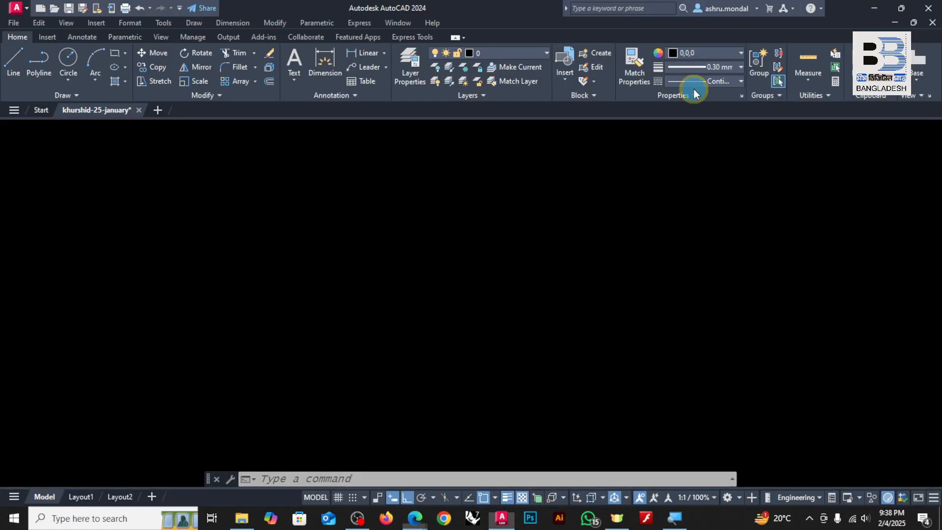
Copy the lower-right single swing door block from the group of four facing 1000 mm doors to the clipboard.
{"action": "scroll", "coordinate": [322, 277], "scroll_direction": "up", "scroll_amount": 4}
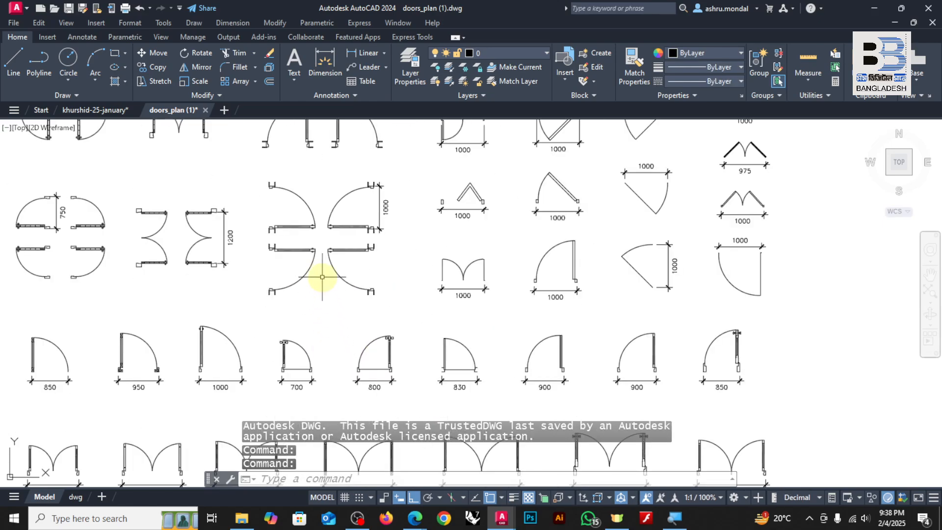
{"action": "scroll", "coordinate": [323, 277], "scroll_direction": "up", "scroll_amount": 4}
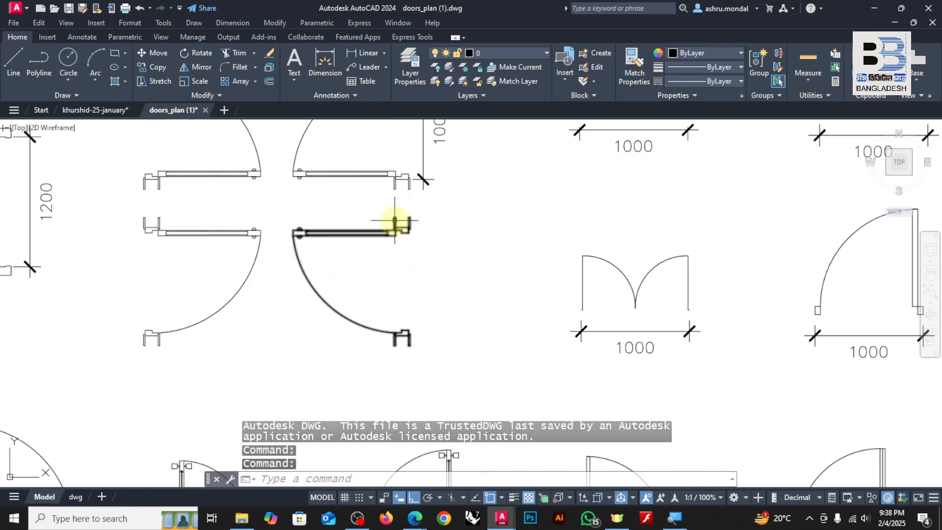
{"action": "left_click", "coordinate": [441, 211]}
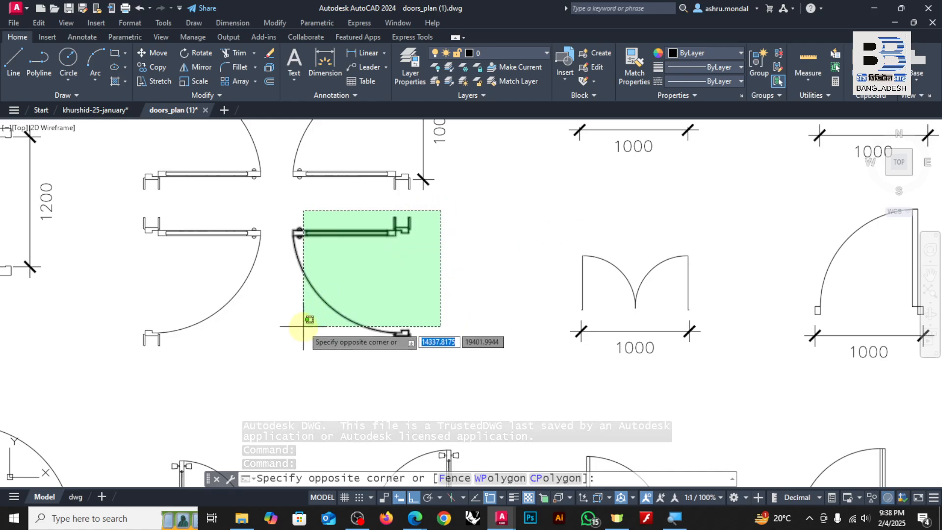
{"action": "left_click", "coordinate": [289, 347]}
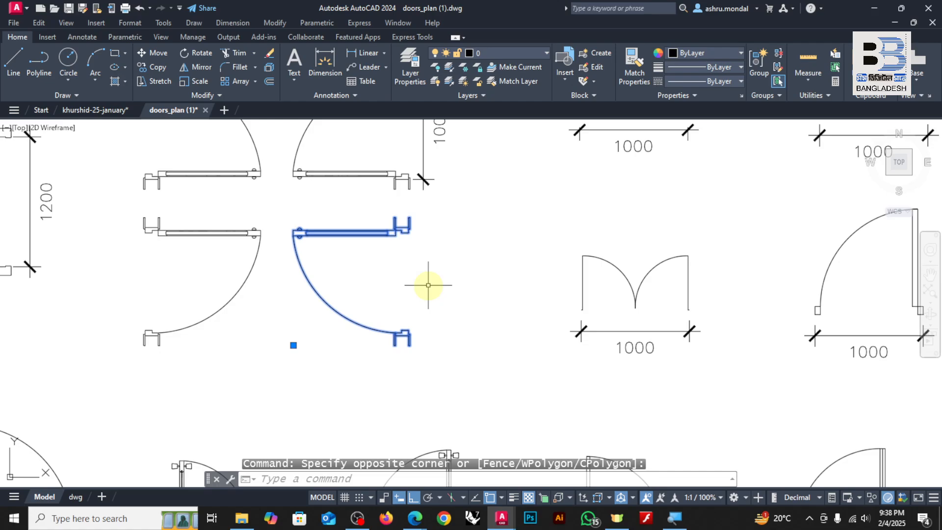
{"action": "key", "text": "ctrl+c"}
{"action": "key", "text": "Escape"}
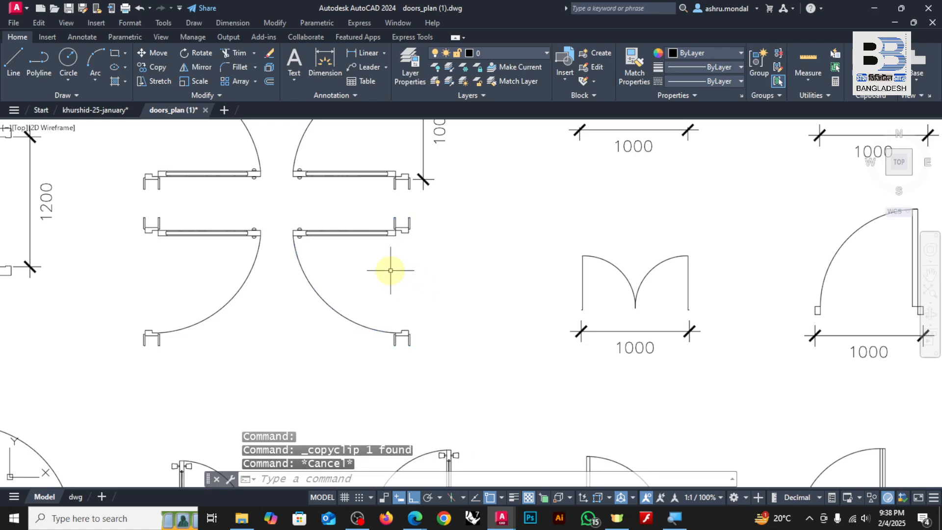
{"action": "left_click", "coordinate": [452, 207]}
{"action": "left_click", "coordinate": [336, 315]}
{"action": "right_click", "coordinate": [360, 235]}
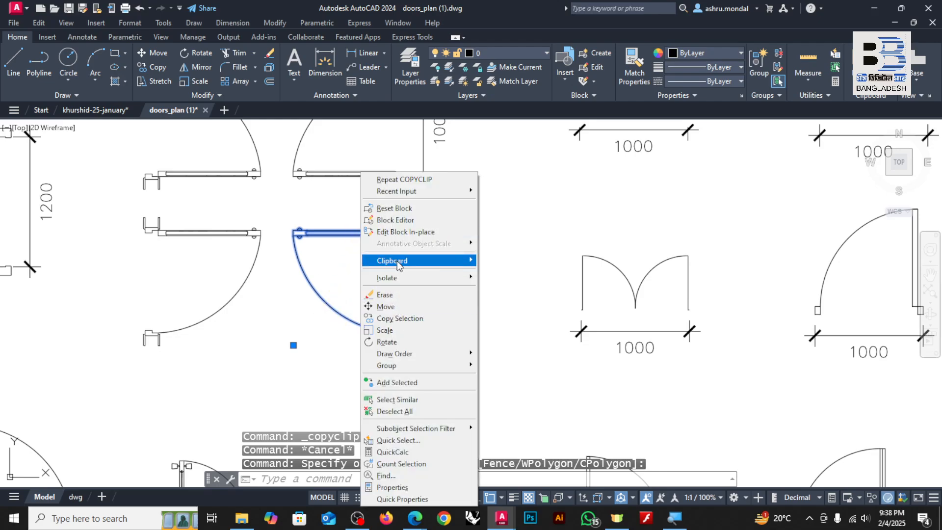
{"action": "mouse_move", "coordinate": [391, 264]}
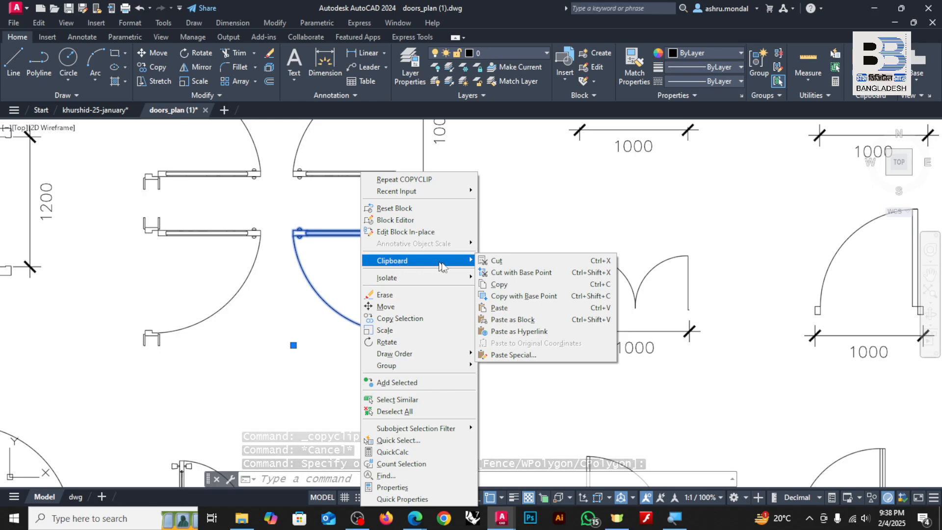
{"action": "left_click", "coordinate": [504, 287]}
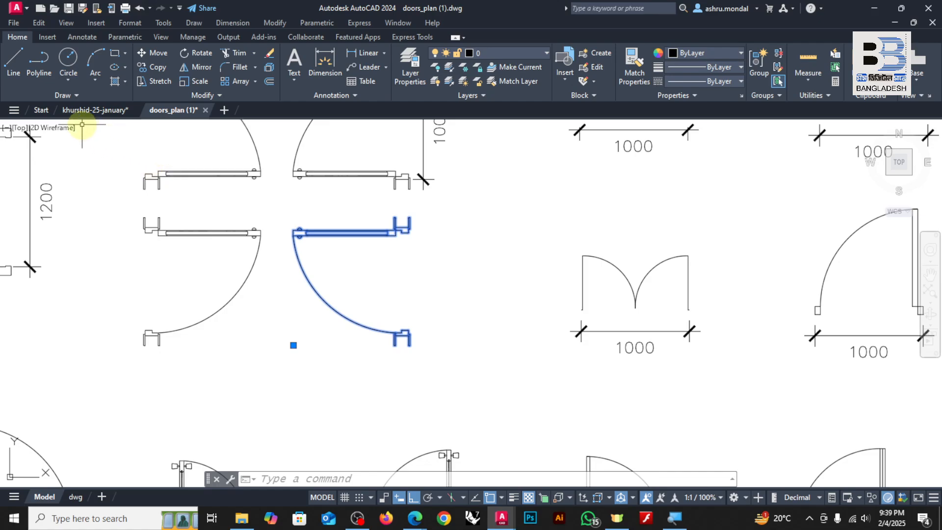
Paste the copied door block into the khurshid-25-january drawing, in the empty space to the right of the floor plans.
{"action": "left_click", "coordinate": [96, 111]}
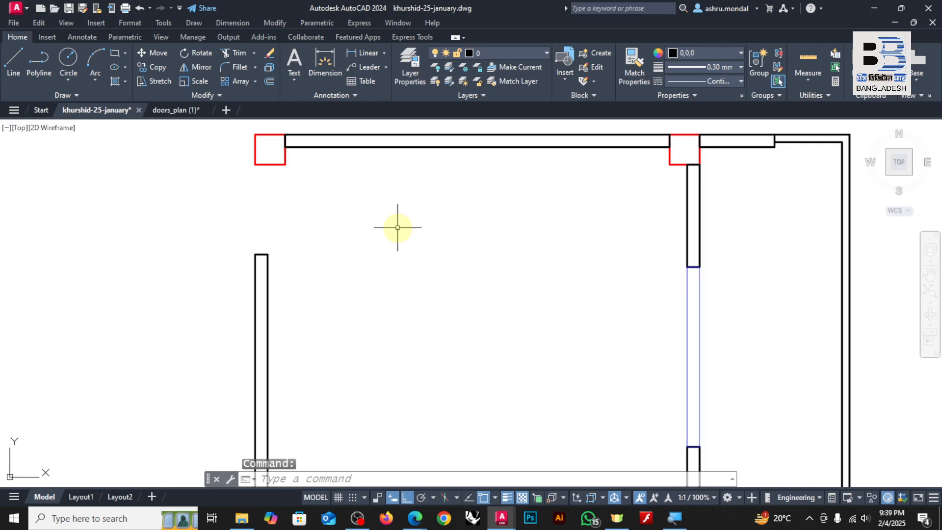
{"action": "key", "text": "ctrl+v"}
{"action": "scroll", "coordinate": [400, 263], "scroll_direction": "down", "scroll_amount": 10}
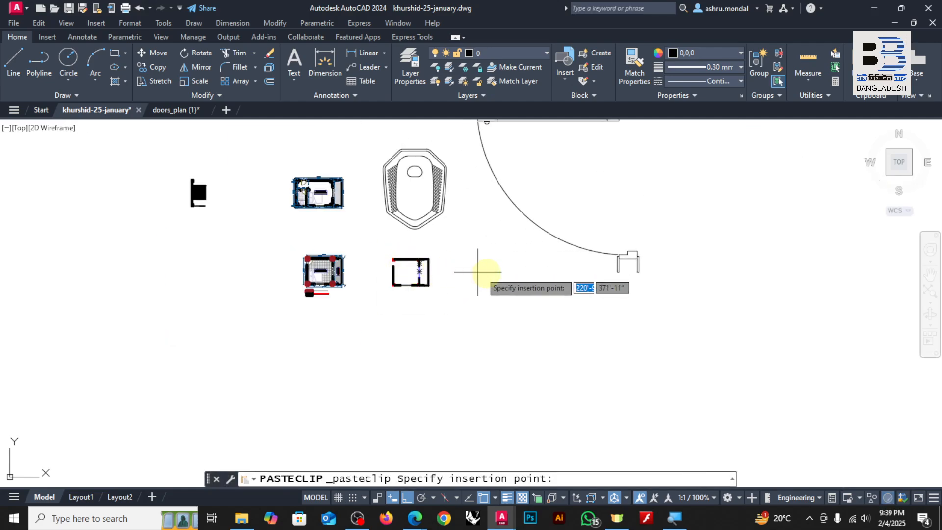
{"action": "left_click", "coordinate": [570, 294]}
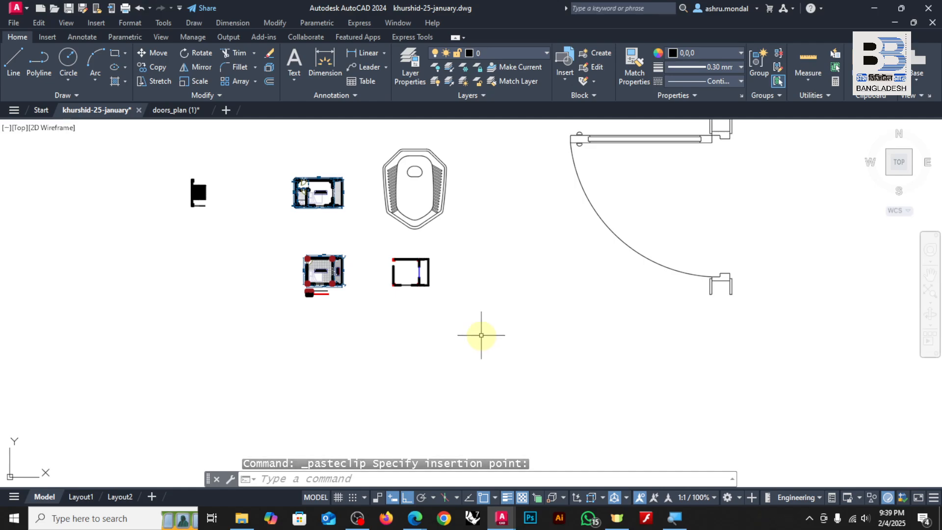
Examine how the door sits in the 3' opening below the upper-left column of the reference master bedroom plan.
{"action": "scroll", "coordinate": [701, 158], "scroll_direction": "down", "scroll_amount": 2}
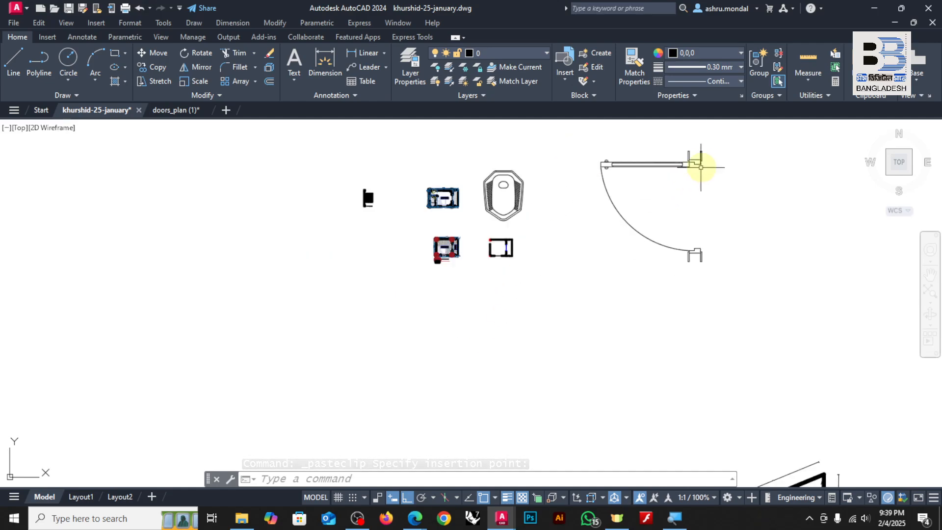
{"action": "scroll", "coordinate": [641, 143], "scroll_direction": "up", "scroll_amount": 5}
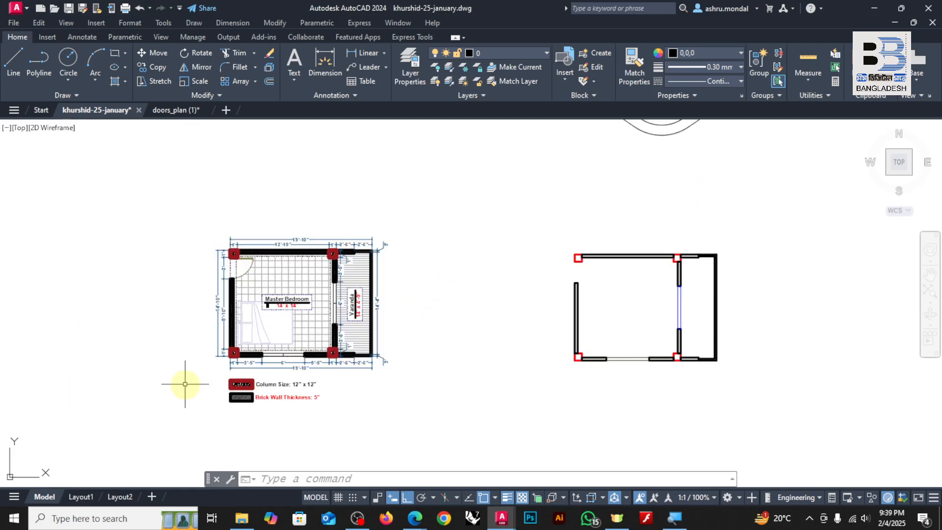
{"action": "scroll", "coordinate": [241, 261], "scroll_direction": "up", "scroll_amount": 8}
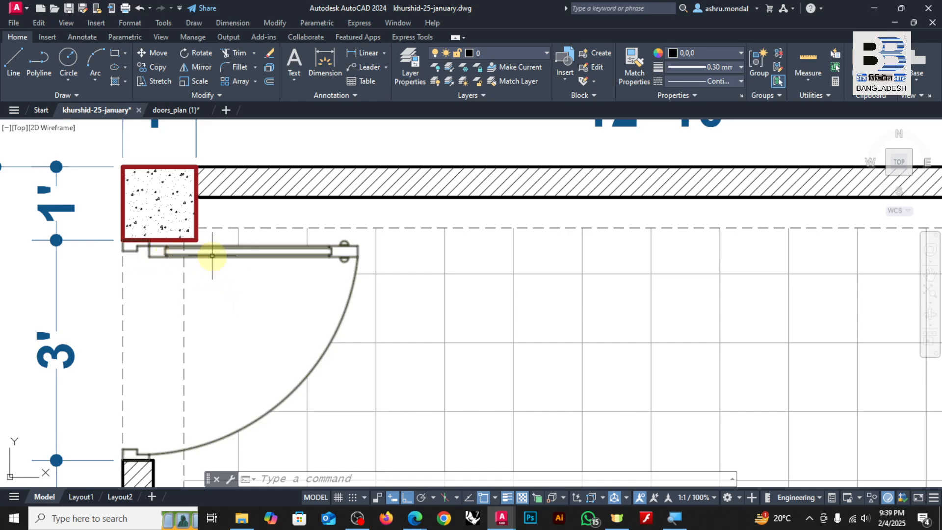
{"action": "scroll", "coordinate": [315, 195], "scroll_direction": "down", "scroll_amount": 4}
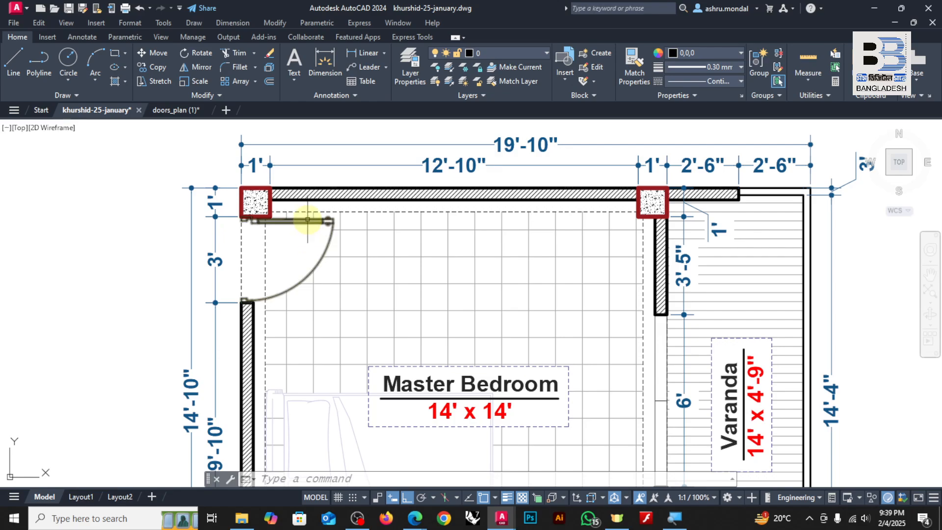
{"action": "scroll", "coordinate": [265, 243], "scroll_direction": "down", "scroll_amount": 8}
{"action": "scroll", "coordinate": [535, 260], "scroll_direction": "down", "scroll_amount": 4}
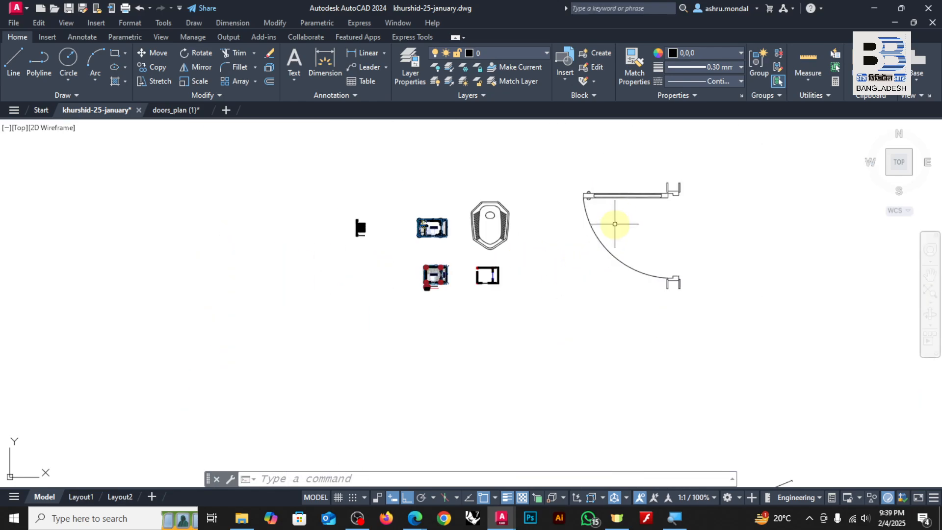
Select the oversized pasted door block to the right of the squat toilet drawing.
{"action": "scroll", "coordinate": [473, 265], "scroll_direction": "up", "scroll_amount": 2}
{"action": "scroll", "coordinate": [473, 267], "scroll_direction": "down", "scroll_amount": 4}
{"action": "scroll", "coordinate": [589, 236], "scroll_direction": "up", "scroll_amount": 4}
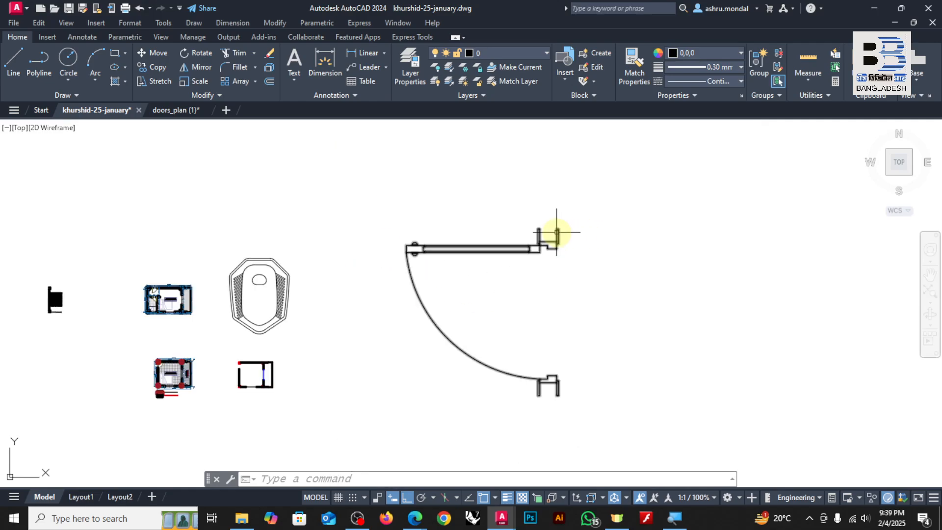
{"action": "left_click", "coordinate": [569, 232]}
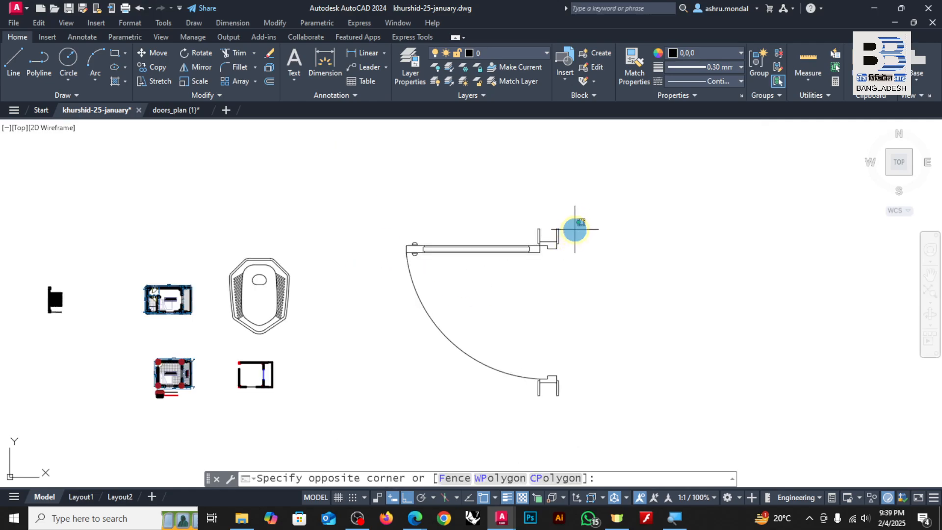
{"action": "left_click", "coordinate": [524, 264]}
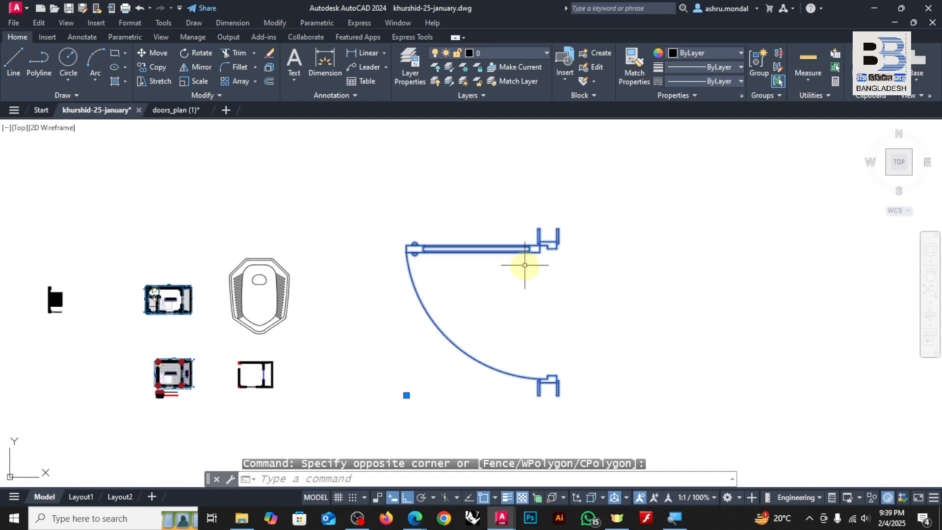
Scale the large door block by reference, using its frame's full outer edge as reference length, down to about 11'-3".
{"action": "type", "text": "SC"}
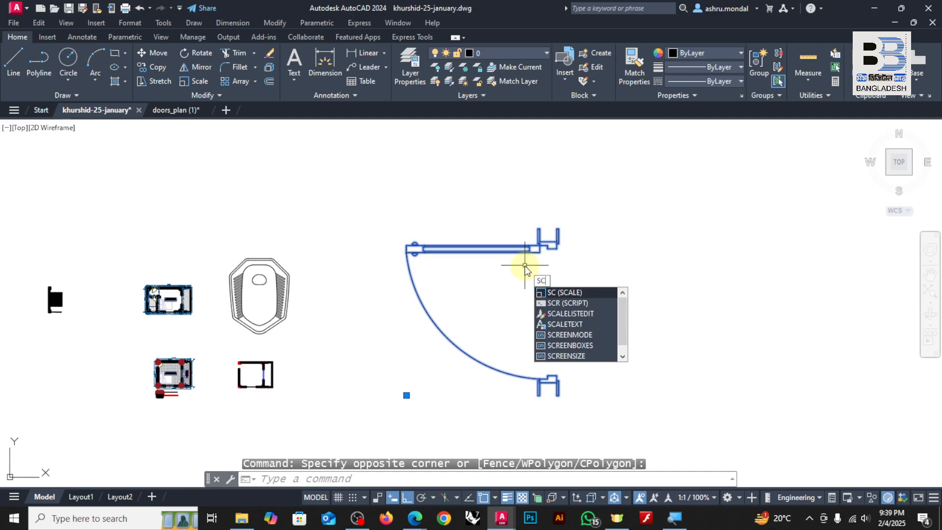
{"action": "key", "text": "Return"}
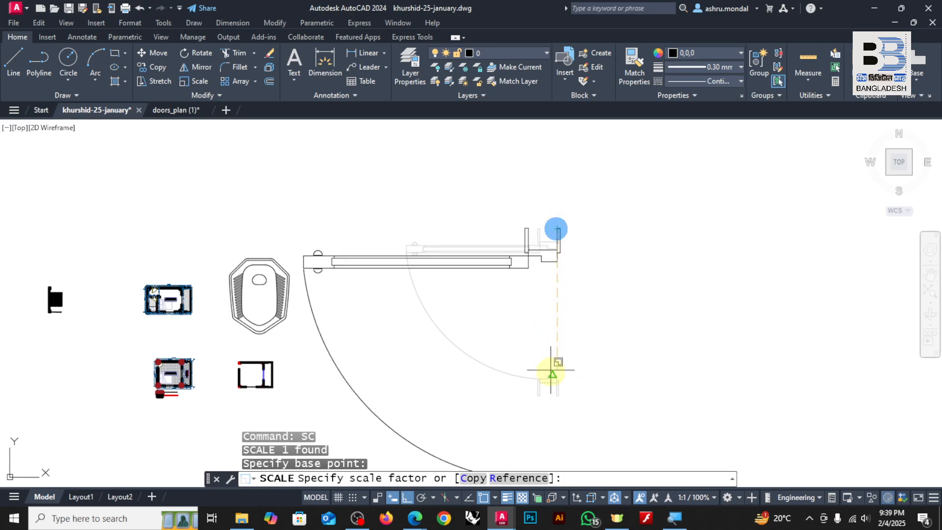
{"action": "left_click", "coordinate": [517, 479]}
{"action": "left_click", "coordinate": [557, 228]}
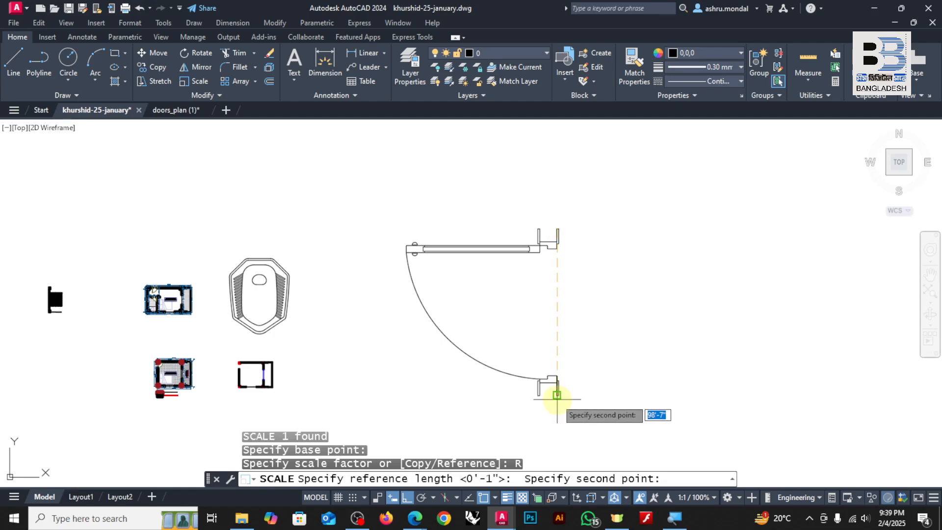
{"action": "left_click", "coordinate": [558, 395]}
{"action": "left_click", "coordinate": [544, 258]}
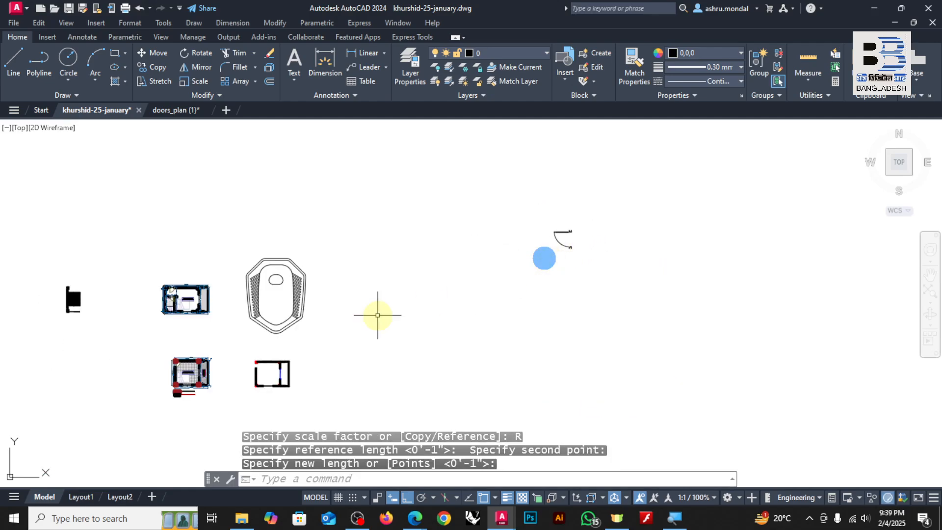
Move the reduced door block to the empty space above and between the two bedroom plans, with Ortho and object snap off.
{"action": "scroll", "coordinate": [559, 228], "scroll_direction": "up", "scroll_amount": 2}
{"action": "left_click", "coordinate": [553, 253]}
{"action": "left_click", "coordinate": [493, 325]}
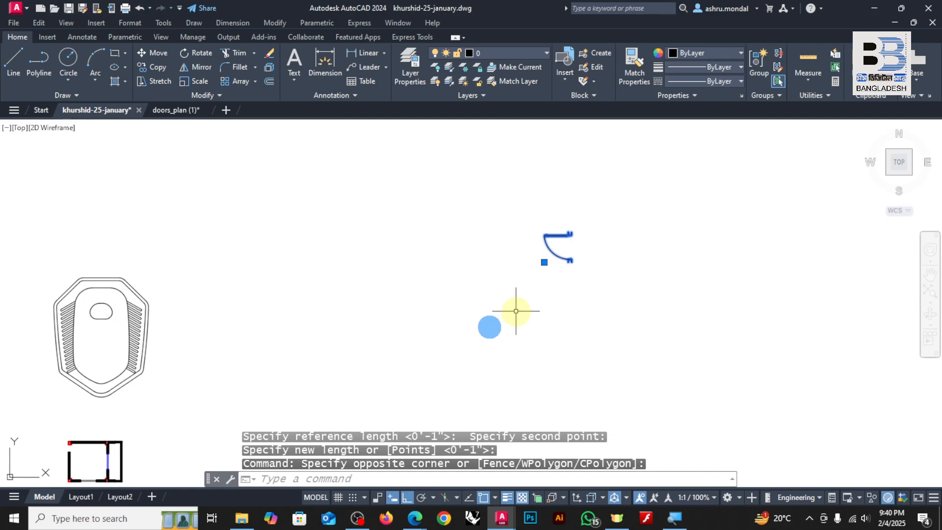
{"action": "type", "text": "m"}
{"action": "key", "text": "Return"}
{"action": "left_click", "coordinate": [559, 232]}
{"action": "scroll", "coordinate": [687, 202], "scroll_direction": "down", "scroll_amount": 5}
{"action": "scroll", "coordinate": [410, 341], "scroll_direction": "up", "scroll_amount": 3}
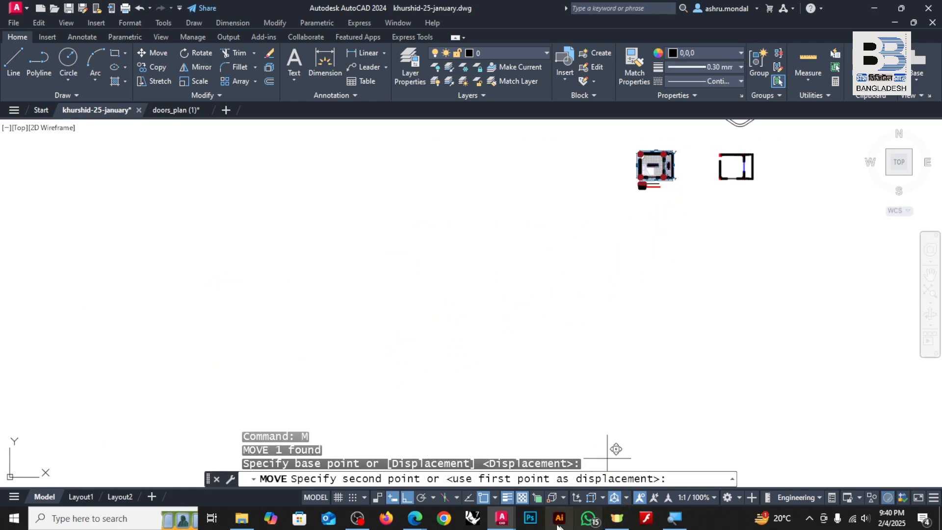
{"action": "left_click", "coordinate": [406, 498]}
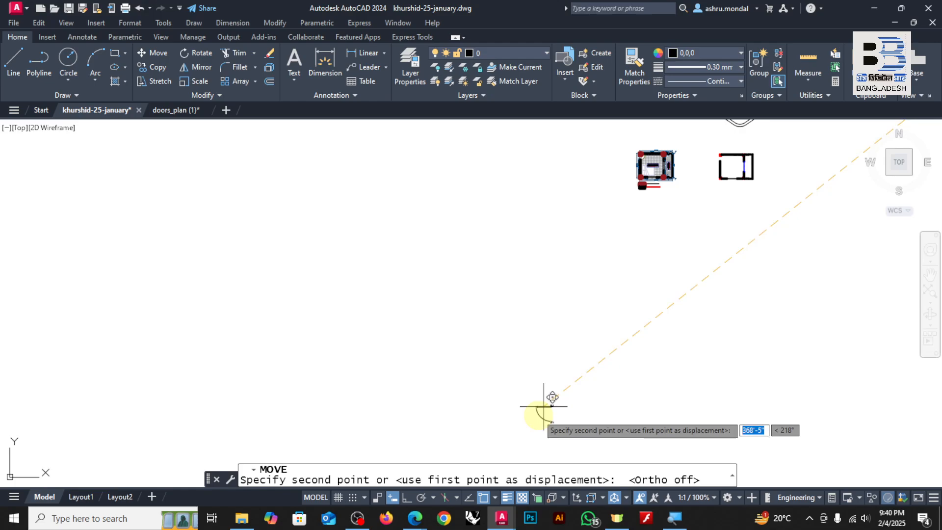
{"action": "key", "text": "F3"}
{"action": "scroll", "coordinate": [746, 162], "scroll_direction": "up", "scroll_amount": 5}
{"action": "scroll", "coordinate": [631, 189], "scroll_direction": "down", "scroll_amount": 3}
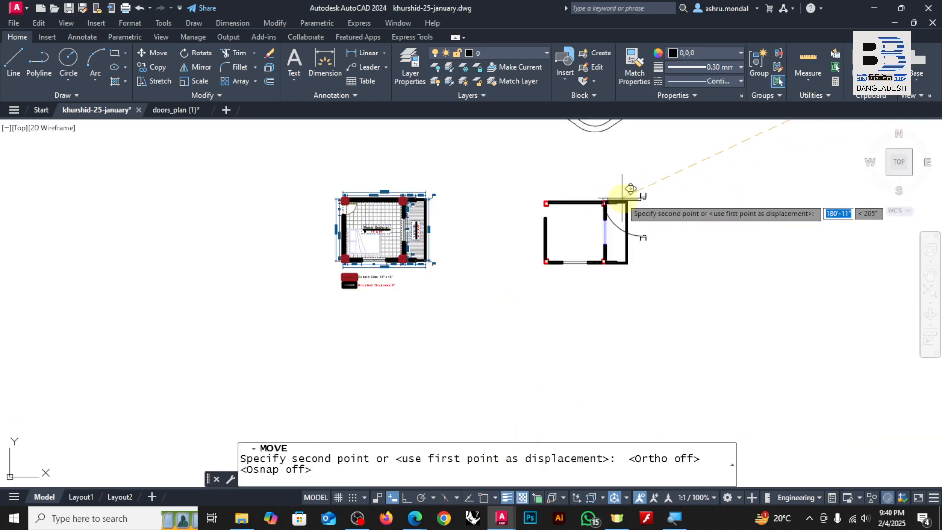
{"action": "scroll", "coordinate": [564, 180], "scroll_direction": "up", "scroll_amount": 4}
{"action": "key", "text": "Escape"}
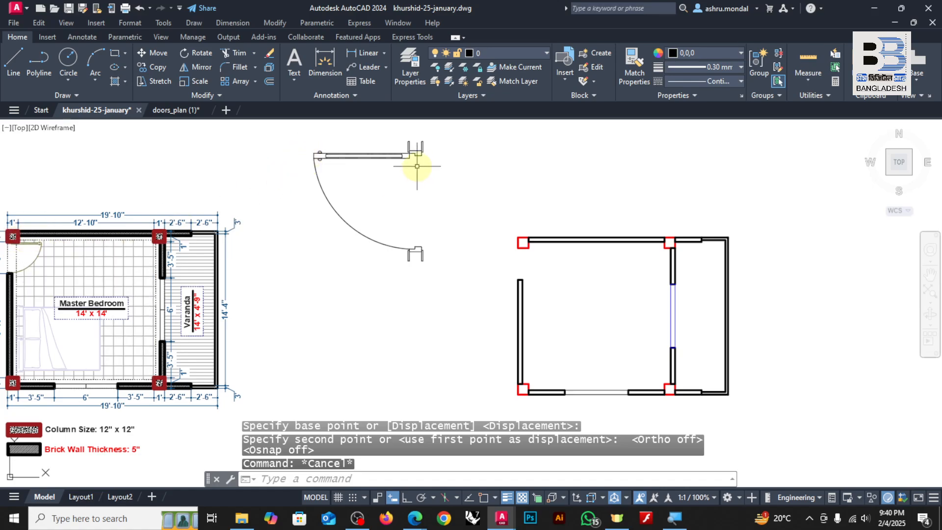
Rotate the door block 180° about its upper frame piece, with object snap and Ortho on.
{"action": "left_click", "coordinate": [409, 150]}
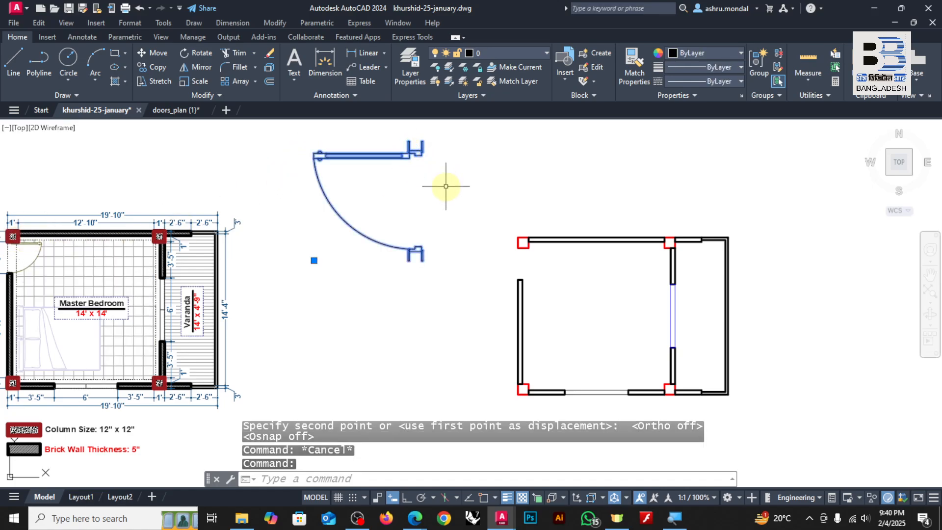
{"action": "type", "text": "o"}
{"action": "key", "text": "Return"}
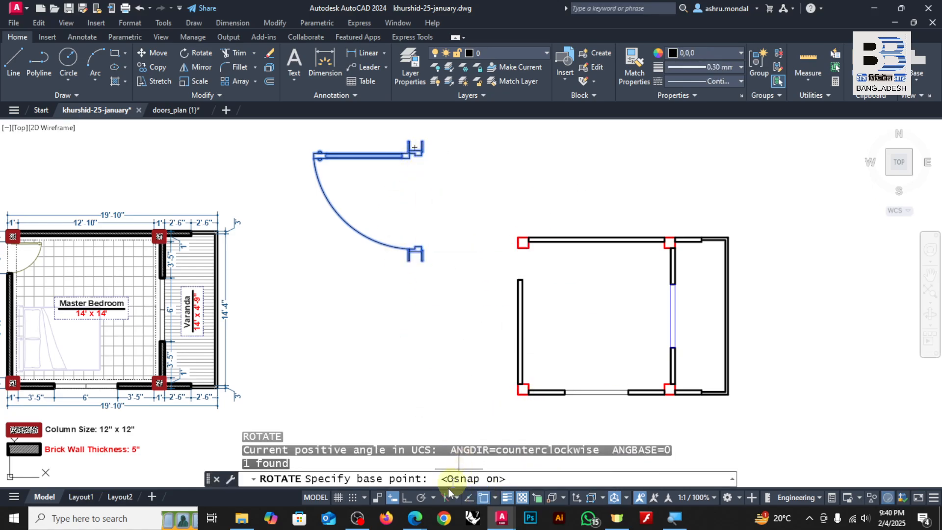
{"action": "left_click", "coordinate": [405, 501]}
{"action": "left_click", "coordinate": [420, 163]}
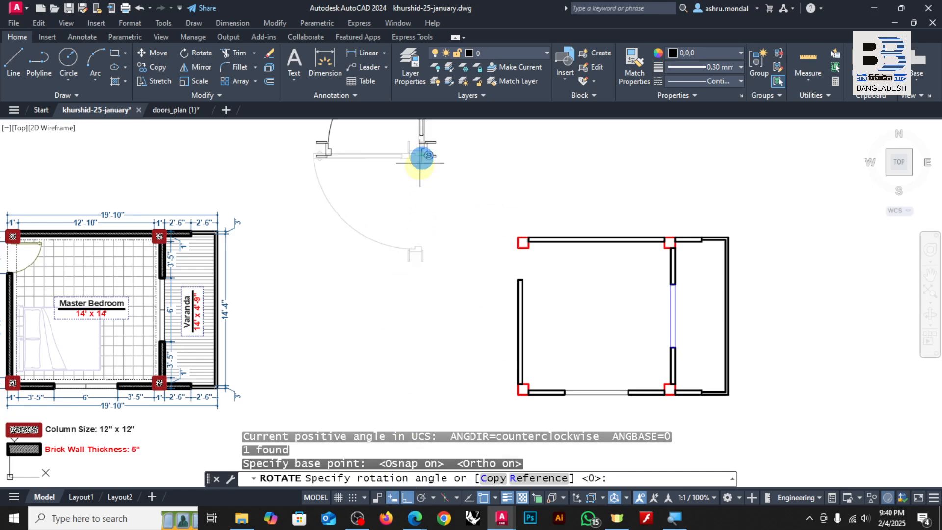
{"action": "left_click", "coordinate": [363, 187]}
Move the door block by its frame's upper-left corner onto the lower-left corner of the unfinished plan's upper-left column.
{"action": "scroll", "coordinate": [452, 229], "scroll_direction": "down", "scroll_amount": 3}
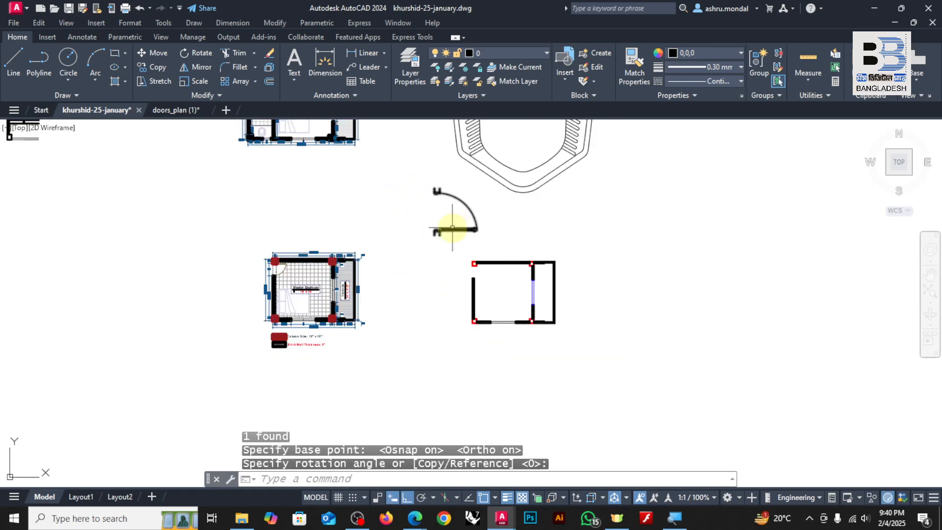
{"action": "scroll", "coordinate": [454, 223], "scroll_direction": "up", "scroll_amount": 4}
{"action": "left_click", "coordinate": [427, 236]}
{"action": "left_click", "coordinate": [392, 300]}
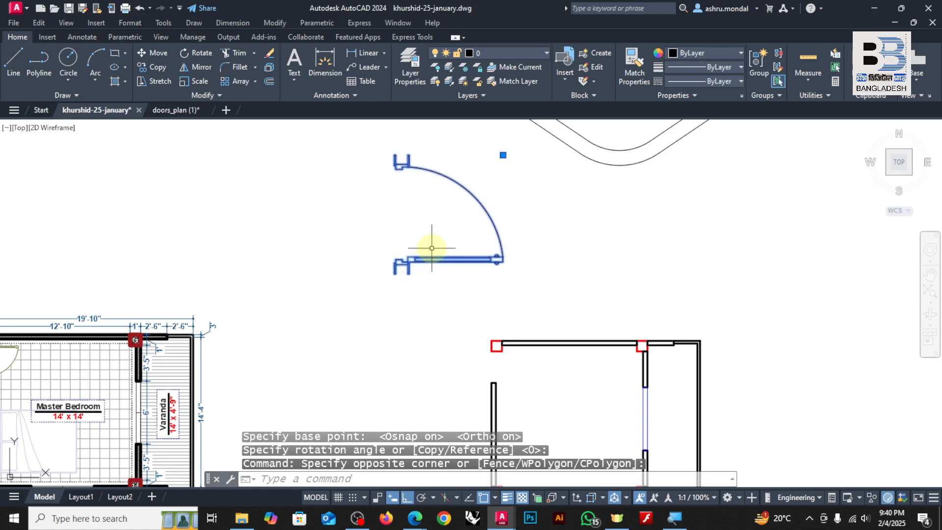
{"action": "key", "text": "Return"}
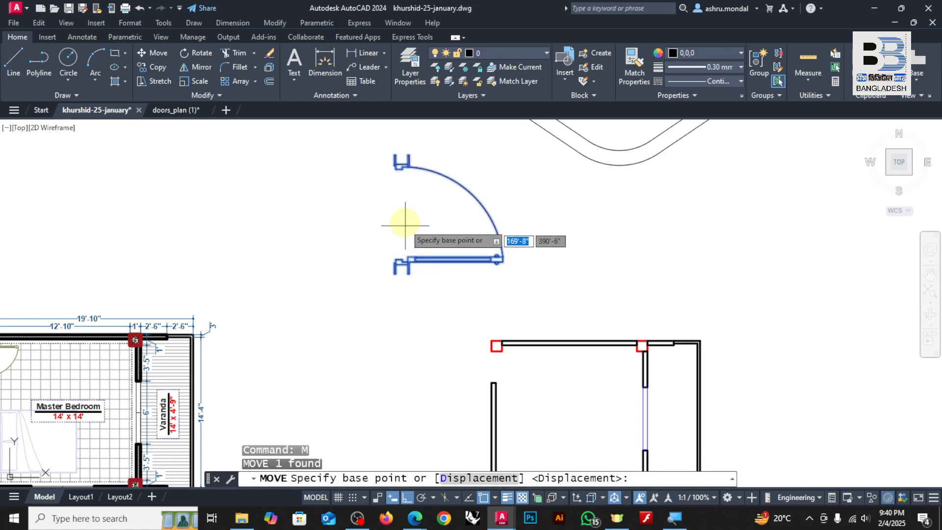
{"action": "left_click", "coordinate": [393, 154]}
{"action": "scroll", "coordinate": [506, 363], "scroll_direction": "up", "scroll_amount": 4}
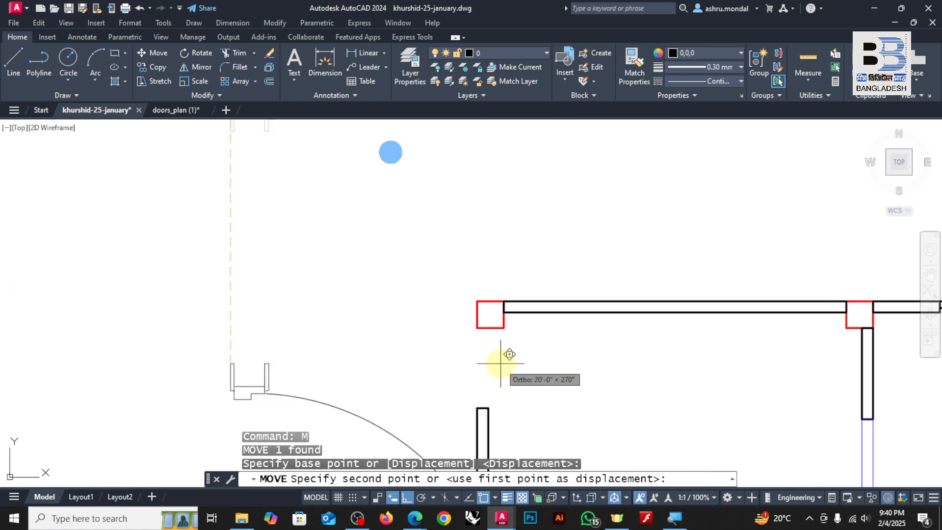
{"action": "left_click", "coordinate": [478, 328]}
{"action": "scroll", "coordinate": [554, 338], "scroll_direction": "down", "scroll_amount": 4}
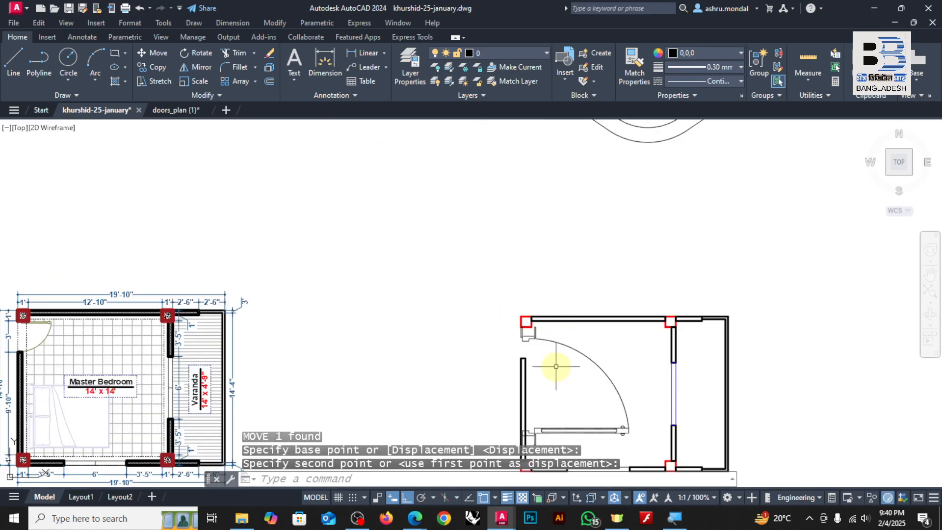
Mirror the door block across a horizontal line through the column's lower-left corner, erasing the source object.
{"action": "scroll", "coordinate": [533, 344], "scroll_direction": "up", "scroll_amount": 2}
{"action": "left_click", "coordinate": [563, 322]}
{"action": "left_click", "coordinate": [566, 353]}
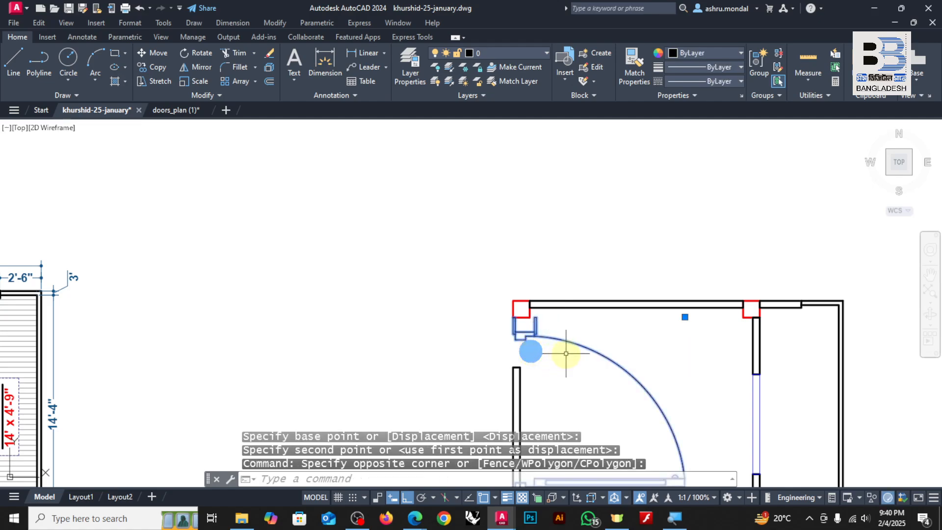
{"action": "type", "text": "mi"}
{"action": "key", "text": "Return"}
{"action": "scroll", "coordinate": [536, 319], "scroll_direction": "up", "scroll_amount": 3}
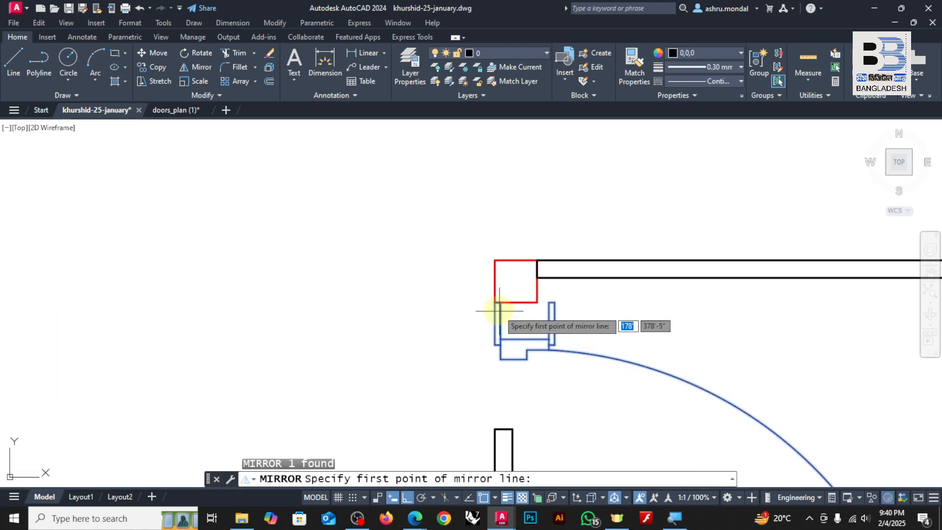
{"action": "left_click", "coordinate": [494, 303]}
{"action": "left_click", "coordinate": [618, 298]}
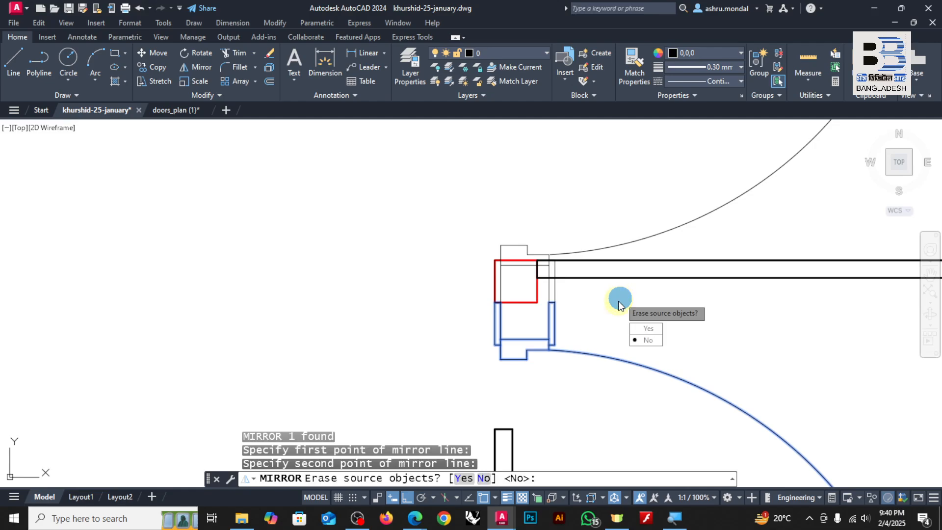
{"action": "left_click", "coordinate": [654, 335]}
{"action": "scroll", "coordinate": [596, 330], "scroll_direction": "down", "scroll_amount": 5}
Move the mirrored door block by its frame's upper-left corner onto the lower-left corner of the upper-left column.
{"action": "left_click", "coordinate": [572, 288]}
{"action": "scroll", "coordinate": [579, 267], "scroll_direction": "up", "scroll_amount": 4}
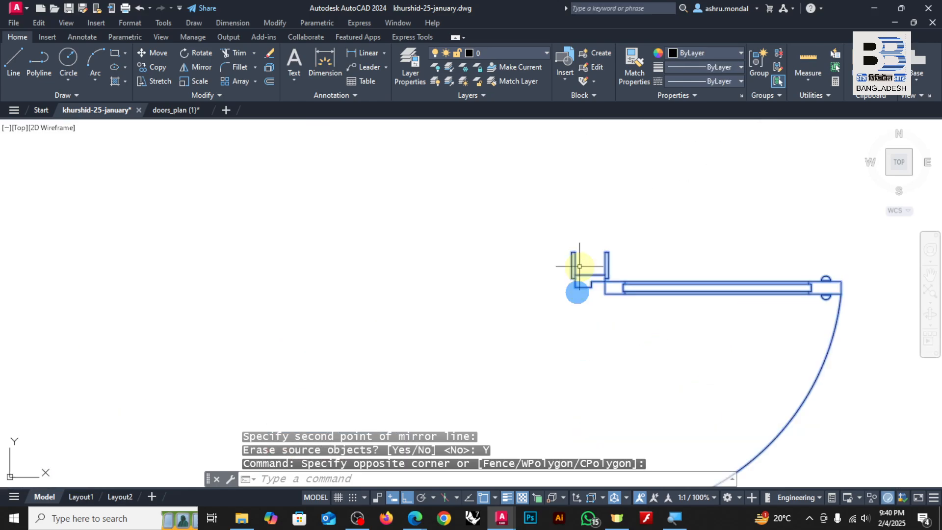
{"action": "left_click", "coordinate": [574, 267]}
{"action": "type", "text": "M"}
{"action": "key", "text": "Return"}
{"action": "scroll", "coordinate": [569, 258], "scroll_direction": "up", "scroll_amount": 6}
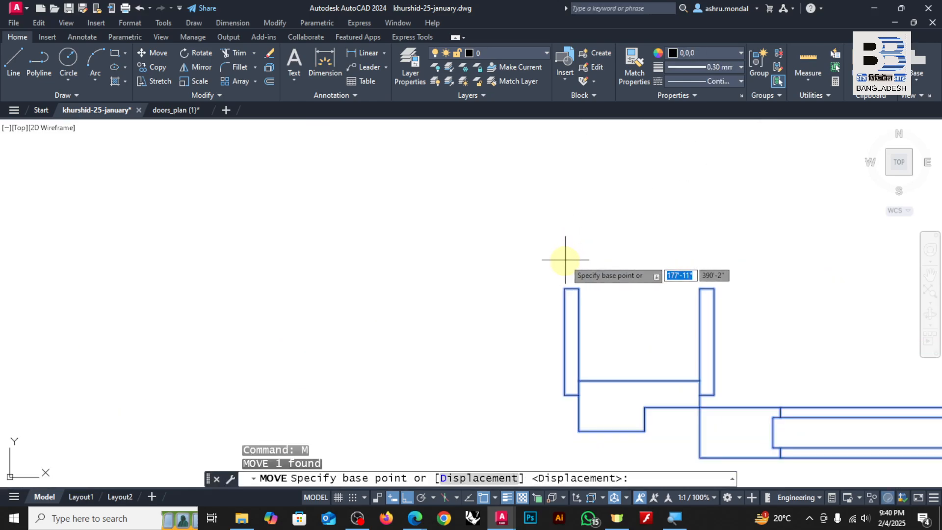
{"action": "left_click", "coordinate": [565, 288]}
{"action": "scroll", "coordinate": [565, 289], "scroll_direction": "down", "scroll_amount": 5}
{"action": "scroll", "coordinate": [549, 314], "scroll_direction": "up", "scroll_amount": 5}
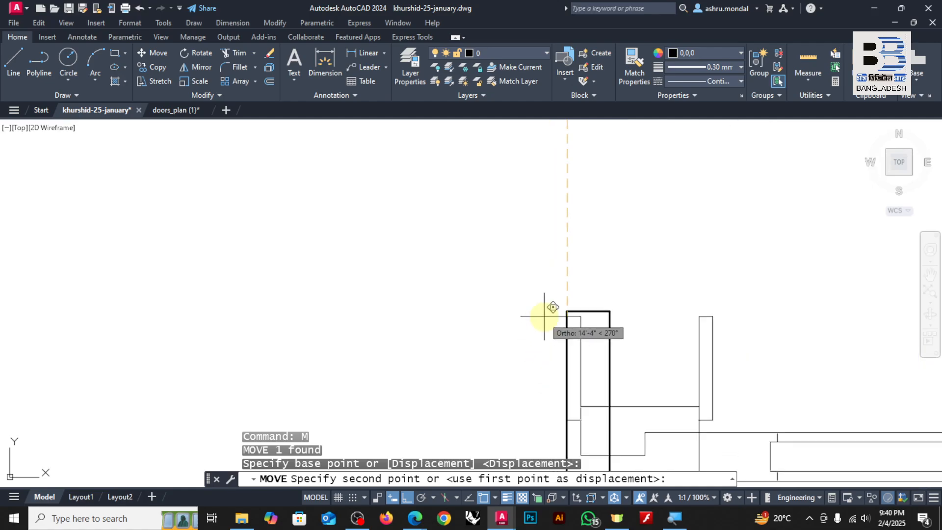
{"action": "scroll", "coordinate": [562, 275], "scroll_direction": "down", "scroll_amount": 5}
{"action": "scroll", "coordinate": [542, 274], "scroll_direction": "up", "scroll_amount": 5}
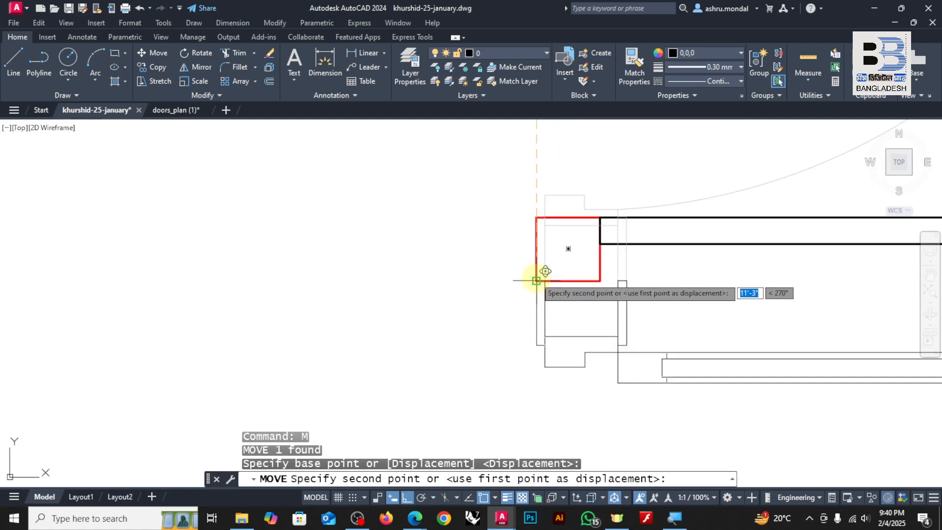
{"action": "left_click", "coordinate": [536, 280]}
{"action": "scroll", "coordinate": [536, 278], "scroll_direction": "down", "scroll_amount": 5}
{"action": "scroll", "coordinate": [622, 295], "scroll_direction": "up", "scroll_amount": 5}
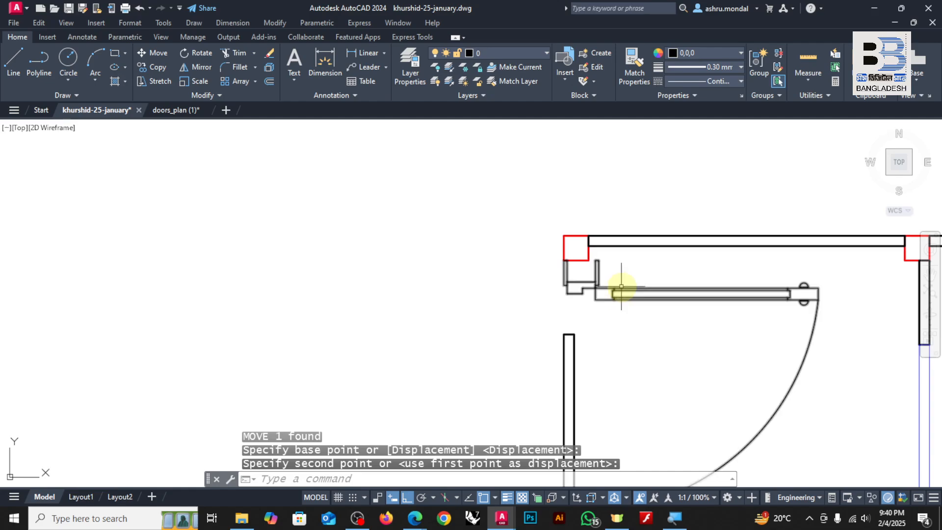
{"action": "key", "text": "Escape"}
Scale the door block by reference from the column corner, fitting its full frame length to the 3' opening down to the wall end.
{"action": "left_click", "coordinate": [635, 269]}
{"action": "left_click", "coordinate": [589, 301]}
{"action": "scroll", "coordinate": [614, 304], "scroll_direction": "down", "scroll_amount": 4}
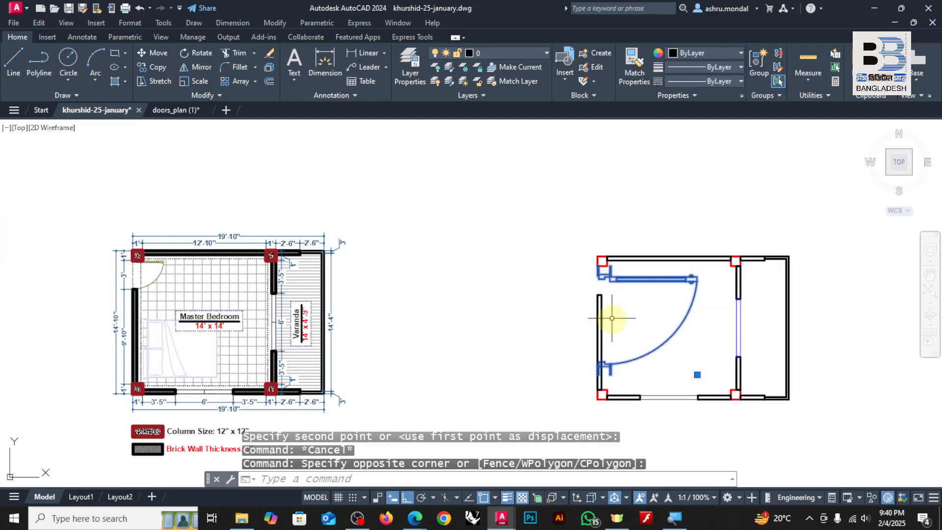
{"action": "scroll", "coordinate": [613, 309], "scroll_direction": "up", "scroll_amount": 2}
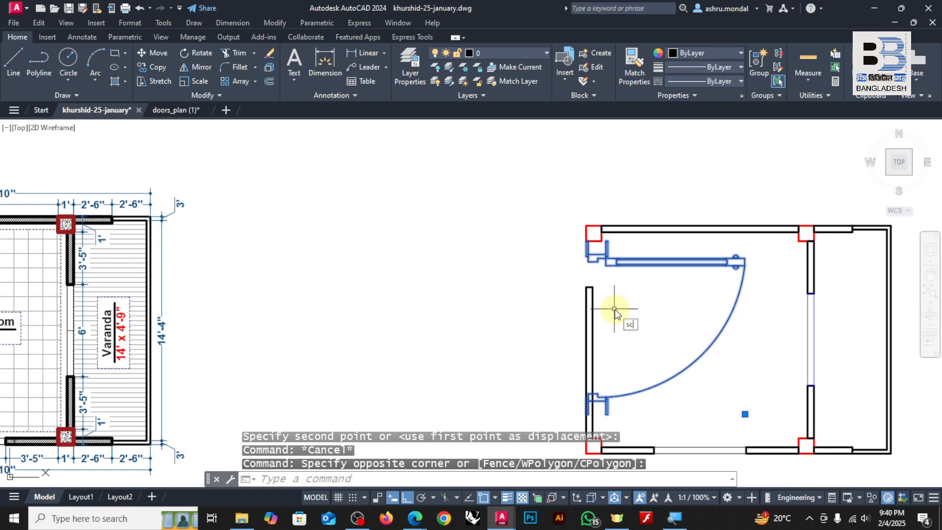
{"action": "key", "text": "Return"}
{"action": "scroll", "coordinate": [614, 228], "scroll_direction": "up", "scroll_amount": 4}
{"action": "left_click", "coordinate": [606, 235]}
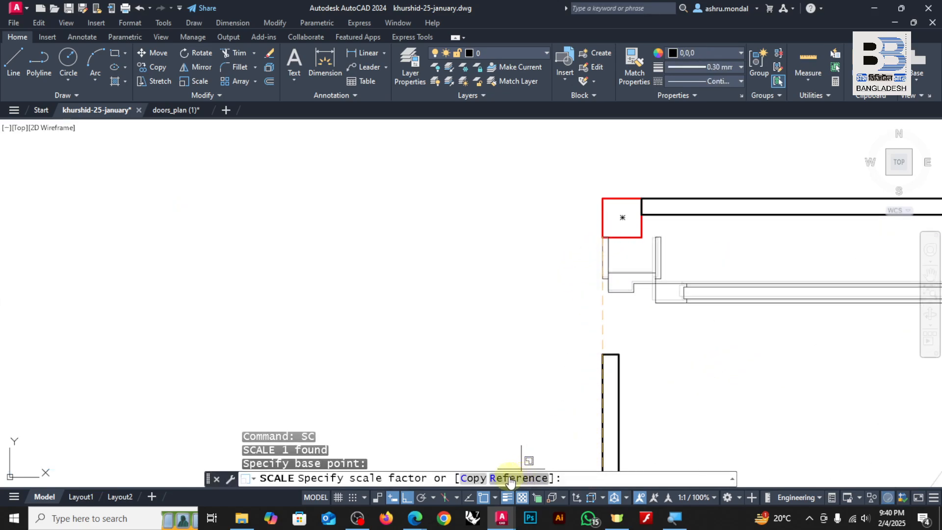
{"action": "type", "text": "r"}
{"action": "key", "text": "Return"}
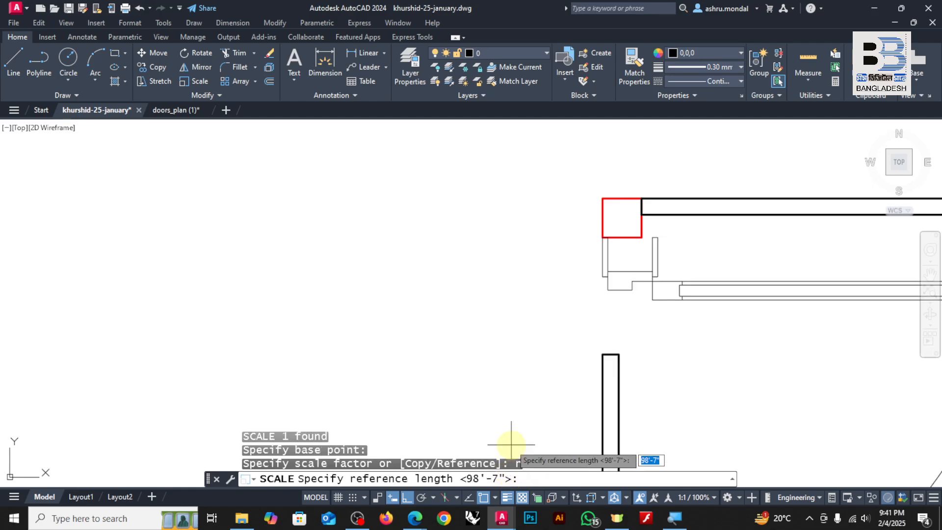
{"action": "left_click", "coordinate": [603, 237]}
{"action": "scroll", "coordinate": [604, 185], "scroll_direction": "down", "scroll_amount": 3}
{"action": "scroll", "coordinate": [604, 331], "scroll_direction": "up", "scroll_amount": 5}
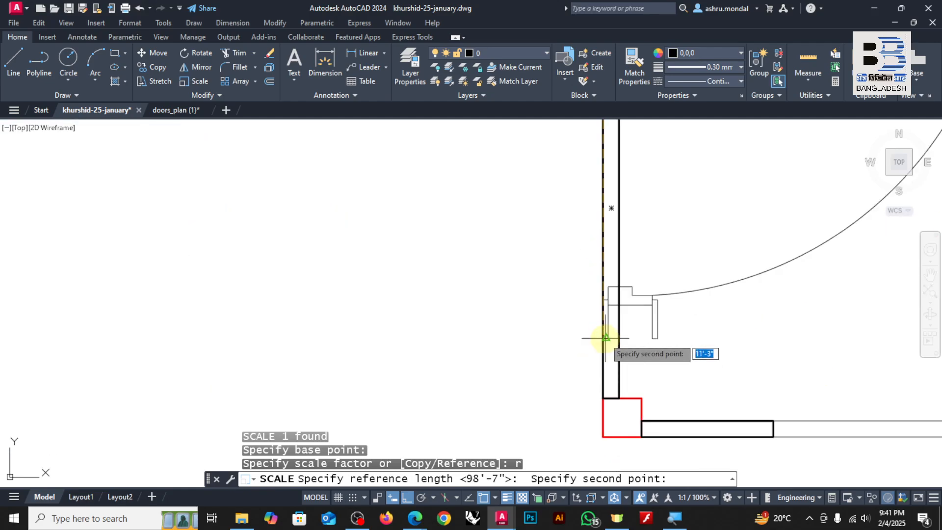
{"action": "scroll", "coordinate": [605, 343], "scroll_direction": "up", "scroll_amount": 5}
{"action": "left_click", "coordinate": [603, 320]}
{"action": "scroll", "coordinate": [603, 324], "scroll_direction": "down", "scroll_amount": 7}
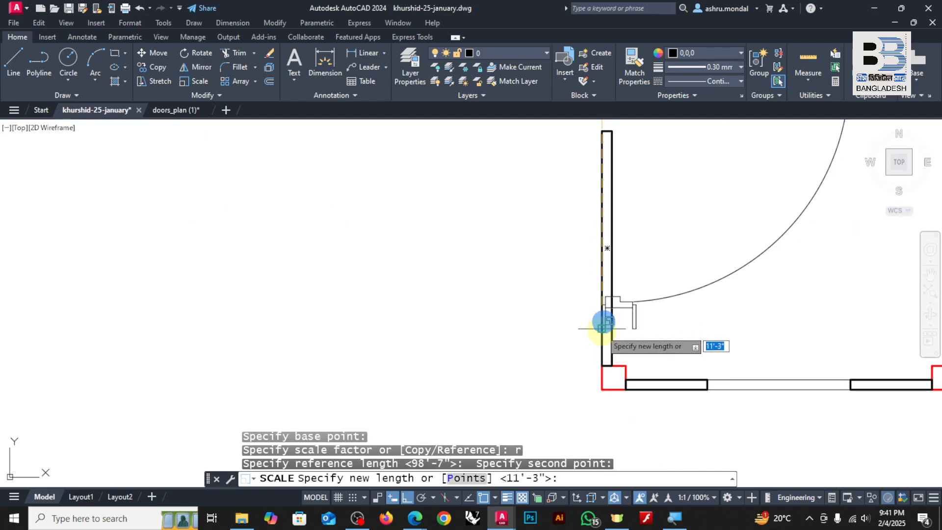
{"action": "scroll", "coordinate": [604, 324], "scroll_direction": "down", "scroll_amount": 4}
{"action": "scroll", "coordinate": [596, 267], "scroll_direction": "up", "scroll_amount": 10}
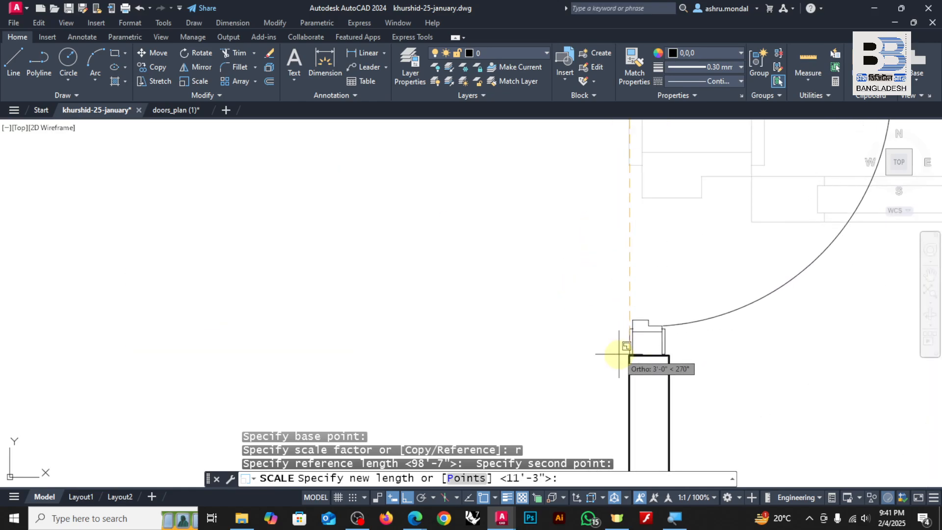
{"action": "left_click", "coordinate": [628, 353]}
{"action": "scroll", "coordinate": [561, 340], "scroll_direction": "down", "scroll_amount": 5}
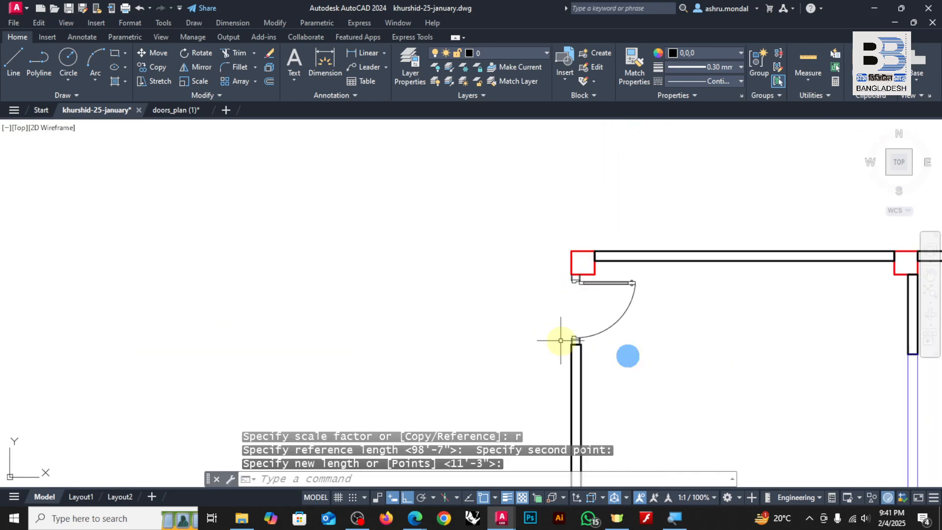
{"action": "scroll", "coordinate": [613, 300], "scroll_direction": "up", "scroll_amount": 2}
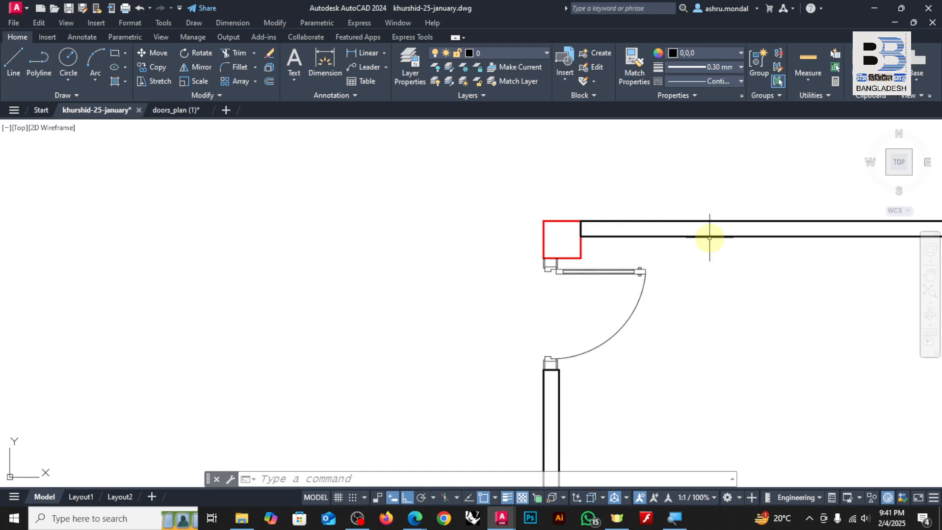
{"action": "scroll", "coordinate": [478, 295], "scroll_direction": "down", "scroll_amount": 2}
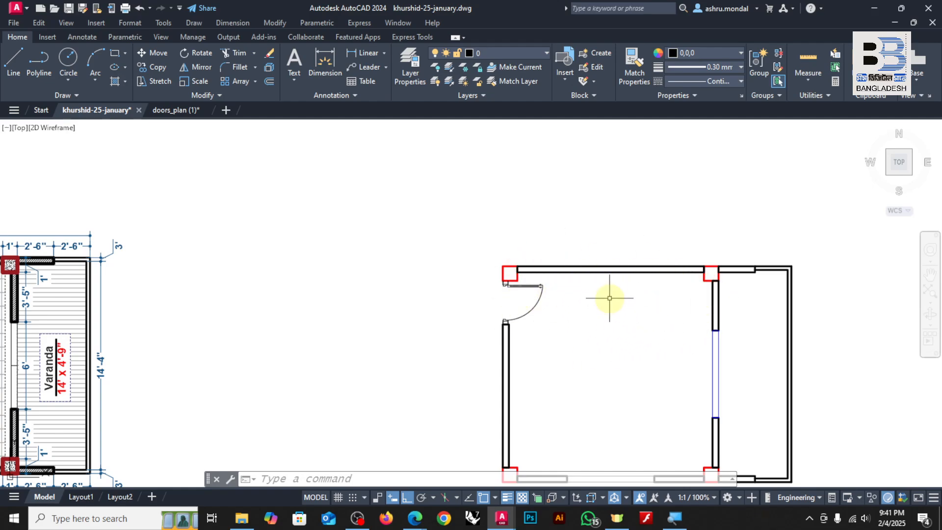
Compare the unfinished plan with the finished reference plan, examining the Master Bedroom label and the surrounding room details.
{"action": "scroll", "coordinate": [565, 314], "scroll_direction": "up", "scroll_amount": 2}
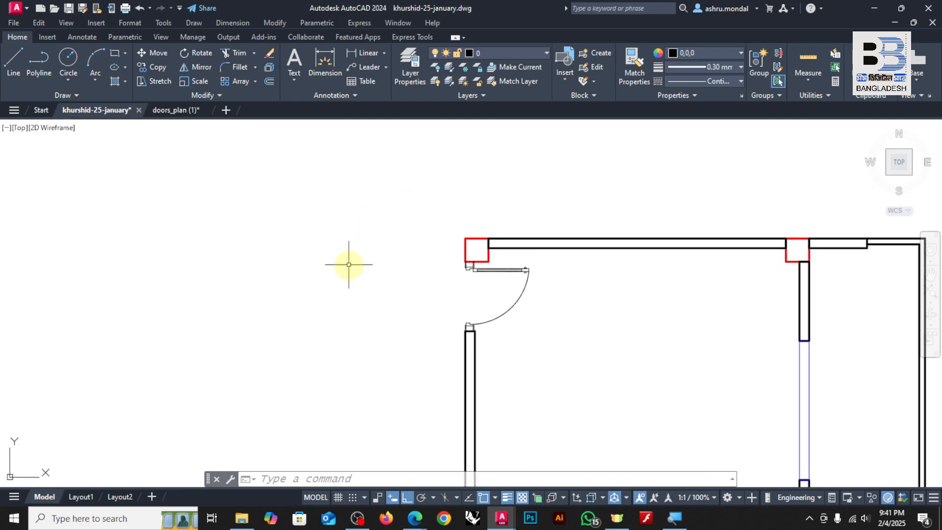
{"action": "scroll", "coordinate": [490, 243], "scroll_direction": "down", "scroll_amount": 2}
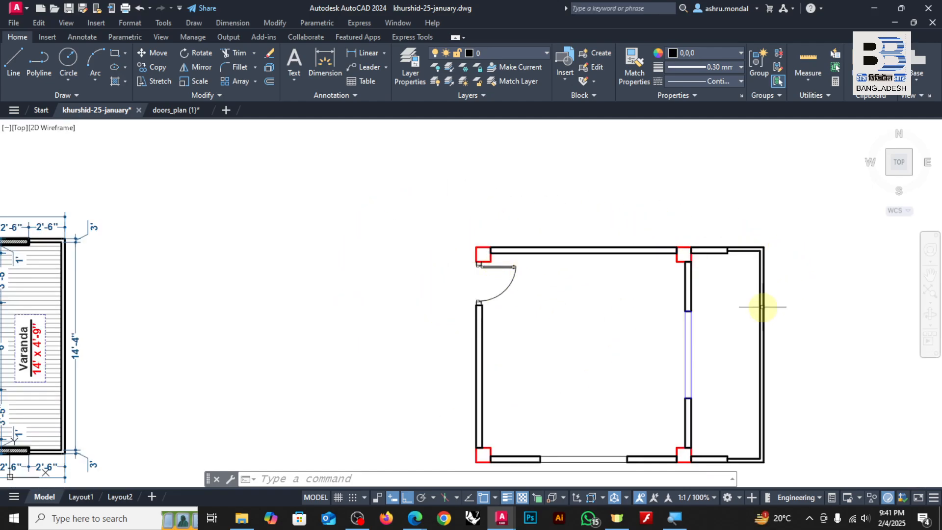
{"action": "scroll", "coordinate": [840, 239], "scroll_direction": "up", "scroll_amount": 2}
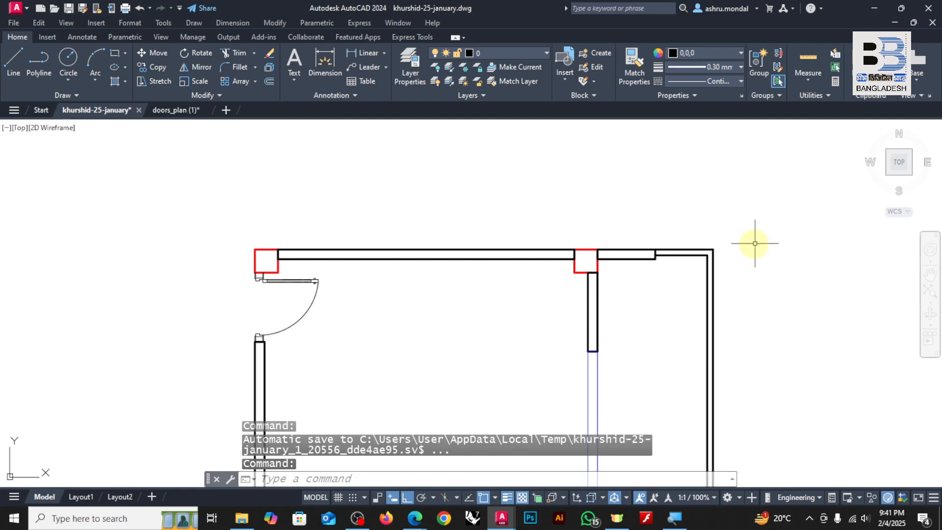
{"action": "scroll", "coordinate": [578, 189], "scroll_direction": "down", "scroll_amount": 3}
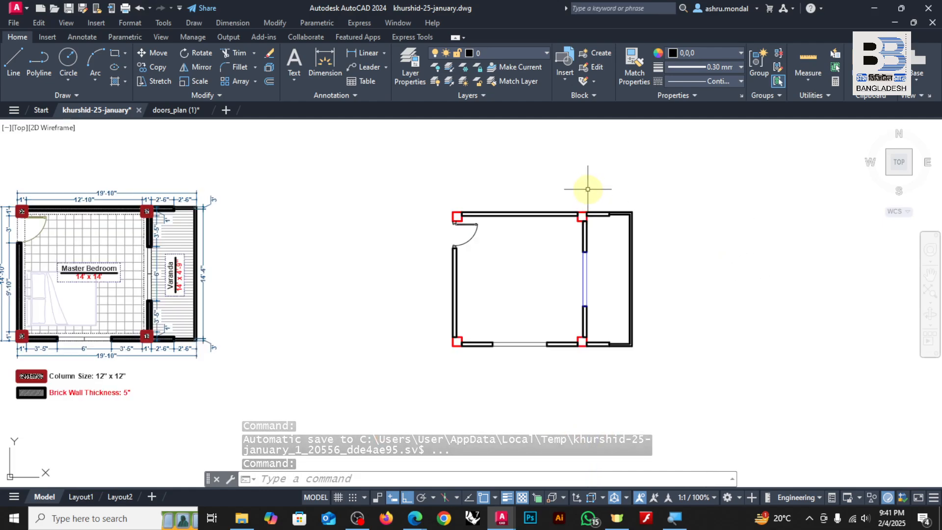
{"action": "scroll", "coordinate": [6, 303], "scroll_direction": "up", "scroll_amount": 4}
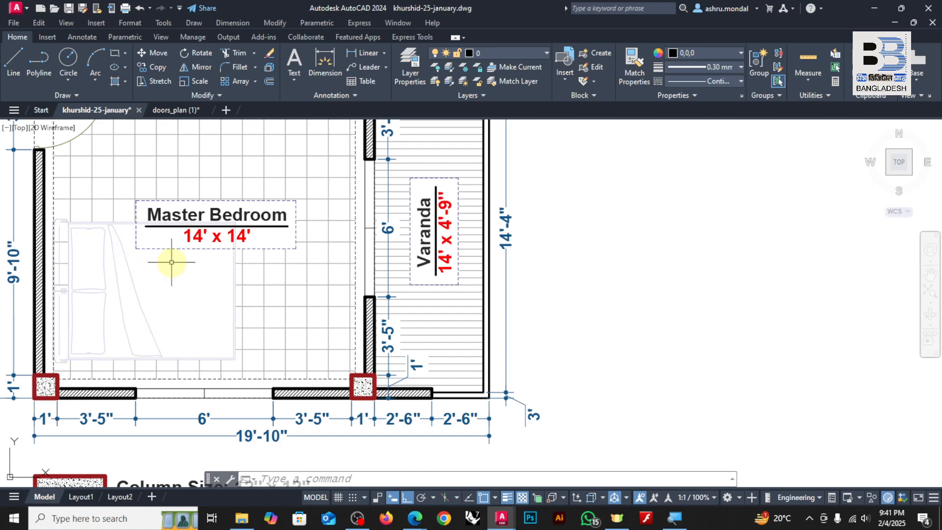
{"action": "scroll", "coordinate": [126, 267], "scroll_direction": "down", "scroll_amount": 5}
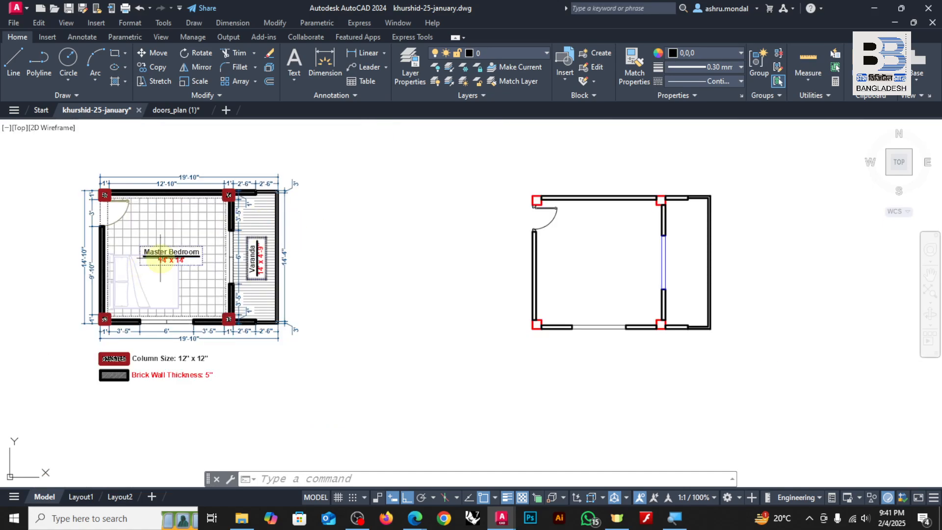
{"action": "scroll", "coordinate": [147, 277], "scroll_direction": "up", "scroll_amount": 4}
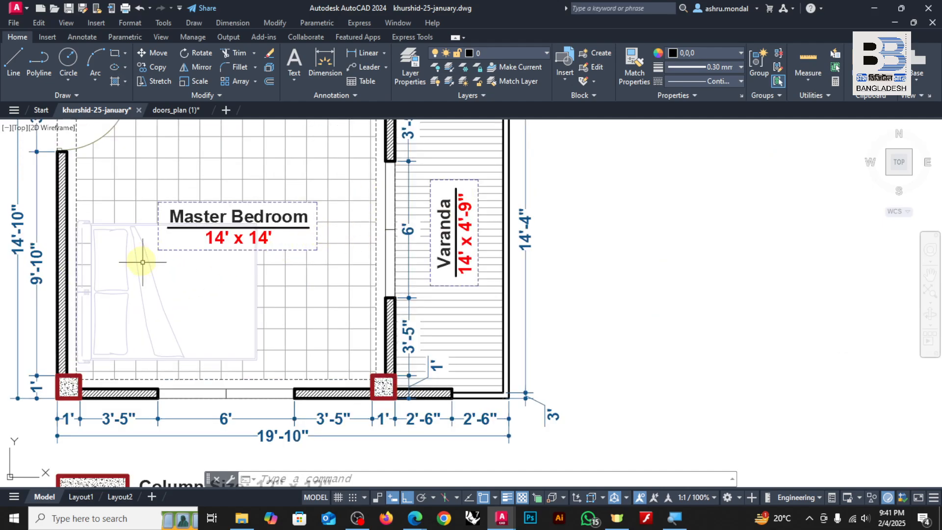
{"action": "scroll", "coordinate": [168, 255], "scroll_direction": "down", "scroll_amount": 4}
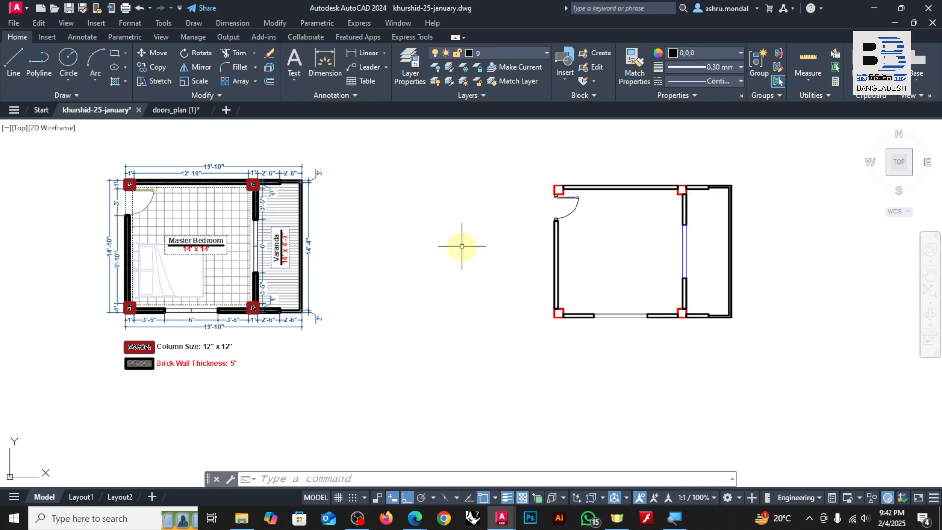
{"action": "scroll", "coordinate": [183, 206], "scroll_direction": "up", "scroll_amount": 4}
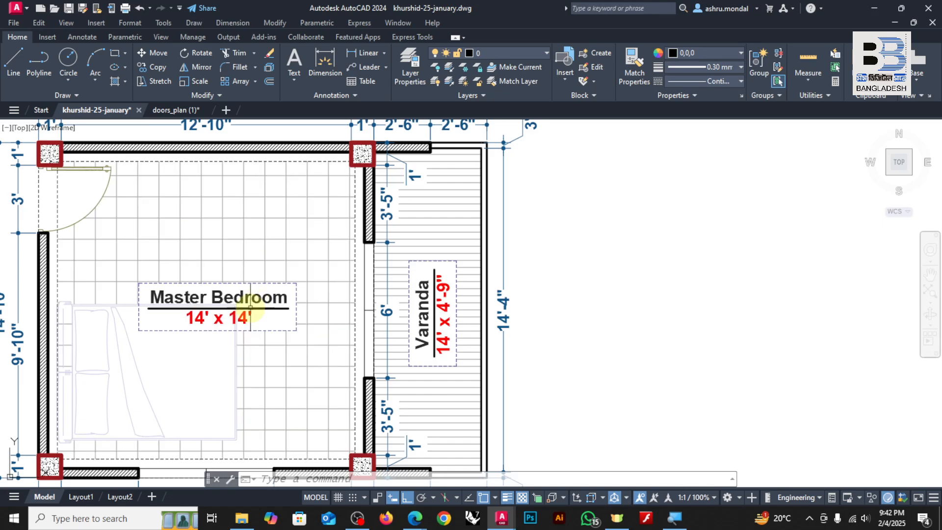
{"action": "scroll", "coordinate": [247, 310], "scroll_direction": "up", "scroll_amount": 4}
{"action": "scroll", "coordinate": [288, 285], "scroll_direction": "down", "scroll_amount": 6}
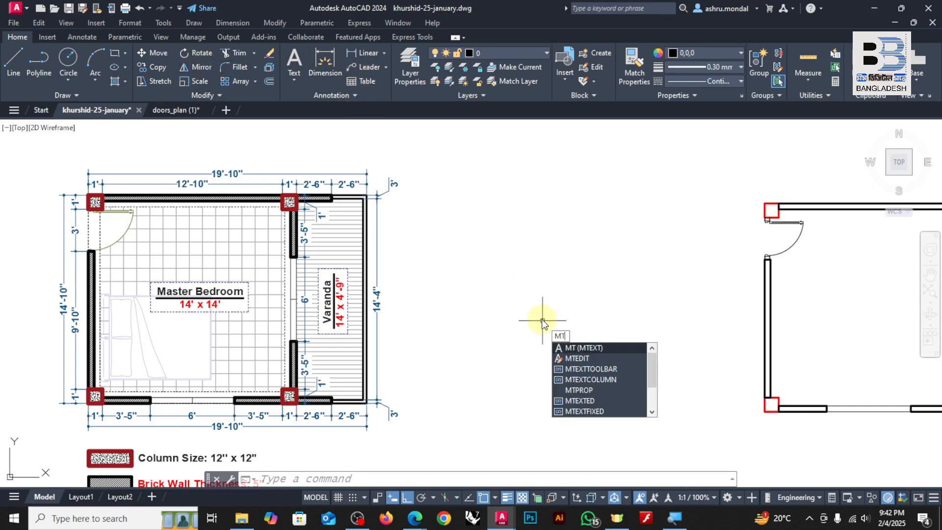
Create multiline text in the empty space between the two plans with "Master Bedroom" as its first line.
{"action": "key", "text": "Return"}
{"action": "left_click", "coordinate": [539, 269]}
{"action": "left_click", "coordinate": [564, 366]}
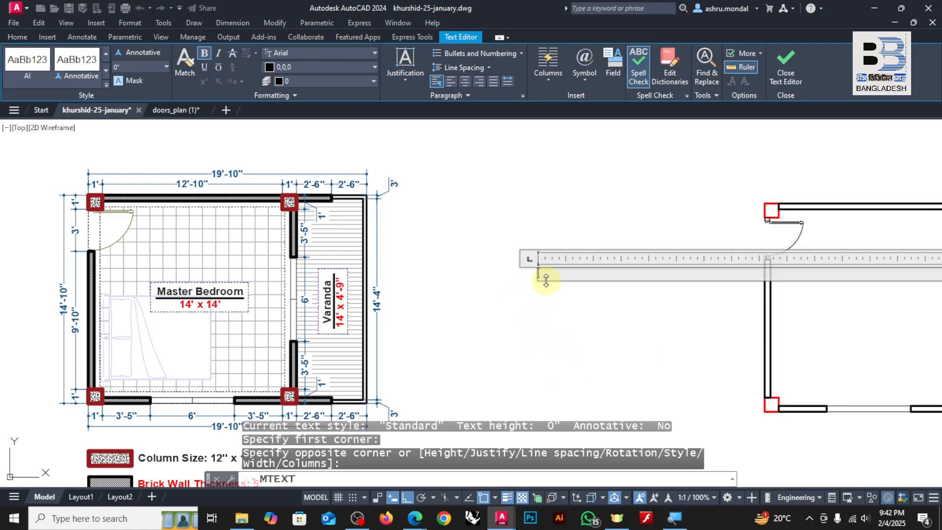
{"action": "scroll", "coordinate": [546, 280], "scroll_direction": "up", "scroll_amount": 2}
{"action": "type", "text": "Ma"}
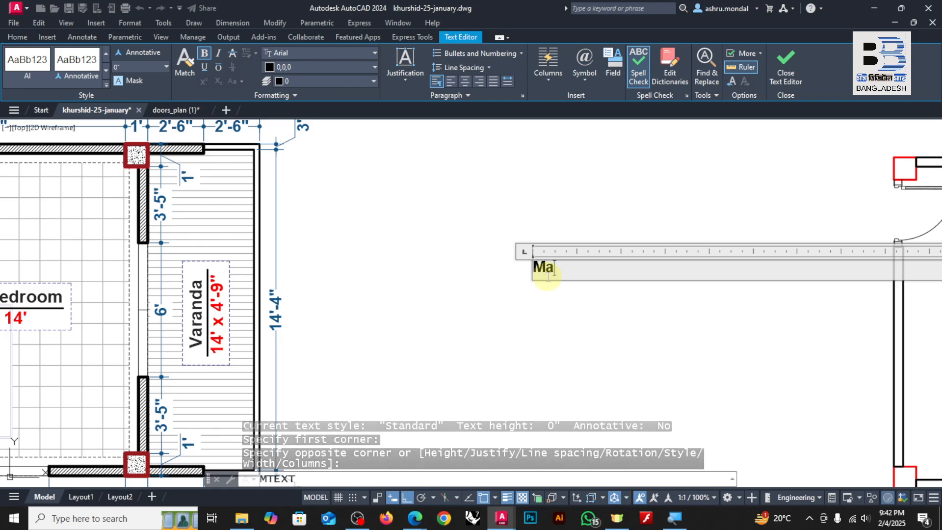
{"action": "type", "text": "ster"}
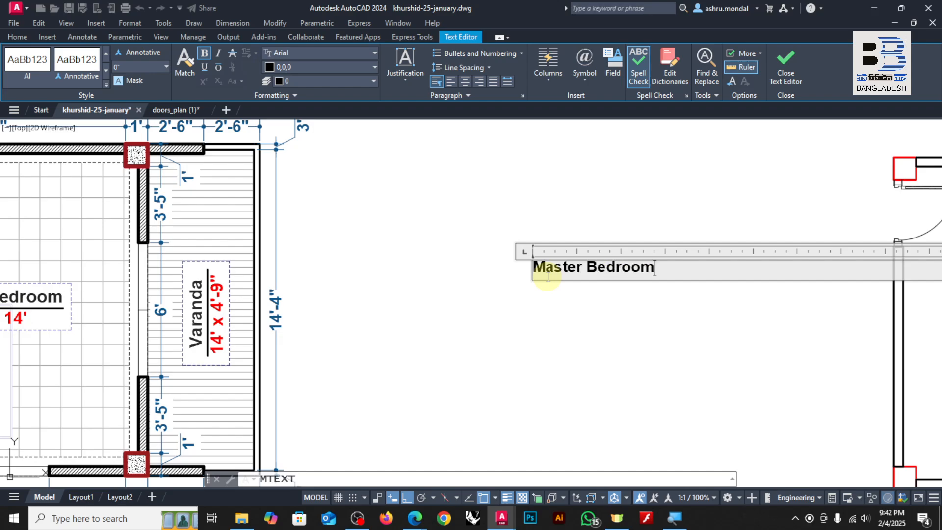
{"action": "type", "text": "Bedroom"}
{"action": "key", "text": "Return"}
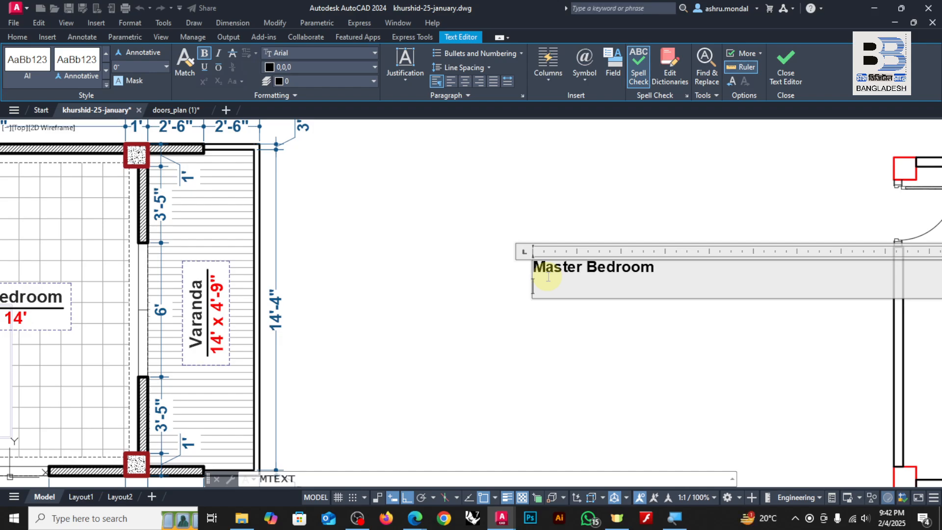
Add "14' x 14'" as the second text line, indent it to centre under the title, and colour it red.
{"action": "scroll", "coordinate": [549, 276], "scroll_direction": "down", "scroll_amount": 3}
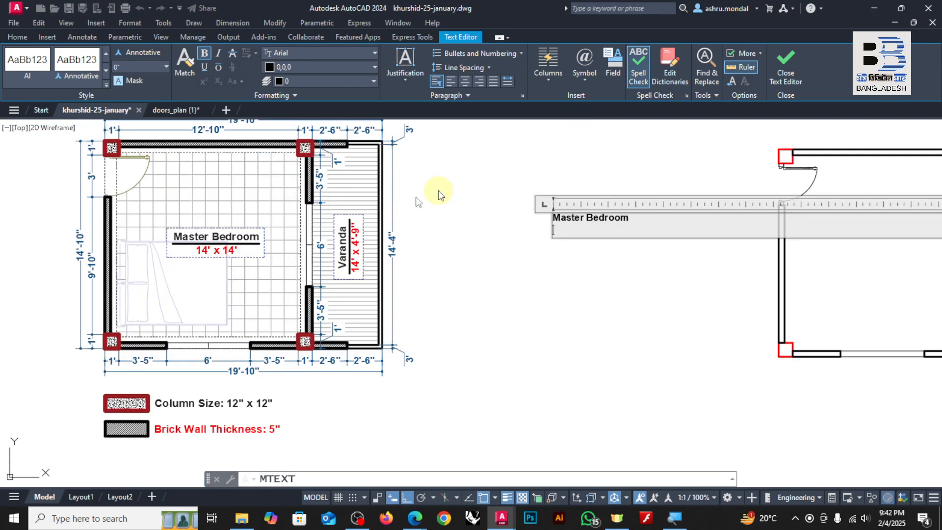
{"action": "scroll", "coordinate": [293, 238], "scroll_direction": "up", "scroll_amount": 3}
{"action": "scroll", "coordinate": [784, 228], "scroll_direction": "up", "scroll_amount": 3}
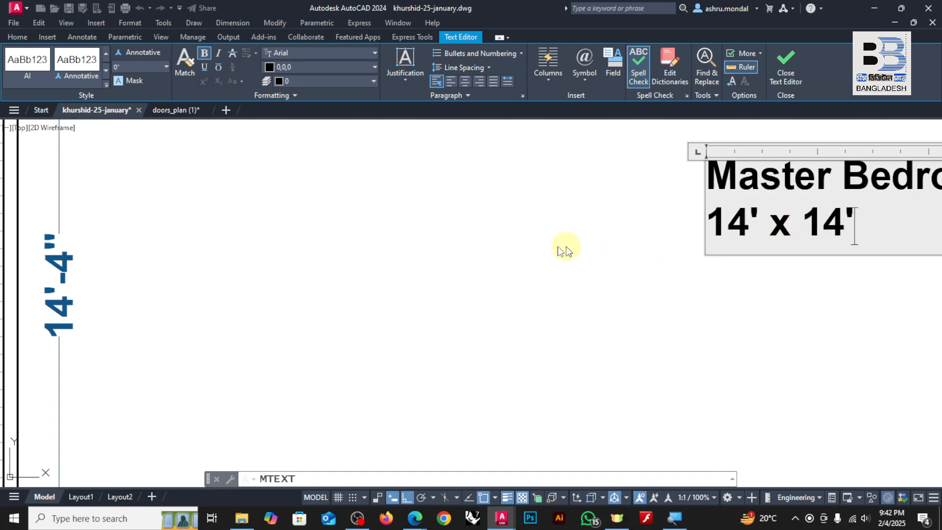
{"action": "scroll", "coordinate": [565, 249], "scroll_direction": "down", "scroll_amount": 1}
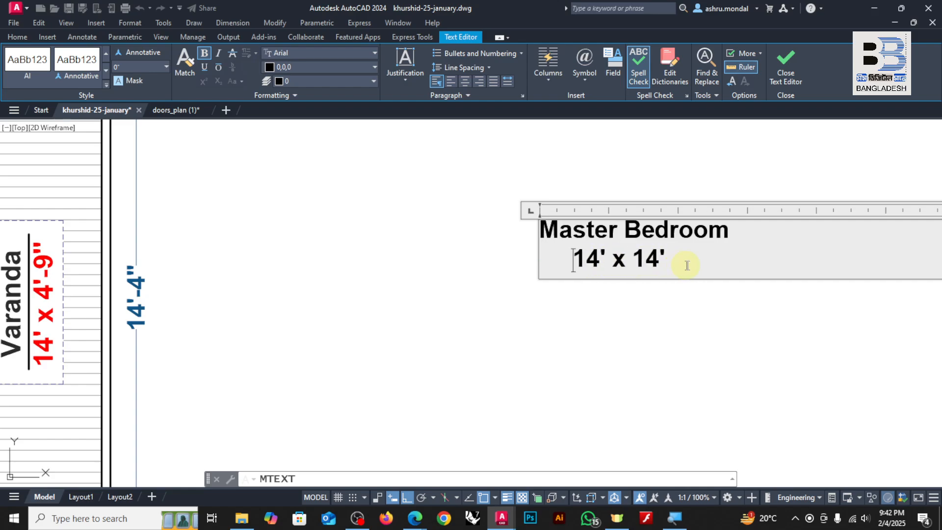
{"action": "left_click_drag", "start_coordinate": [685, 254], "coordinate": [587, 254]}
{"action": "left_click", "coordinate": [276, 67]}
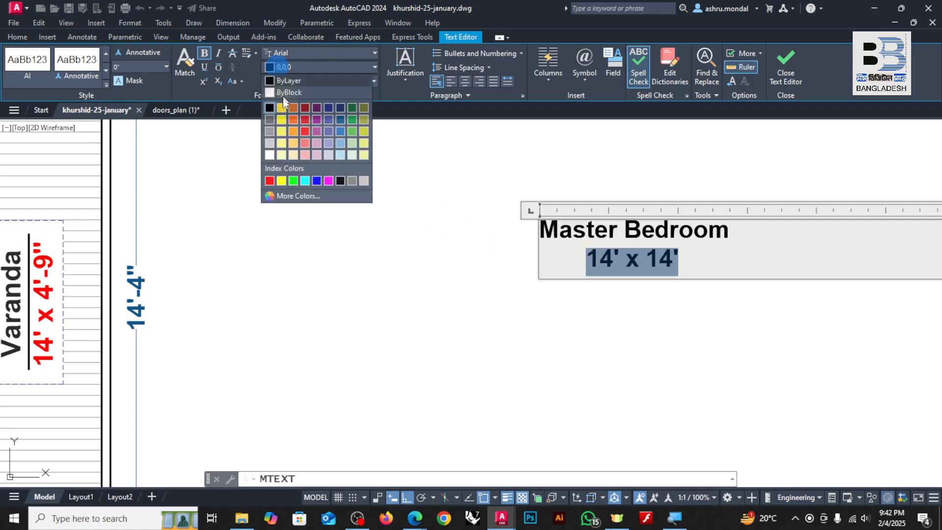
{"action": "left_click", "coordinate": [269, 184]}
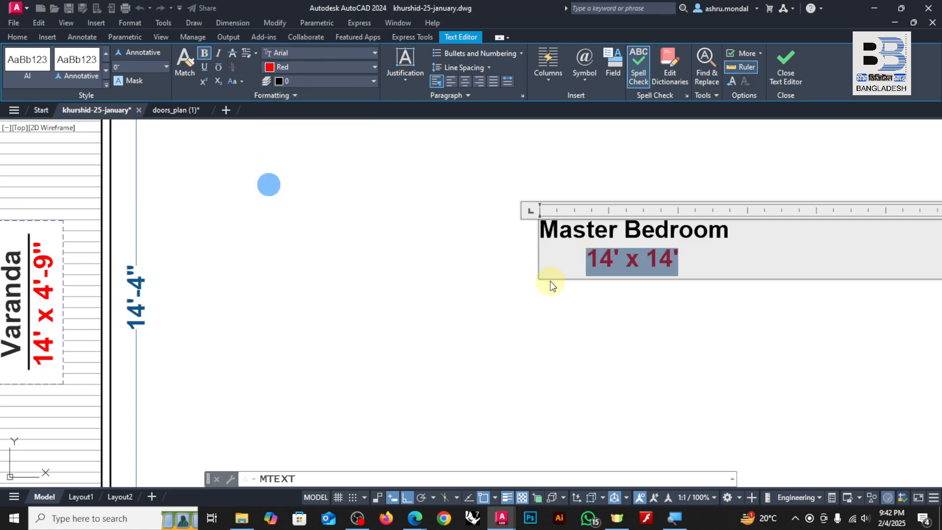
{"action": "left_click", "coordinate": [518, 295]}
{"action": "scroll", "coordinate": [540, 255], "scroll_direction": "down", "scroll_amount": 3}
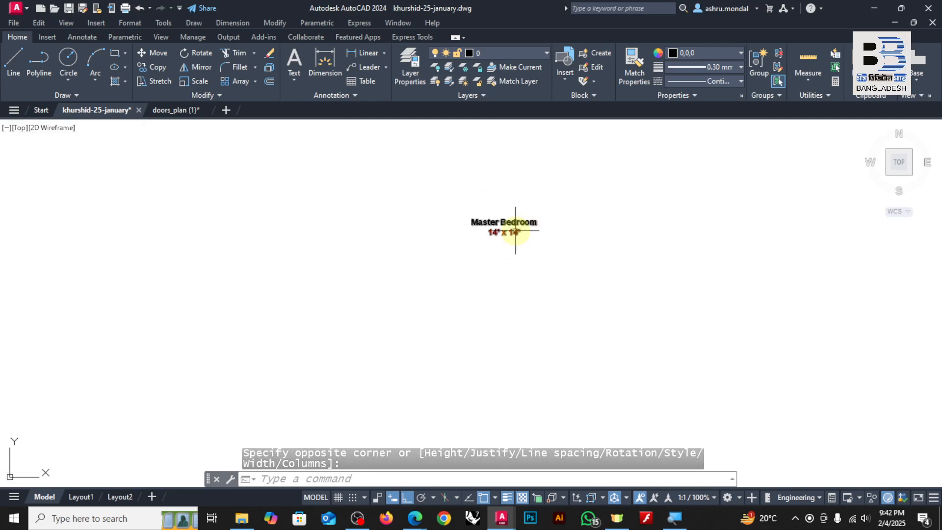
Scale up the new room label from a point on its text until slightly larger than the reference plan's Master Bedroom label.
{"action": "scroll", "coordinate": [512, 206], "scroll_direction": "down", "scroll_amount": 2}
{"action": "left_click", "coordinate": [553, 199]}
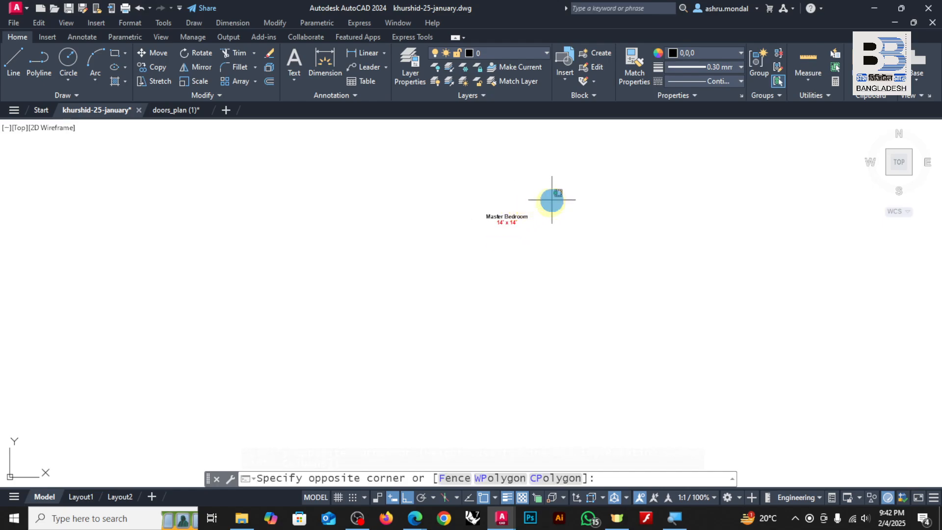
{"action": "left_click", "coordinate": [480, 258]}
{"action": "type", "text": "sc"}
{"action": "key", "text": "Return"}
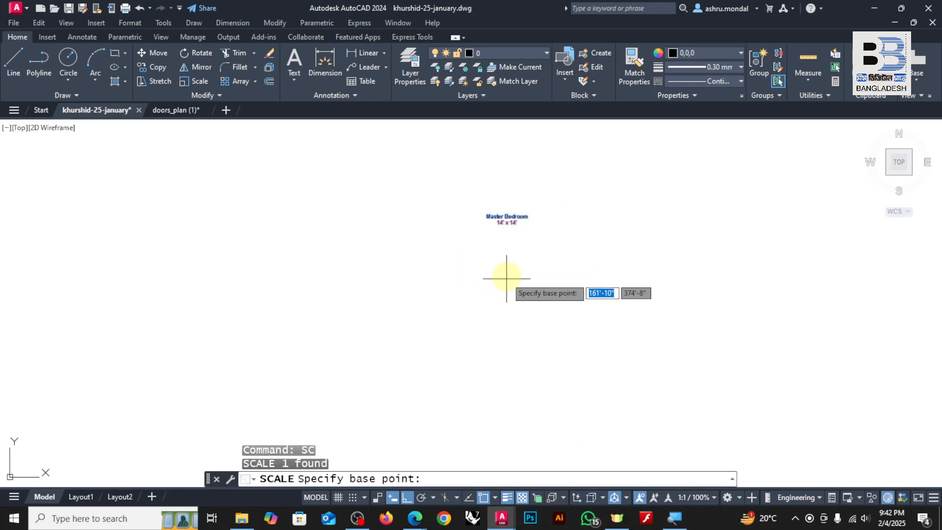
{"action": "left_click", "coordinate": [511, 221]}
{"action": "scroll", "coordinate": [541, 276], "scroll_direction": "up", "scroll_amount": 3}
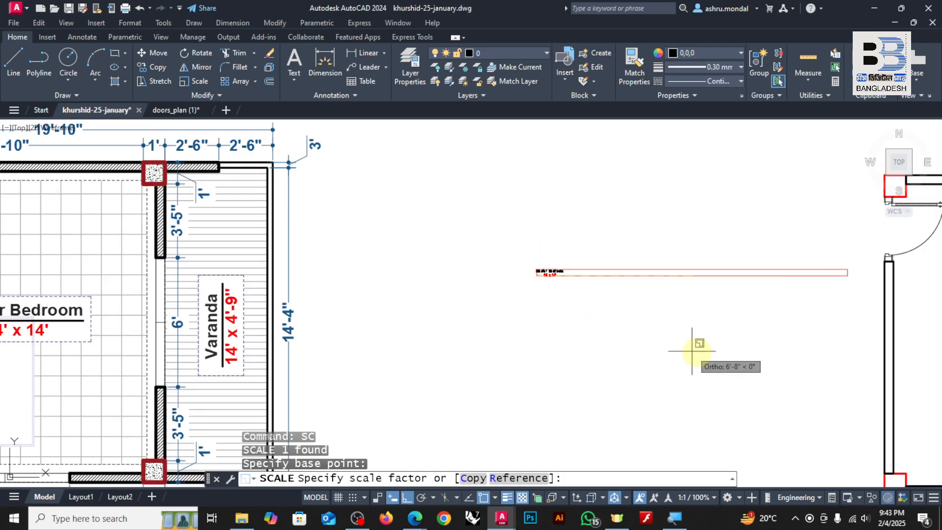
{"action": "scroll", "coordinate": [746, 354], "scroll_direction": "down", "scroll_amount": 5}
{"action": "scroll", "coordinate": [741, 370], "scroll_direction": "up", "scroll_amount": 2}
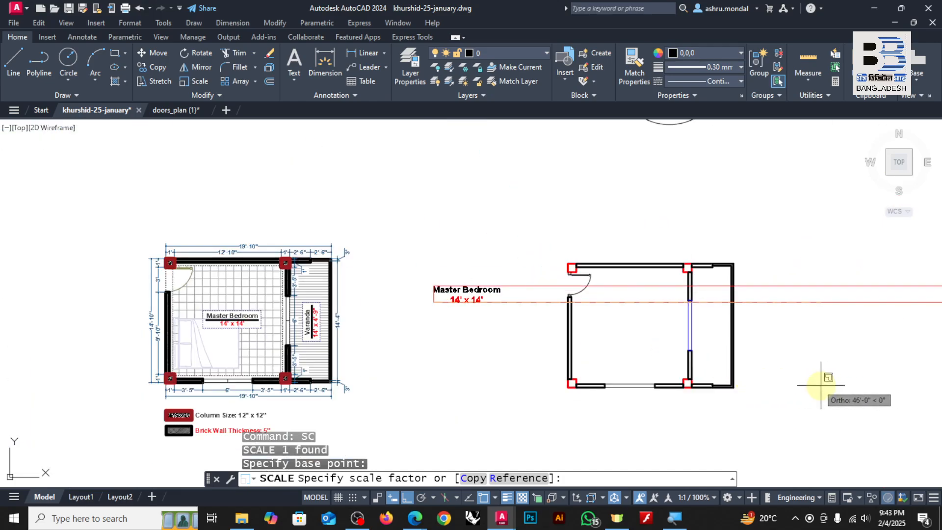
{"action": "left_click", "coordinate": [836, 386]}
Move the room label into the middle of the unfinished plan's bedroom, with Ortho and object snap turned off.
{"action": "scroll", "coordinate": [531, 307], "scroll_direction": "up", "scroll_amount": 2}
{"action": "left_click", "coordinate": [416, 316]}
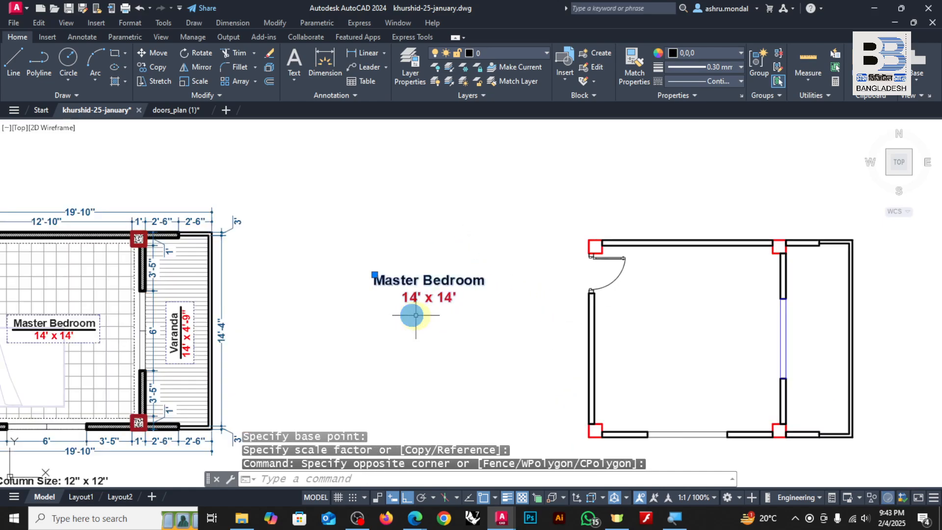
{"action": "left_click", "coordinate": [431, 318]}
{"action": "type", "text": "m"}
{"action": "key", "text": "Return"}
{"action": "left_click", "coordinate": [375, 275]}
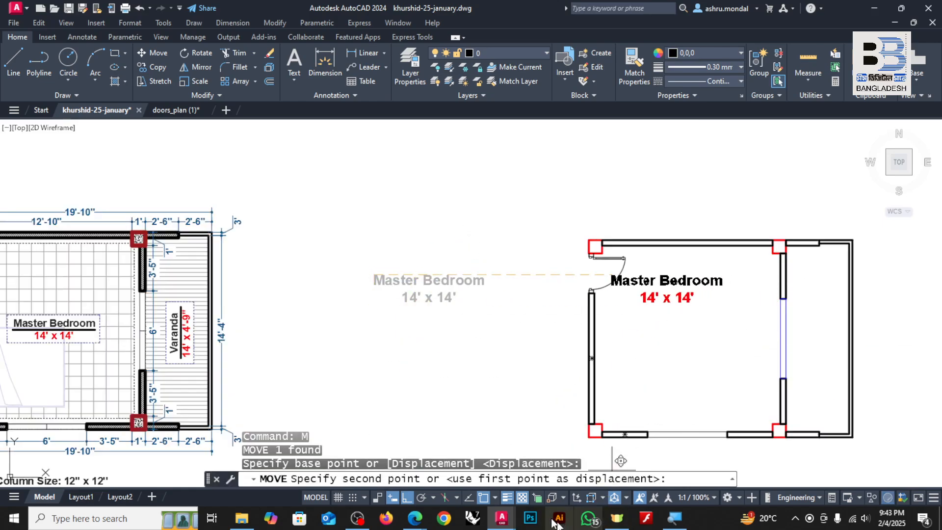
{"action": "left_click", "coordinate": [407, 497]}
{"action": "left_click", "coordinate": [484, 497]}
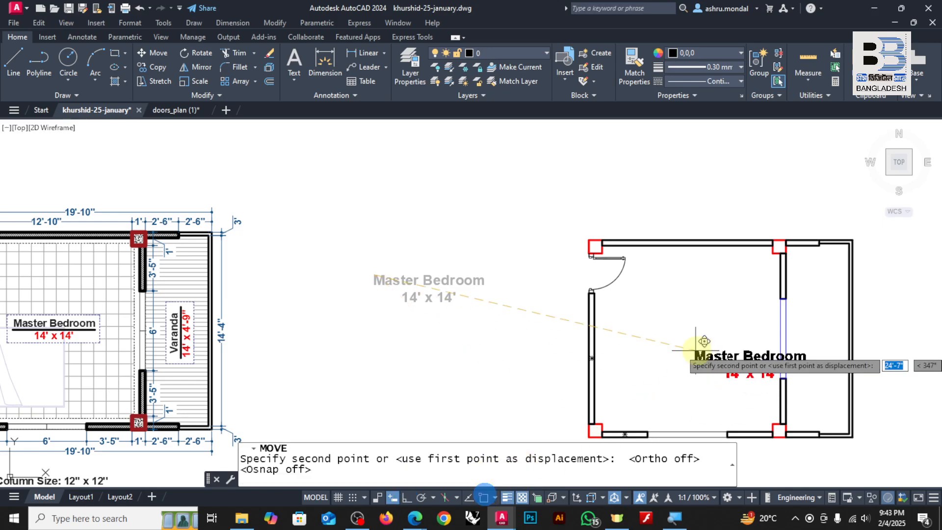
{"action": "left_click", "coordinate": [631, 320]}
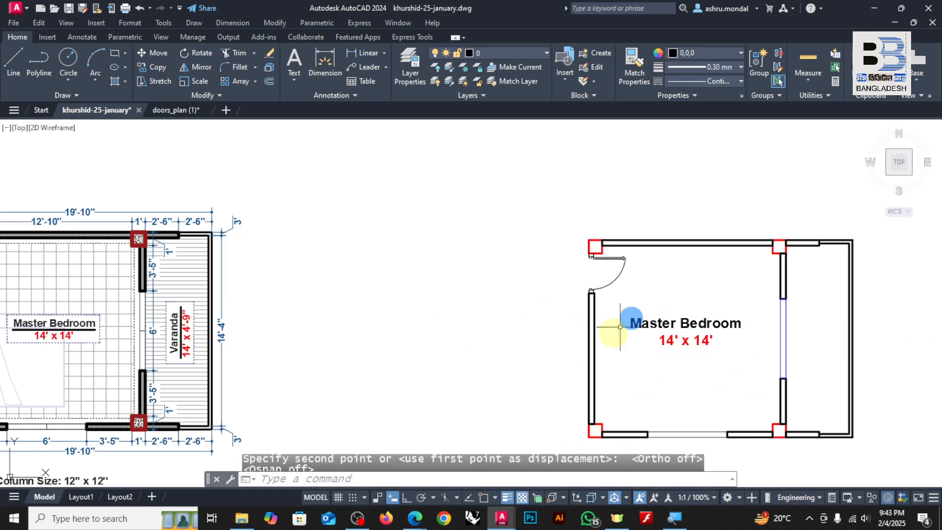
Draw a horizontal polyline with Ortho on, spanning the width of the Master Bedroom title between the two text lines.
{"action": "left_click", "coordinate": [39, 62]}
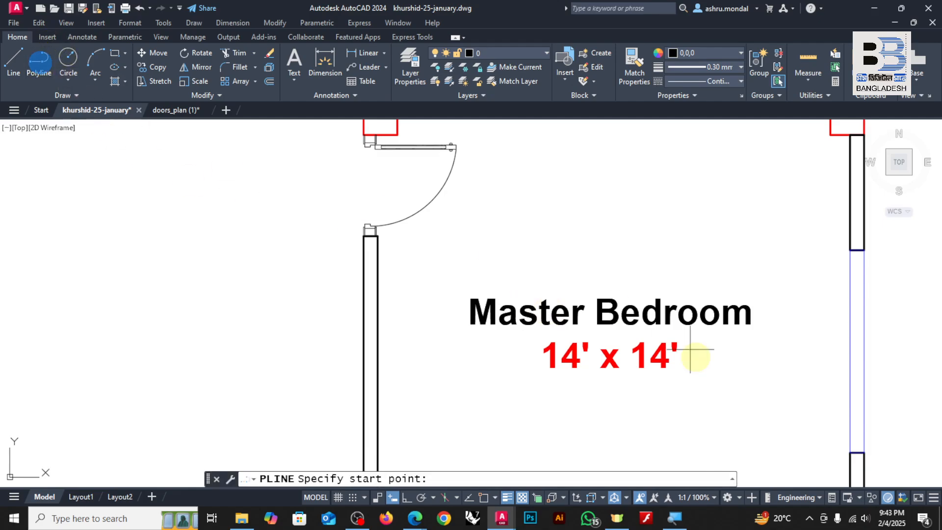
{"action": "left_click", "coordinate": [465, 339]}
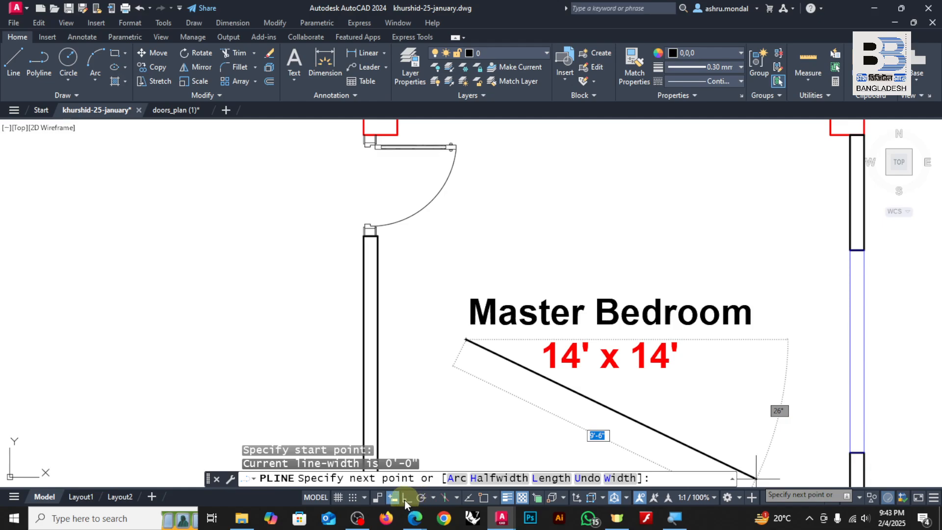
{"action": "left_click", "coordinate": [405, 498]}
{"action": "left_click", "coordinate": [754, 336]}
{"action": "key", "text": "Escape"}
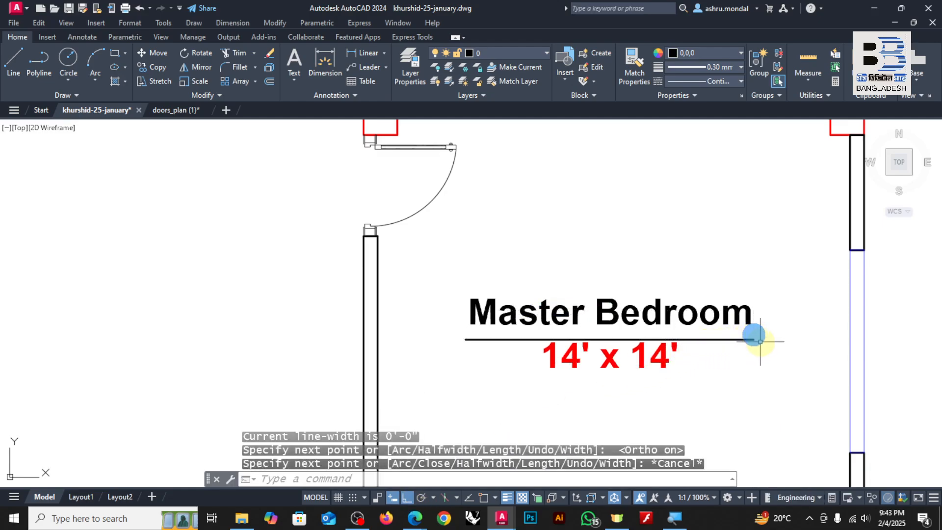
Move the underline slightly straight up, placing it midway between the Master Bedroom title and the red size text.
{"action": "left_click", "coordinate": [772, 333]}
{"action": "left_click", "coordinate": [738, 358]}
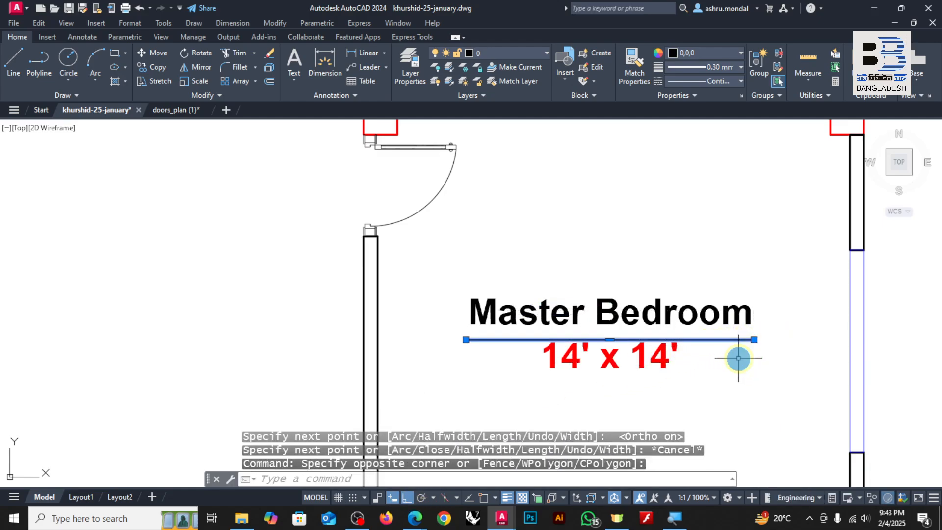
{"action": "type", "text": "M"}
{"action": "key", "text": "Return"}
{"action": "scroll", "coordinate": [701, 362], "scroll_direction": "up", "scroll_amount": 4}
{"action": "left_click", "coordinate": [709, 374]}
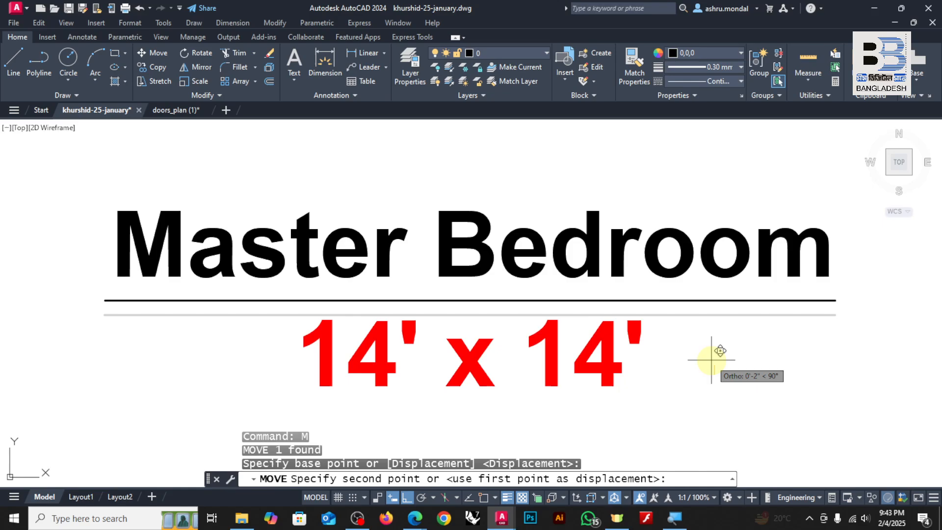
{"action": "left_click", "coordinate": [710, 363]}
{"action": "scroll", "coordinate": [631, 307], "scroll_direction": "down", "scroll_amount": 5}
{"action": "key", "text": "Escape"}
{"action": "scroll", "coordinate": [633, 303], "scroll_direction": "up", "scroll_amount": 4}
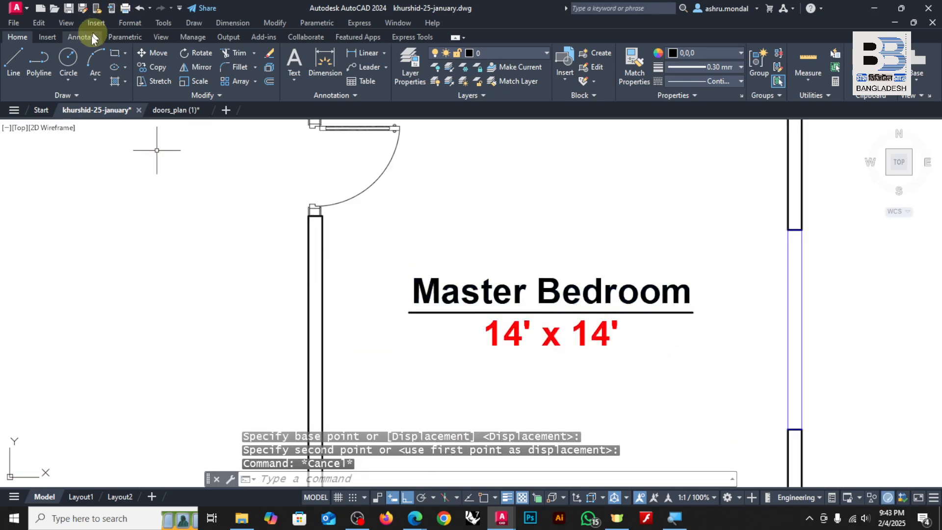
{"action": "scroll", "coordinate": [204, 263], "scroll_direction": "down", "scroll_amount": 5}
{"action": "scroll", "coordinate": [66, 230], "scroll_direction": "up", "scroll_amount": 5}
{"action": "middle_click_drag", "start_coordinate": [66, 230], "coordinate": [237, 162]}
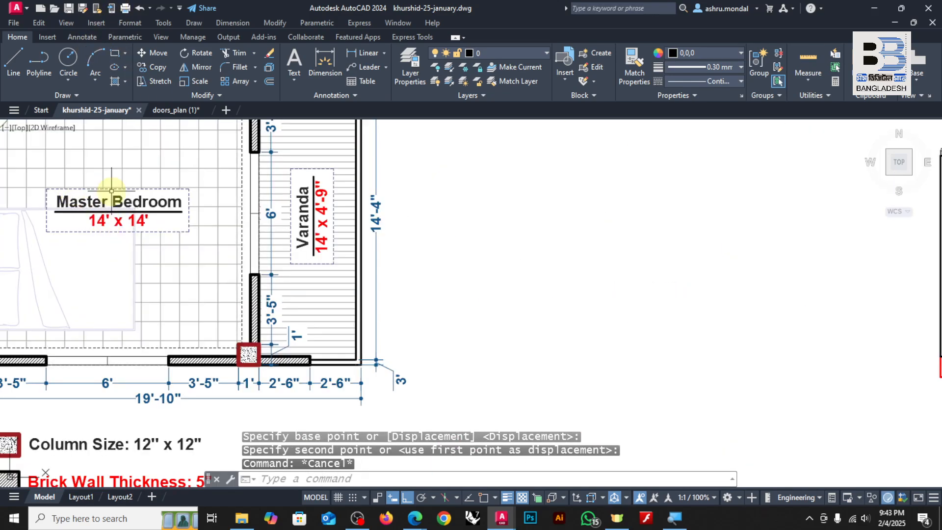
{"action": "scroll", "coordinate": [164, 227], "scroll_direction": "down", "scroll_amount": 5}
{"action": "scroll", "coordinate": [540, 235], "scroll_direction": "up", "scroll_amount": 4}
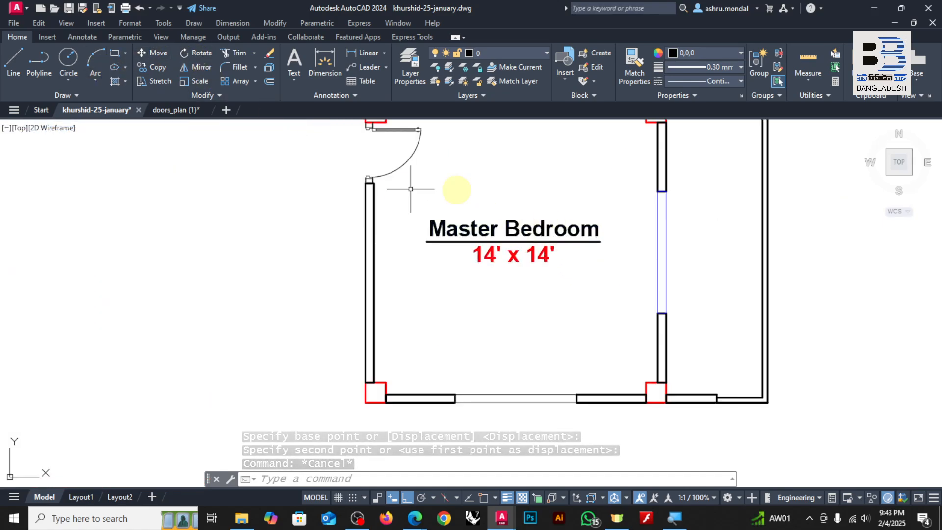
{"action": "left_click", "coordinate": [557, 199]}
{"action": "left_click", "coordinate": [456, 322]}
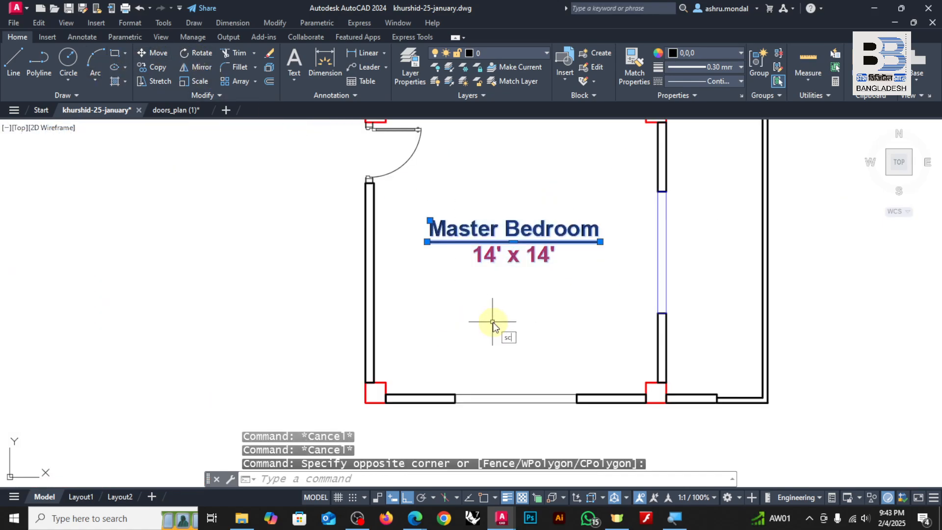
{"action": "key", "text": "Return"}
{"action": "left_click", "coordinate": [504, 240]}
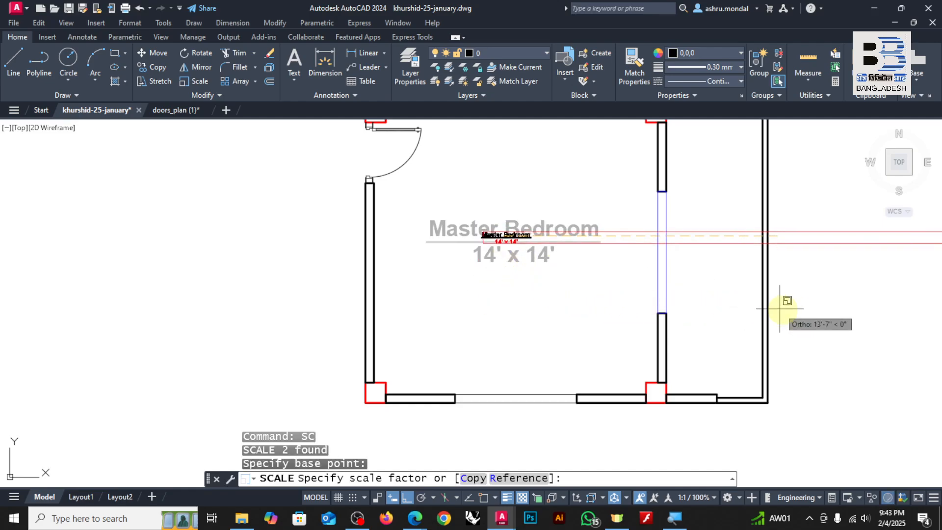
{"action": "scroll", "coordinate": [569, 371], "scroll_direction": "down", "scroll_amount": 4}
{"action": "scroll", "coordinate": [641, 364], "scroll_direction": "up", "scroll_amount": 3}
{"action": "key", "text": "Escape"}
{"action": "scroll", "coordinate": [301, 319], "scroll_direction": "up", "scroll_amount": 2}
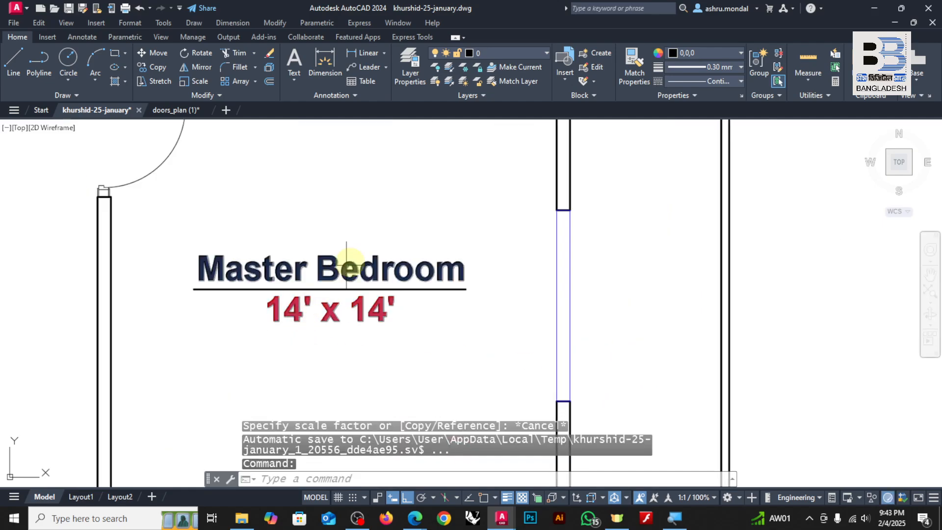
{"action": "left_click", "coordinate": [391, 231]}
{"action": "left_click", "coordinate": [256, 394]}
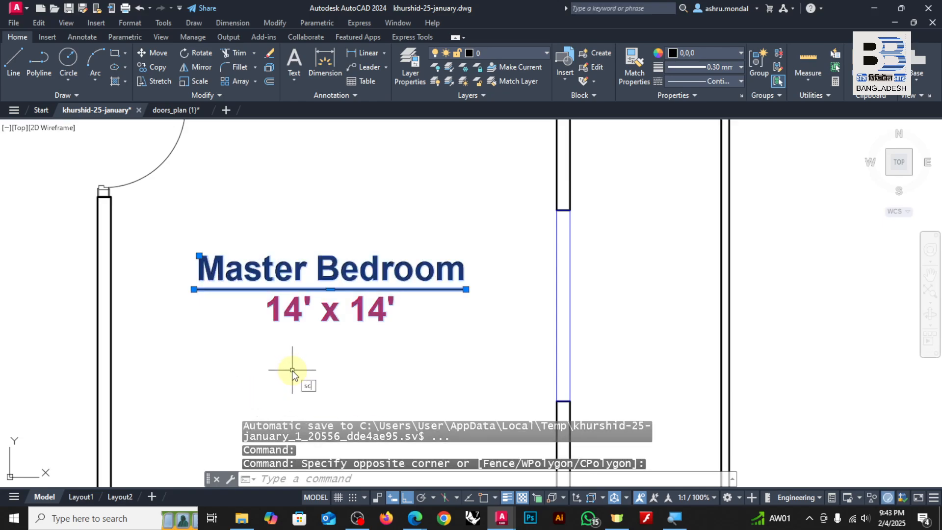
{"action": "type", "text": "sc"}
{"action": "key", "text": "Return"}
{"action": "key", "text": "Escape"}
{"action": "key", "text": "Escape"}
{"action": "key", "text": "Escape"}
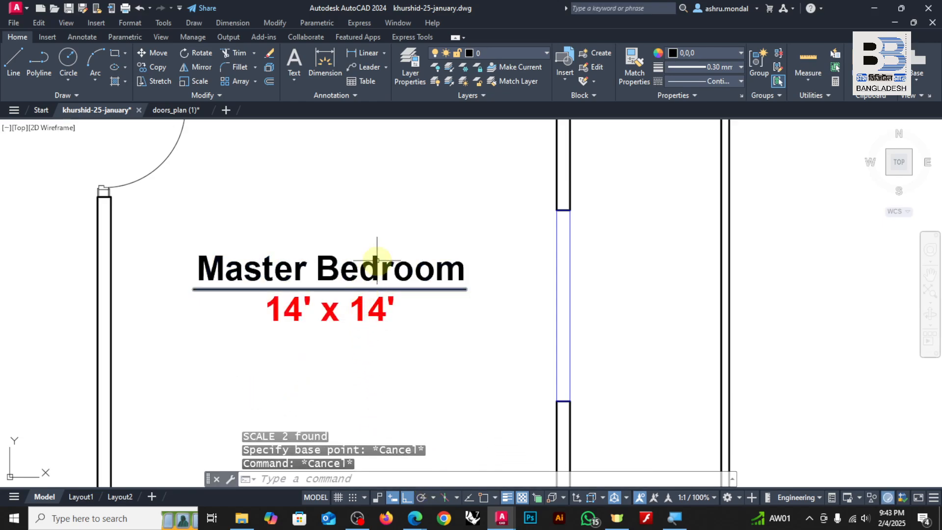
{"action": "left_click", "coordinate": [389, 231]}
{"action": "left_click", "coordinate": [326, 335]}
{"action": "type", "text": "sc"}
{"action": "key", "text": "Return"}
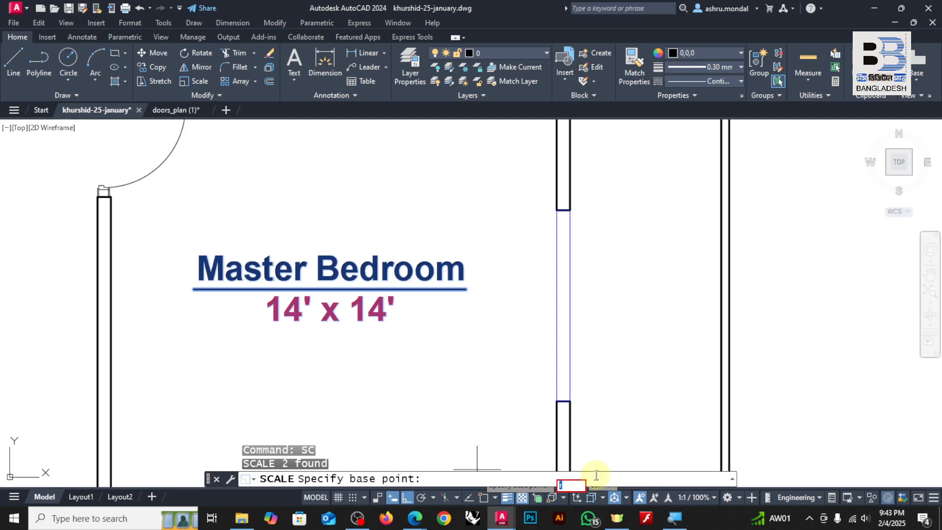
{"action": "key", "text": "Escape"}
{"action": "key", "text": "Escape"}
{"action": "key", "text": "Escape"}
{"action": "key", "text": "Escape"}
Scale the Master Bedroom label and its underline down with the Reference option, to about the size of the reference plan's label.
{"action": "left_click", "coordinate": [396, 246]}
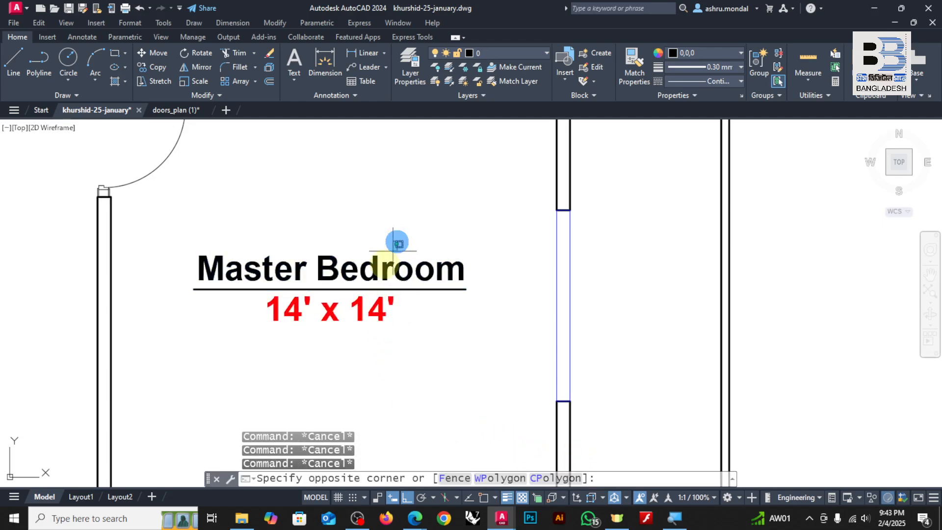
{"action": "left_click", "coordinate": [339, 336]}
{"action": "type", "text": "sc"}
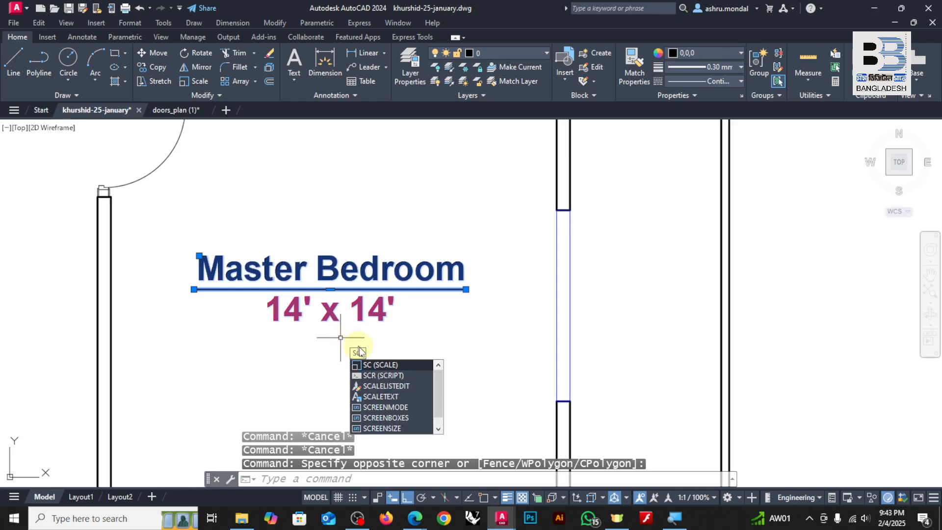
{"action": "left_click", "coordinate": [387, 368]}
{"action": "left_click", "coordinate": [301, 296]}
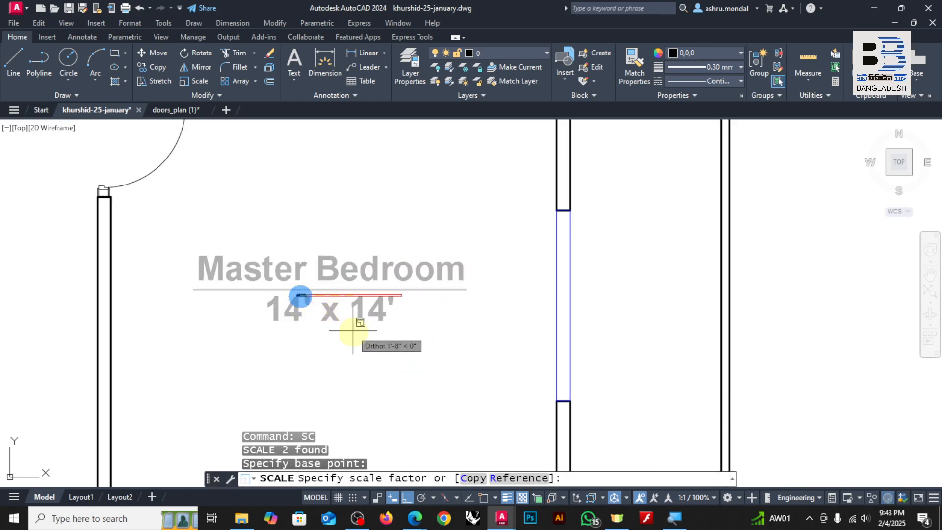
{"action": "left_click", "coordinate": [519, 479]}
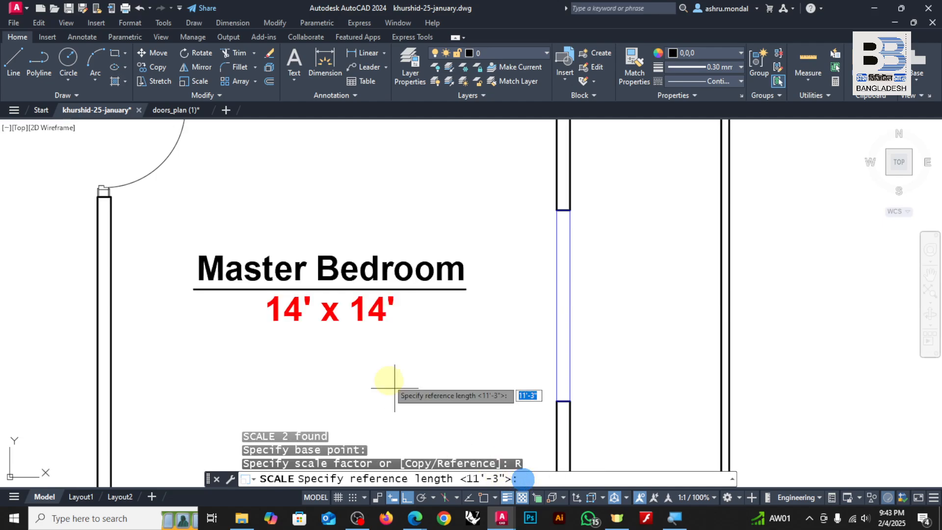
{"action": "left_click", "coordinate": [326, 267]}
{"action": "left_click", "coordinate": [709, 327]}
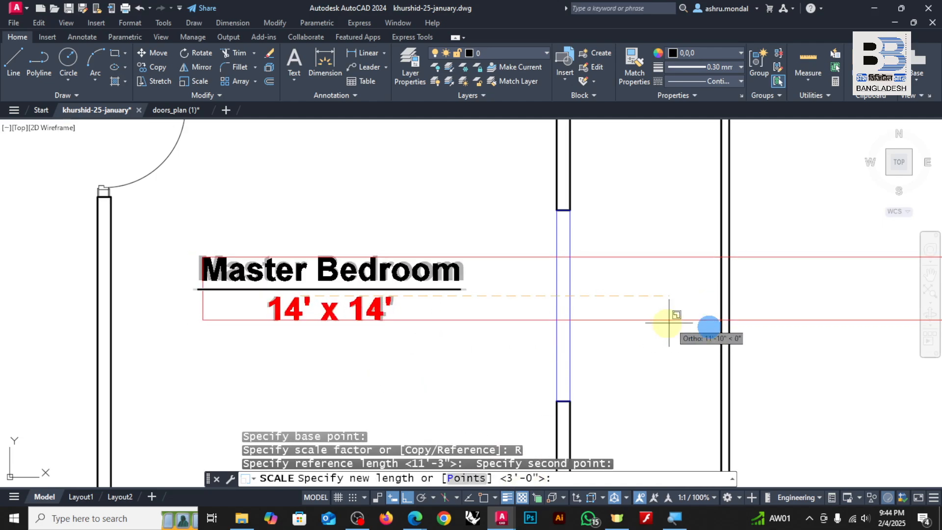
{"action": "left_click", "coordinate": [572, 326]}
Draw a rectangle closely framing the Master Bedroom 14' x 14' label, with a small margin on all sides.
{"action": "scroll", "coordinate": [459, 337], "scroll_direction": "down", "scroll_amount": 8}
{"action": "scroll", "coordinate": [298, 329], "scroll_direction": "up", "scroll_amount": 4}
{"action": "scroll", "coordinate": [298, 329], "scroll_direction": "down", "scroll_amount": 4}
{"action": "scroll", "coordinate": [540, 334], "scroll_direction": "up", "scroll_amount": 6}
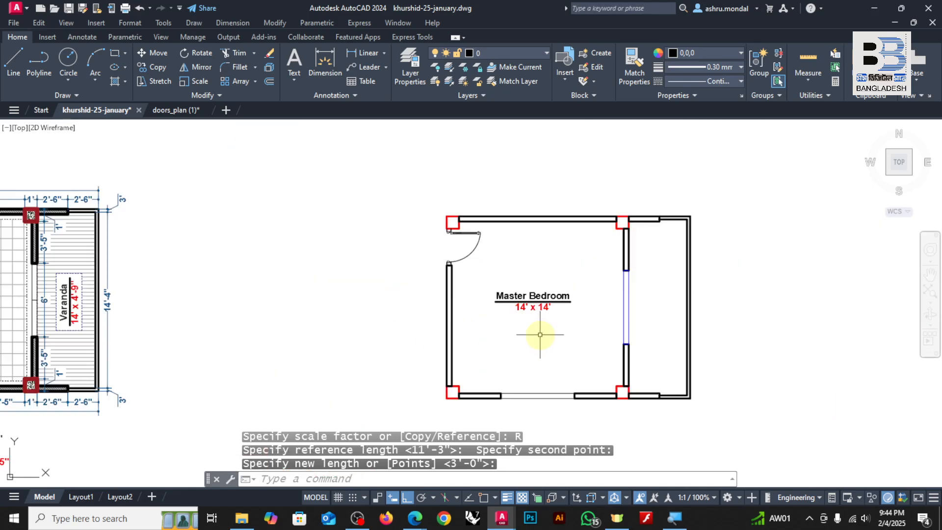
{"action": "scroll", "coordinate": [458, 262], "scroll_direction": "up", "scroll_amount": 2}
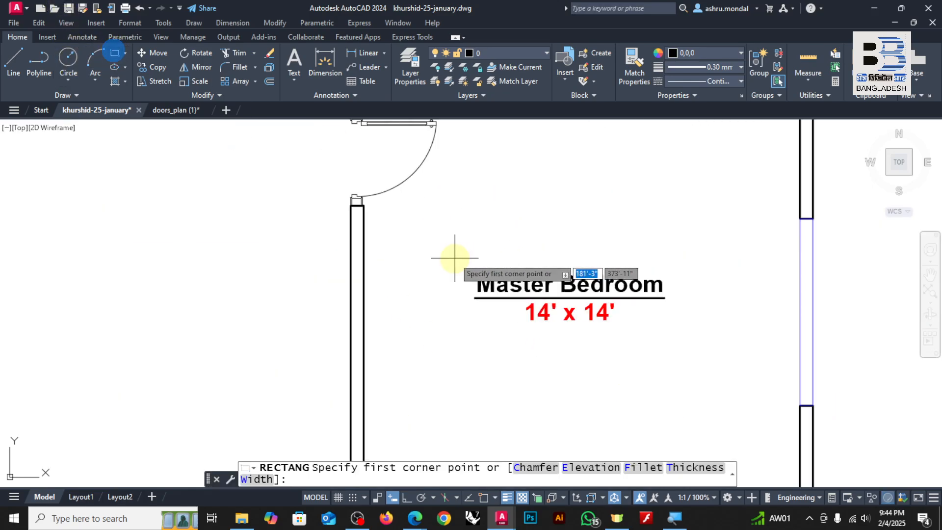
{"action": "left_click", "coordinate": [465, 264]}
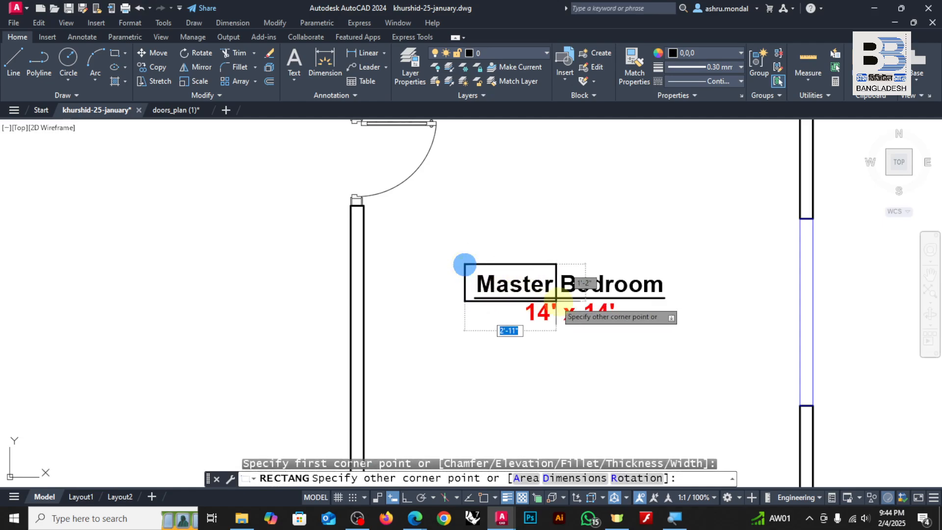
{"action": "left_click", "coordinate": [672, 332]}
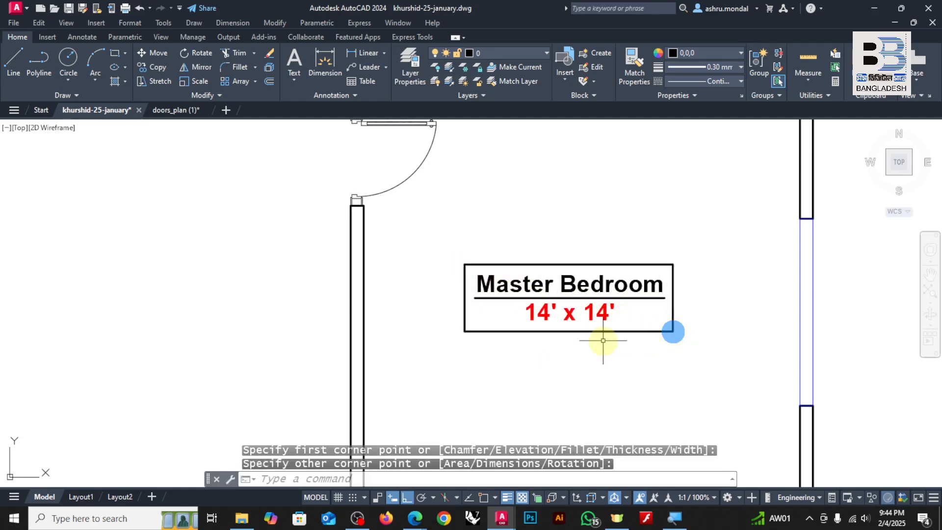
Give the label's rectangular frame a dashed linetype and a 0.05 mm lineweight.
{"action": "left_click", "coordinate": [587, 264]}
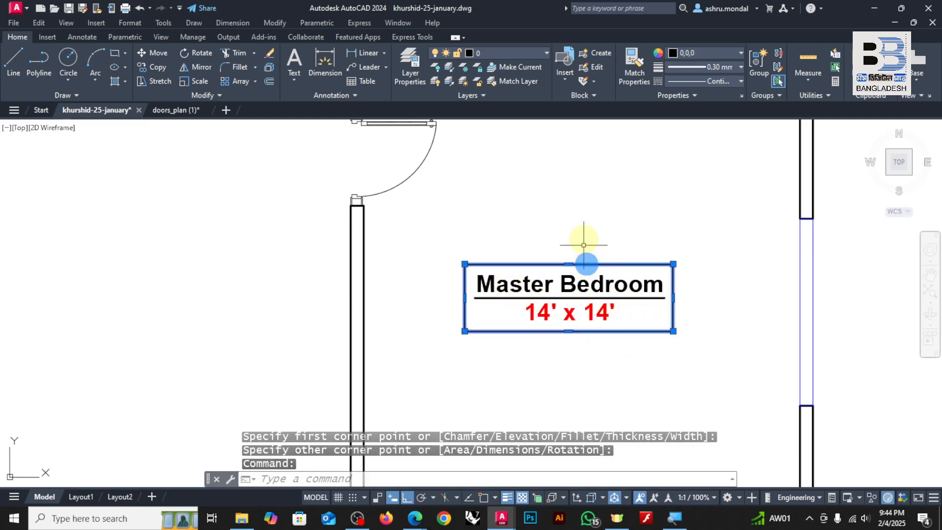
{"action": "left_click", "coordinate": [696, 82]}
{"action": "left_click", "coordinate": [702, 134]}
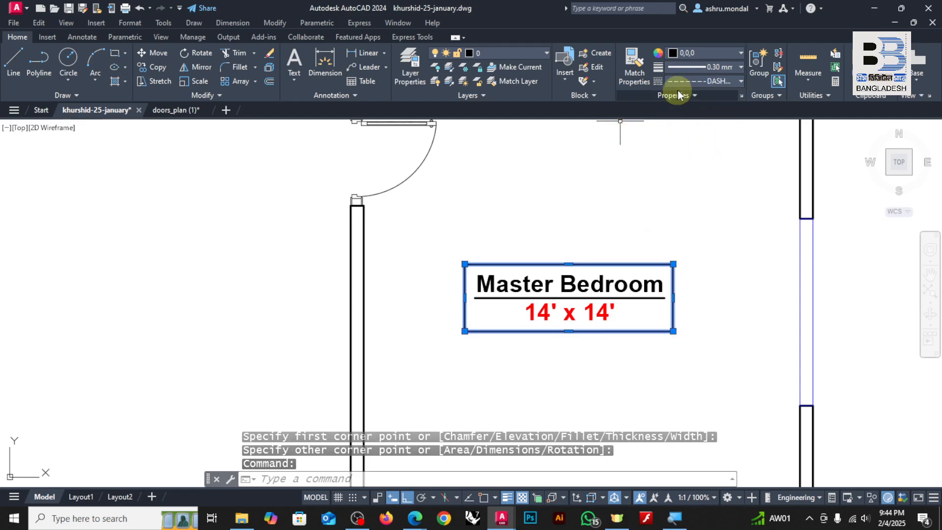
{"action": "left_click", "coordinate": [695, 68]}
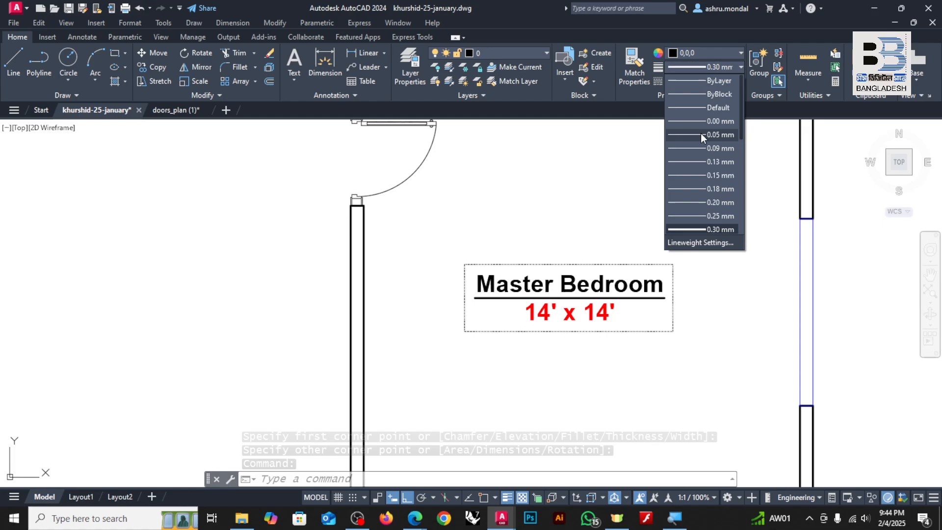
{"action": "left_click", "coordinate": [701, 134]}
Try a linetype scale of 30 on the label's dashed frame, and set it to 15.
{"action": "scroll", "coordinate": [635, 225], "scroll_direction": "up", "scroll_amount": 5}
{"action": "scroll", "coordinate": [669, 267], "scroll_direction": "down", "scroll_amount": 3}
{"action": "scroll", "coordinate": [614, 261], "scroll_direction": "up", "scroll_amount": 2}
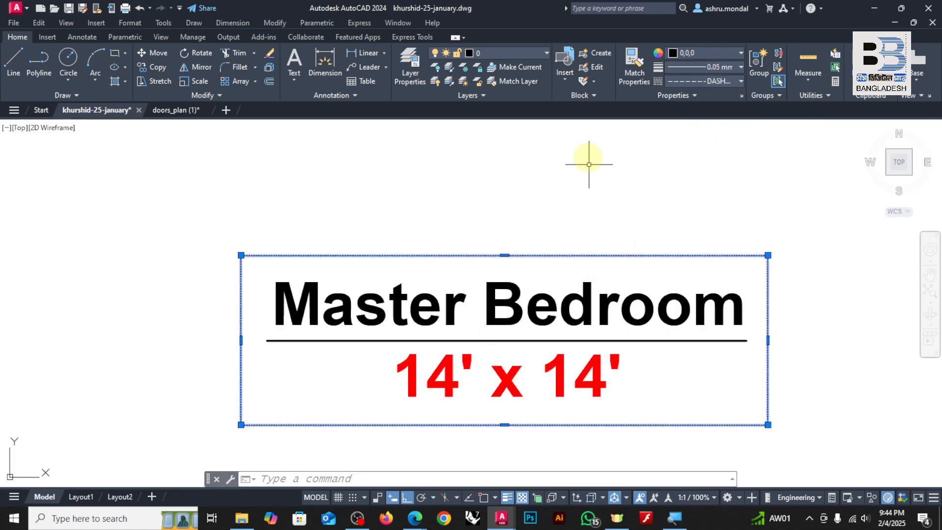
{"action": "key", "text": "Return"}
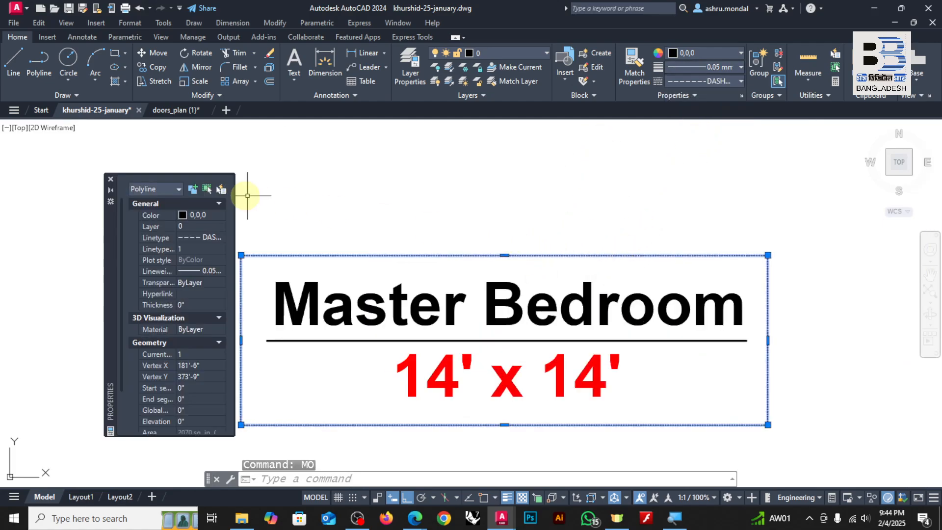
{"action": "left_click", "coordinate": [198, 250]}
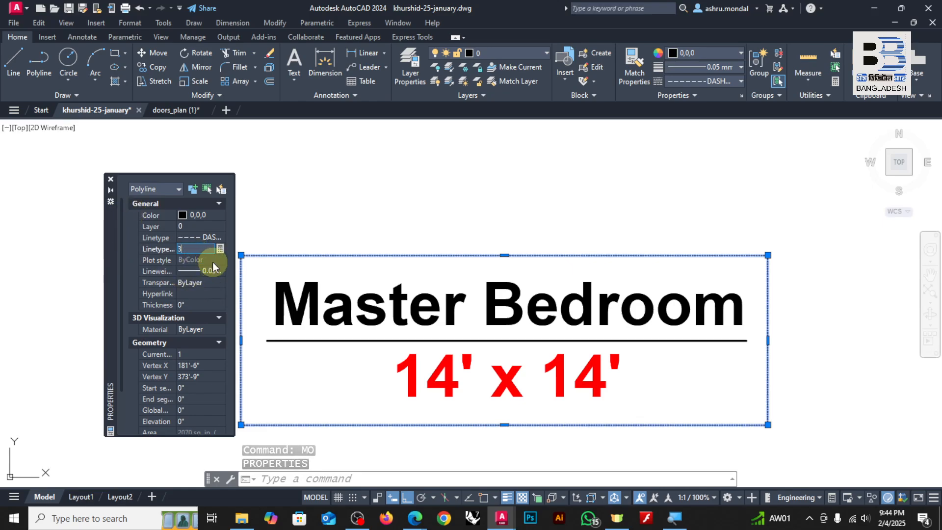
{"action": "type", "text": "30"}
{"action": "key", "text": "Return"}
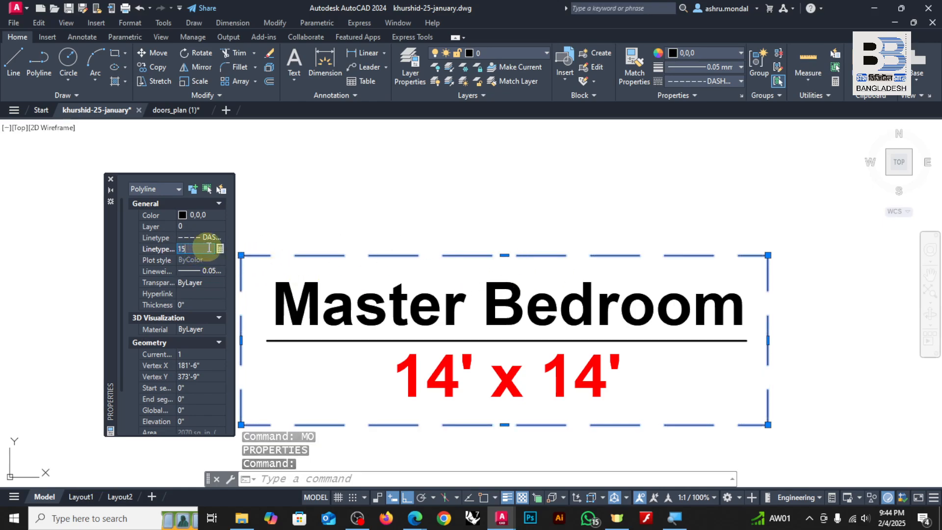
{"action": "type", "text": "15"}
{"action": "key", "text": "Return"}
{"action": "left_click", "coordinate": [195, 253]}
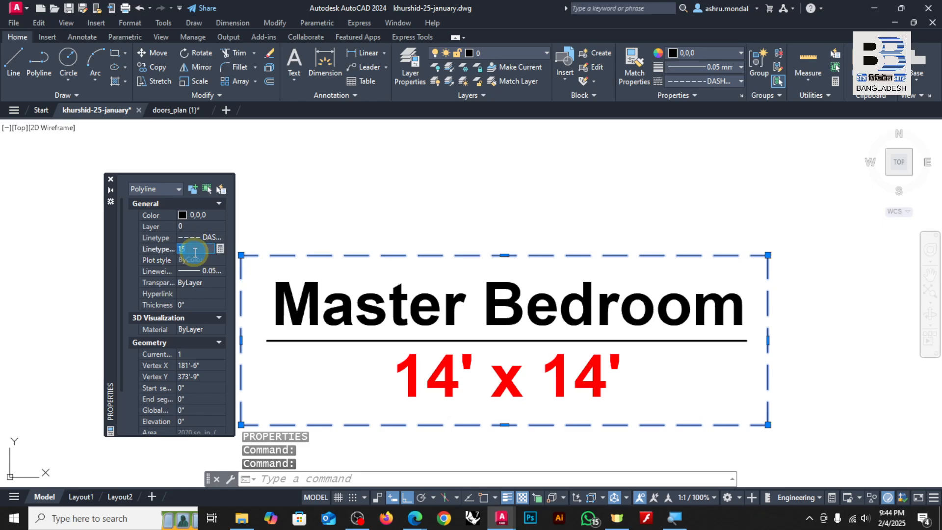
{"action": "key", "text": "Escape"}
{"action": "key", "text": "Escape"}
Compare the framed Master Bedroom label with the reference plan's label, closing the object properties on the way.
{"action": "scroll", "coordinate": [558, 224], "scroll_direction": "down", "scroll_amount": 9}
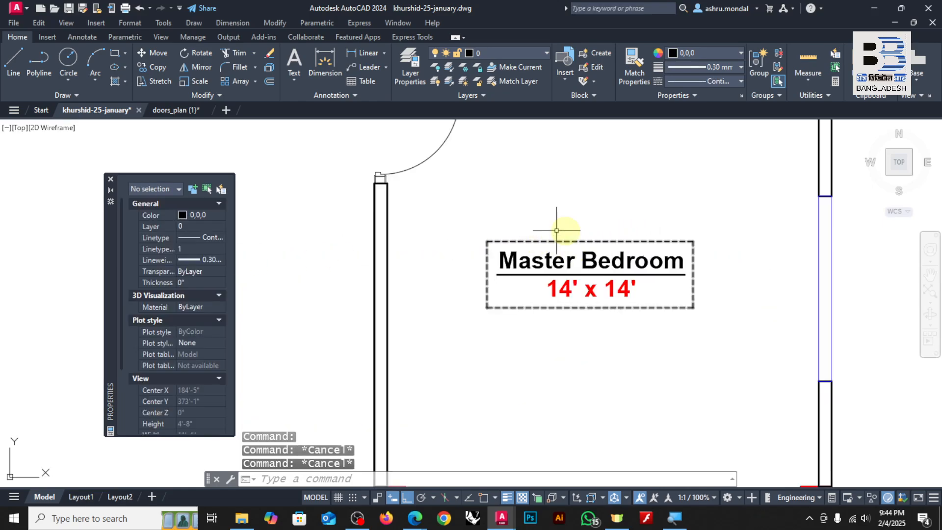
{"action": "scroll", "coordinate": [553, 248], "scroll_direction": "up", "scroll_amount": 2}
{"action": "scroll", "coordinate": [542, 240], "scroll_direction": "down", "scroll_amount": 2}
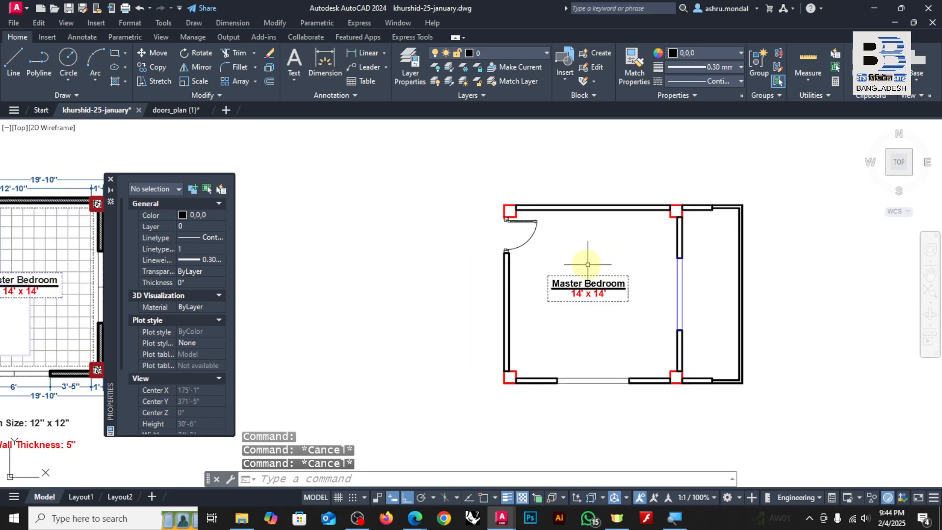
{"action": "scroll", "coordinate": [658, 265], "scroll_direction": "up", "scroll_amount": 4}
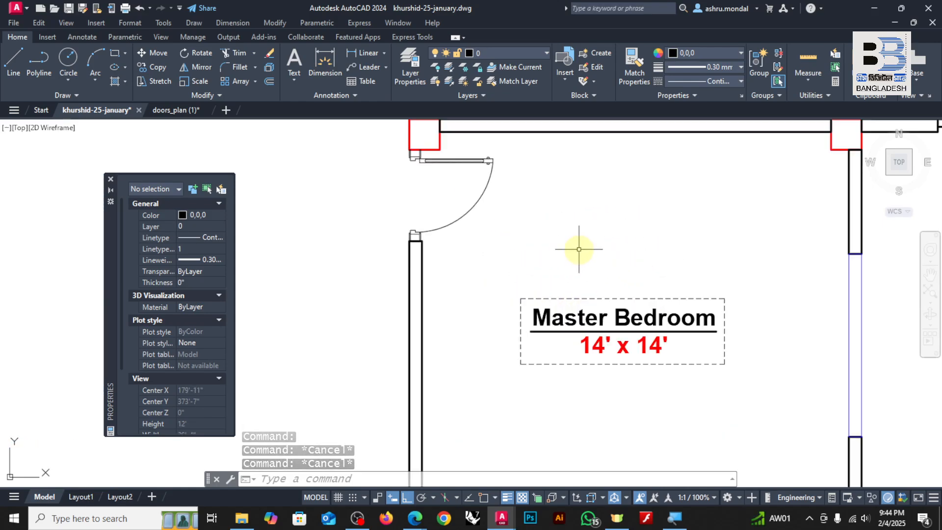
{"action": "scroll", "coordinate": [457, 222], "scroll_direction": "down", "scroll_amount": 5}
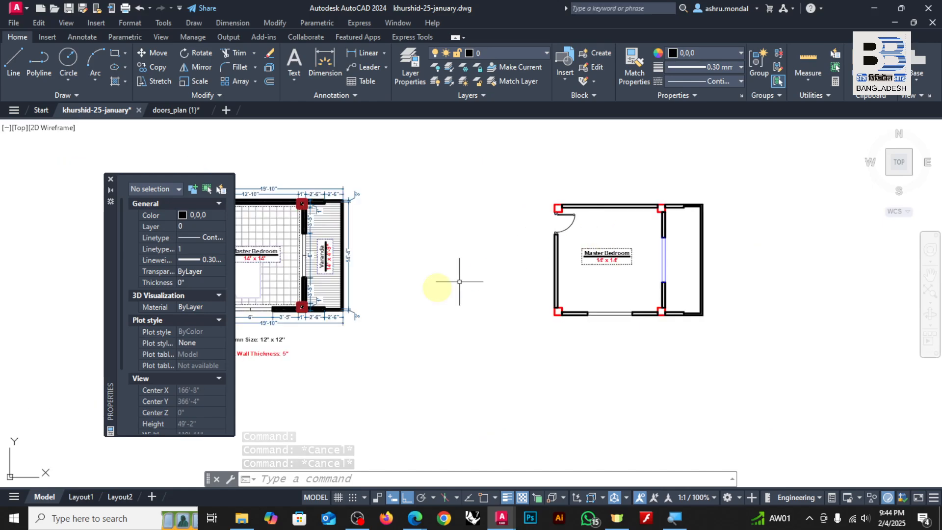
{"action": "left_click", "coordinate": [110, 180]}
{"action": "scroll", "coordinate": [263, 252], "scroll_direction": "up", "scroll_amount": 6}
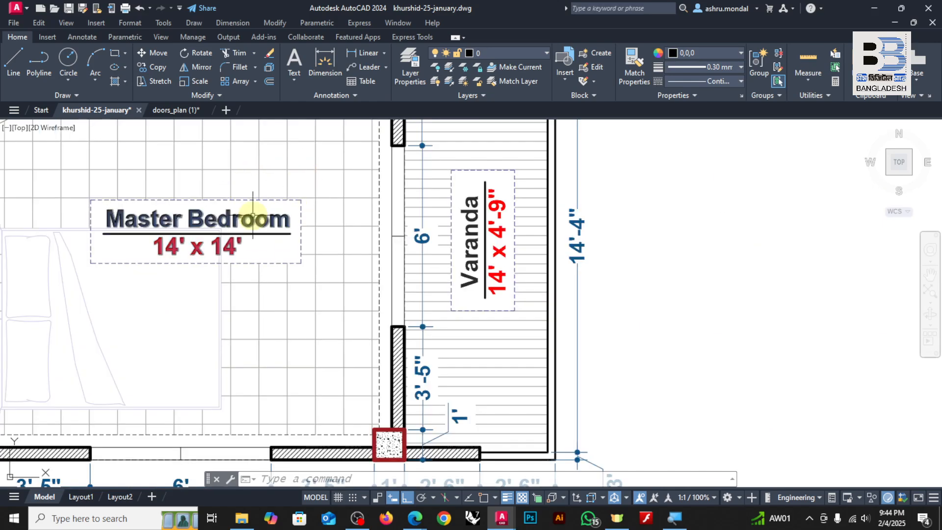
{"action": "scroll", "coordinate": [275, 220], "scroll_direction": "down", "scroll_amount": 6}
{"action": "scroll", "coordinate": [275, 221], "scroll_direction": "up", "scroll_amount": 6}
{"action": "scroll", "coordinate": [487, 263], "scroll_direction": "down", "scroll_amount": 4}
Draw a helper polyline with object snap on, crossing the bedroom diagonally between its four column corners.
{"action": "scroll", "coordinate": [464, 275], "scroll_direction": "up", "scroll_amount": 2}
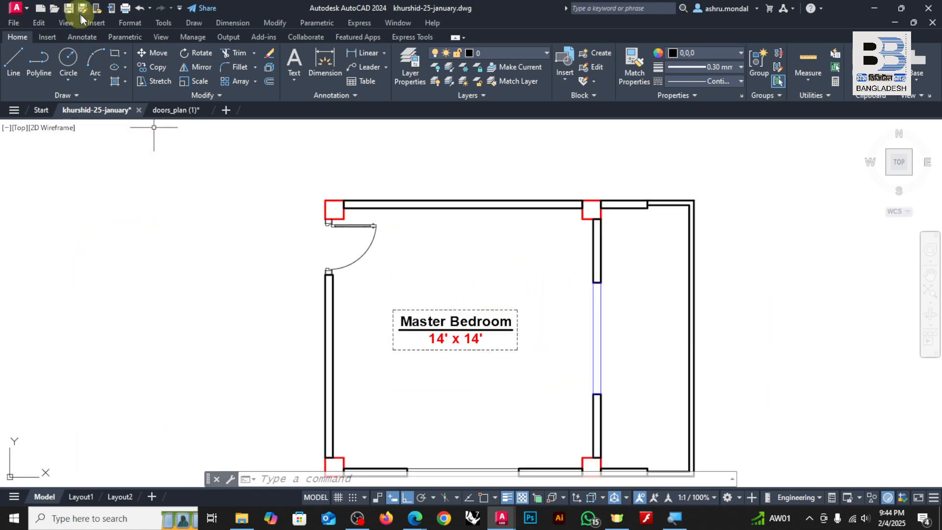
{"action": "scroll", "coordinate": [427, 338], "scroll_direction": "up", "scroll_amount": 4}
{"action": "scroll", "coordinate": [274, 253], "scroll_direction": "down", "scroll_amount": 4}
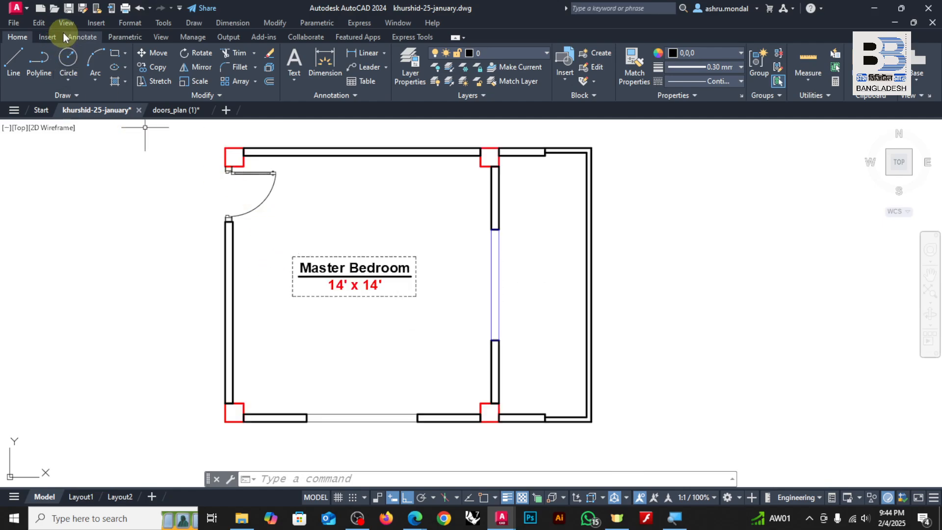
{"action": "left_click", "coordinate": [54, 65]}
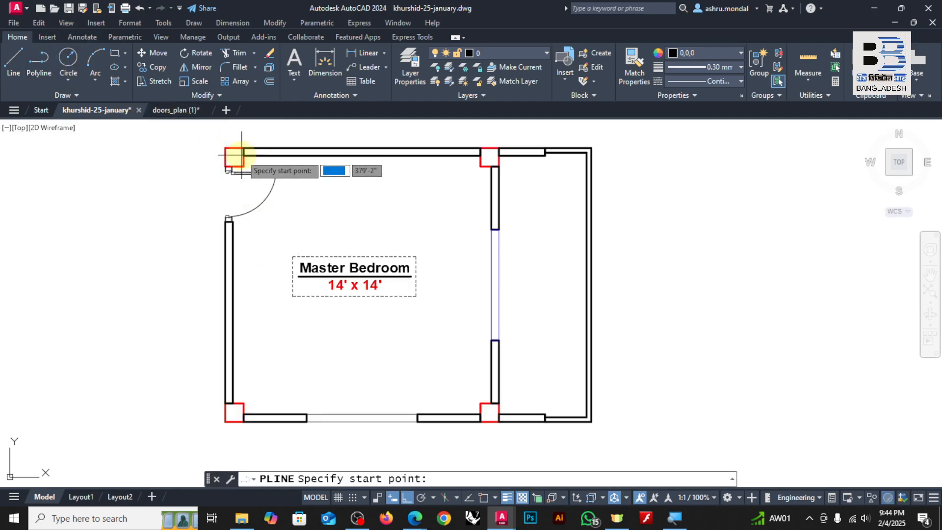
{"action": "left_click", "coordinate": [488, 500]}
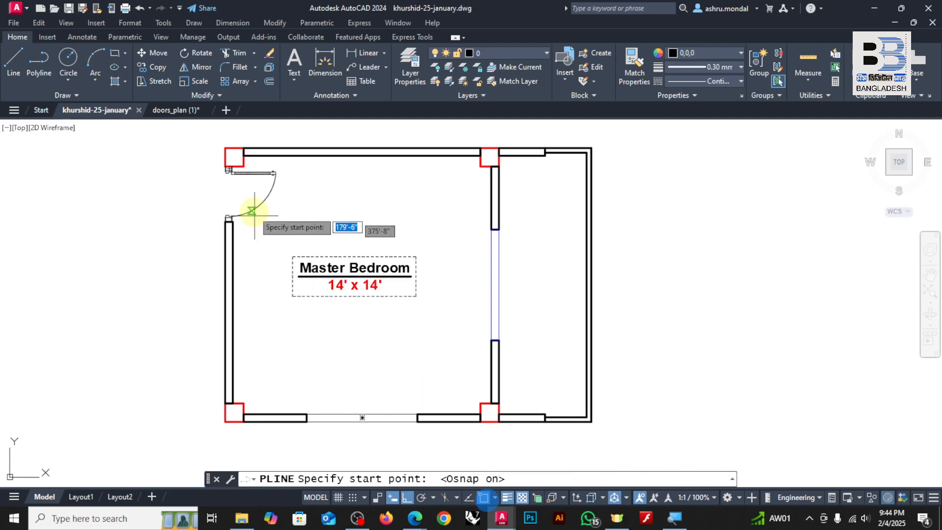
{"action": "left_click", "coordinate": [243, 156]}
{"action": "left_click", "coordinate": [489, 403]}
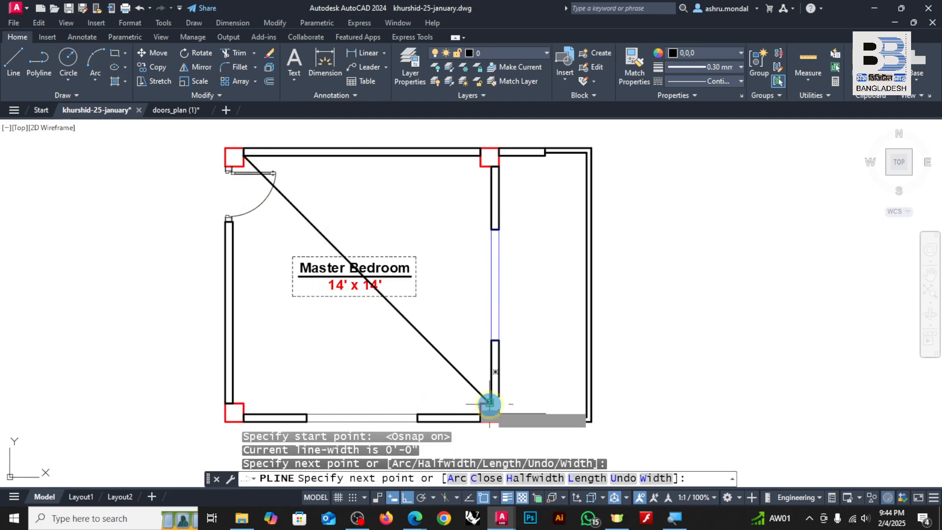
{"action": "left_click", "coordinate": [244, 416]}
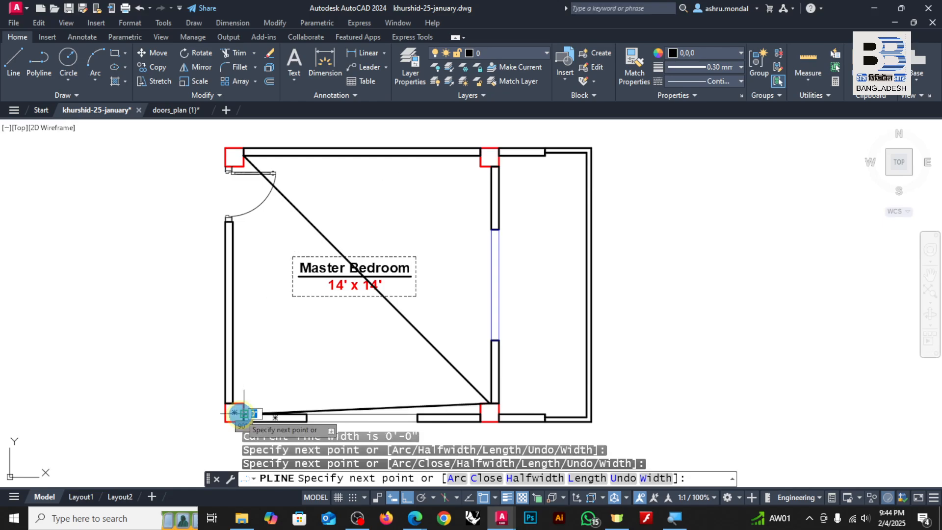
{"action": "left_click", "coordinate": [476, 155]}
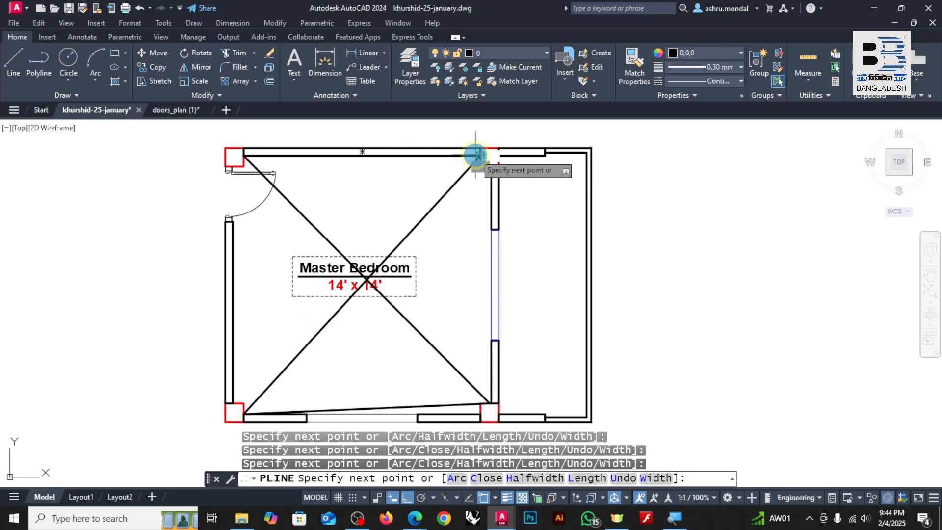
{"action": "key", "text": "Return"}
Move the framed Master Bedroom label so it is centred on the intersection of the two diagonals, with ortho and object snap off.
{"action": "scroll", "coordinate": [275, 236], "scroll_direction": "up", "scroll_amount": 2}
{"action": "left_click", "coordinate": [259, 241]}
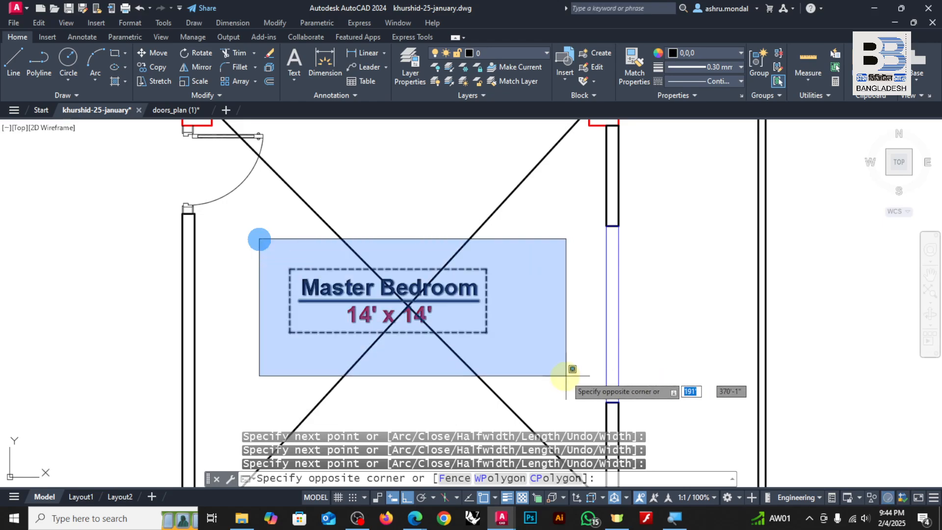
{"action": "left_click", "coordinate": [560, 376]}
{"action": "type", "text": "m"}
{"action": "key", "text": "Return"}
{"action": "left_click", "coordinate": [410, 375]}
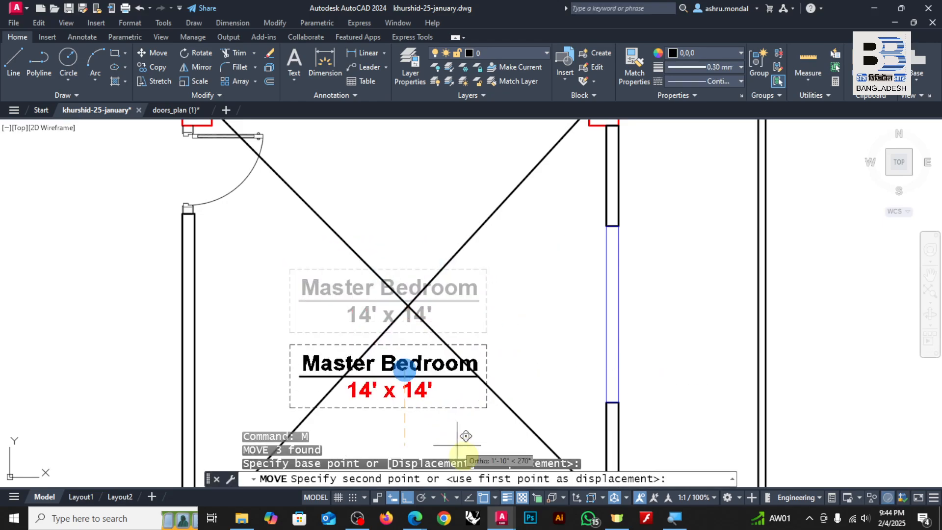
{"action": "left_click", "coordinate": [406, 497]}
{"action": "key", "text": "F3"}
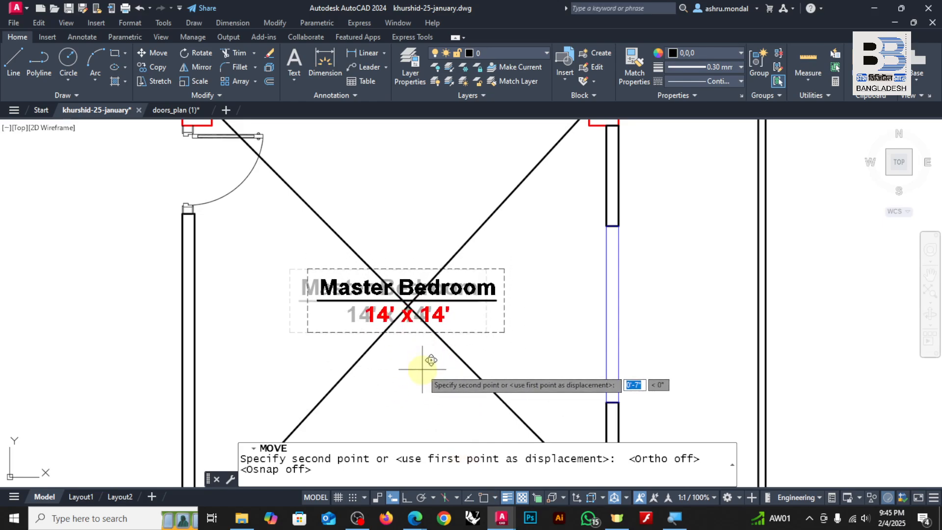
{"action": "left_click", "coordinate": [422, 369]}
Delete the diagonal helper polyline from the bedroom.
{"action": "scroll", "coordinate": [495, 255], "scroll_direction": "down", "scroll_amount": 3}
{"action": "left_click", "coordinate": [499, 248]}
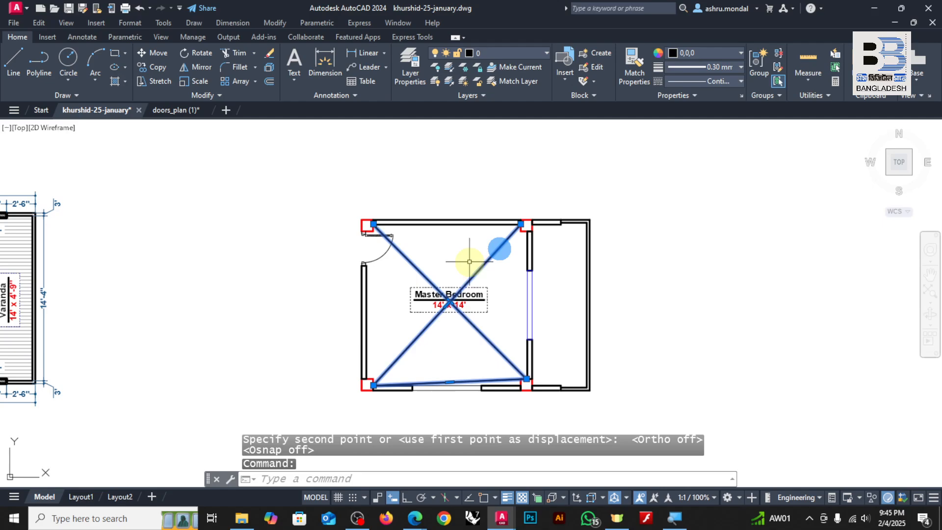
{"action": "key", "text": "Delete"}
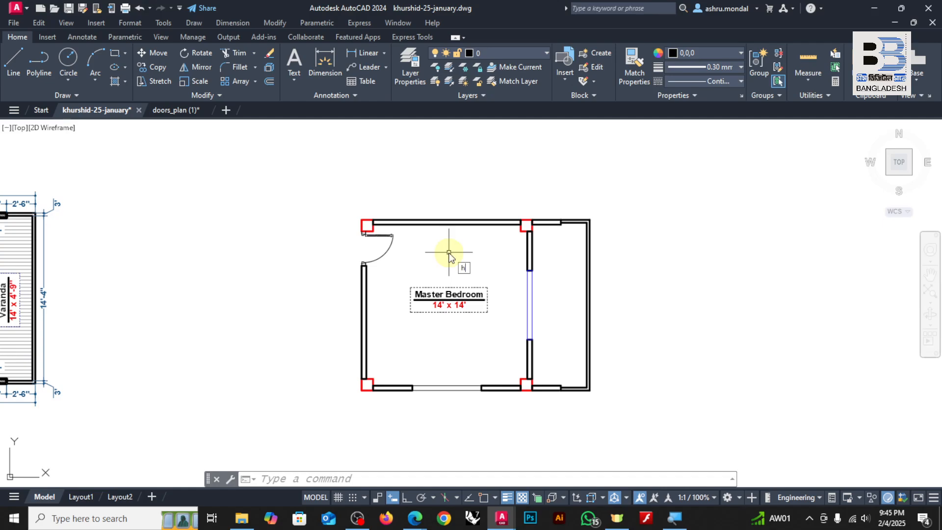
Hatch the bedroom floor around the label with the NET pattern.
{"action": "type", "text": "h"}
{"action": "key", "text": "Return"}
{"action": "left_click", "coordinate": [368, 237]}
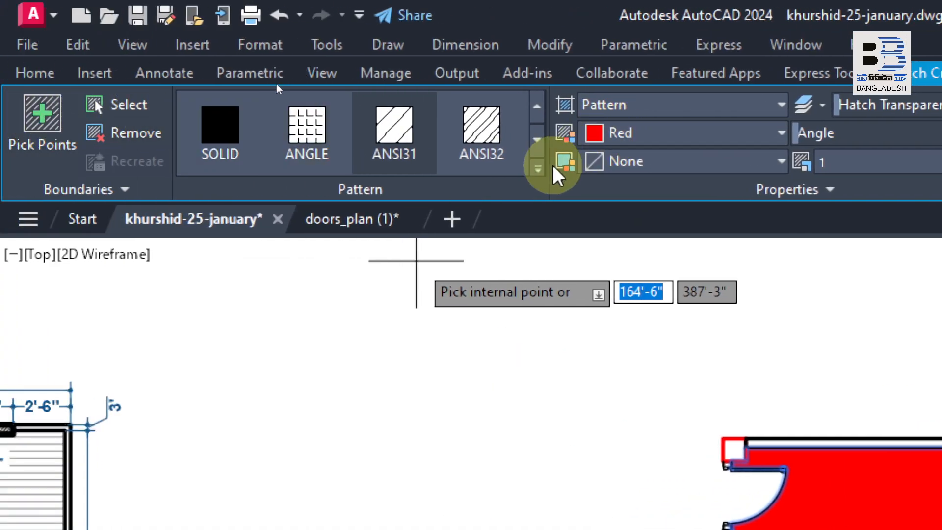
{"action": "left_click", "coordinate": [287, 6]}
{"action": "left_click", "coordinate": [537, 166]}
{"action": "scroll", "coordinate": [338, 257], "scroll_direction": "down", "scroll_amount": 4}
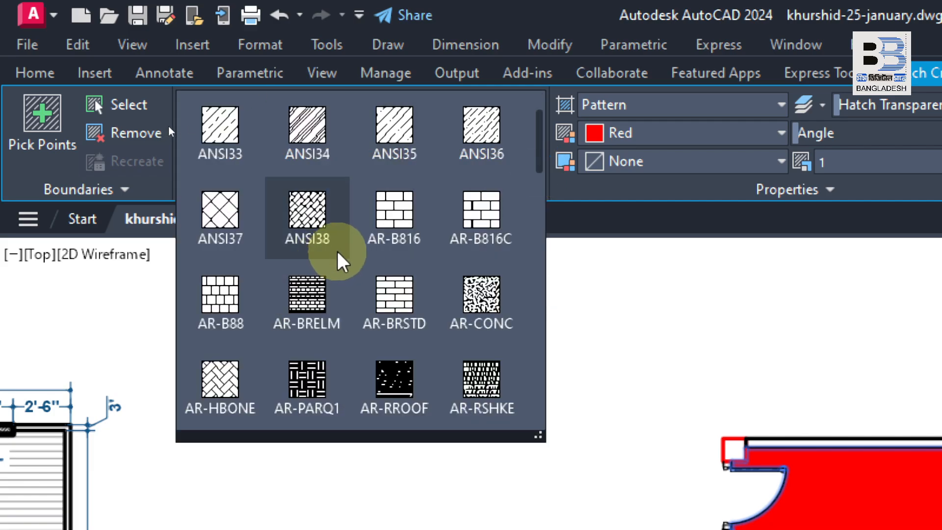
{"action": "scroll", "coordinate": [342, 260], "scroll_direction": "down", "scroll_amount": 6}
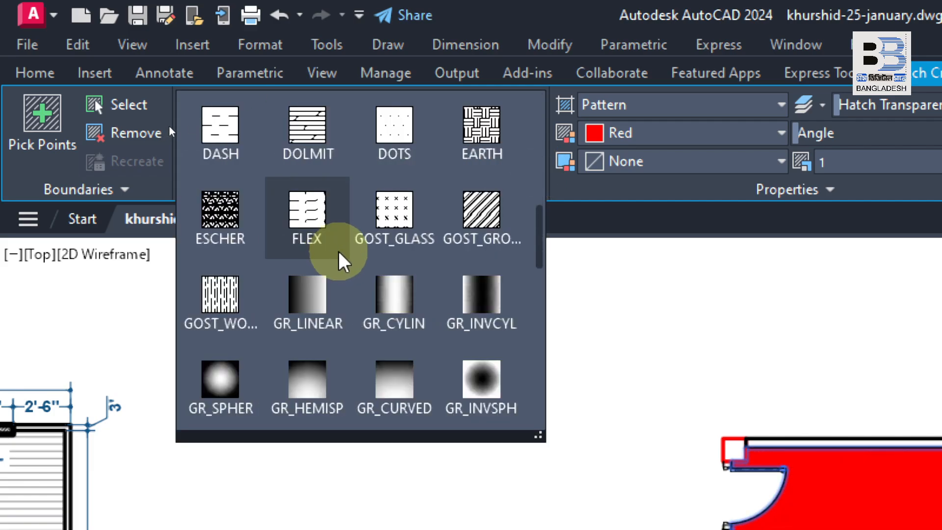
{"action": "scroll", "coordinate": [342, 256], "scroll_direction": "down", "scroll_amount": 5}
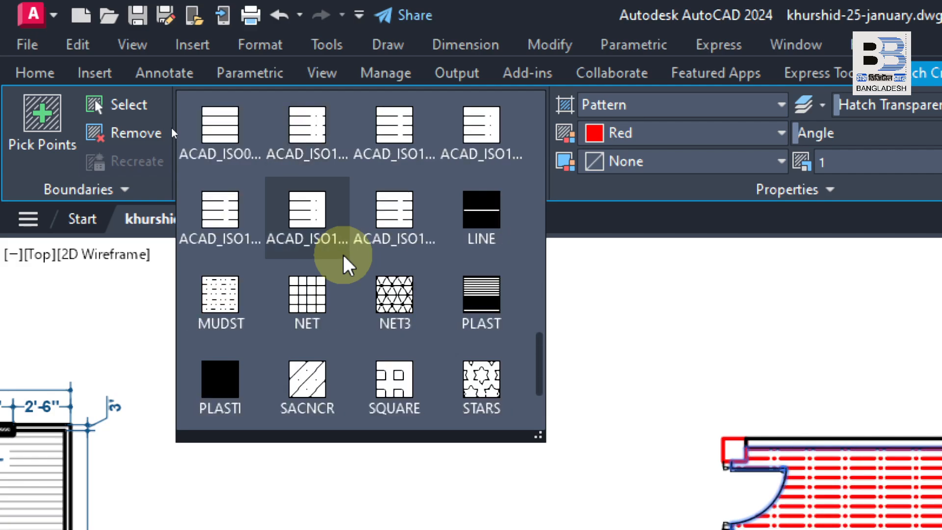
{"action": "left_click", "coordinate": [310, 306]}
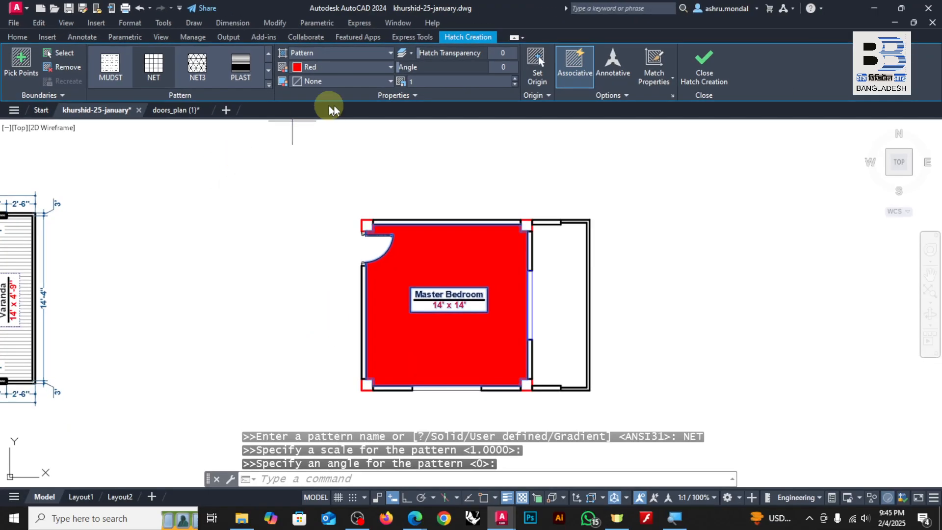
Try a pattern scale of 100 on the bedroom floor hatch and compare its grid with the reference plan.
{"action": "left_click", "coordinate": [421, 81]}
{"action": "scroll", "coordinate": [461, 259], "scroll_direction": "up", "scroll_amount": 6}
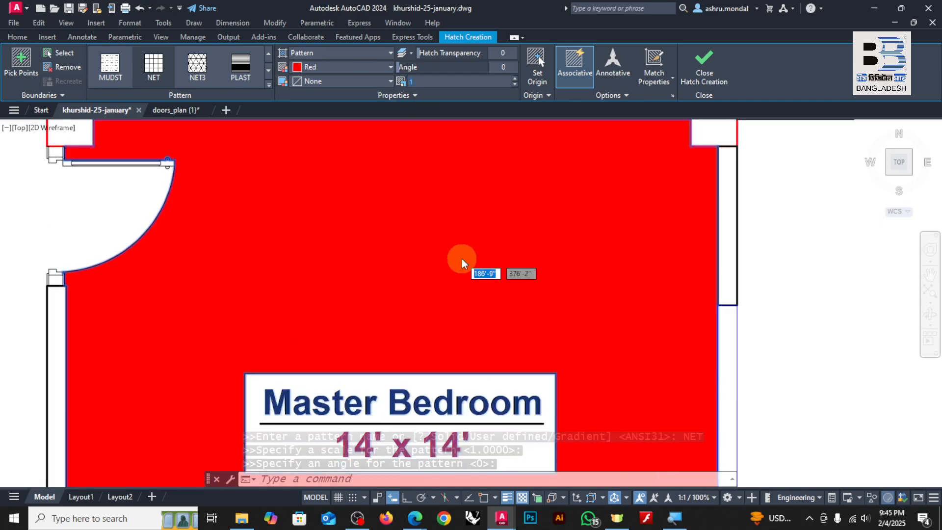
{"action": "scroll", "coordinate": [468, 273], "scroll_direction": "down", "scroll_amount": 5}
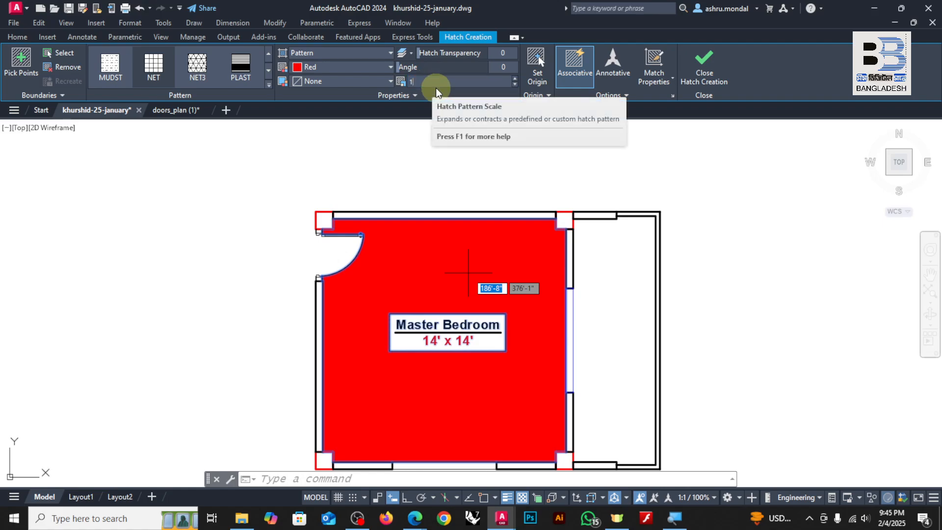
{"action": "type", "text": "00"}
{"action": "key", "text": "Return"}
{"action": "scroll", "coordinate": [310, 249], "scroll_direction": "down", "scroll_amount": 3}
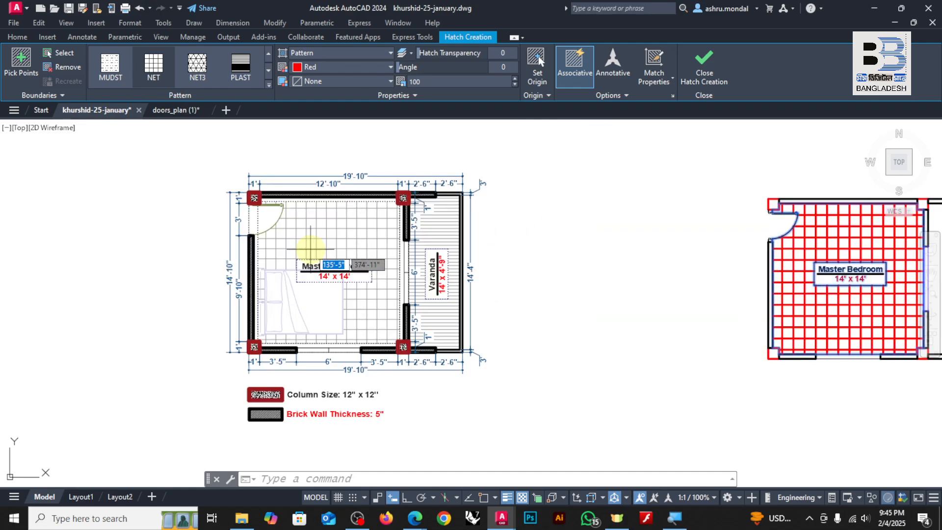
{"action": "scroll", "coordinate": [321, 247], "scroll_direction": "down", "scroll_amount": 1}
{"action": "scroll", "coordinate": [648, 241], "scroll_direction": "up", "scroll_amount": 3}
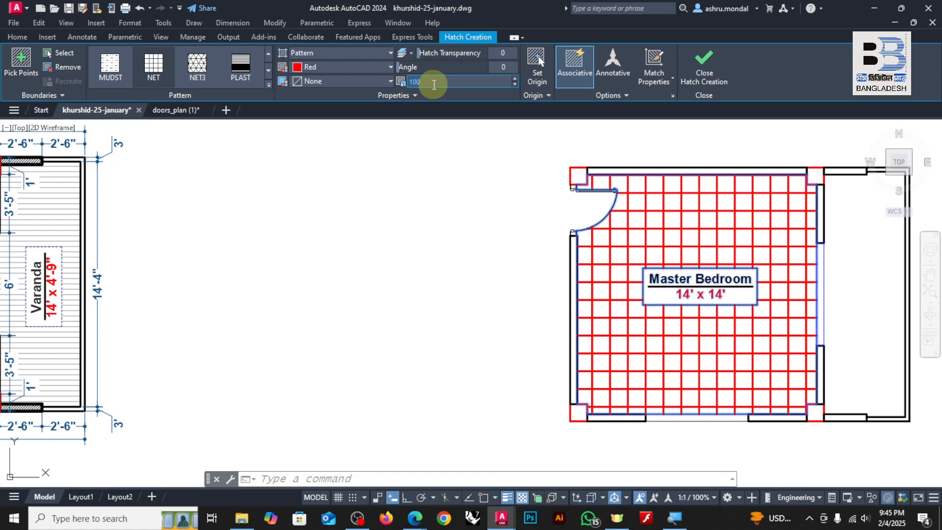
Try a floor hatch scale of 80 against the reference, set it to 90 and finish the hatch.
{"action": "key", "text": "Return"}
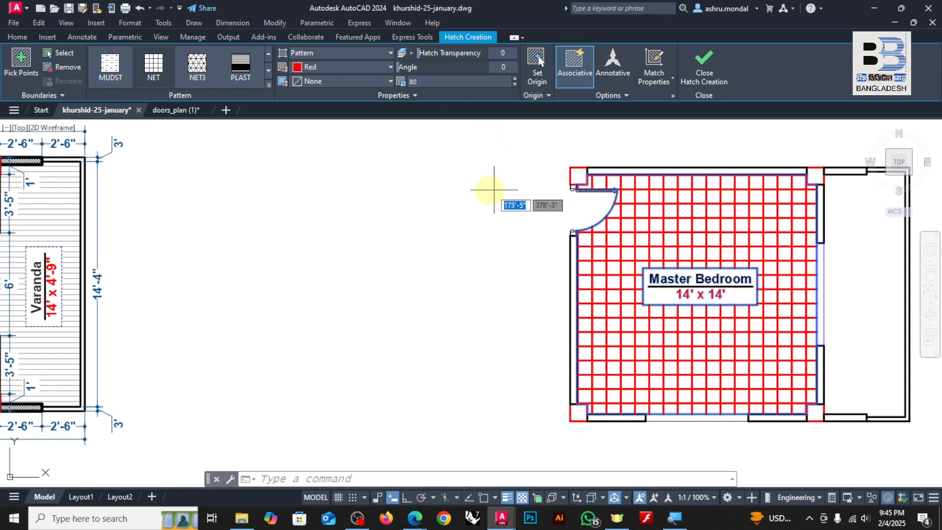
{"action": "scroll", "coordinate": [326, 267], "scroll_direction": "down", "scroll_amount": 2}
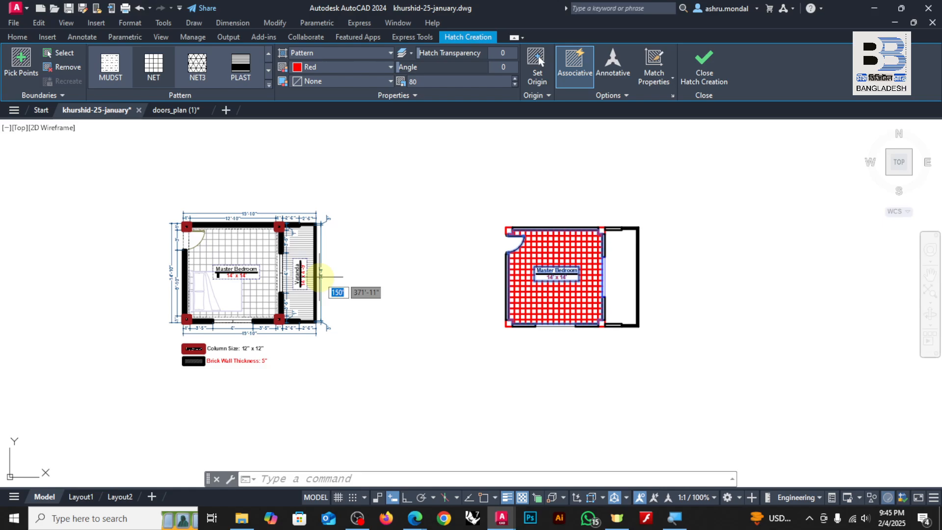
{"action": "scroll", "coordinate": [326, 267], "scroll_direction": "up", "scroll_amount": 1}
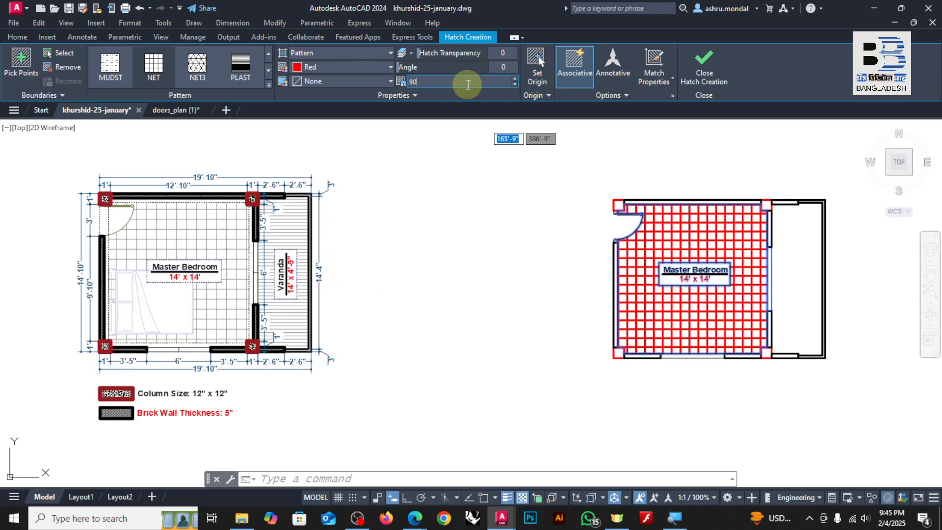
{"action": "key", "text": "Return"}
{"action": "key", "text": "Escape"}
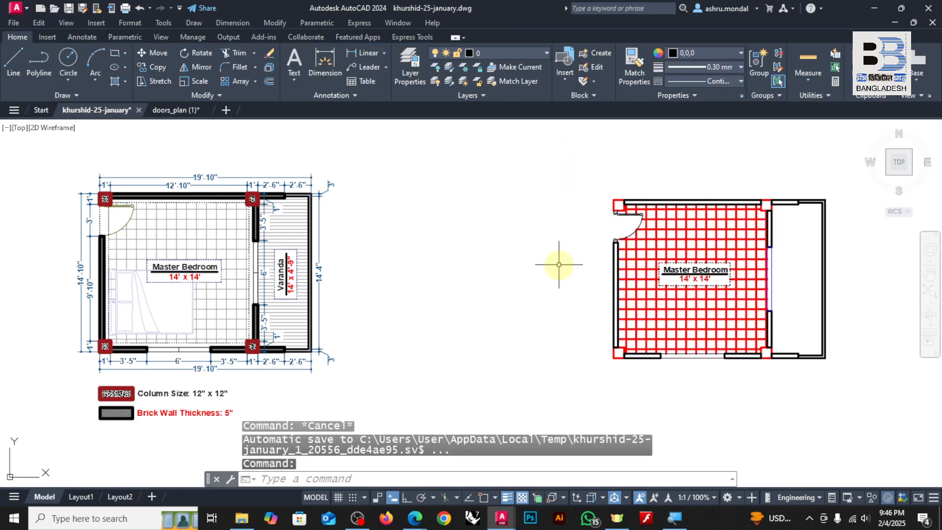
Set the lineweight of the bedroom floor hatch to 0.00 mm.
{"action": "scroll", "coordinate": [559, 265], "scroll_direction": "up", "scroll_amount": 4}
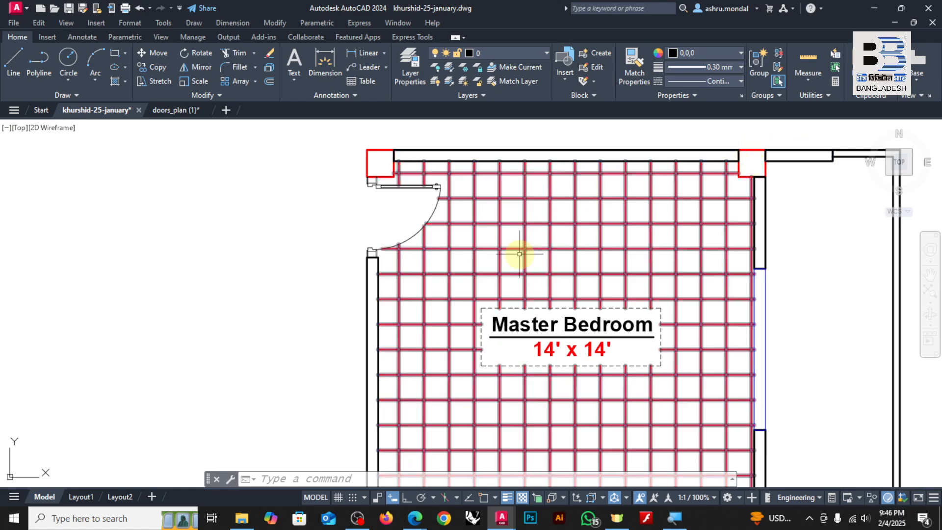
{"action": "left_click", "coordinate": [642, 229]}
{"action": "left_click", "coordinate": [568, 253]}
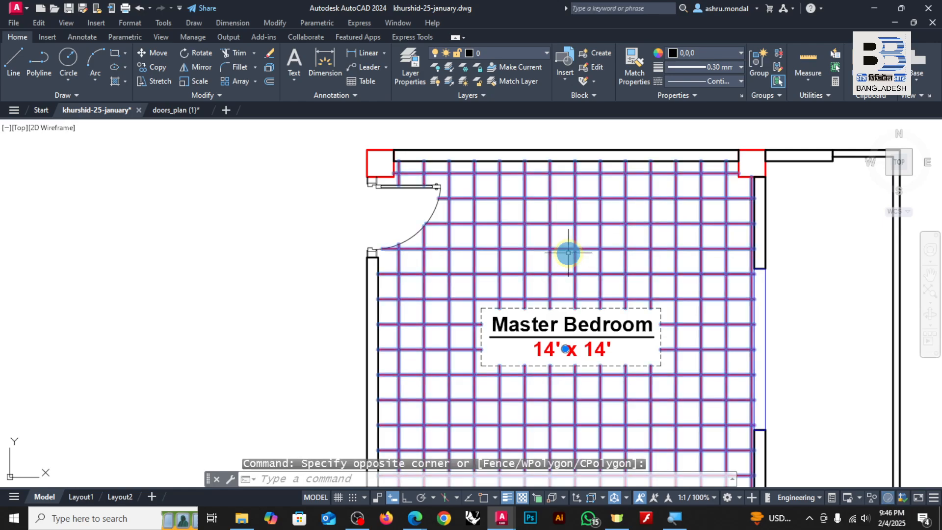
{"action": "left_click", "coordinate": [30, 41]}
{"action": "left_click", "coordinate": [696, 69]}
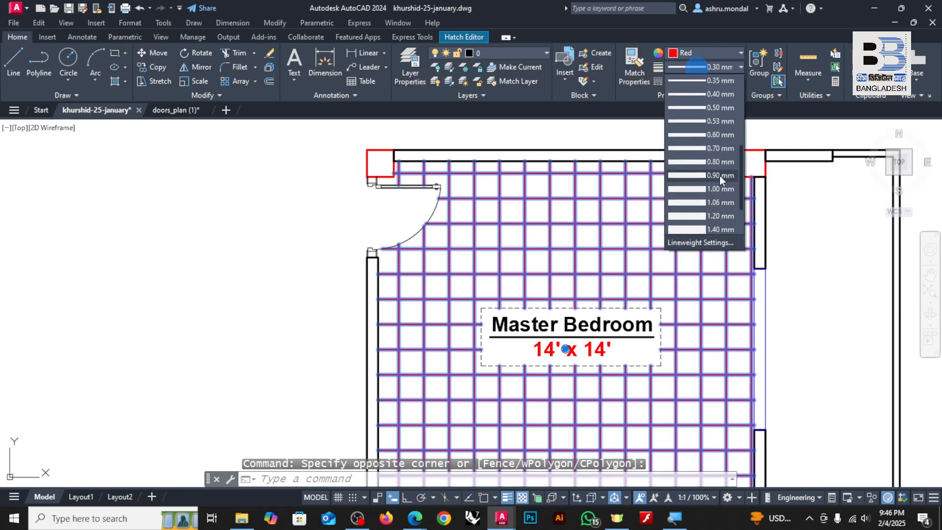
{"action": "left_click", "coordinate": [721, 117]}
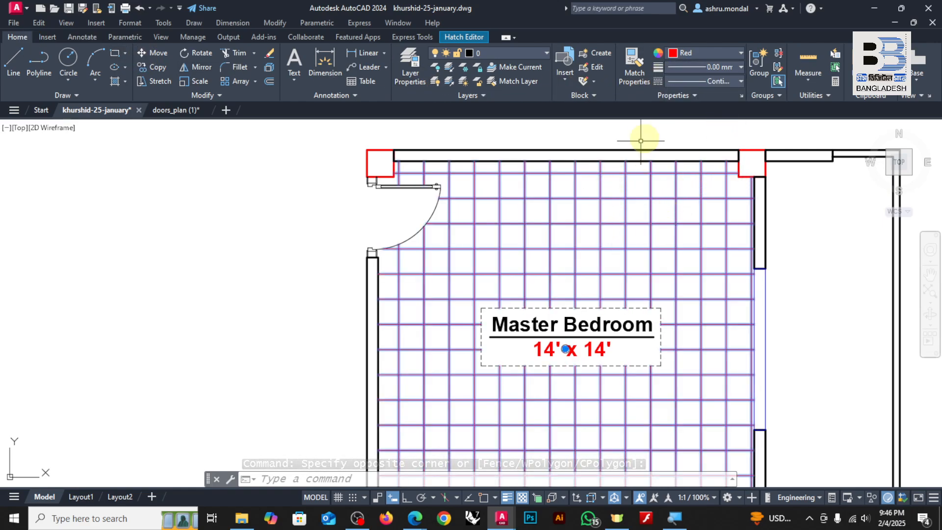
{"action": "left_click", "coordinate": [690, 64]}
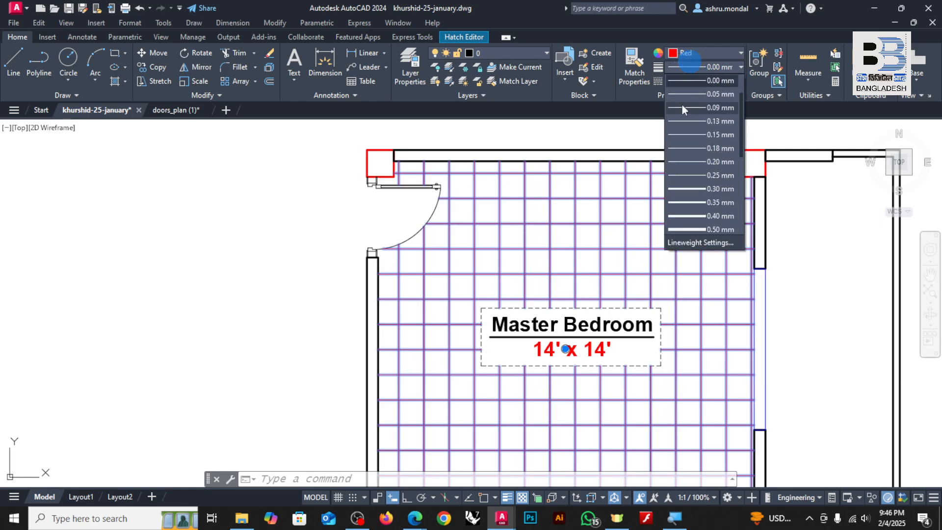
Change the bedroom floor hatch colour to light grey 199,200,202, and compare the plan with the reference.
{"action": "left_click", "coordinate": [689, 51]}
{"action": "left_click", "coordinate": [688, 51]}
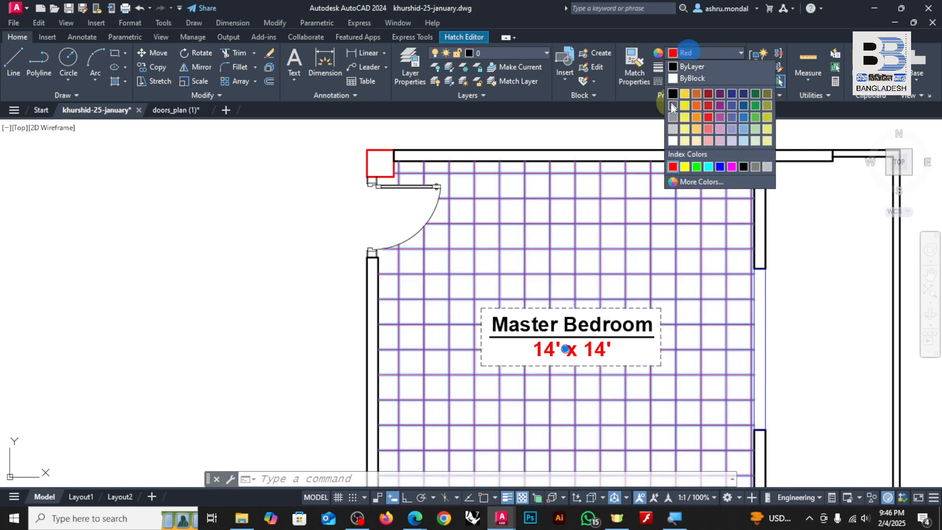
{"action": "left_click", "coordinate": [673, 130]}
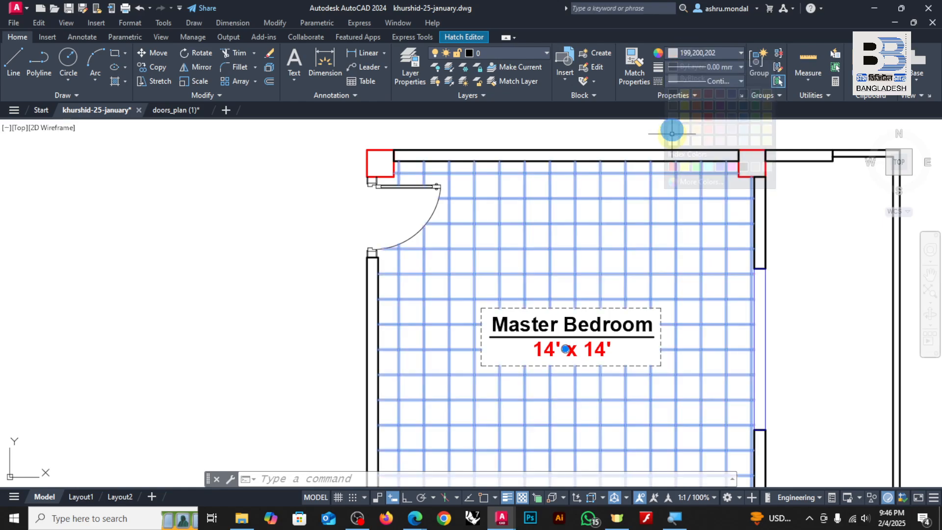
{"action": "left_click", "coordinate": [681, 54]}
{"action": "left_click", "coordinate": [673, 129]}
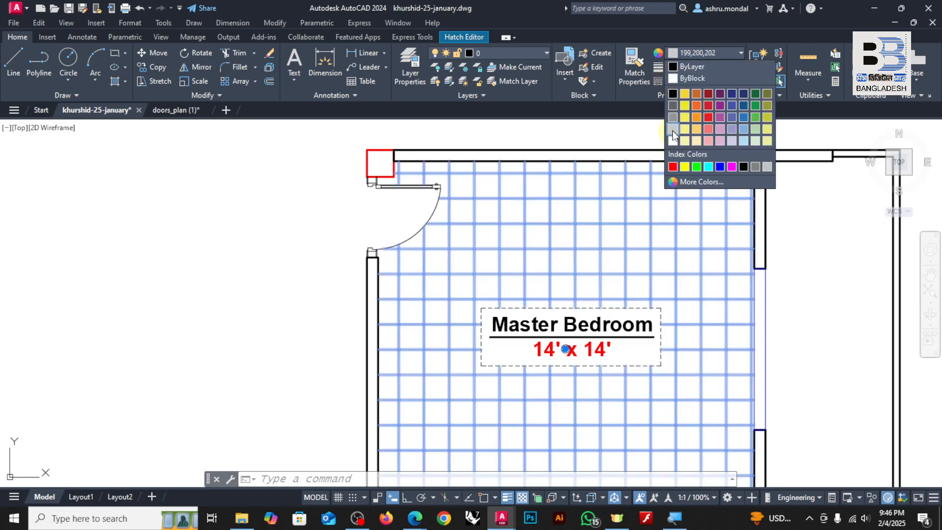
{"action": "left_click", "coordinate": [674, 131]}
{"action": "key", "text": "Escape"}
{"action": "scroll", "coordinate": [564, 202], "scroll_direction": "down", "scroll_amount": 4}
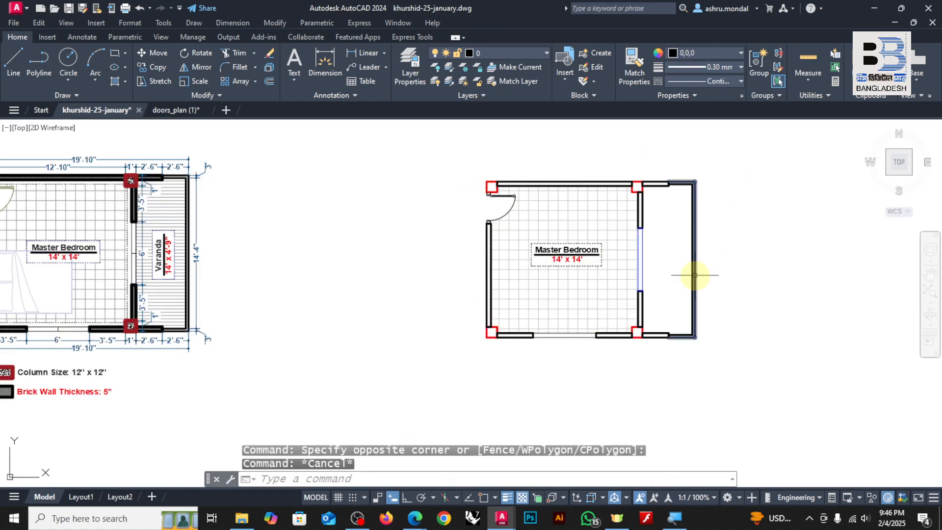
{"action": "scroll", "coordinate": [343, 226], "scroll_direction": "up", "scroll_amount": 4}
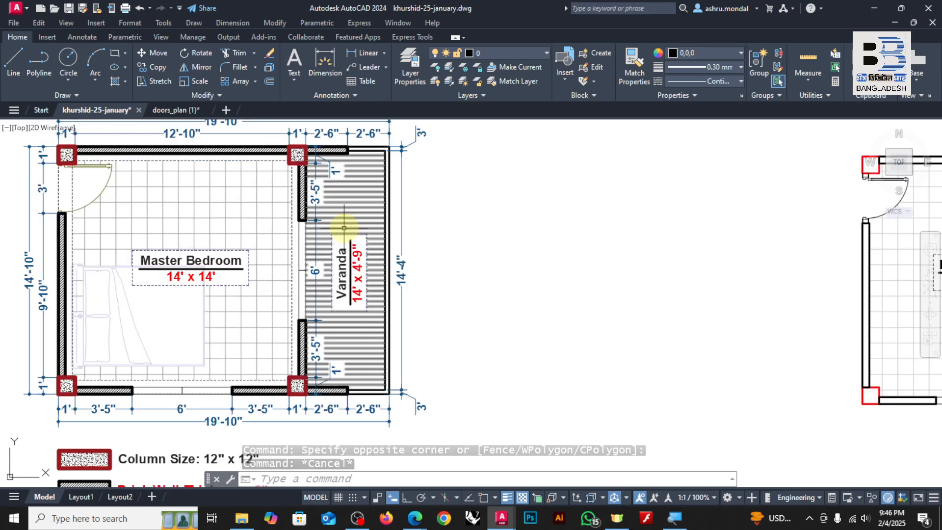
Start a hatch in the empty varanda floor area and apply the ANSI31 pattern to match the reference plan.
{"action": "scroll", "coordinate": [314, 221], "scroll_direction": "down", "scroll_amount": 5}
{"action": "scroll", "coordinate": [284, 240], "scroll_direction": "down", "scroll_amount": 3}
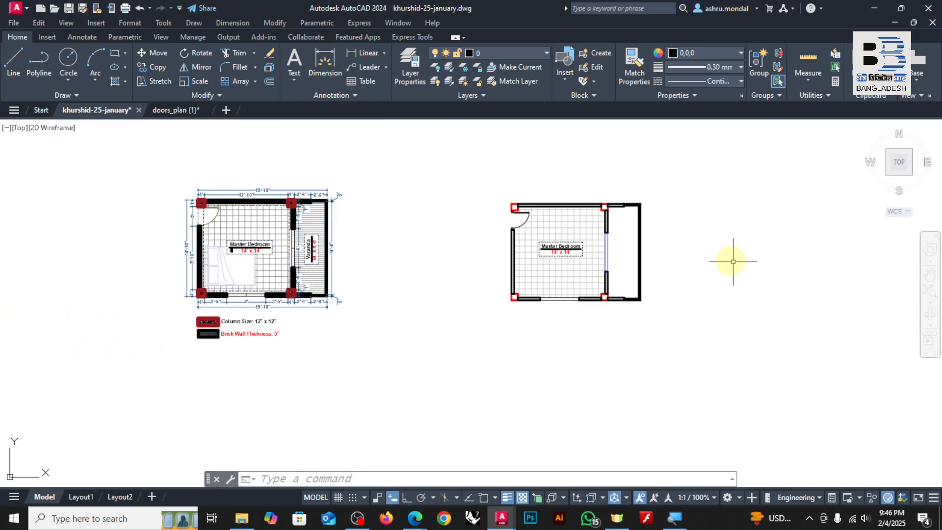
{"action": "scroll", "coordinate": [316, 210], "scroll_direction": "up", "scroll_amount": 5}
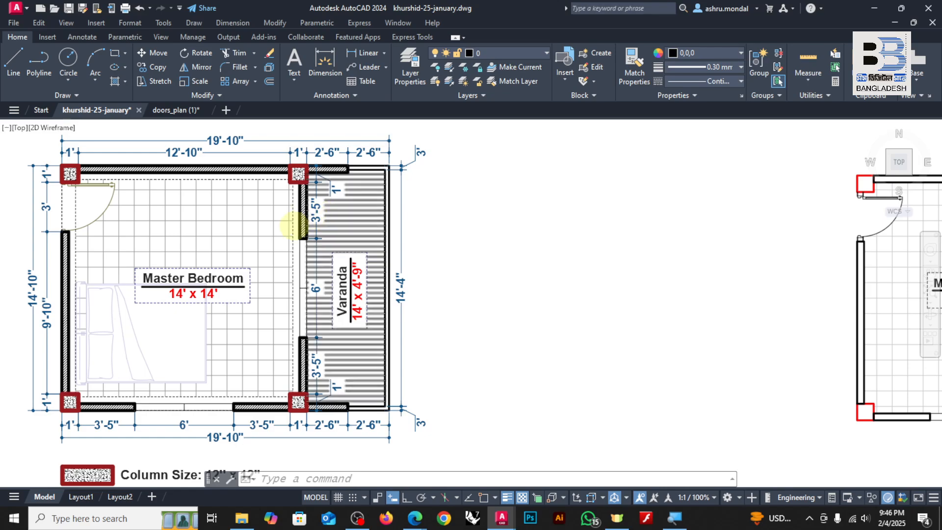
{"action": "scroll", "coordinate": [285, 223], "scroll_direction": "down", "scroll_amount": 4}
{"action": "scroll", "coordinate": [667, 251], "scroll_direction": "up", "scroll_amount": 4}
{"action": "key", "text": "Escape"}
{"action": "key", "text": "Escape"}
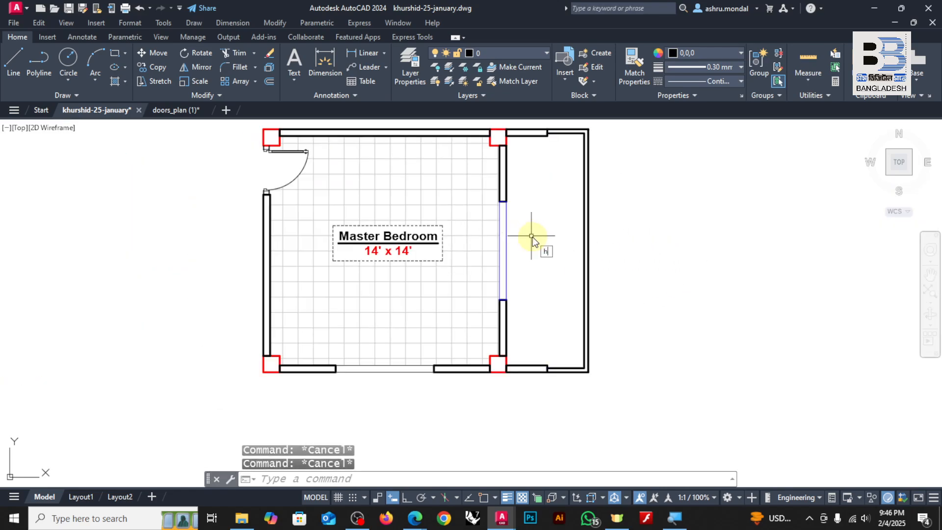
{"action": "type", "text": "h"}
{"action": "key", "text": "Return"}
{"action": "left_click", "coordinate": [532, 231]}
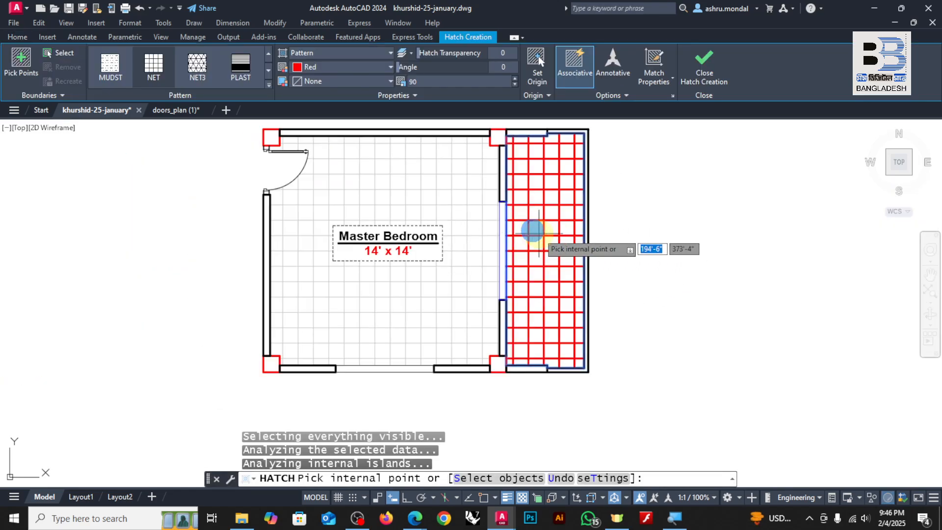
{"action": "left_click", "coordinate": [219, 76]}
{"action": "left_click", "coordinate": [267, 83]}
{"action": "scroll", "coordinate": [201, 113], "scroll_direction": "up", "scroll_amount": 3}
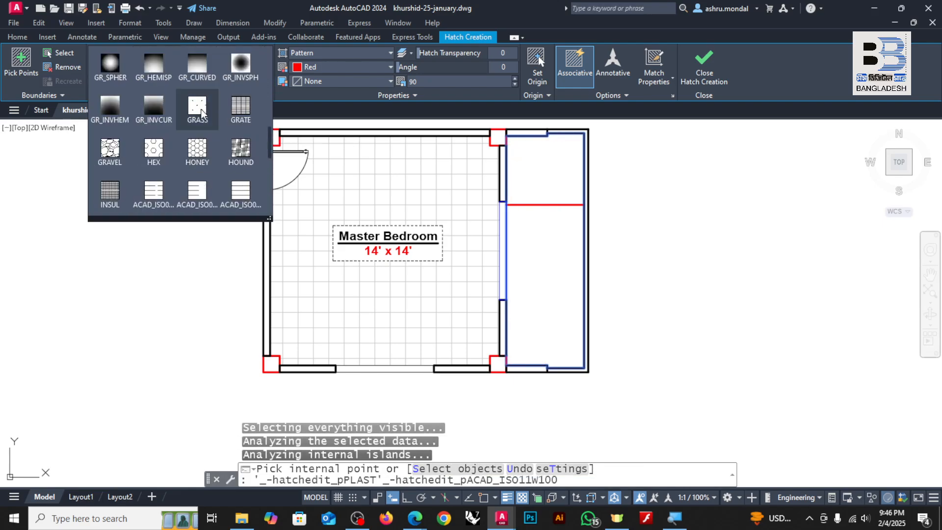
{"action": "scroll", "coordinate": [197, 93], "scroll_direction": "up", "scroll_amount": 5}
{"action": "left_click", "coordinate": [201, 68]}
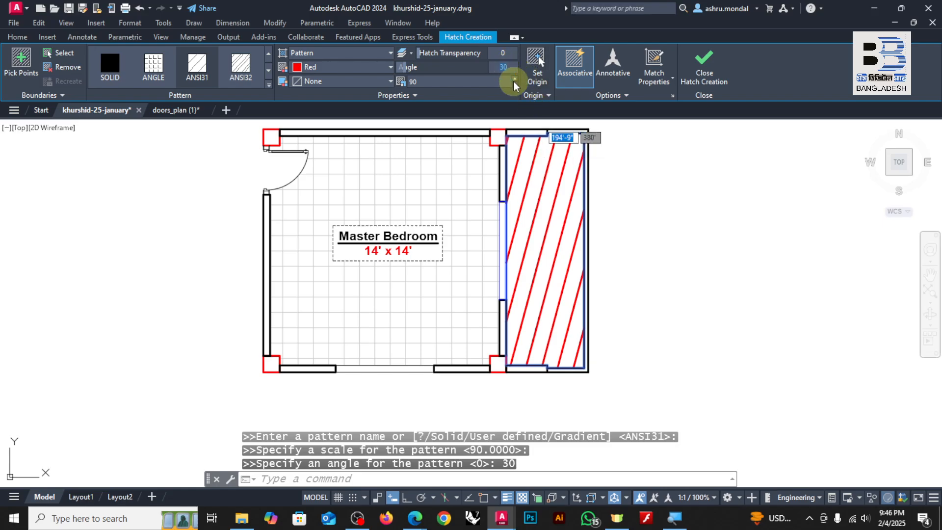
Try angles of 40, 90, 110 and 120 degrees for the varanda hatch lines.
{"action": "type", "text": "40"}
{"action": "key", "text": "Return"}
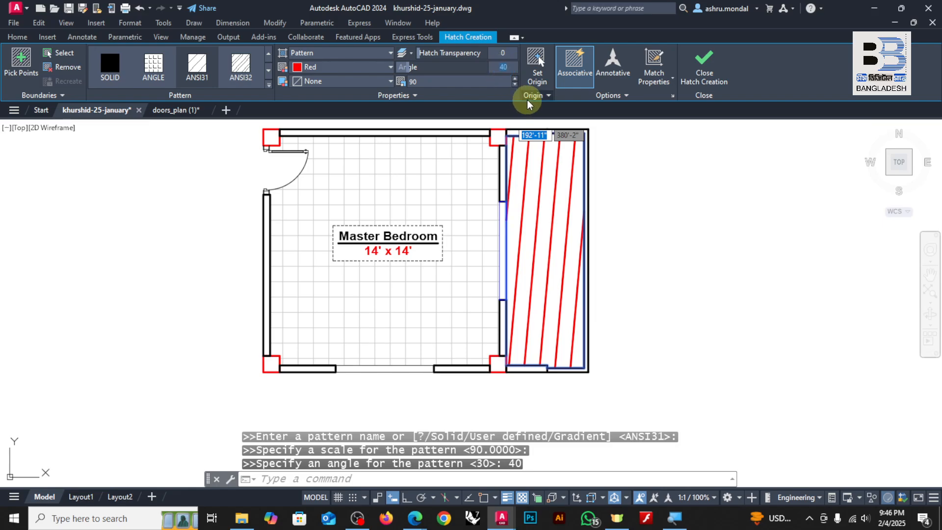
{"action": "type", "text": "90"}
{"action": "key", "text": "Return"}
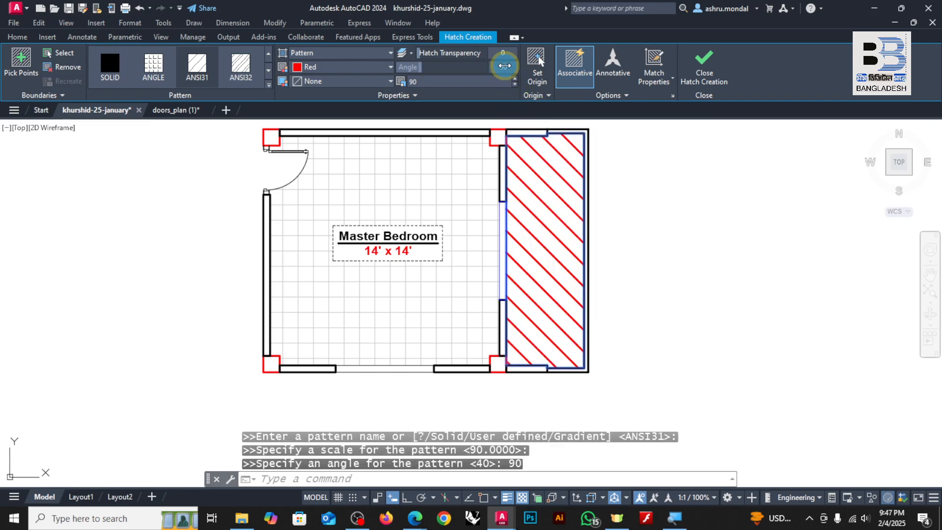
{"action": "type", "text": "110"}
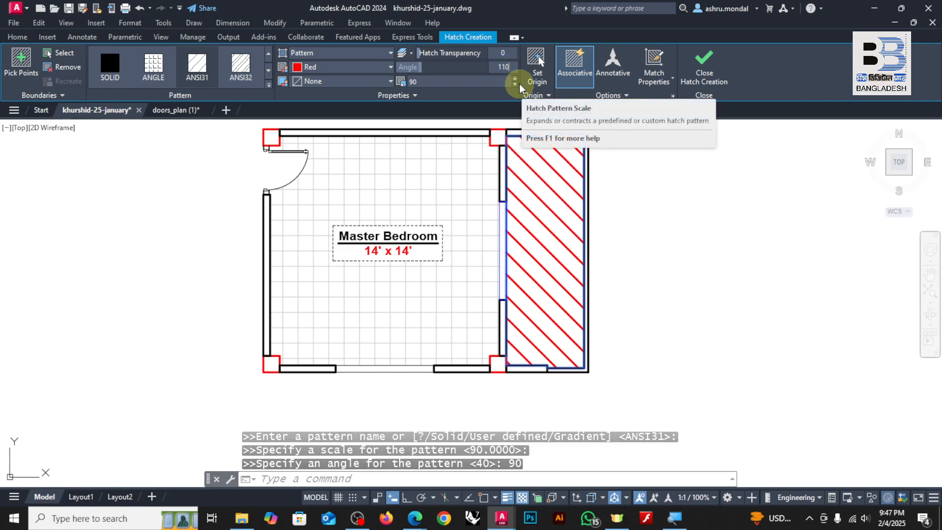
{"action": "key", "text": "Return"}
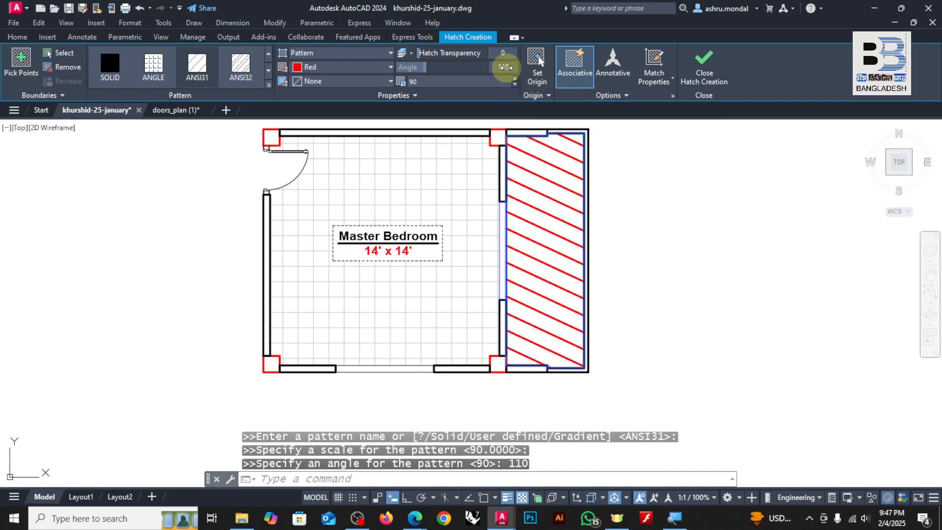
{"action": "type", "text": "1"}
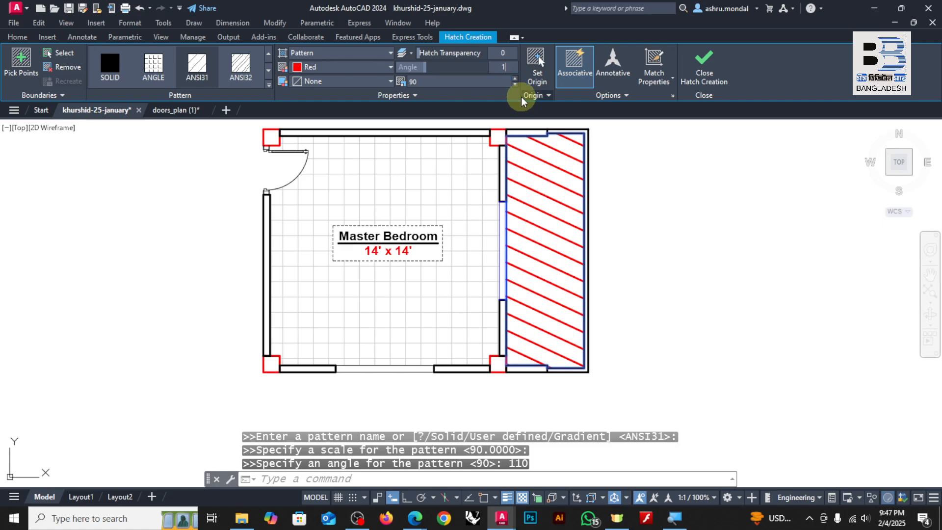
{"action": "type", "text": "20"}
{"action": "key", "text": "Return"}
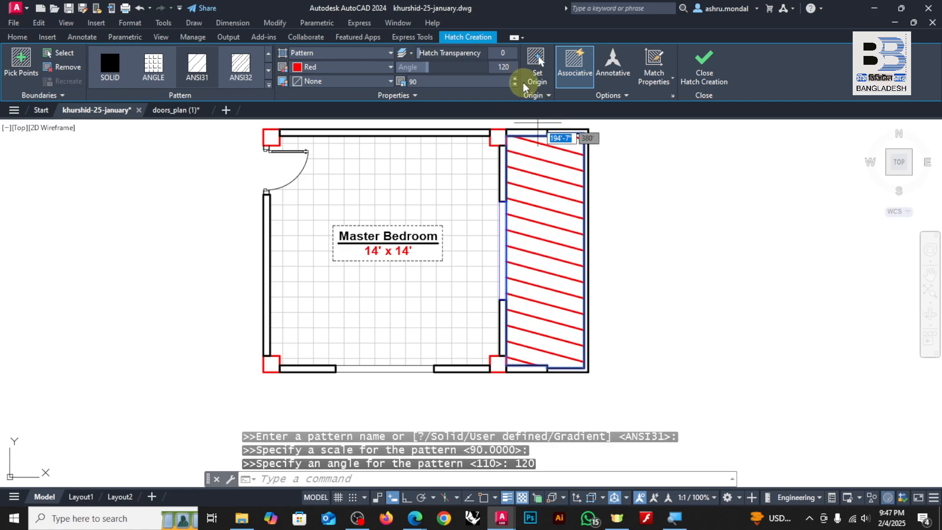
Set the varanda hatch angle to 135 degrees and compare its lines with the reference plan.
{"action": "type", "text": "135"}
{"action": "key", "text": "Return"}
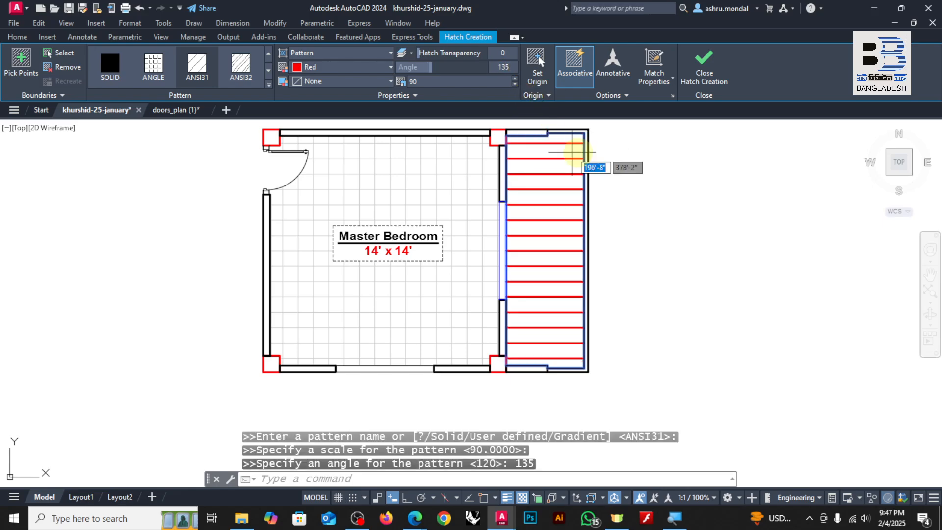
{"action": "scroll", "coordinate": [534, 171], "scroll_direction": "down", "scroll_amount": 5}
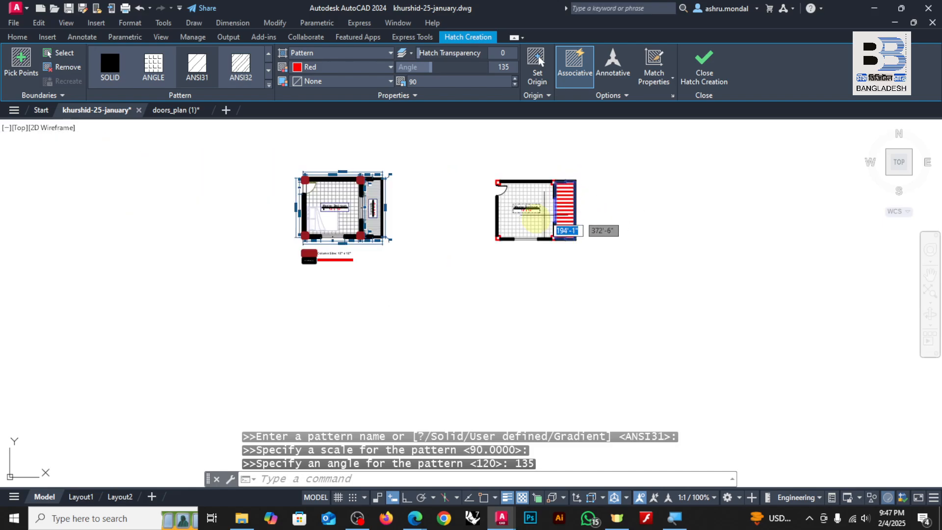
{"action": "scroll", "coordinate": [387, 209], "scroll_direction": "up", "scroll_amount": 5}
{"action": "scroll", "coordinate": [431, 147], "scroll_direction": "down", "scroll_amount": 4}
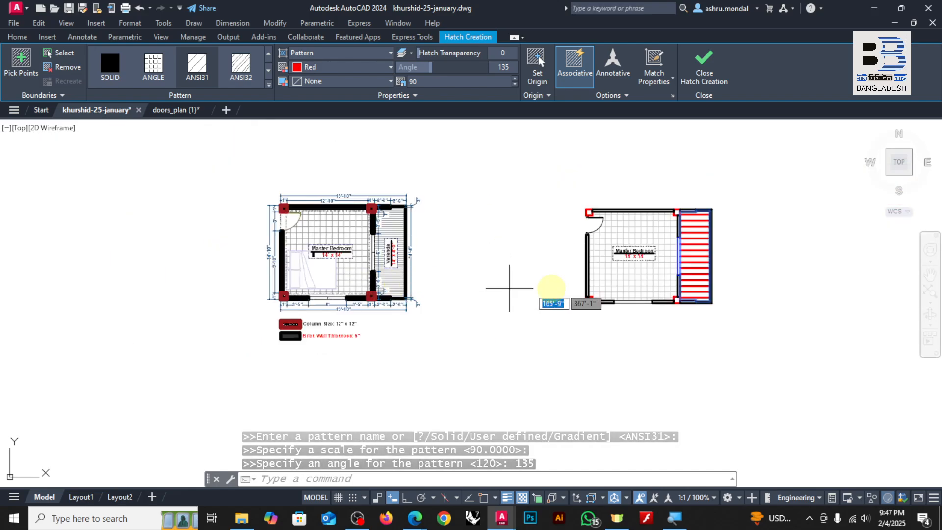
{"action": "scroll", "coordinate": [687, 228], "scroll_direction": "up", "scroll_amount": 4}
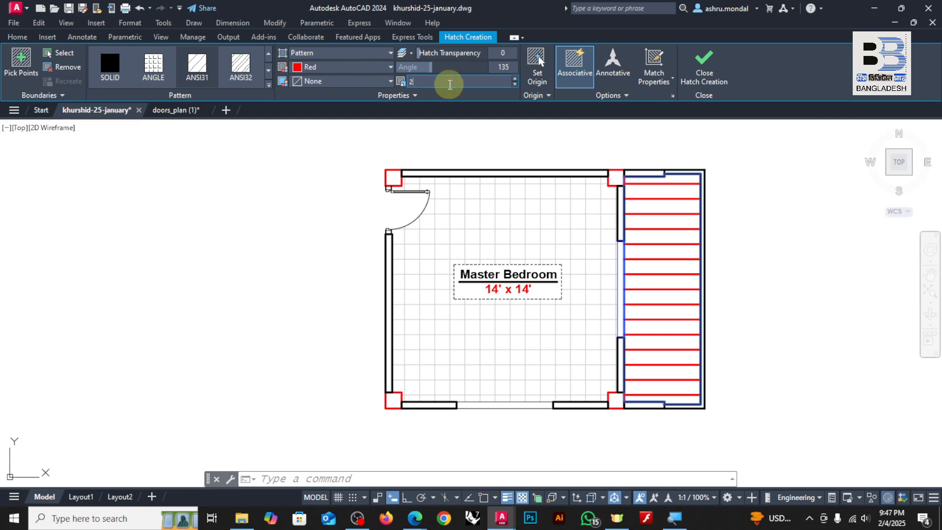
Try a pattern scale of 20 on the varanda hatch and compare its line spacing with the reference plan.
{"action": "key", "text": "Return"}
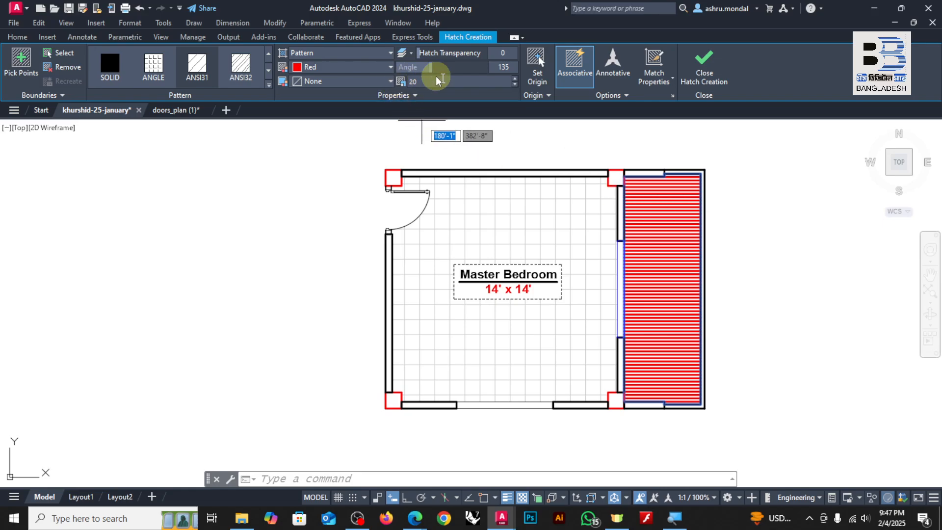
{"action": "scroll", "coordinate": [474, 148], "scroll_direction": "down", "scroll_amount": 6}
{"action": "scroll", "coordinate": [303, 180], "scroll_direction": "up", "scroll_amount": 5}
{"action": "scroll", "coordinate": [374, 157], "scroll_direction": "down", "scroll_amount": 4}
{"action": "scroll", "coordinate": [471, 177], "scroll_direction": "up", "scroll_amount": 4}
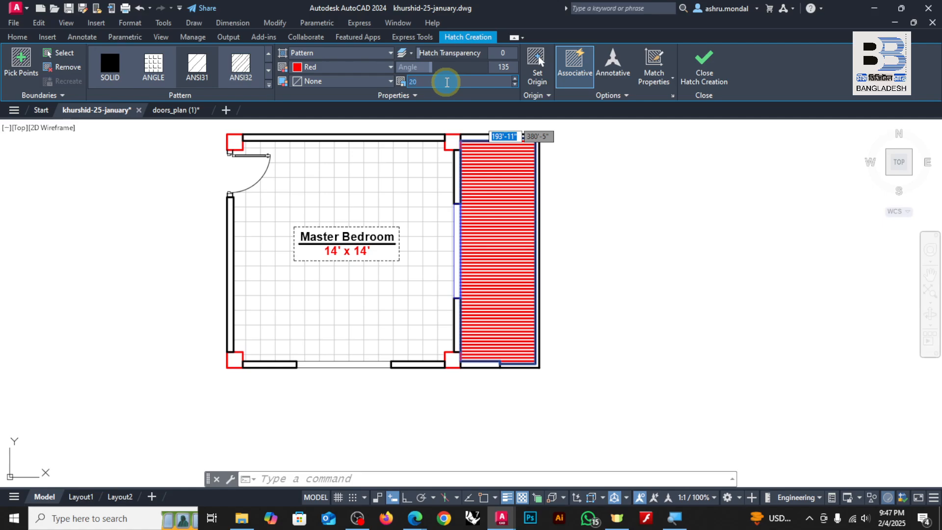
Try a varanda hatch scale of 25 against the reference, set it to 35 and finish the hatch.
{"action": "key", "text": "Return"}
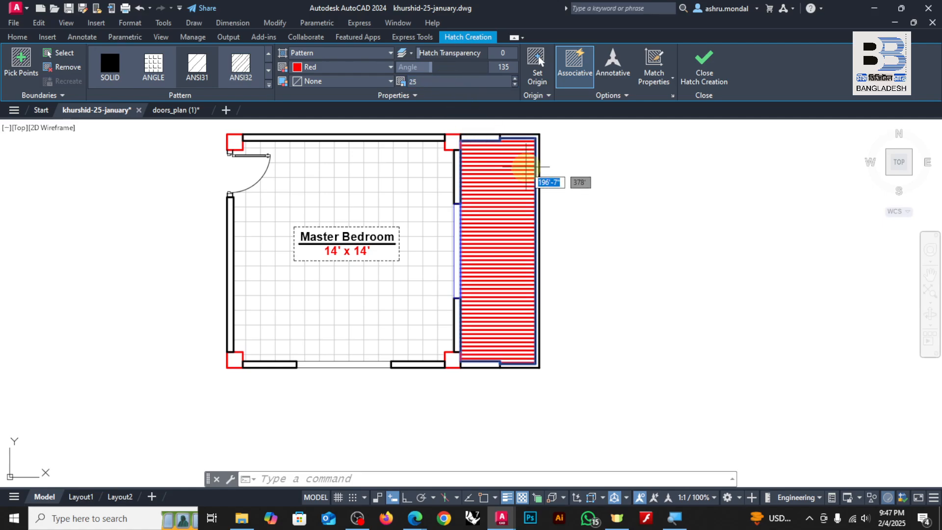
{"action": "scroll", "coordinate": [545, 196], "scroll_direction": "down", "scroll_amount": 5}
{"action": "scroll", "coordinate": [479, 210], "scroll_direction": "up", "scroll_amount": 3}
{"action": "scroll", "coordinate": [227, 212], "scroll_direction": "up", "scroll_amount": 3}
{"action": "scroll", "coordinate": [226, 212], "scroll_direction": "down", "scroll_amount": 4}
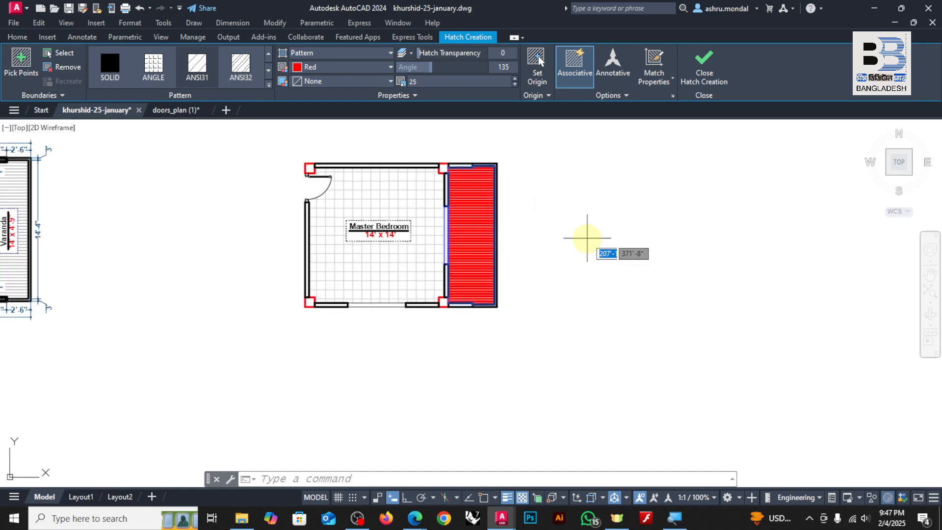
{"action": "scroll", "coordinate": [398, 172], "scroll_direction": "up", "scroll_amount": 4}
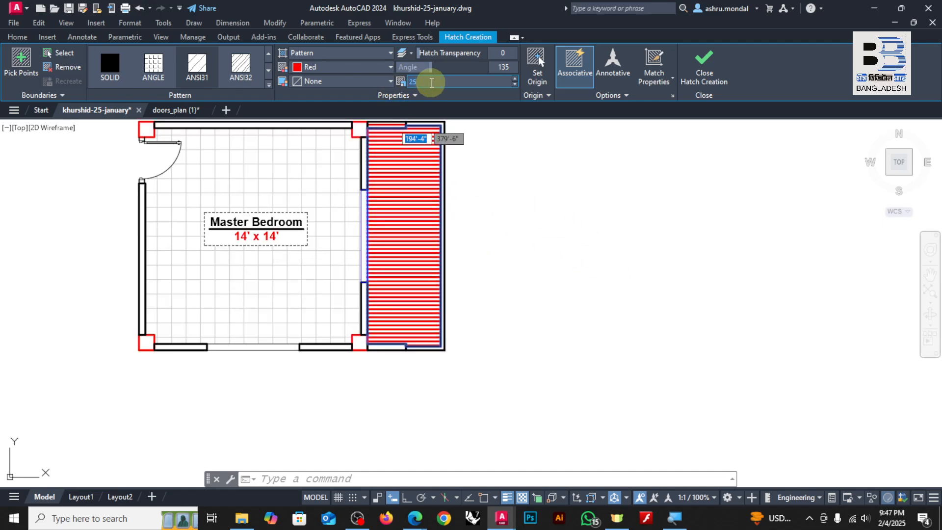
{"action": "key", "text": "Return"}
{"action": "key", "text": "Escape"}
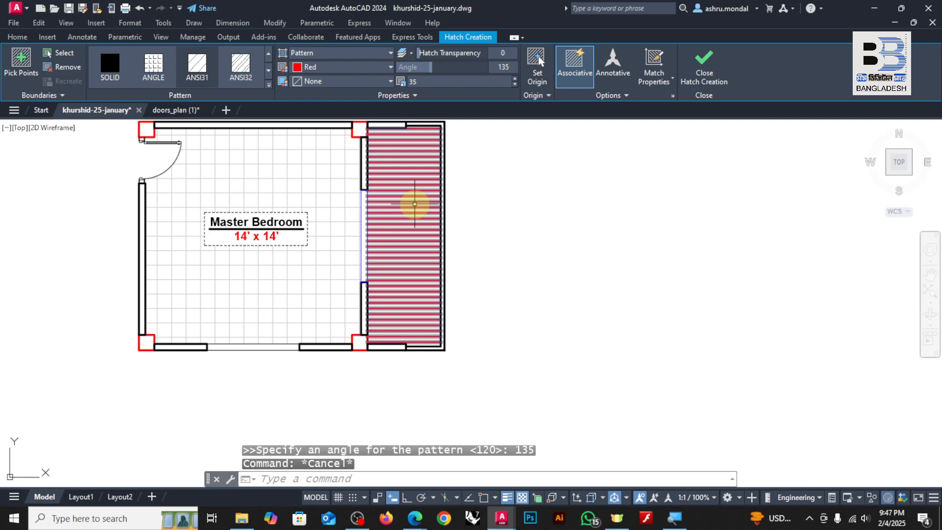
Set the varanda floor hatch to a 0.00 mm lineweight and a light grey colour.
{"action": "left_click", "coordinate": [409, 201]}
{"action": "left_click", "coordinate": [18, 36]}
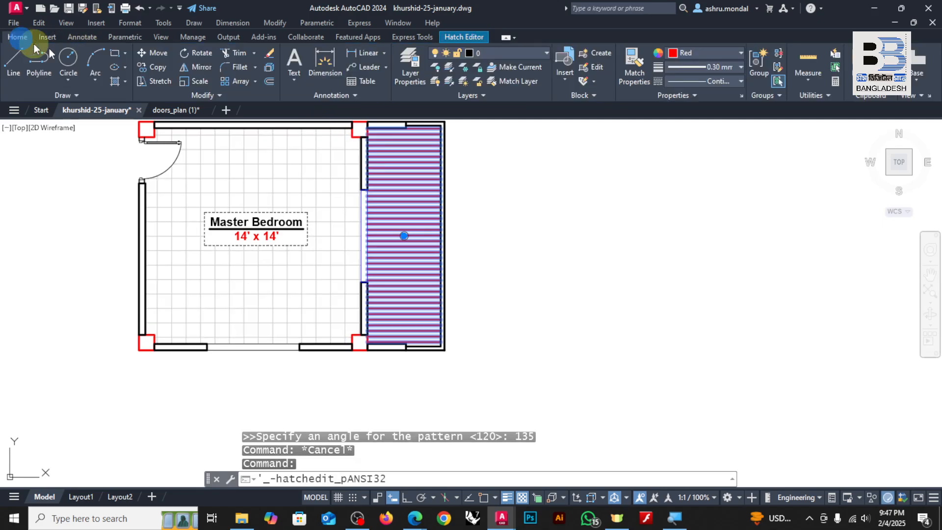
{"action": "left_click", "coordinate": [686, 69]}
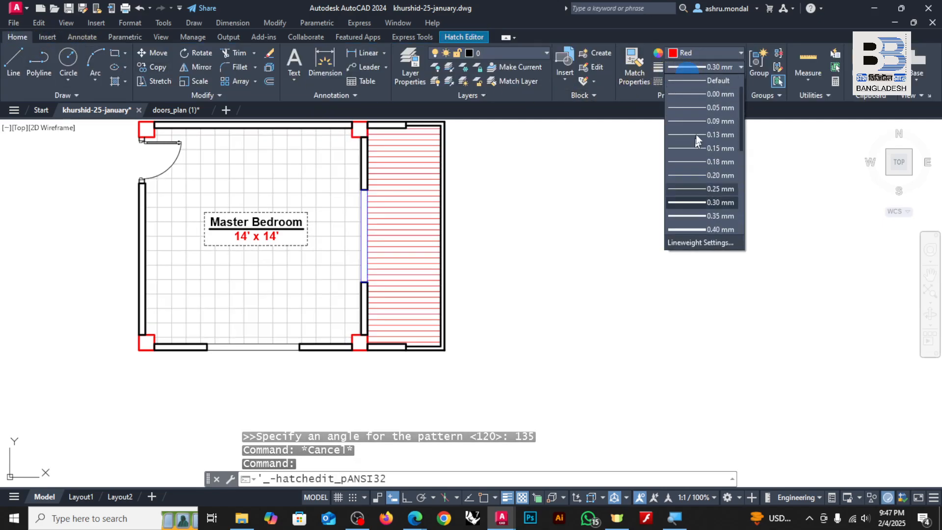
{"action": "left_click", "coordinate": [708, 92]}
{"action": "left_click", "coordinate": [674, 54]}
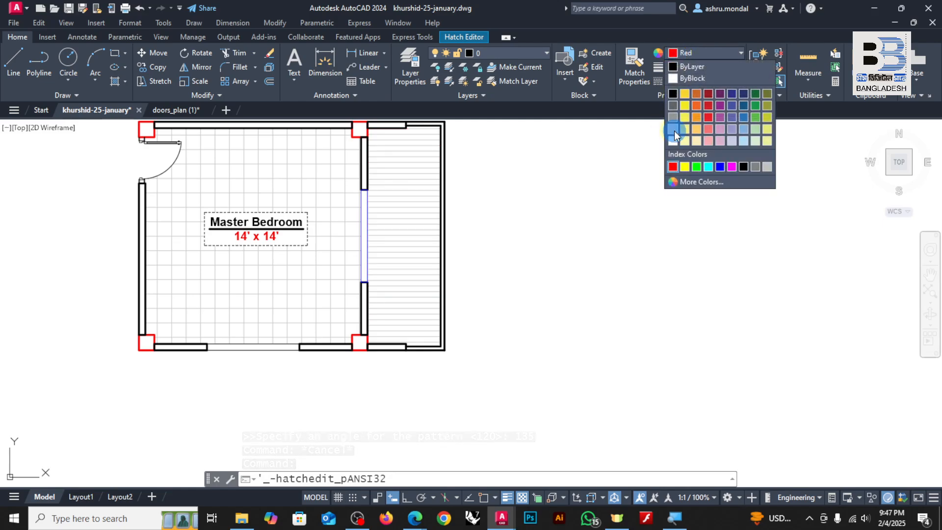
{"action": "left_click", "coordinate": [674, 130]}
{"action": "key", "text": "Escape"}
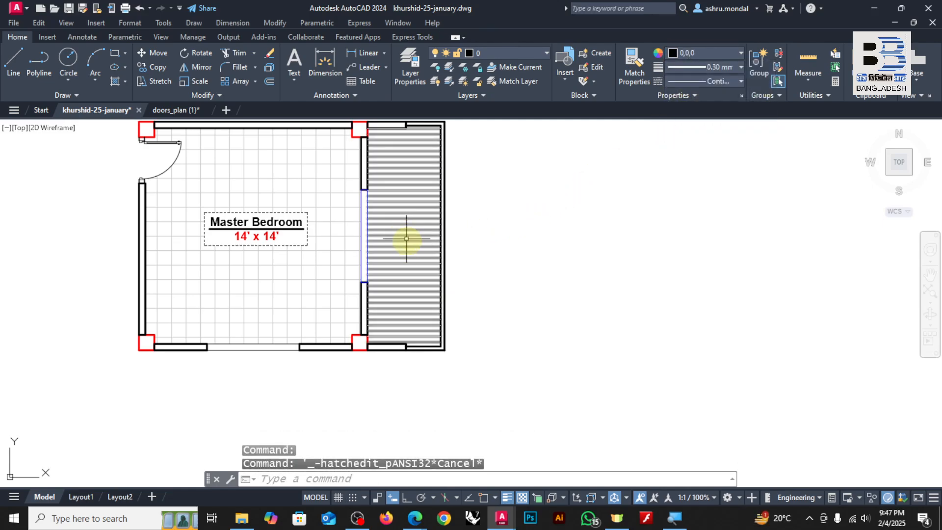
Check the wall hatching in the reference plan and start a hatch inside the upper bedroom wall between the two columns.
{"action": "scroll", "coordinate": [481, 246], "scroll_direction": "down", "scroll_amount": 4}
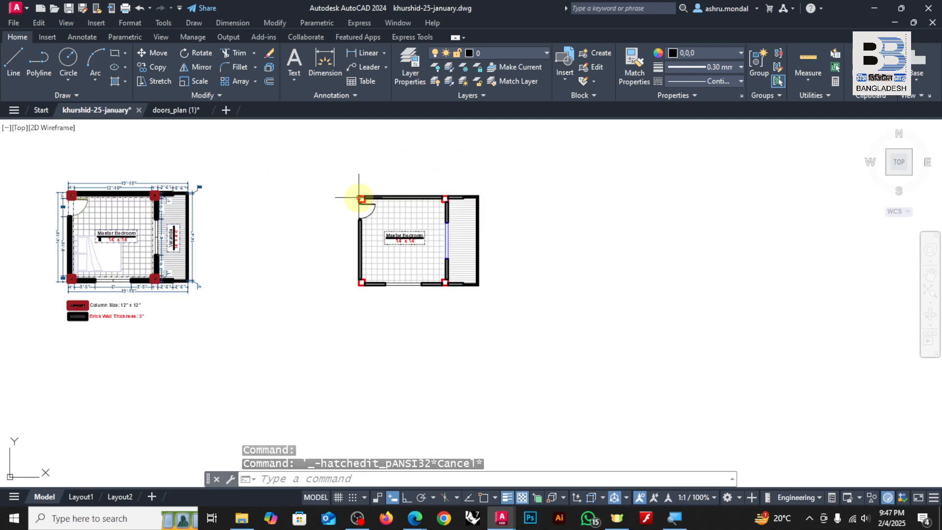
{"action": "scroll", "coordinate": [73, 194], "scroll_direction": "up", "scroll_amount": 8}
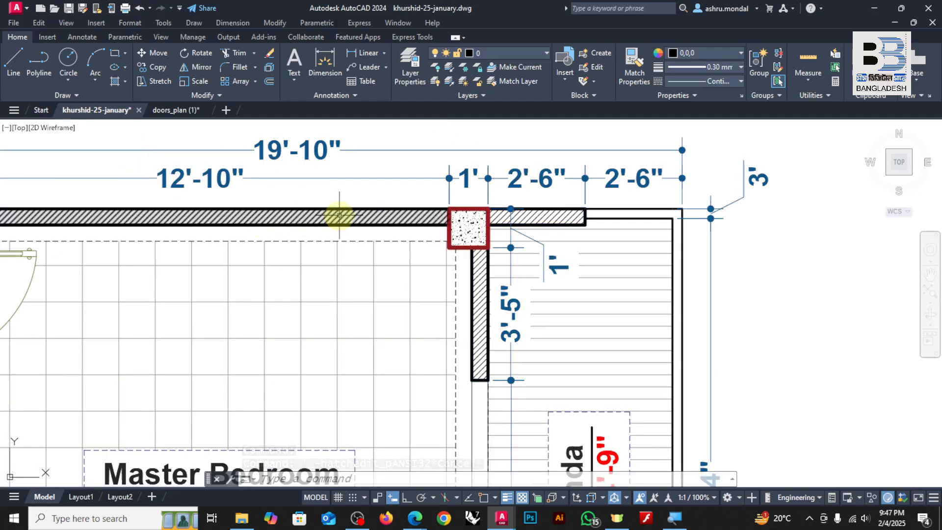
{"action": "scroll", "coordinate": [685, 181], "scroll_direction": "down", "scroll_amount": 6}
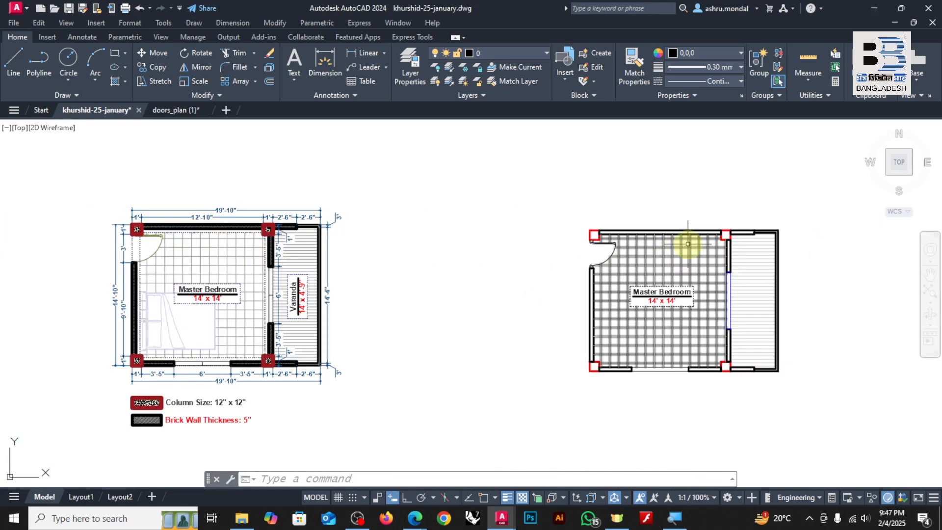
{"action": "scroll", "coordinate": [517, 207], "scroll_direction": "up", "scroll_amount": 4}
{"action": "scroll", "coordinate": [585, 206], "scroll_direction": "down", "scroll_amount": 1}
{"action": "scroll", "coordinate": [571, 217], "scroll_direction": "up", "scroll_amount": 1}
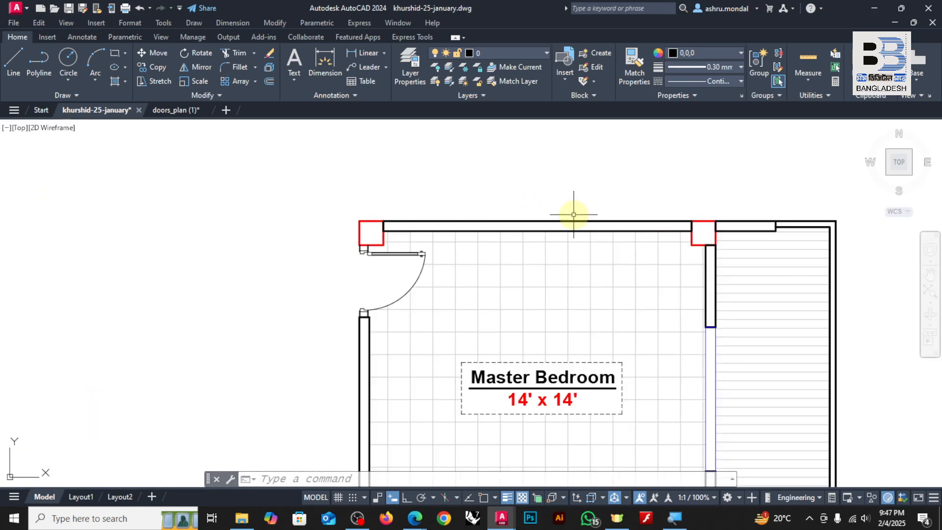
{"action": "key", "text": "Return"}
{"action": "scroll", "coordinate": [573, 211], "scroll_direction": "up", "scroll_amount": 4}
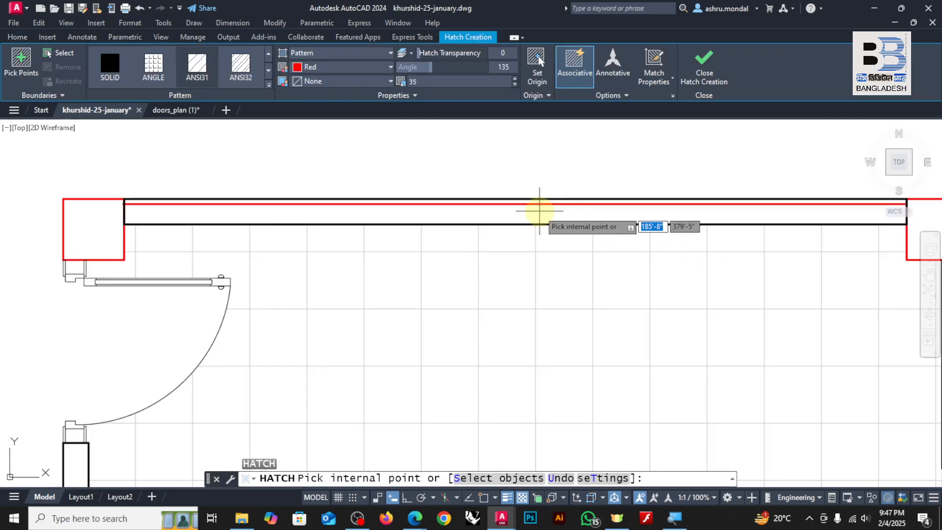
{"action": "left_click", "coordinate": [540, 211]}
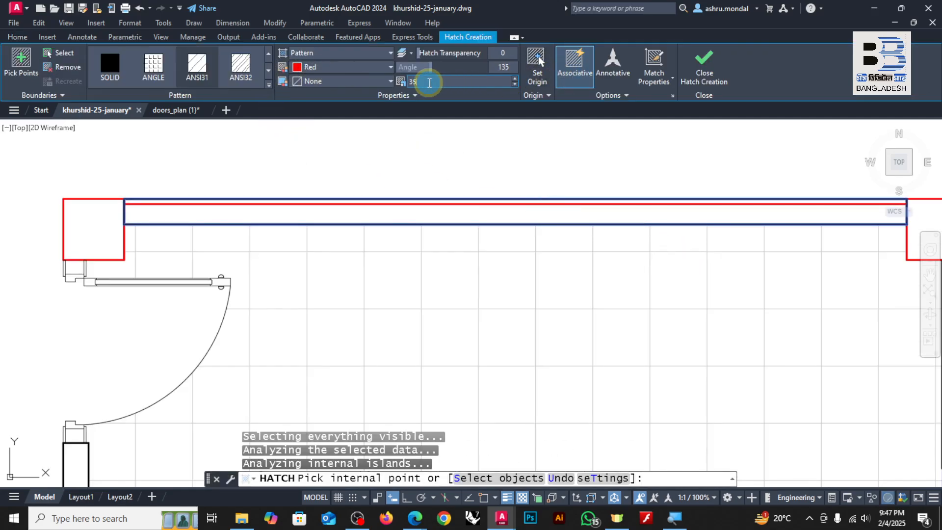
Set the upper wall hatch to an angle of 0 and a pattern scale of 8.
{"action": "type", "text": "35>: "}
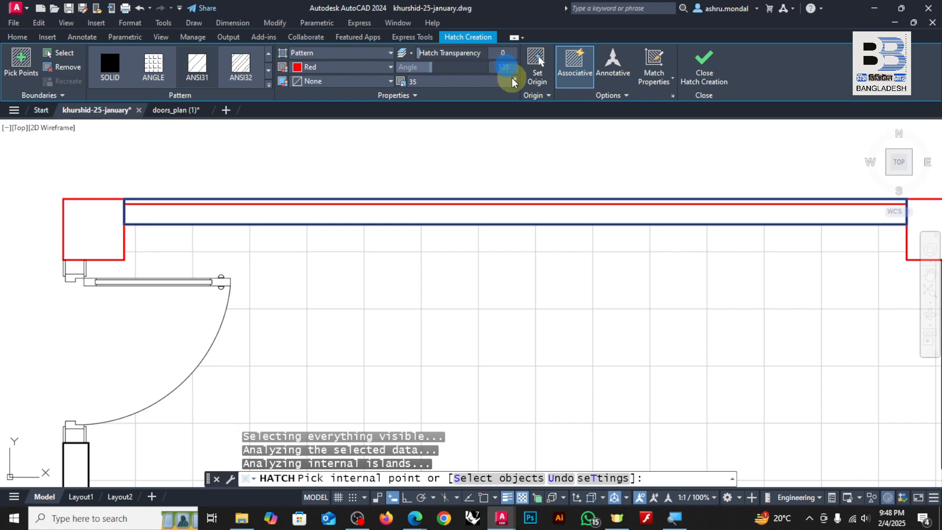
{"action": "type", "text": "0"}
{"action": "key", "text": "Return"}
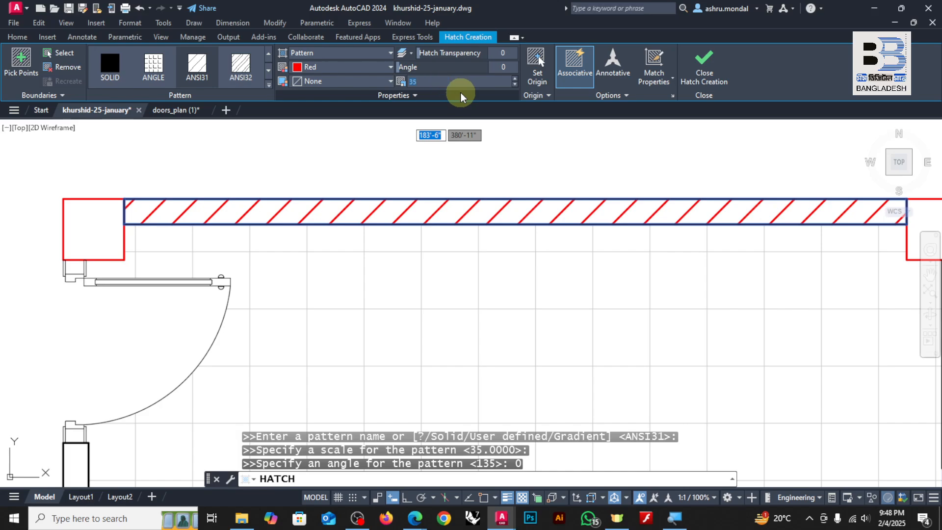
{"action": "type", "text": "8"}
{"action": "key", "text": "Return"}
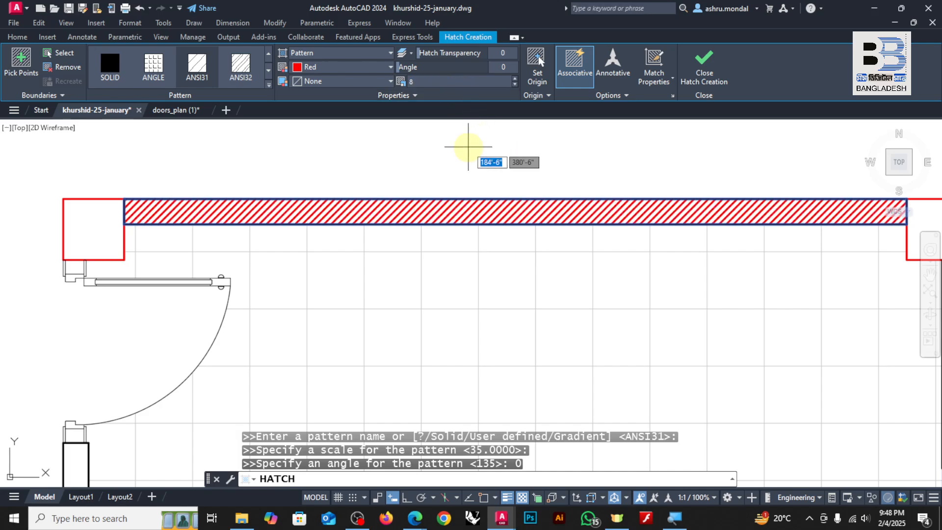
Finish the upper wall hatch and set it to a 0.13 mm lineweight and black colour.
{"action": "key", "text": "Escape"}
{"action": "left_click", "coordinate": [473, 211]}
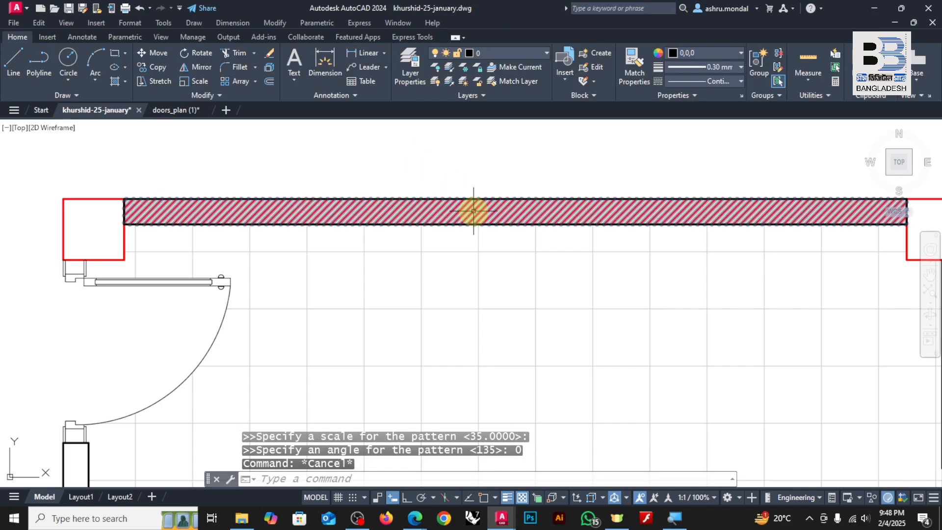
{"action": "left_click", "coordinate": [16, 38]}
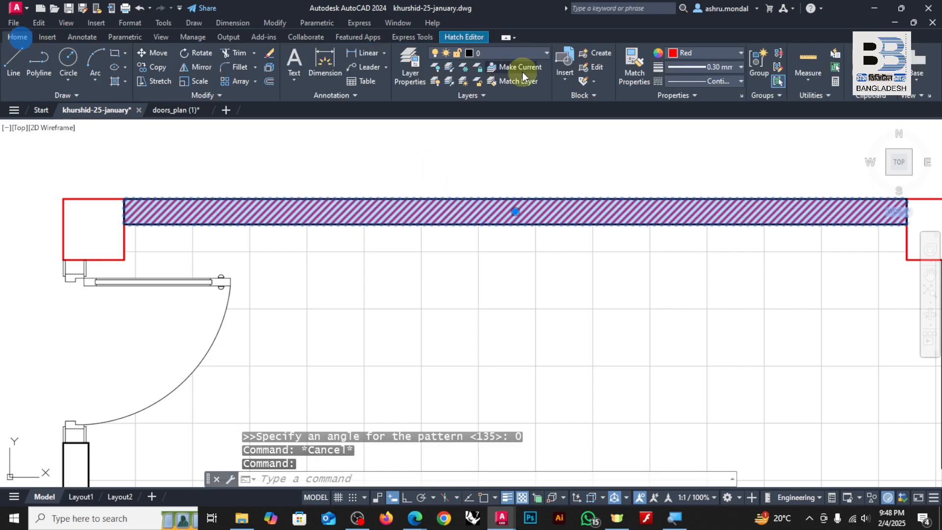
{"action": "left_click", "coordinate": [706, 66]}
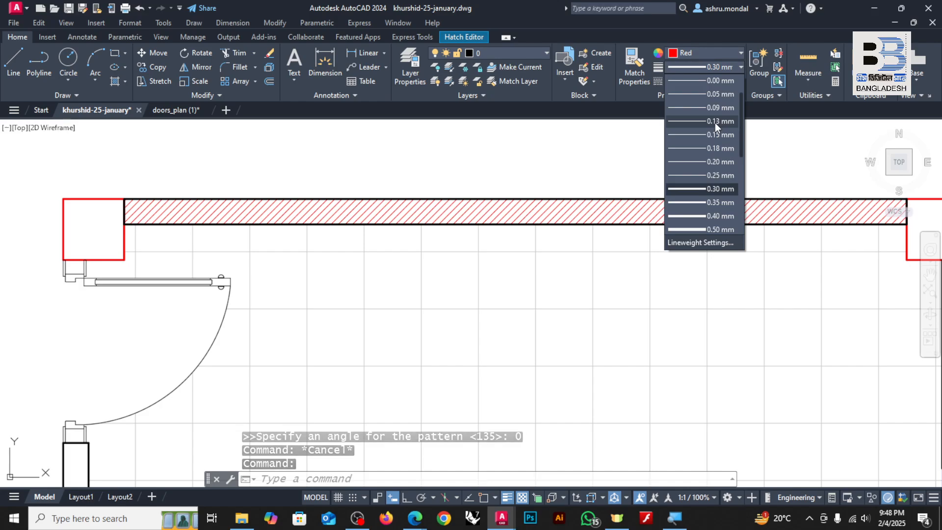
{"action": "left_click", "coordinate": [714, 120]}
{"action": "left_click", "coordinate": [675, 53]}
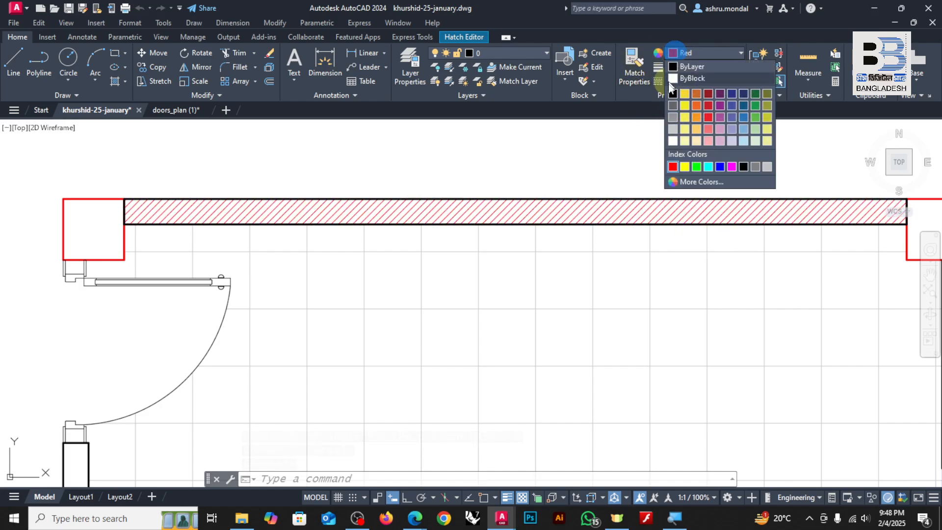
{"action": "left_click", "coordinate": [673, 93]}
{"action": "key", "text": "Escape"}
Hatch the bedroom's left wall and the two lower wall segments on either side of the window opening.
{"action": "scroll", "coordinate": [459, 147], "scroll_direction": "down", "scroll_amount": 4}
{"action": "scroll", "coordinate": [374, 262], "scroll_direction": "up", "scroll_amount": 4}
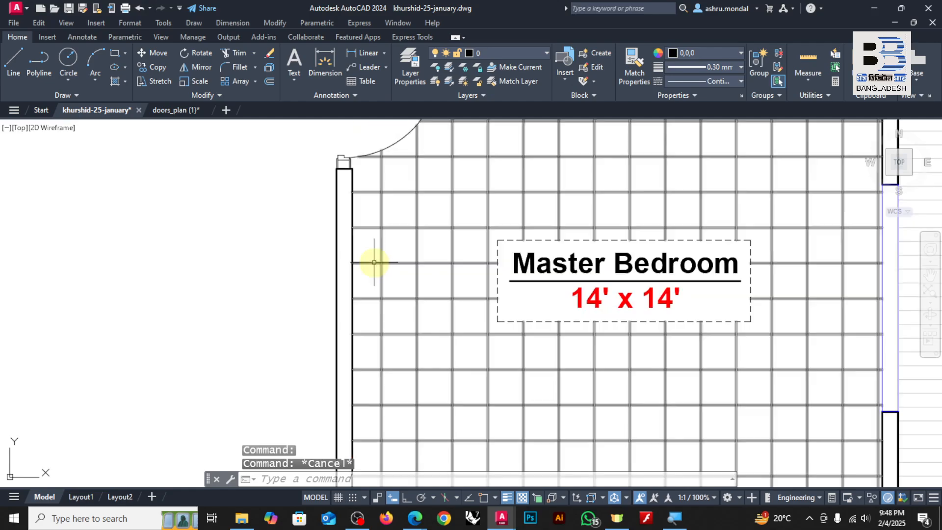
{"action": "key", "text": "Escape"}
{"action": "key", "text": "Escape"}
{"action": "key", "text": "Return"}
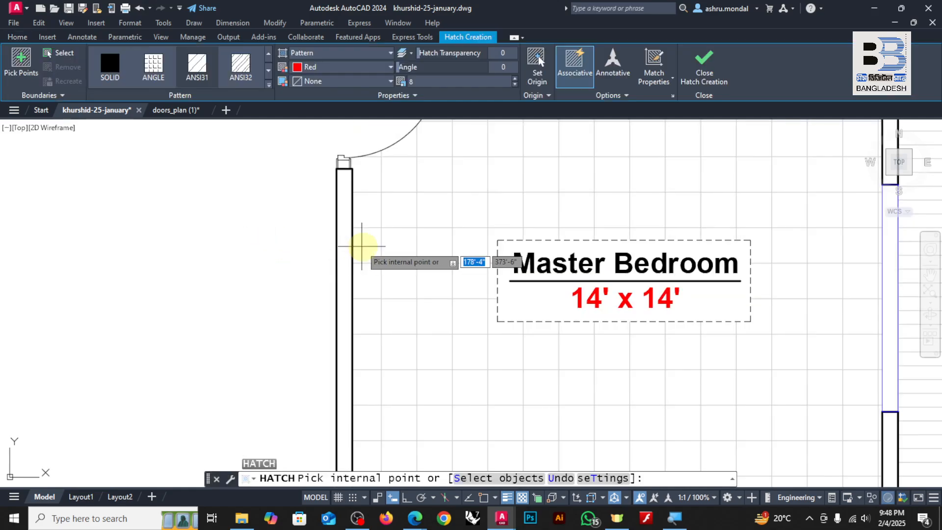
{"action": "scroll", "coordinate": [351, 248], "scroll_direction": "up", "scroll_amount": 1}
{"action": "scroll", "coordinate": [333, 236], "scroll_direction": "down", "scroll_amount": 5}
{"action": "scroll", "coordinate": [336, 283], "scroll_direction": "up", "scroll_amount": 4}
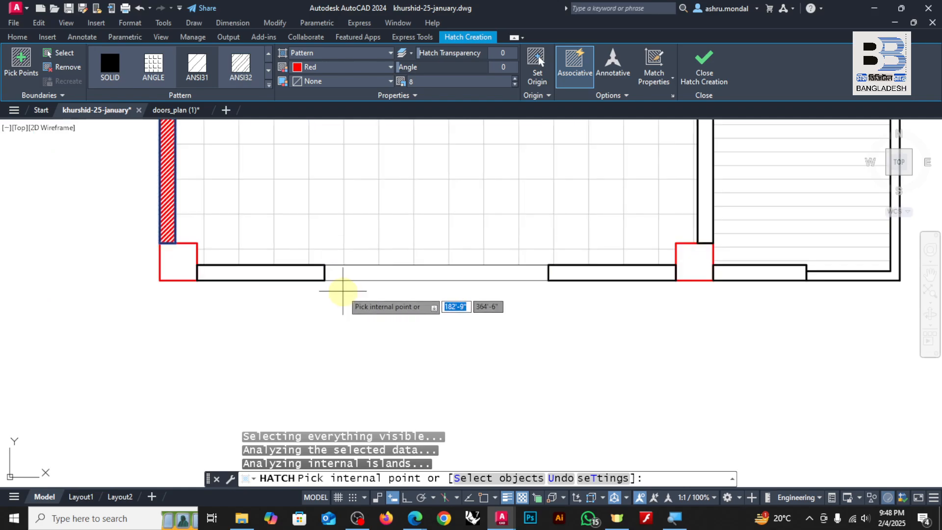
{"action": "scroll", "coordinate": [280, 263], "scroll_direction": "up", "scroll_amount": 4}
{"action": "left_click", "coordinate": [277, 274]}
{"action": "scroll", "coordinate": [278, 273], "scroll_direction": "down", "scroll_amount": 4}
{"action": "scroll", "coordinate": [603, 269], "scroll_direction": "up", "scroll_amount": 4}
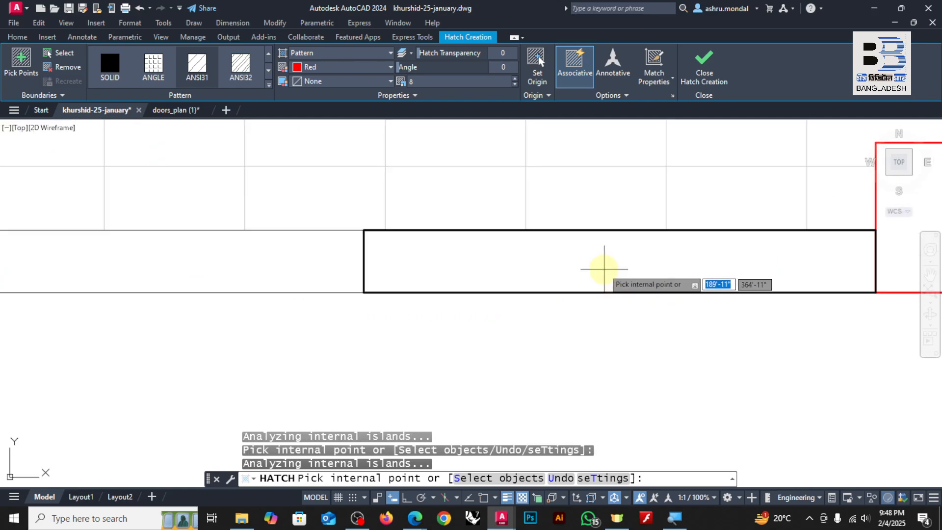
{"action": "left_click", "coordinate": [602, 268]}
Add the lower varanda wall segment and both partition wall pieces between bedroom and varanda to the hatch and finish it.
{"action": "scroll", "coordinate": [601, 268], "scroll_direction": "down", "scroll_amount": 3}
{"action": "scroll", "coordinate": [658, 267], "scroll_direction": "up", "scroll_amount": 2}
{"action": "left_click", "coordinate": [639, 260]}
{"action": "scroll", "coordinate": [617, 286], "scroll_direction": "down", "scroll_amount": 2}
{"action": "scroll", "coordinate": [574, 248], "scroll_direction": "up", "scroll_amount": 2}
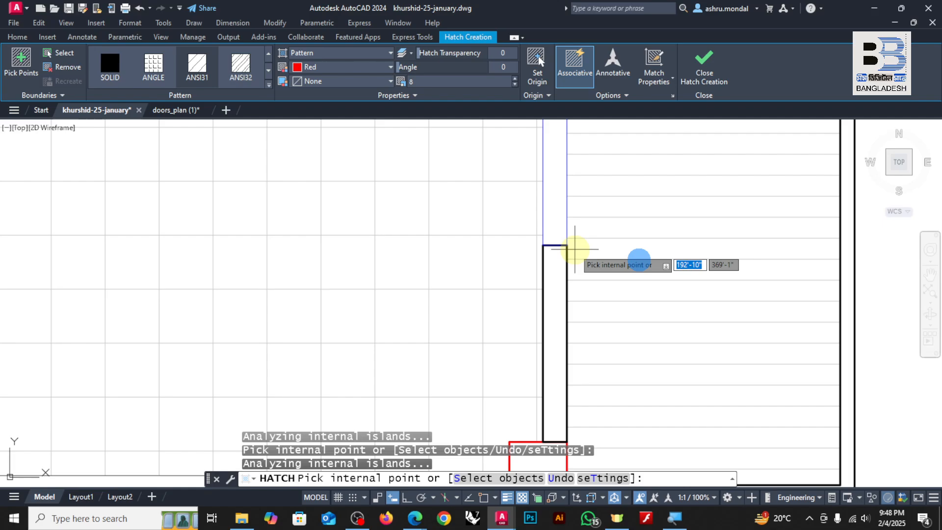
{"action": "left_click", "coordinate": [553, 273]}
{"action": "scroll", "coordinate": [555, 275], "scroll_direction": "down", "scroll_amount": 4}
{"action": "scroll", "coordinate": [561, 211], "scroll_direction": "up", "scroll_amount": 4}
{"action": "left_click", "coordinate": [544, 208]}
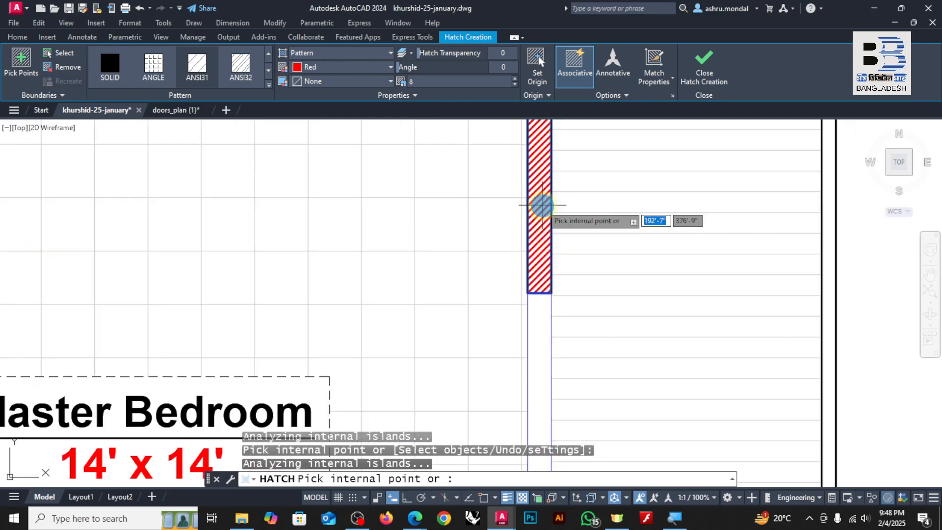
{"action": "key", "text": "Escape"}
{"action": "key", "text": "Escape"}
Match the properties of the black upper wall hatch onto the red wall hatch.
{"action": "scroll", "coordinate": [545, 210], "scroll_direction": "down", "scroll_amount": 3}
{"action": "scroll", "coordinate": [600, 238], "scroll_direction": "up", "scroll_amount": 2}
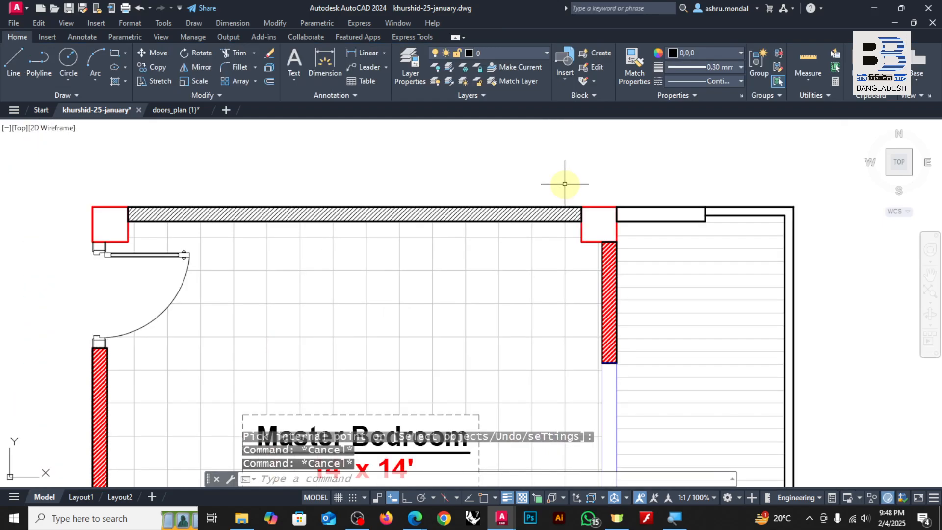
{"action": "left_click", "coordinate": [636, 74]}
{"action": "left_click", "coordinate": [547, 213]}
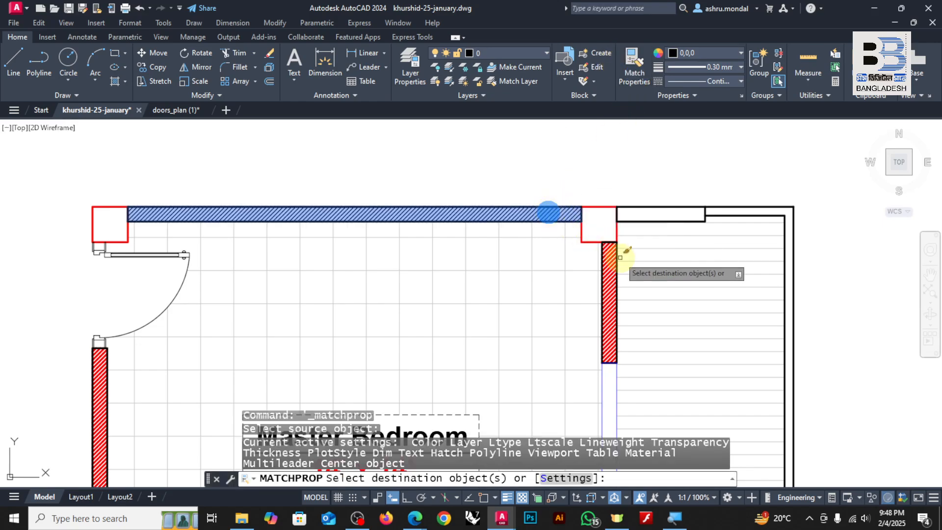
{"action": "left_click", "coordinate": [611, 259]}
{"action": "scroll", "coordinate": [596, 181], "scroll_direction": "down", "scroll_amount": 6}
{"action": "key", "text": "Escape"}
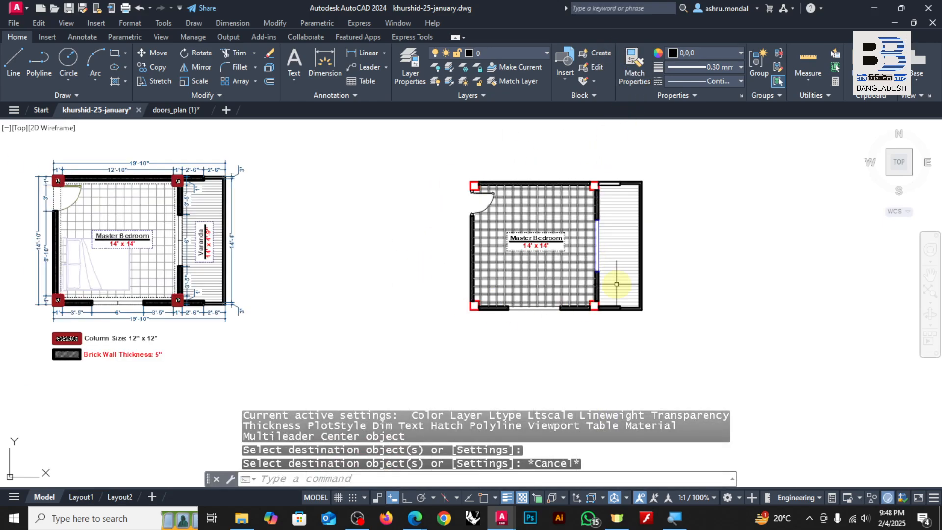
Examine the hatch pattern and outline of the column between bedroom and varanda in the reference plan.
{"action": "scroll", "coordinate": [573, 207], "scroll_direction": "up", "scroll_amount": 3}
{"action": "scroll", "coordinate": [459, 204], "scroll_direction": "down", "scroll_amount": 3}
{"action": "scroll", "coordinate": [178, 180], "scroll_direction": "up", "scroll_amount": 8}
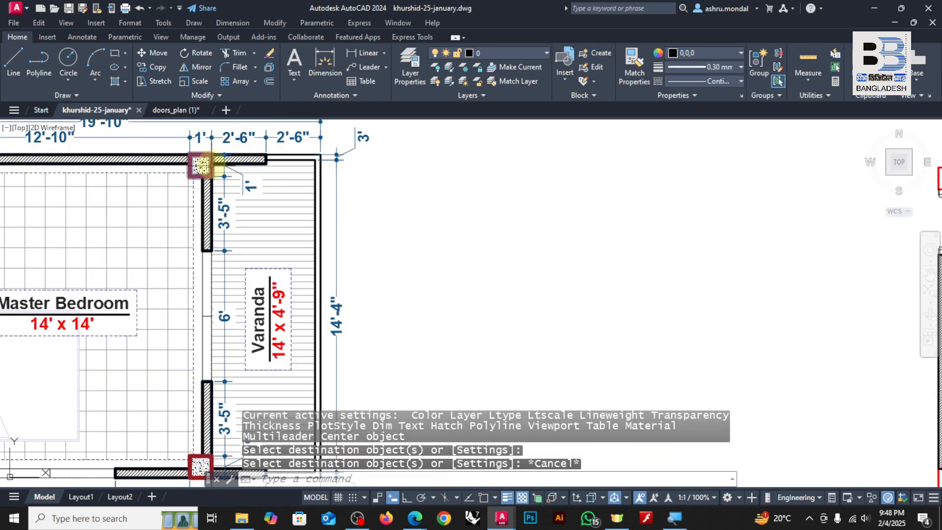
{"action": "scroll", "coordinate": [169, 175], "scroll_direction": "up", "scroll_amount": 3}
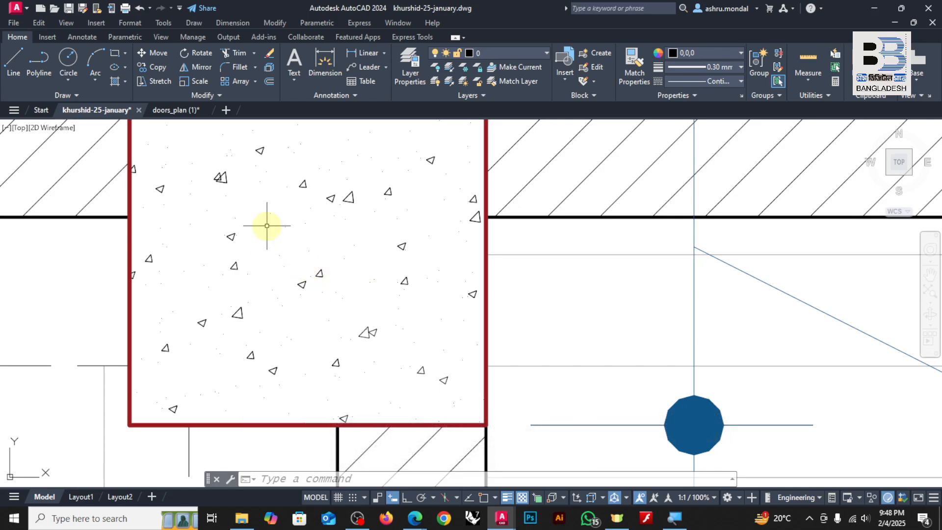
{"action": "scroll", "coordinate": [228, 263], "scroll_direction": "down", "scroll_amount": 6}
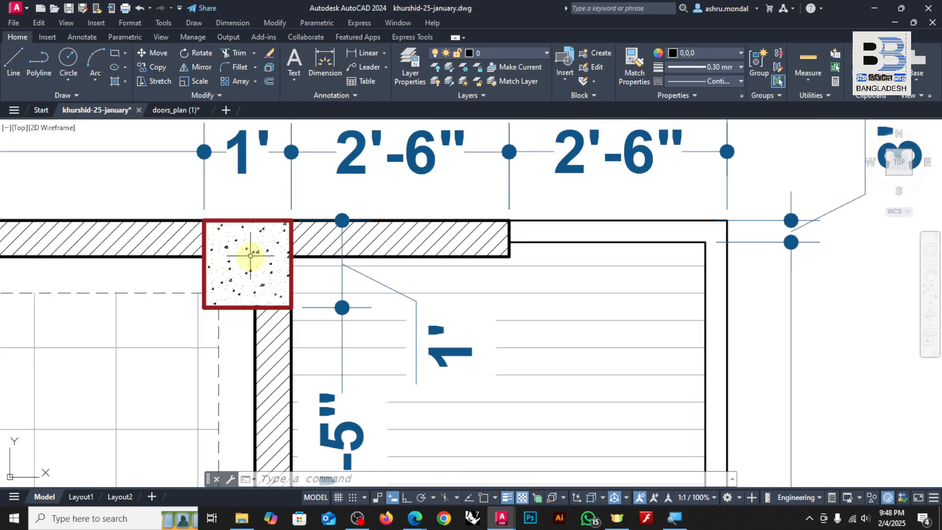
{"action": "scroll", "coordinate": [212, 225], "scroll_direction": "up", "scroll_amount": 2}
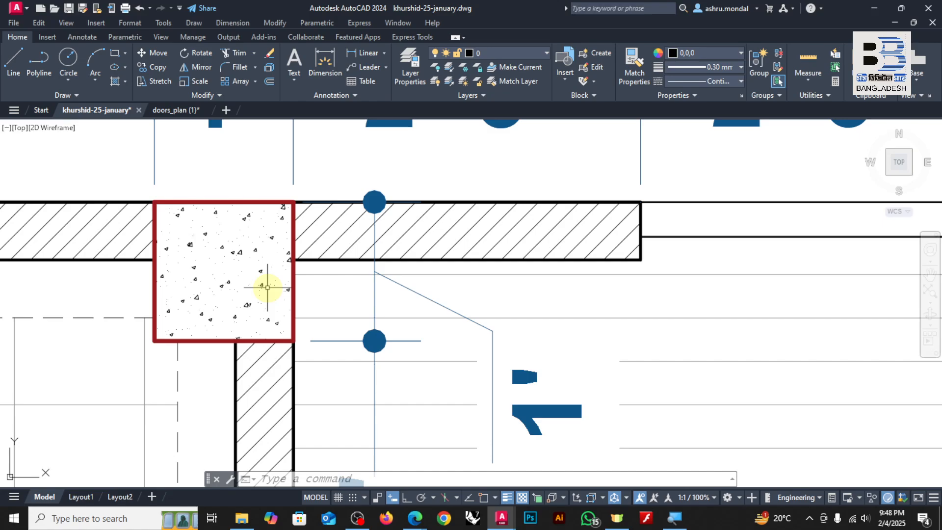
{"action": "scroll", "coordinate": [229, 249], "scroll_direction": "up", "scroll_amount": 6}
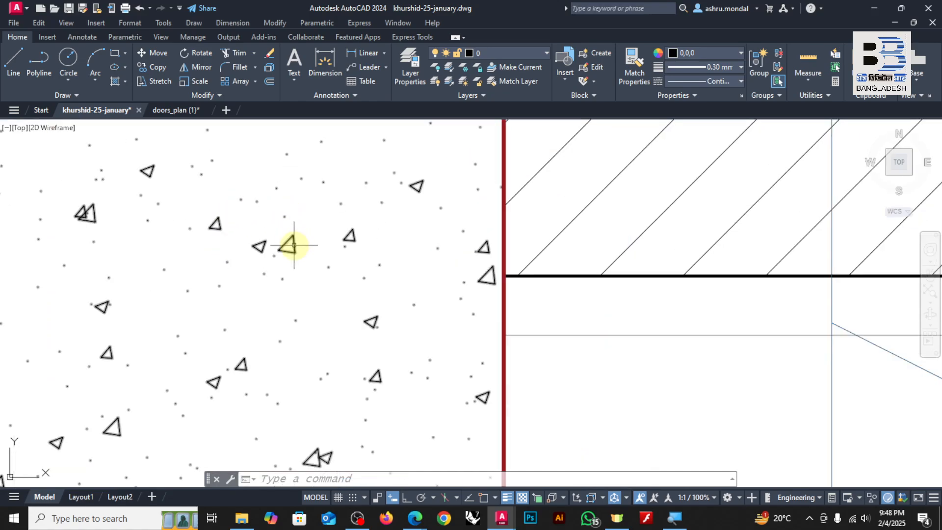
{"action": "scroll", "coordinate": [294, 270], "scroll_direction": "down", "scroll_amount": 7}
{"action": "scroll", "coordinate": [658, 301], "scroll_direction": "down", "scroll_amount": 6}
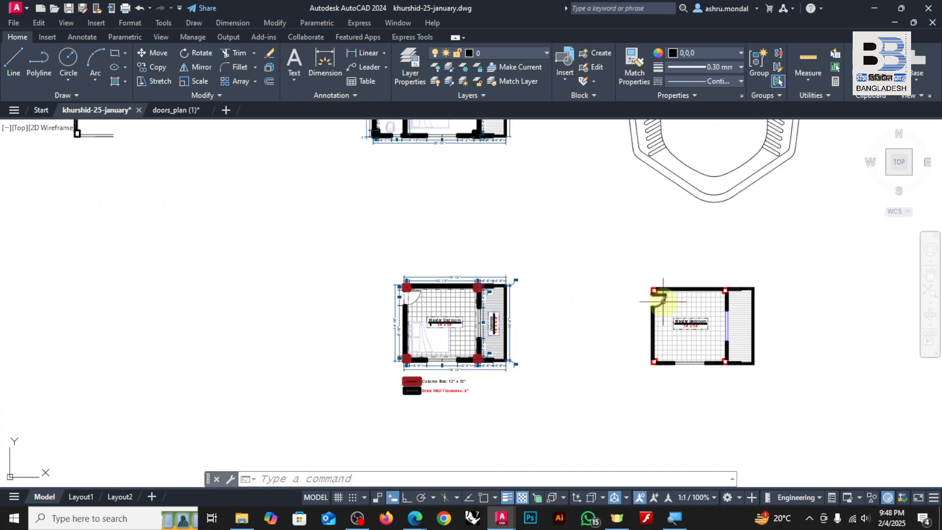
Hatch the short upper varanda wall segment beside the column.
{"action": "scroll", "coordinate": [662, 270], "scroll_direction": "up", "scroll_amount": 6}
{"action": "scroll", "coordinate": [683, 269], "scroll_direction": "up", "scroll_amount": 4}
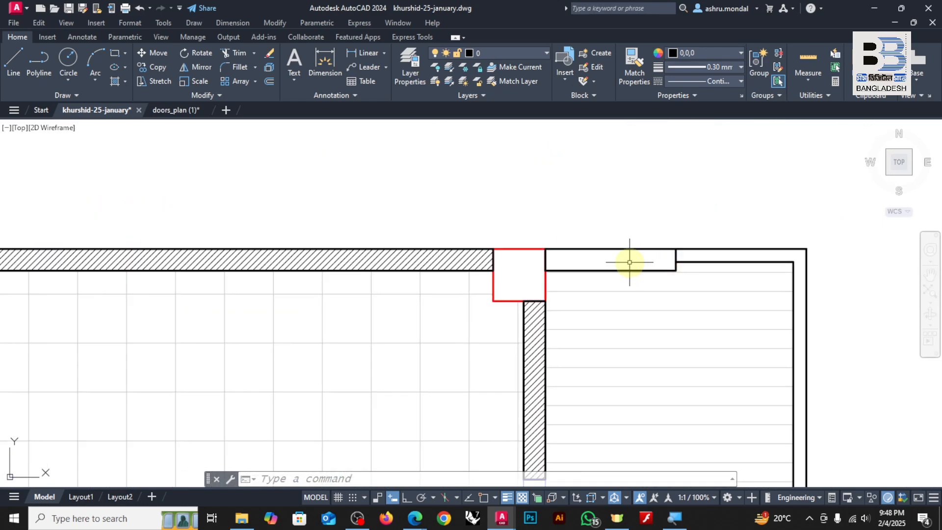
{"action": "key", "text": "Escape"}
{"action": "key", "text": "Escape"}
{"action": "type", "text": "h"}
{"action": "key", "text": "Return"}
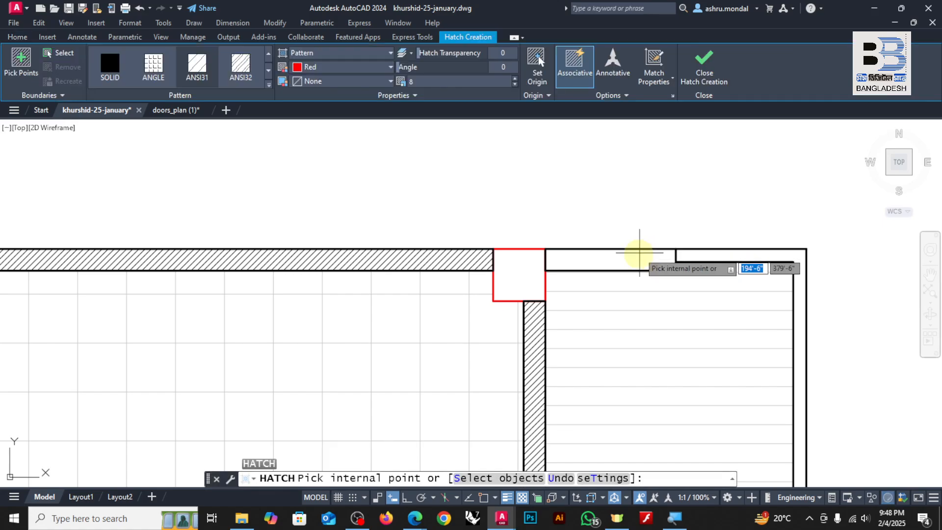
{"action": "left_click", "coordinate": [614, 258]}
{"action": "key", "text": "Escape"}
Match the properties of the black partition wall hatch onto the upper varanda wall hatch.
{"action": "scroll", "coordinate": [581, 258], "scroll_direction": "down", "scroll_amount": 5}
{"action": "scroll", "coordinate": [582, 259], "scroll_direction": "up", "scroll_amount": 6}
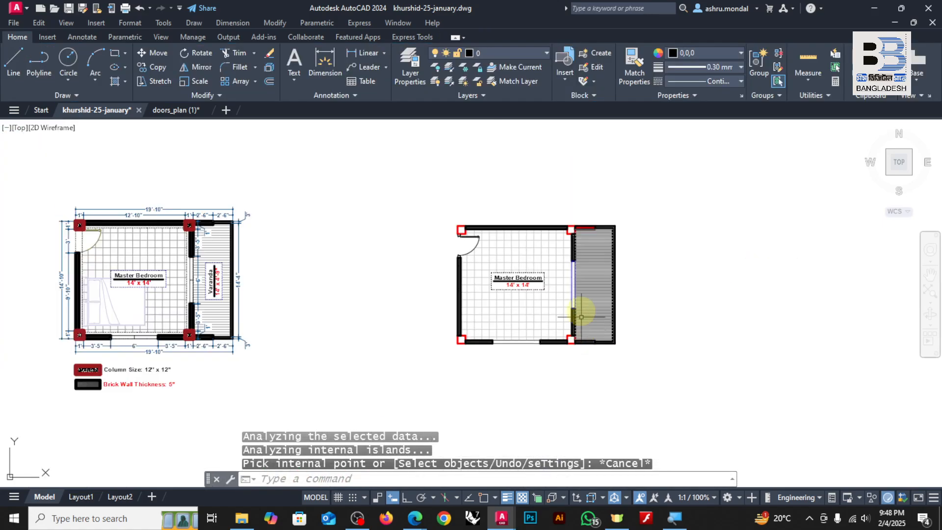
{"action": "left_click", "coordinate": [642, 66]}
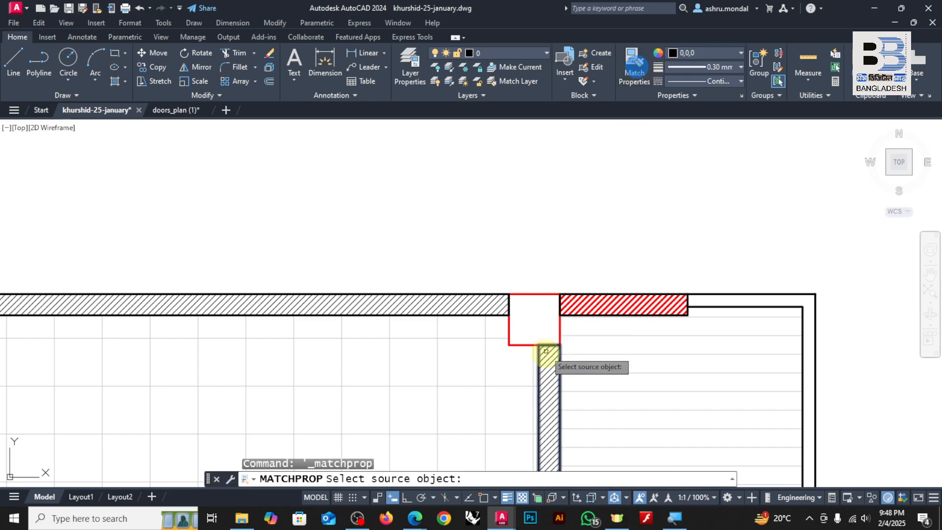
{"action": "left_click", "coordinate": [548, 369]}
{"action": "left_click", "coordinate": [616, 301]}
{"action": "key", "text": "Escape"}
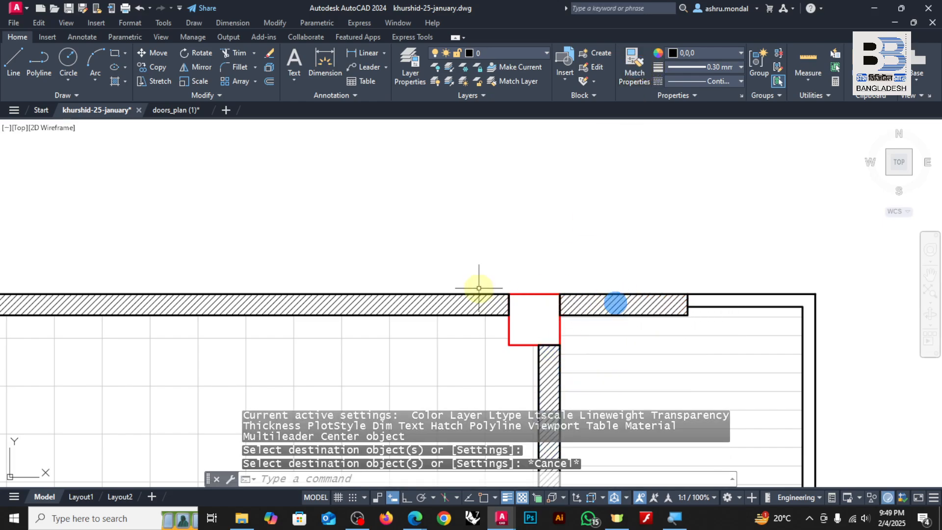
Try a 0.60 mm lineweight on the upper bedroom wall outline and set it to 0.50 mm.
{"action": "scroll", "coordinate": [481, 291], "scroll_direction": "up", "scroll_amount": 2}
{"action": "left_click", "coordinate": [462, 295]}
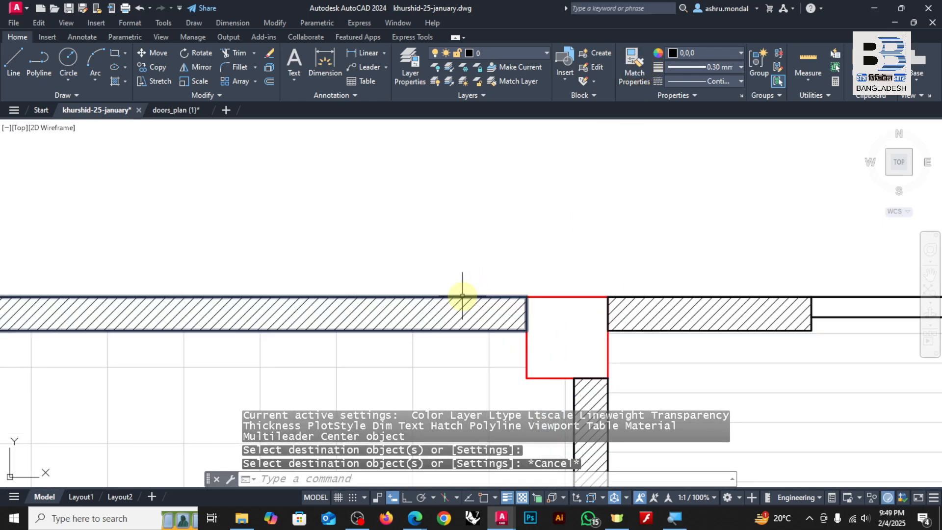
{"action": "left_click", "coordinate": [699, 66]}
{"action": "left_click", "coordinate": [705, 147]}
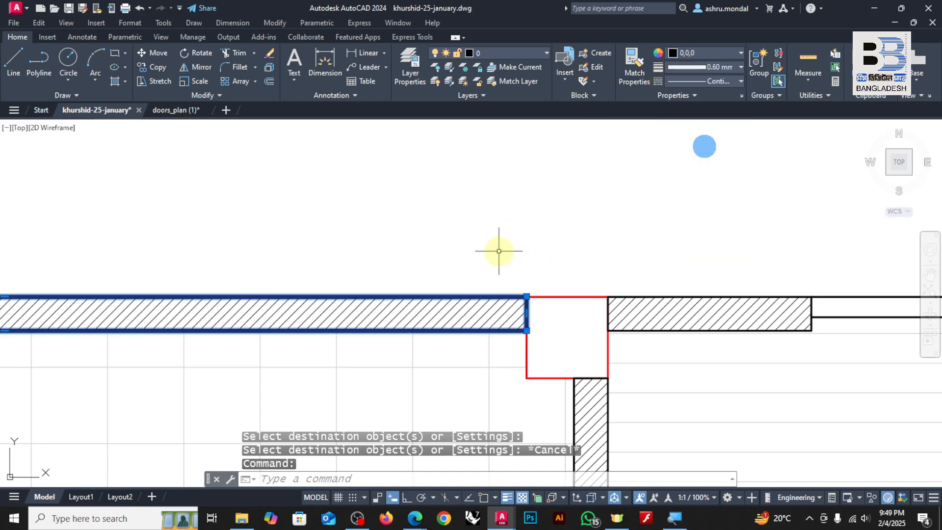
{"action": "left_click", "coordinate": [703, 66]}
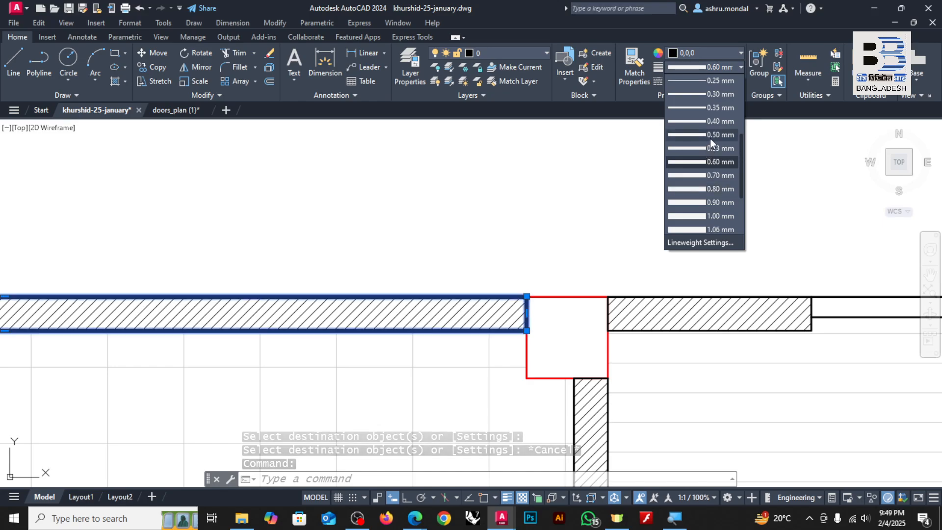
{"action": "left_click", "coordinate": [710, 135]}
{"action": "key", "text": "Escape"}
Set the outline of the upper column between bedroom and varanda to a 0.70 mm lineweight and black colour.
{"action": "left_click", "coordinate": [575, 295]}
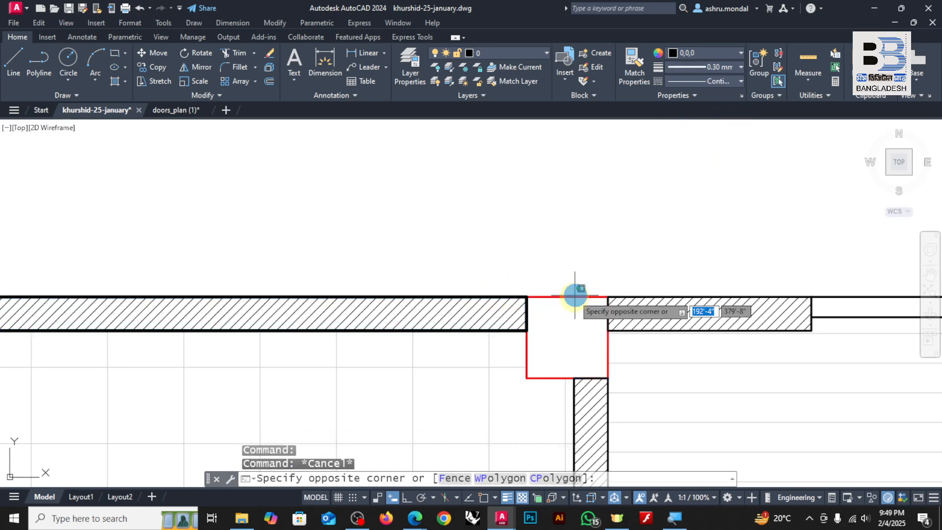
{"action": "left_click", "coordinate": [560, 296]}
{"action": "left_click", "coordinate": [694, 74]}
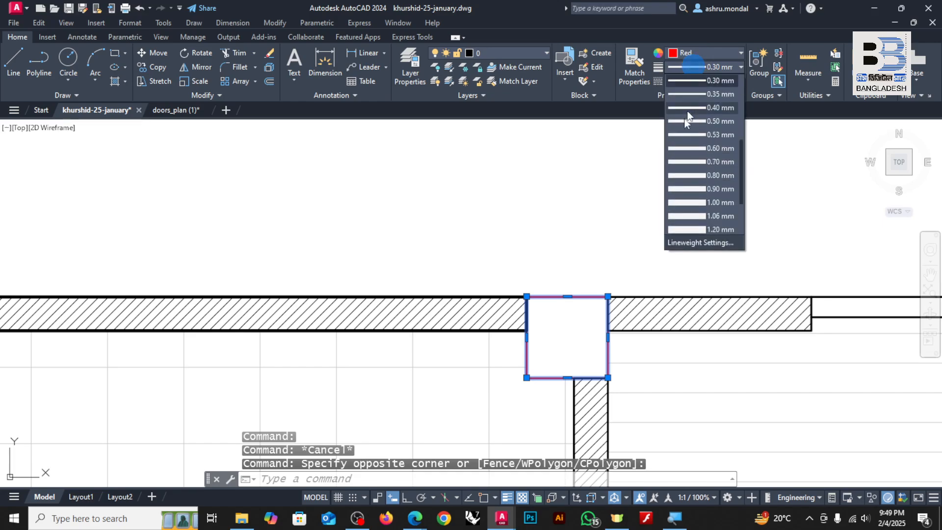
{"action": "left_click", "coordinate": [707, 122]}
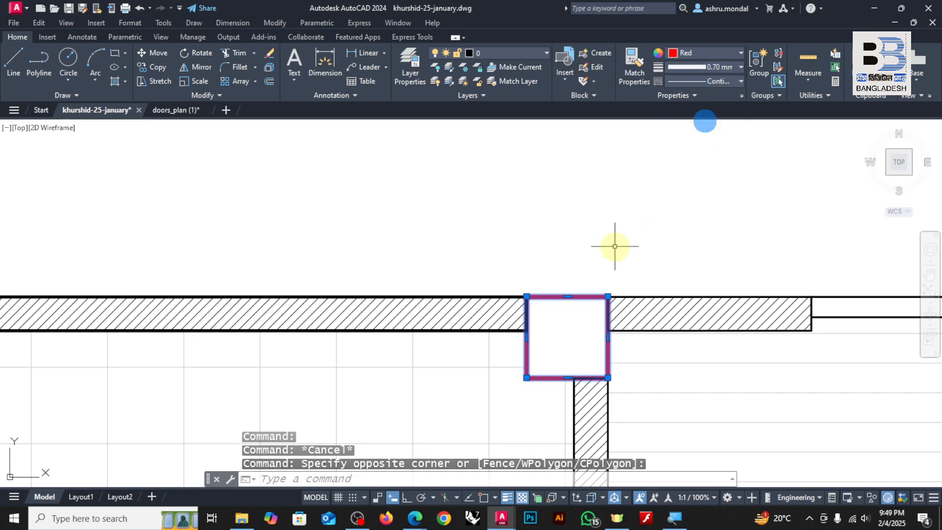
{"action": "left_click", "coordinate": [675, 53]}
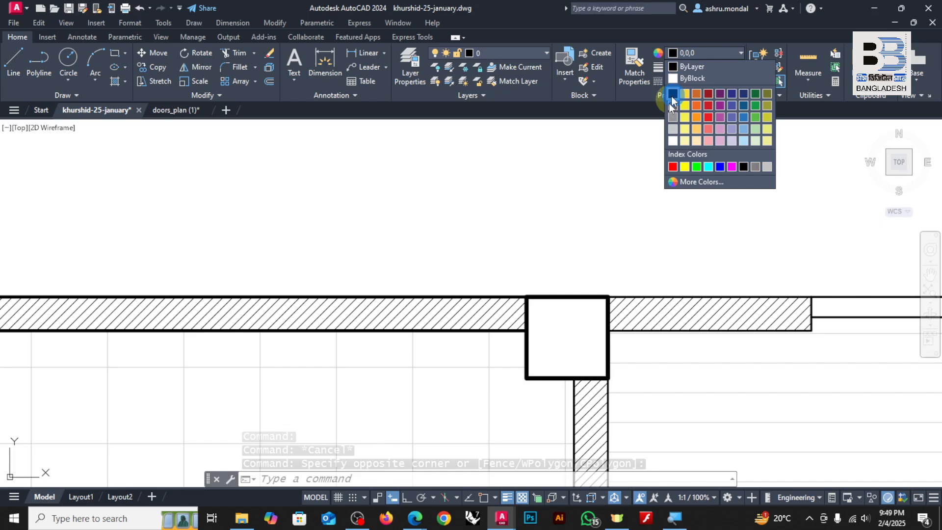
{"action": "left_click", "coordinate": [672, 94]}
{"action": "key", "text": "Escape"}
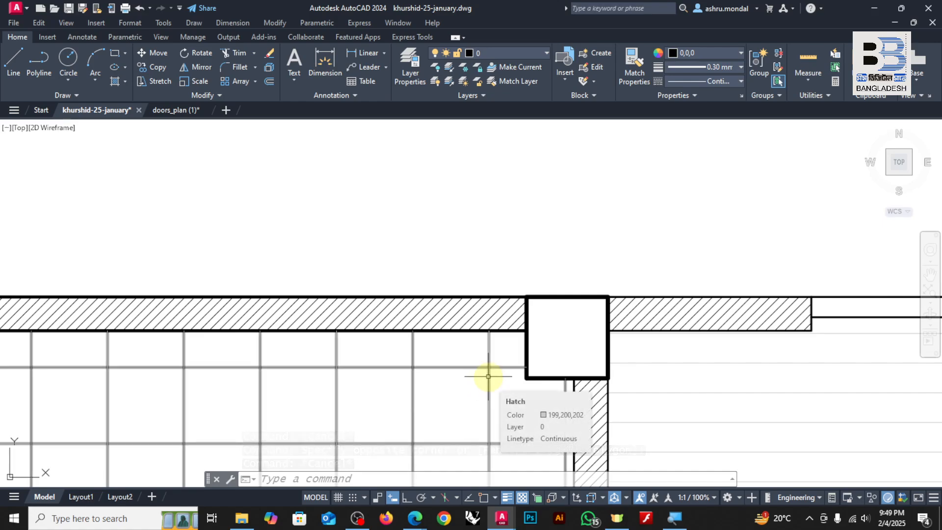
Match the properties of the heavy black column outline onto the upper column beside the bedroom door.
{"action": "scroll", "coordinate": [573, 265], "scroll_direction": "down", "scroll_amount": 4}
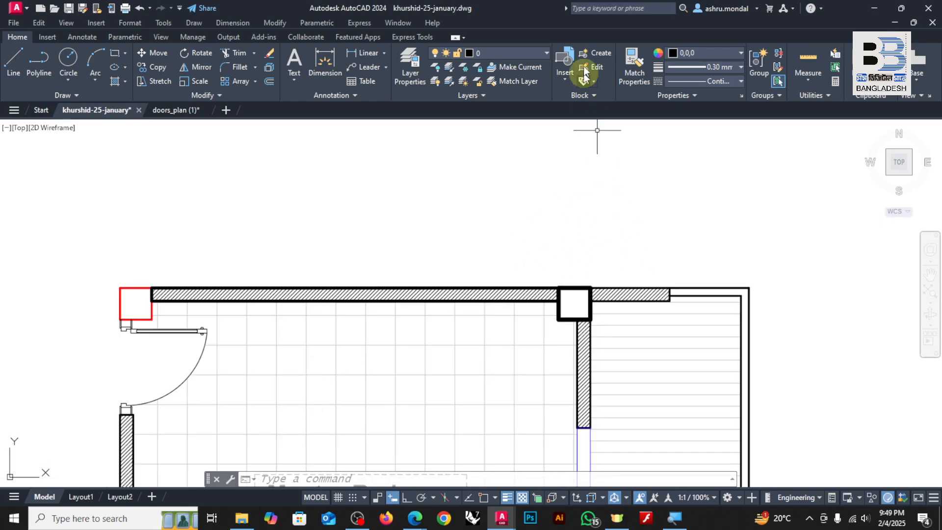
{"action": "left_click", "coordinate": [629, 69]}
{"action": "left_click", "coordinate": [571, 294]}
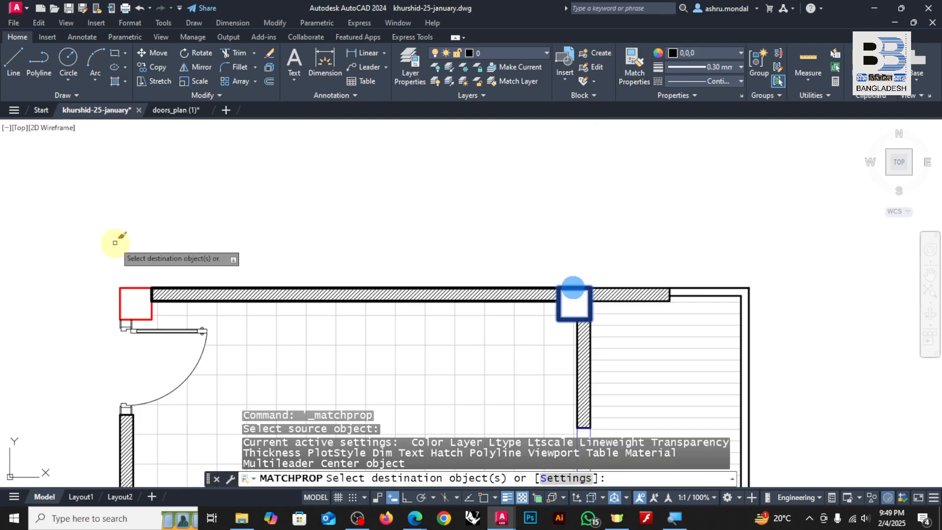
{"action": "left_click", "coordinate": [133, 290]}
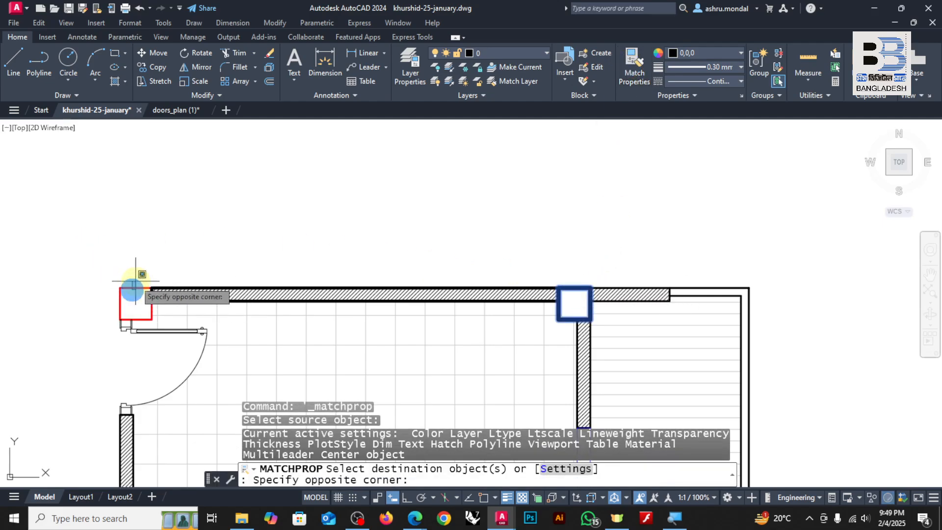
{"action": "left_click", "coordinate": [128, 273]}
{"action": "scroll", "coordinate": [222, 268], "scroll_direction": "up", "scroll_amount": 2}
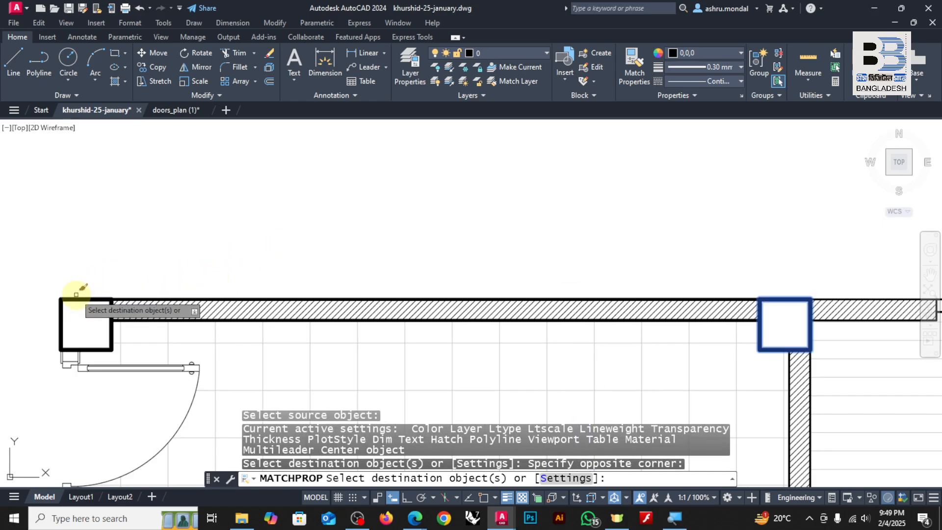
Match the same heavy black outline properties onto both lower columns of the bedroom plan.
{"action": "scroll", "coordinate": [417, 167], "scroll_direction": "down", "scroll_amount": 4}
{"action": "scroll", "coordinate": [382, 251], "scroll_direction": "down", "scroll_amount": 2}
{"action": "scroll", "coordinate": [327, 330], "scroll_direction": "up", "scroll_amount": 2}
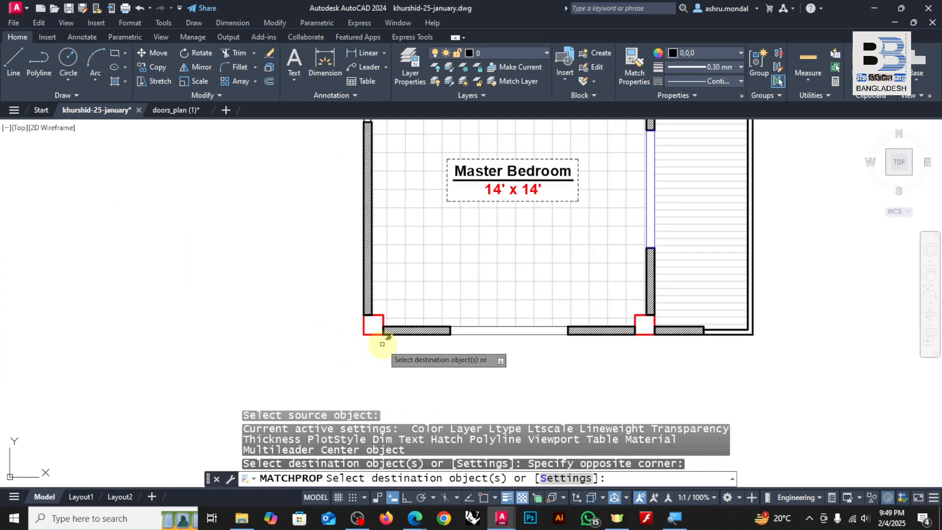
{"action": "scroll", "coordinate": [381, 341], "scroll_direction": "up", "scroll_amount": 2}
{"action": "left_click", "coordinate": [368, 313]}
{"action": "scroll", "coordinate": [330, 350], "scroll_direction": "up", "scroll_amount": 1}
{"action": "left_click", "coordinate": [326, 351]}
{"action": "scroll", "coordinate": [324, 351], "scroll_direction": "down", "scroll_amount": 4}
{"action": "scroll", "coordinate": [522, 304], "scroll_direction": "up", "scroll_amount": 4}
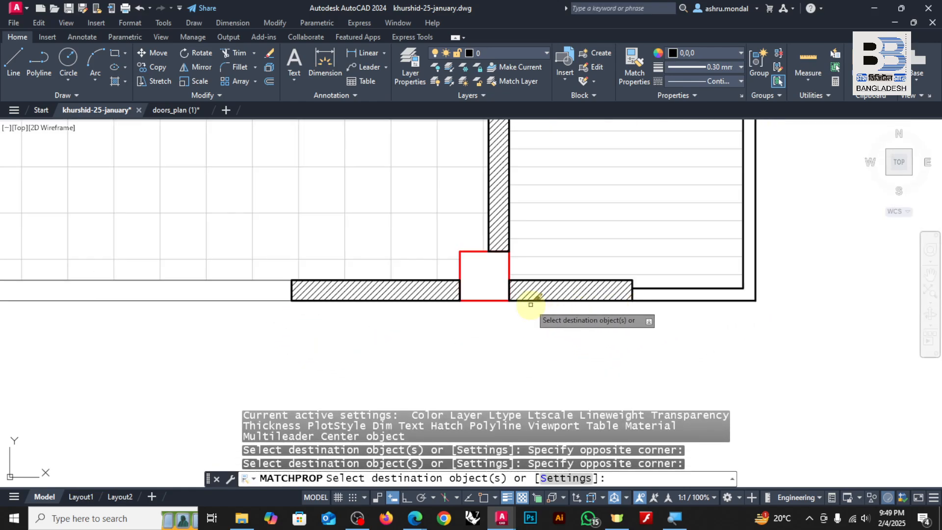
{"action": "left_click", "coordinate": [491, 289]}
{"action": "scroll", "coordinate": [469, 332], "scroll_direction": "down", "scroll_amount": 5}
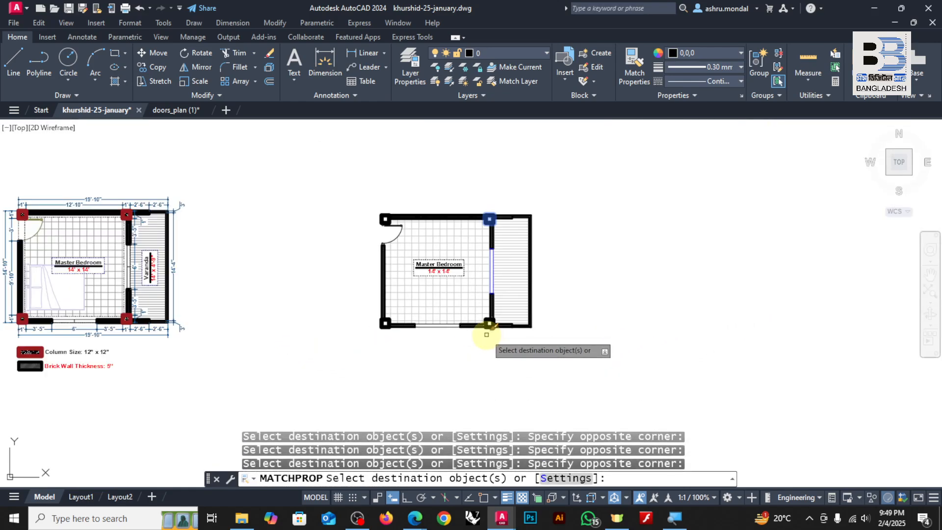
{"action": "key", "text": "Escape"}
{"action": "key", "text": "Escape"}
{"action": "key", "text": "Escape"}
Hatch the upper and lower columns between bedroom and varanda with red ANSI31 at scale 8.
{"action": "scroll", "coordinate": [545, 158], "scroll_direction": "up", "scroll_amount": 5}
{"action": "scroll", "coordinate": [546, 159], "scroll_direction": "up", "scroll_amount": 2}
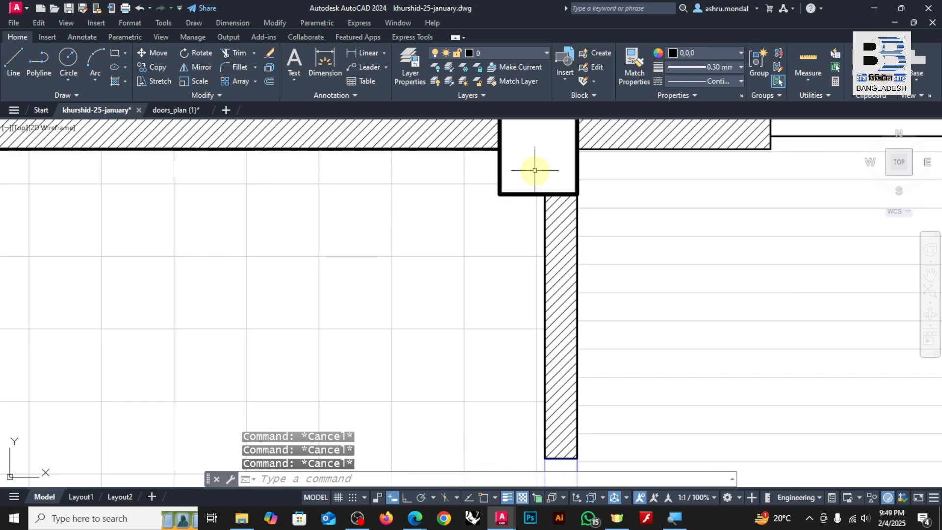
{"action": "type", "text": "h"}
{"action": "key", "text": "Return"}
{"action": "left_click", "coordinate": [535, 170]}
{"action": "scroll", "coordinate": [536, 164], "scroll_direction": "down", "scroll_amount": 4}
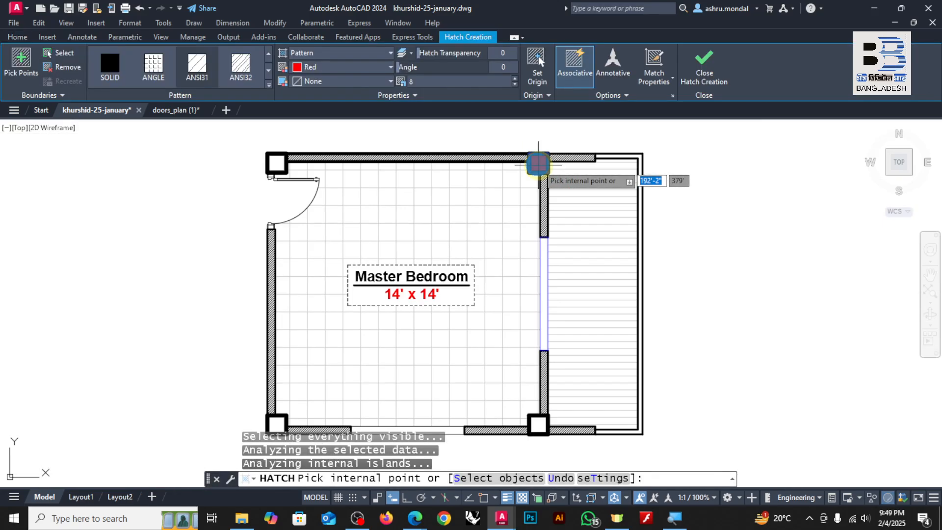
{"action": "scroll", "coordinate": [537, 158], "scroll_direction": "up", "scroll_amount": 3}
{"action": "scroll", "coordinate": [538, 160], "scroll_direction": "down", "scroll_amount": 4}
{"action": "scroll", "coordinate": [585, 221], "scroll_direction": "up", "scroll_amount": 3}
{"action": "scroll", "coordinate": [577, 206], "scroll_direction": "up", "scroll_amount": 1}
{"action": "left_click", "coordinate": [574, 201]}
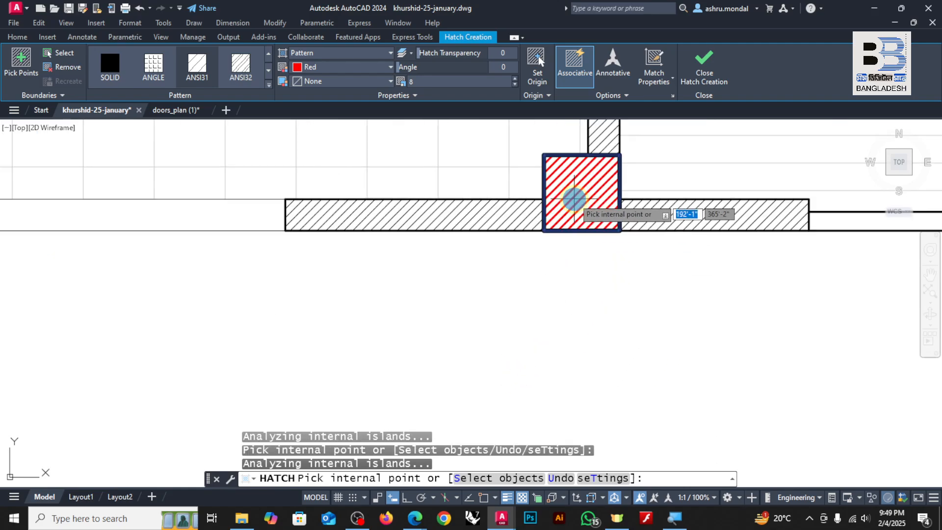
Add the same red diagonal hatch to the two outer bedroom columns and finish the hatch.
{"action": "scroll", "coordinate": [575, 216], "scroll_direction": "down", "scroll_amount": 4}
{"action": "scroll", "coordinate": [472, 275], "scroll_direction": "up", "scroll_amount": 3}
{"action": "left_click", "coordinate": [584, 260]}
{"action": "scroll", "coordinate": [584, 259], "scroll_direction": "down", "scroll_amount": 3}
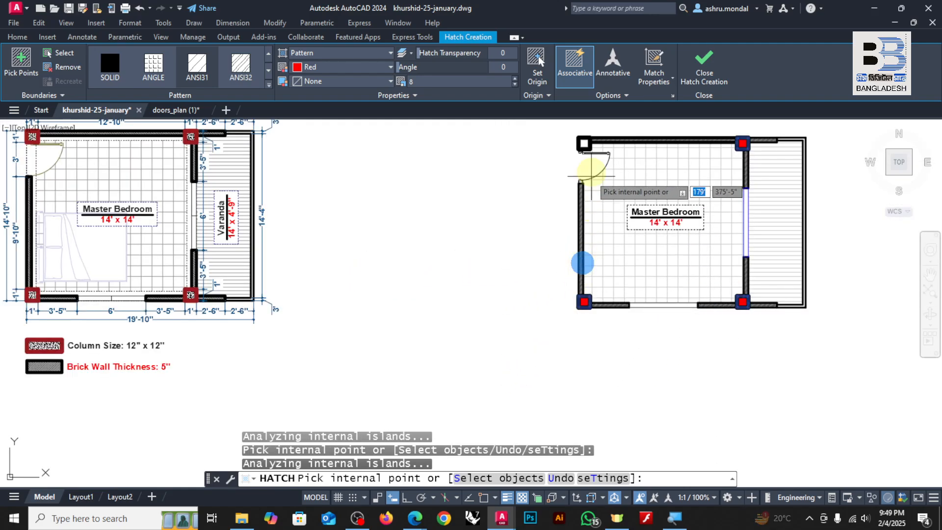
{"action": "scroll", "coordinate": [559, 162], "scroll_direction": "up", "scroll_amount": 4}
{"action": "left_click", "coordinate": [554, 163]}
{"action": "key", "text": "Escape"}
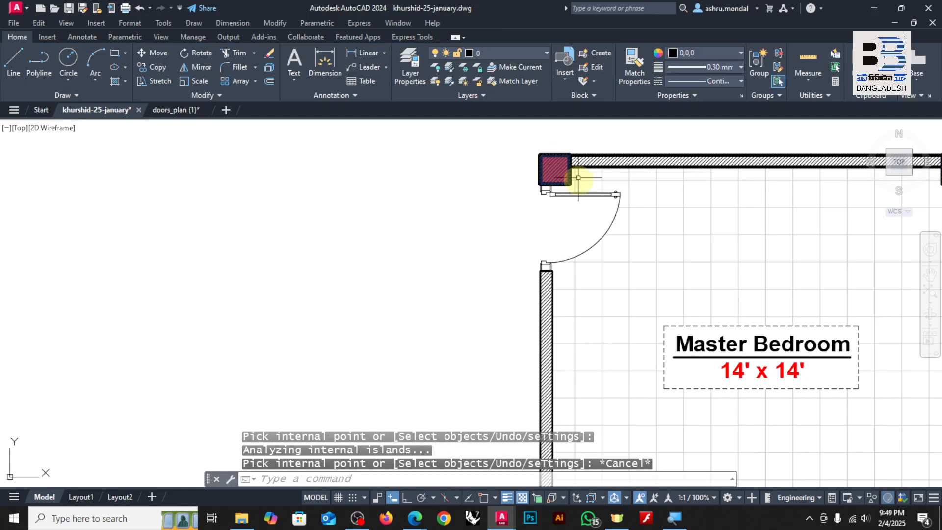
Change the pattern of the column hatch to AR-CONC.
{"action": "left_click", "coordinate": [552, 167]}
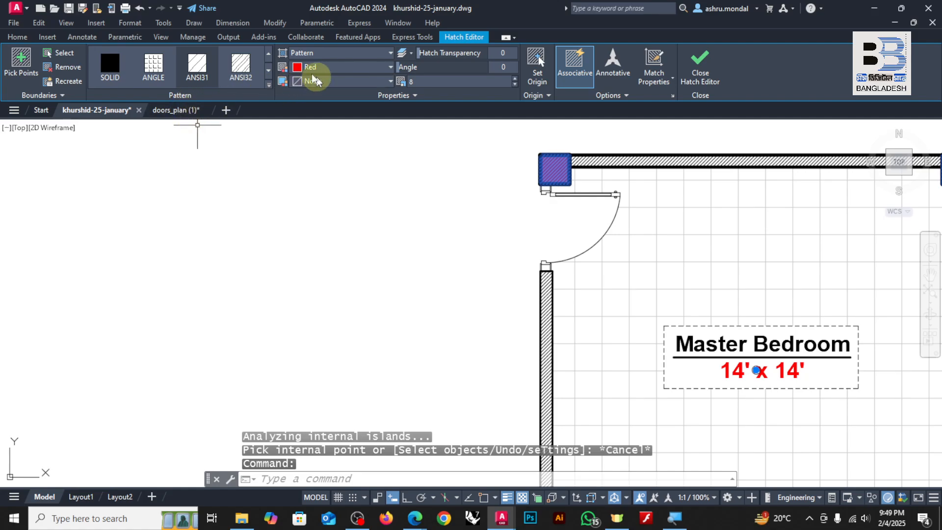
{"action": "left_click", "coordinate": [269, 86]}
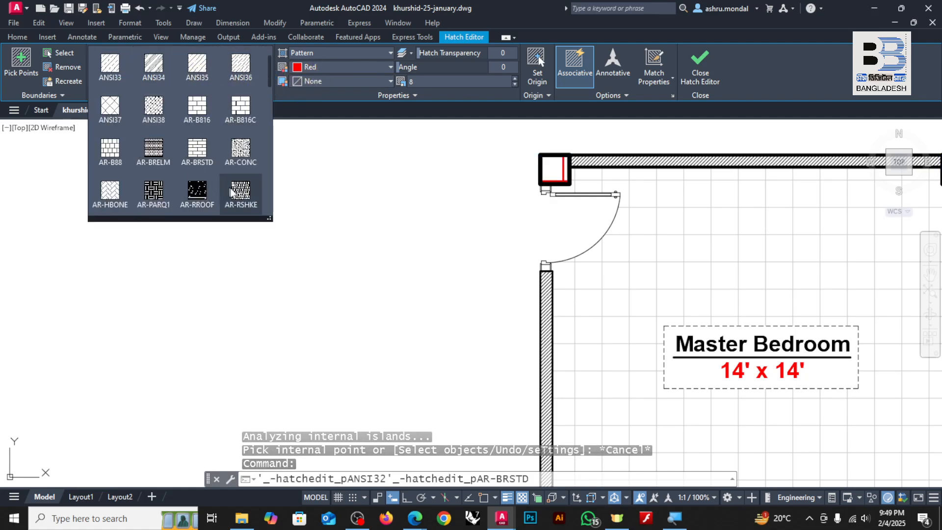
{"action": "left_click", "coordinate": [240, 153]}
{"action": "scroll", "coordinate": [537, 164], "scroll_direction": "up", "scroll_amount": 5}
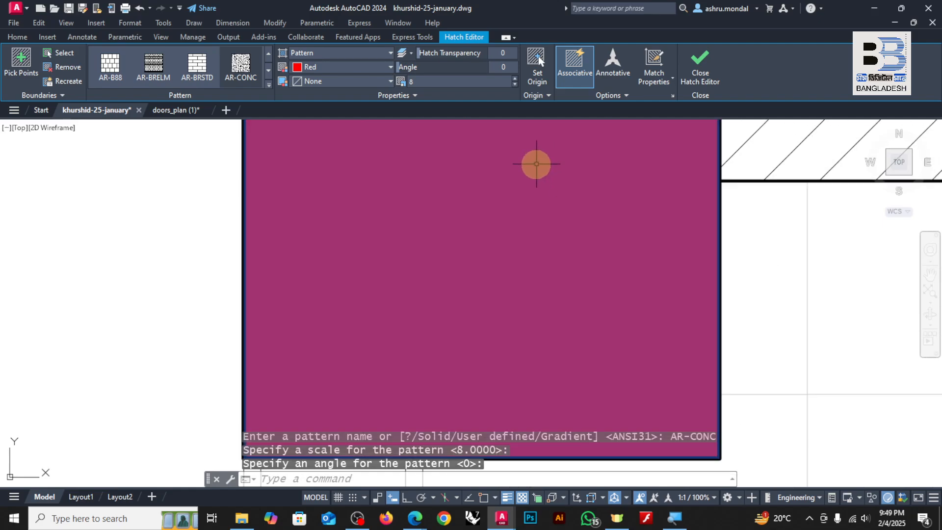
{"action": "scroll", "coordinate": [536, 164], "scroll_direction": "up", "scroll_amount": 2}
{"action": "scroll", "coordinate": [505, 192], "scroll_direction": "down", "scroll_amount": 5}
Try a scale of 50 on the column hatch and set it to 200.
{"action": "left_click", "coordinate": [436, 84]}
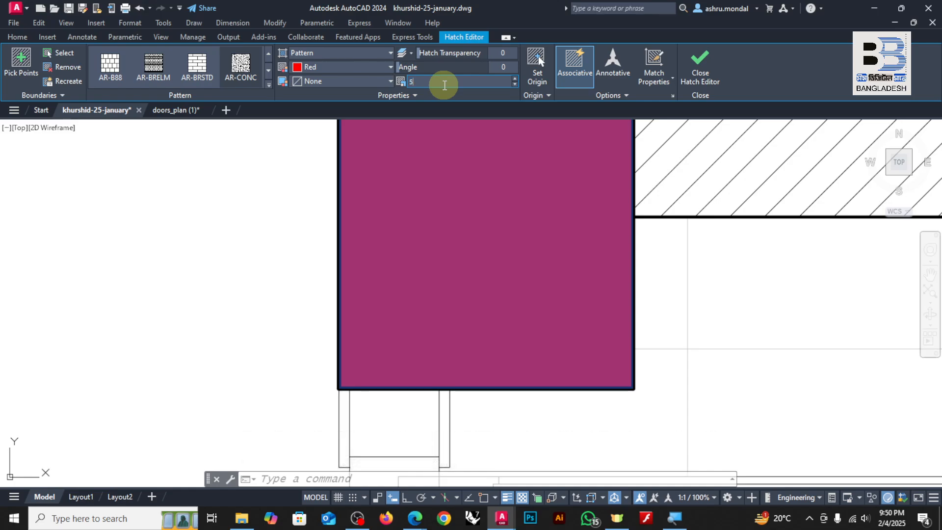
{"action": "type", "text": "50"}
{"action": "scroll", "coordinate": [534, 154], "scroll_direction": "down", "scroll_amount": 3}
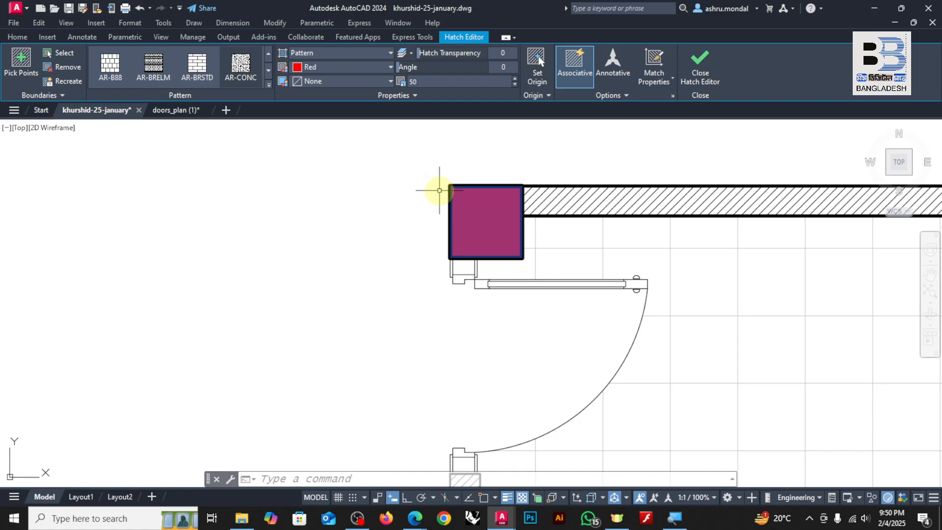
{"action": "left_click", "coordinate": [439, 85]}
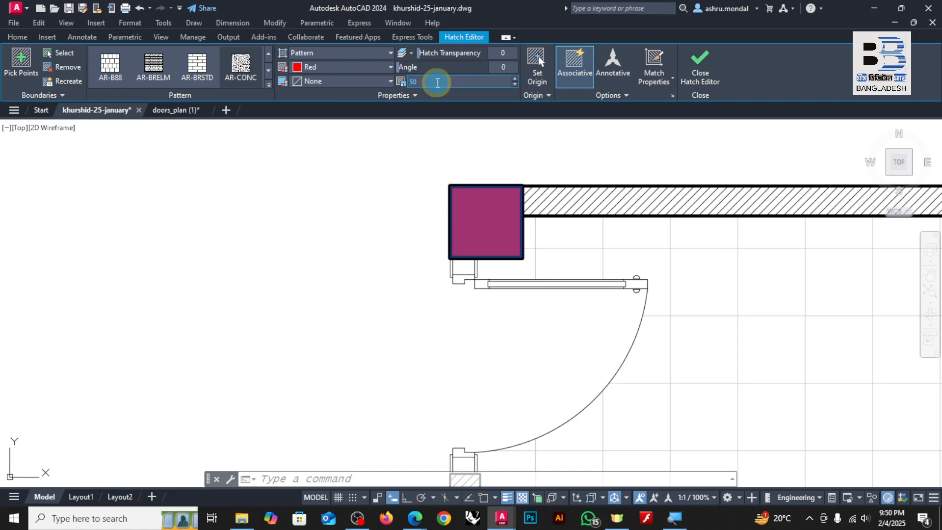
{"action": "type", "text": "200"}
{"action": "key", "text": "Escape"}
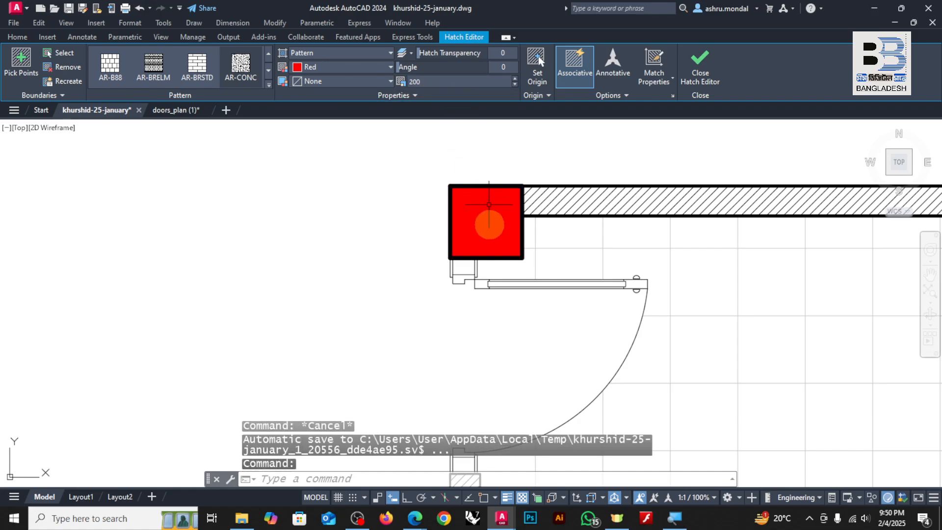
{"action": "key", "text": "Escape"}
Inspect the pattern, colour and scale of the concrete column hatch in the reference plan for comparison.
{"action": "scroll", "coordinate": [369, 254], "scroll_direction": "down", "scroll_amount": 8}
{"action": "scroll", "coordinate": [68, 237], "scroll_direction": "up", "scroll_amount": 6}
{"action": "scroll", "coordinate": [65, 235], "scroll_direction": "down", "scroll_amount": 4}
{"action": "middle_click_drag", "start_coordinate": [66, 235], "coordinate": [338, 247]}
{"action": "scroll", "coordinate": [258, 251], "scroll_direction": "up", "scroll_amount": 8}
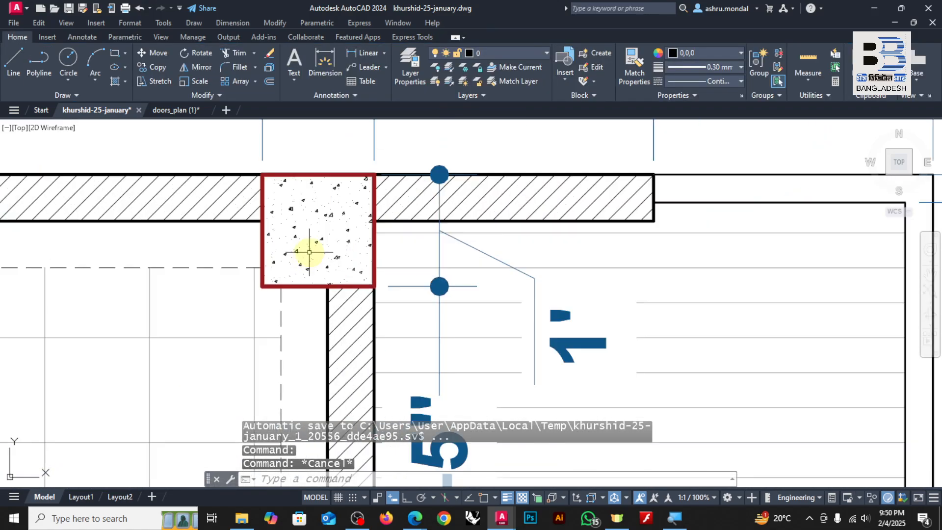
{"action": "left_click", "coordinate": [259, 250]}
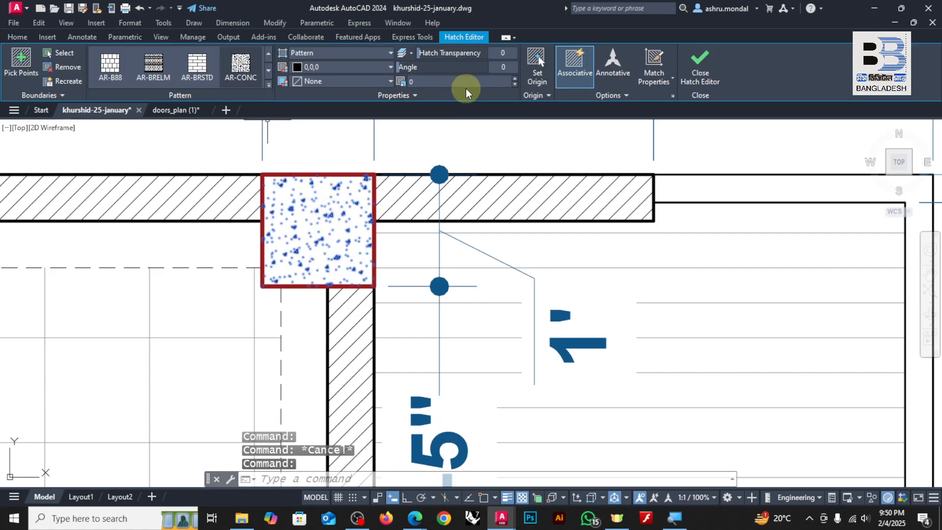
{"action": "scroll", "coordinate": [256, 176], "scroll_direction": "down", "scroll_amount": 10}
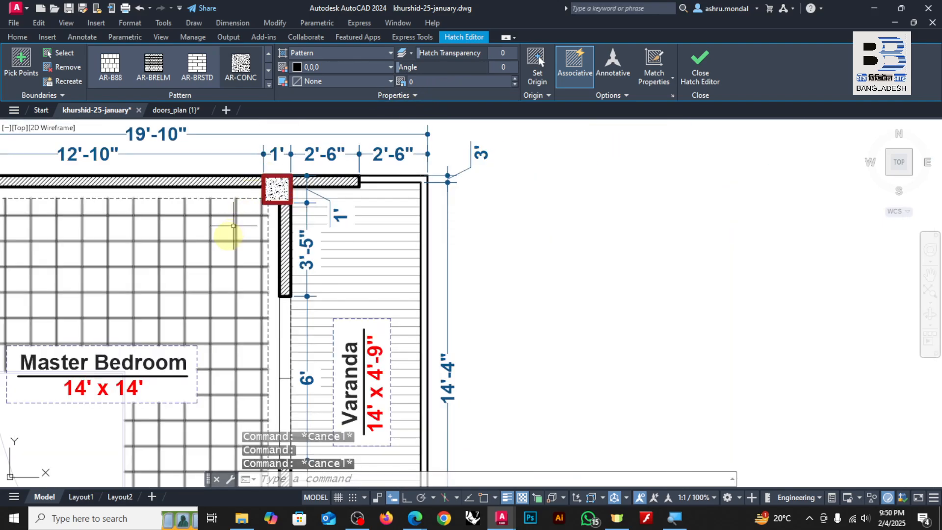
{"action": "key", "text": "Escape"}
{"action": "scroll", "coordinate": [303, 255], "scroll_direction": "down", "scroll_amount": 1}
{"action": "scroll", "coordinate": [482, 236], "scroll_direction": "up", "scroll_amount": 5}
{"action": "scroll", "coordinate": [404, 283], "scroll_direction": "down", "scroll_amount": 6}
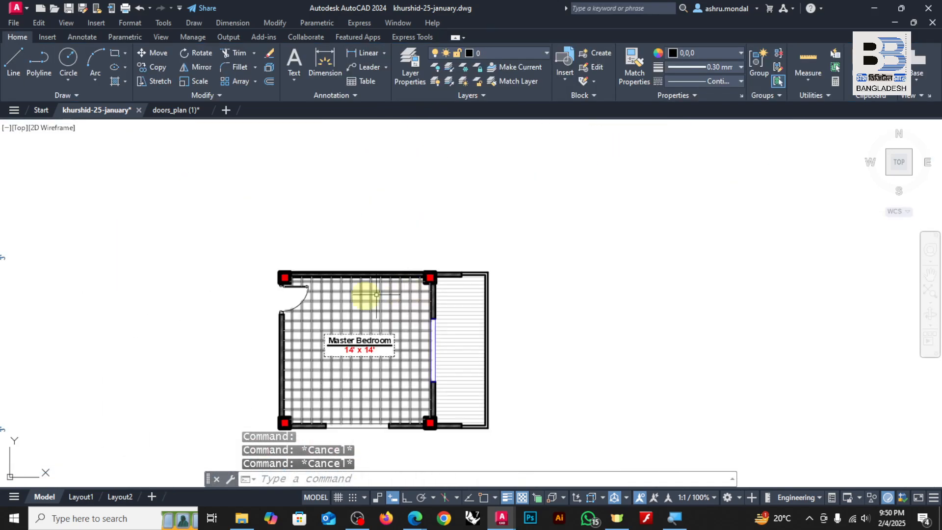
{"action": "scroll", "coordinate": [216, 274], "scroll_direction": "up", "scroll_amount": 6}
{"action": "left_click", "coordinate": [218, 277]}
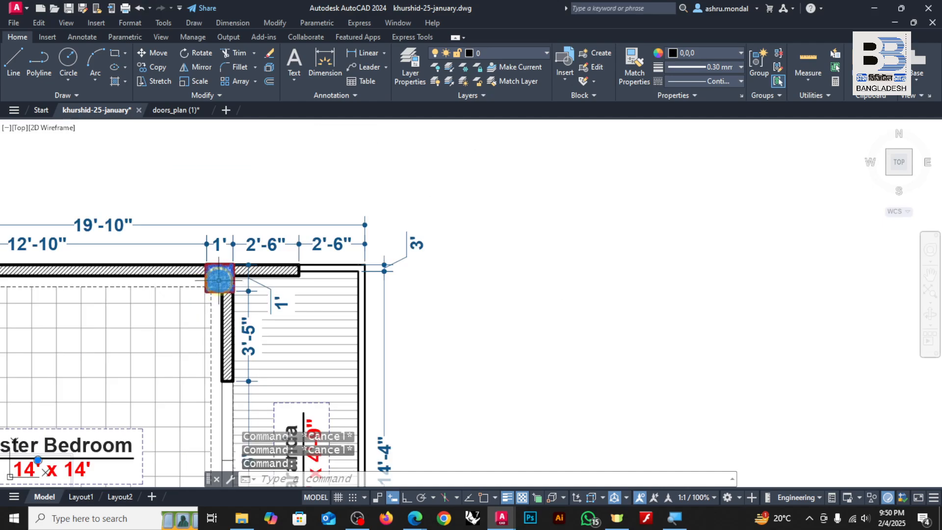
{"action": "scroll", "coordinate": [364, 257], "scroll_direction": "down", "scroll_amount": 5}
{"action": "scroll", "coordinate": [584, 263], "scroll_direction": "down", "scroll_amount": 1}
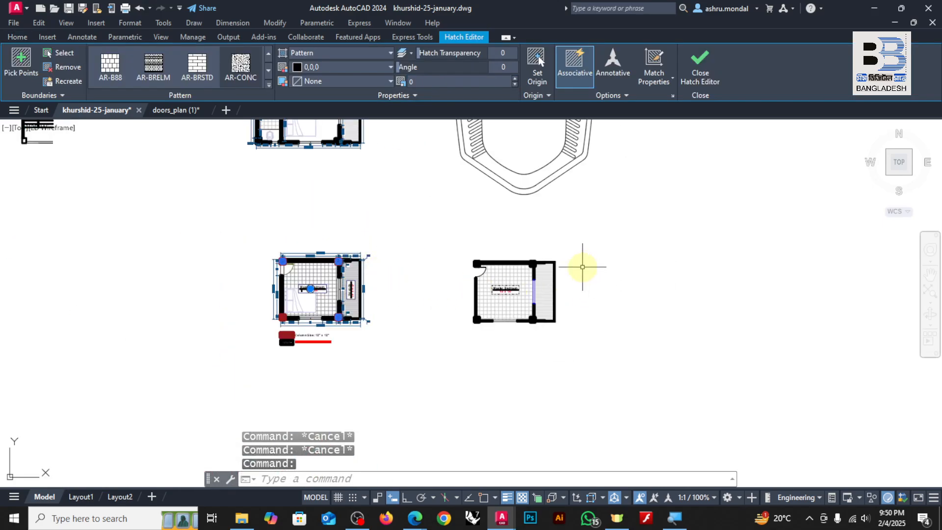
Try a 0.13 mm lineweight on the new plan's column hatch and recolour it black (0,0,0).
{"action": "scroll", "coordinate": [554, 265], "scroll_direction": "up", "scroll_amount": 4}
{"action": "scroll", "coordinate": [527, 265], "scroll_direction": "up", "scroll_amount": 6}
{"action": "left_click", "coordinate": [520, 263]}
{"action": "left_click", "coordinate": [438, 189]}
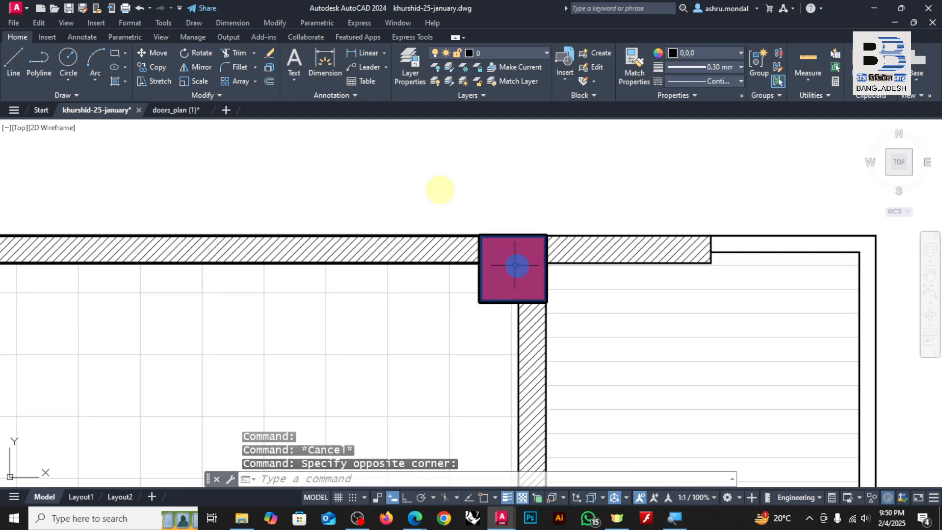
{"action": "key", "text": "Escape"}
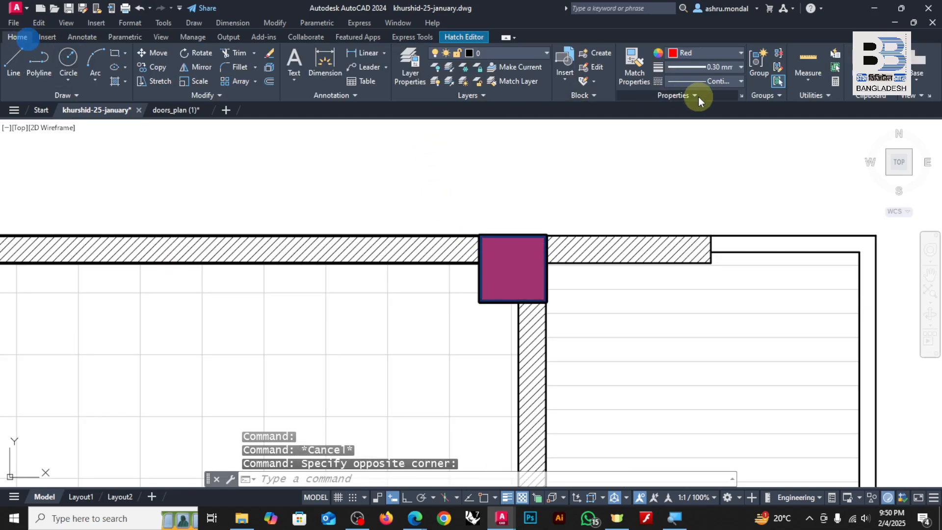
{"action": "left_click", "coordinate": [693, 67]}
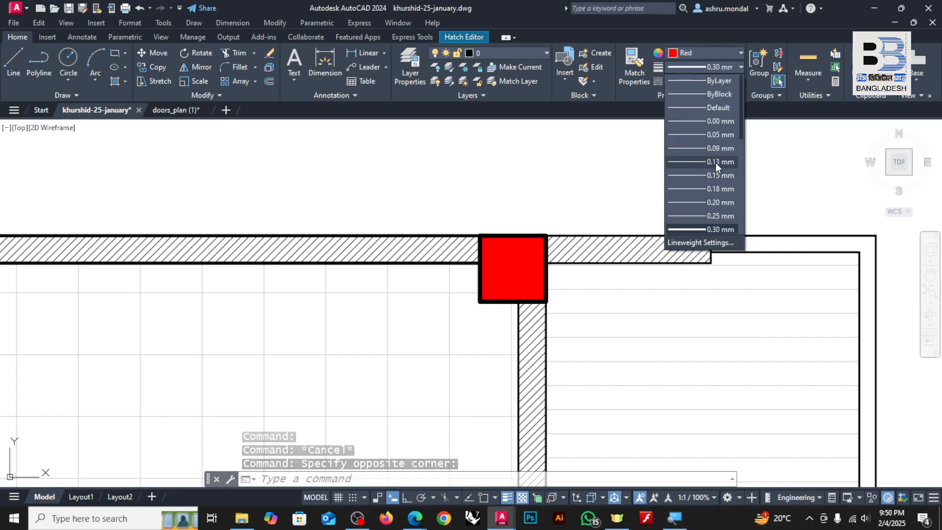
{"action": "left_click", "coordinate": [715, 167]}
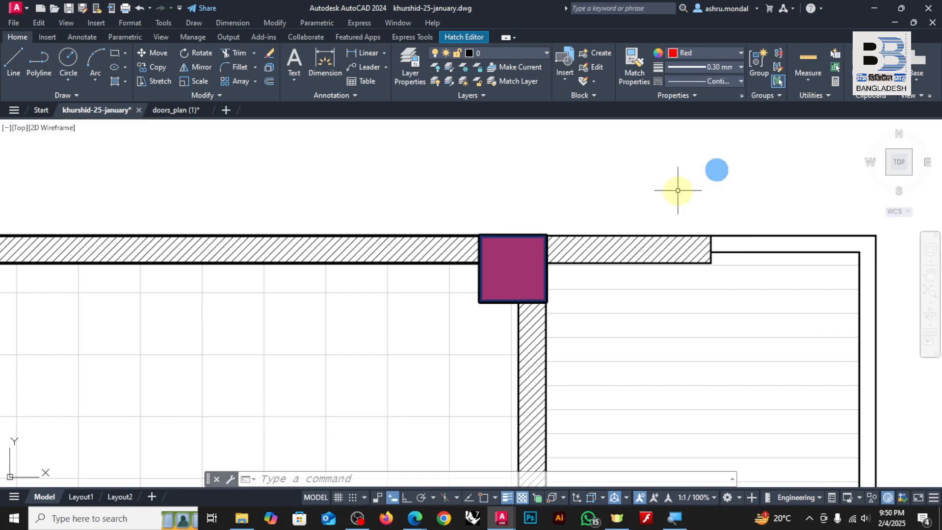
{"action": "left_click", "coordinate": [674, 53]}
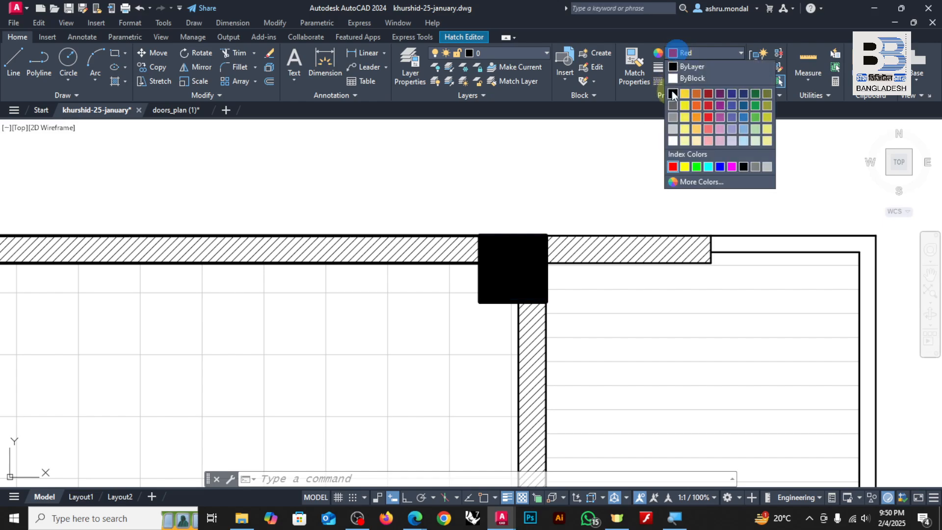
{"action": "left_click", "coordinate": [674, 95]}
{"action": "key", "text": "Escape"}
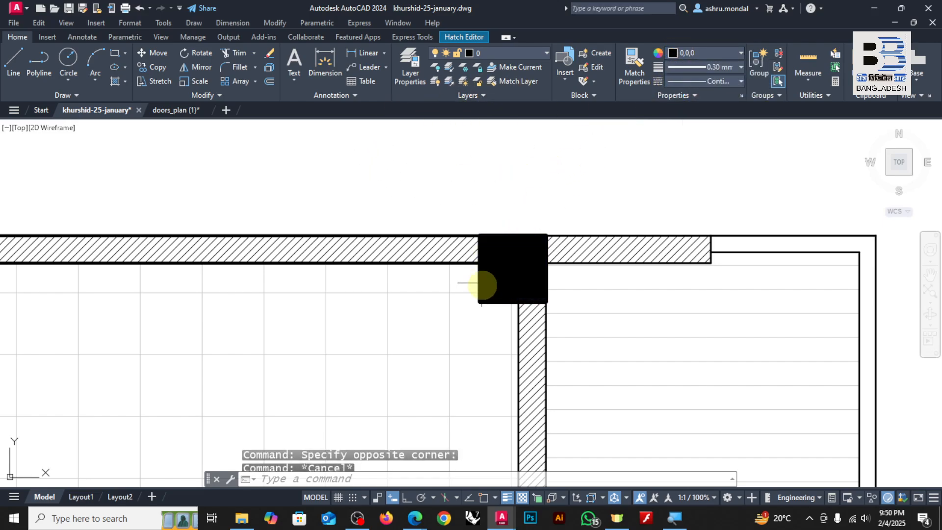
{"action": "left_click", "coordinate": [517, 267]}
{"action": "left_click_drag", "start_coordinate": [514, 260], "coordinate": [500, 263]}
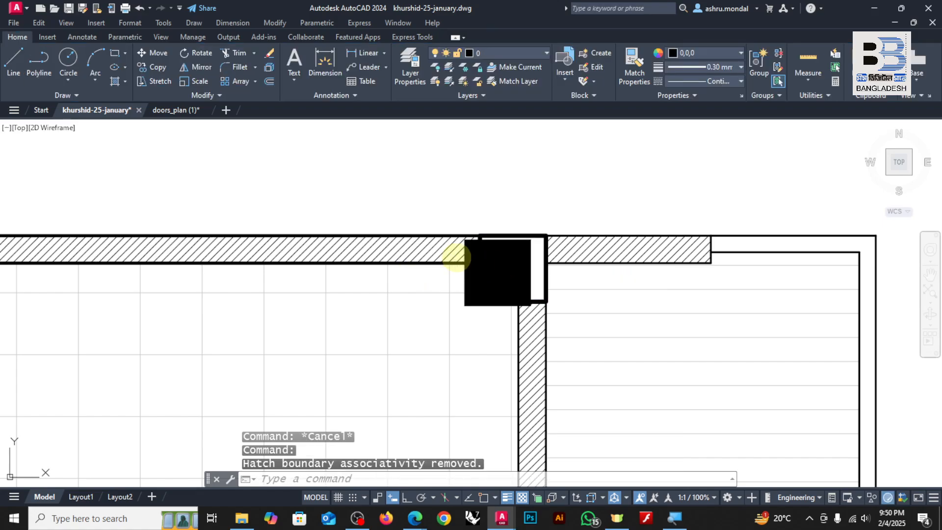
{"action": "key", "text": "ctrl+z"}
{"action": "left_click", "coordinate": [505, 252]}
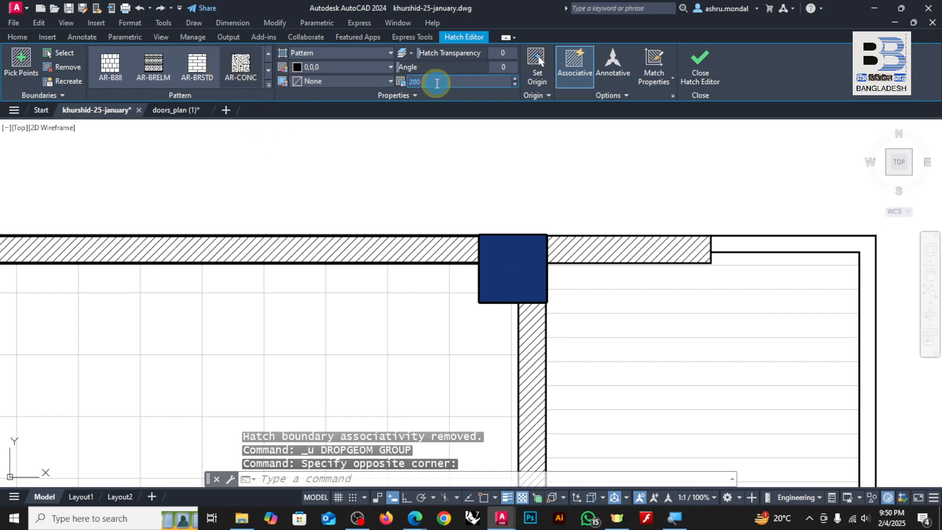
{"action": "key", "text": "Escape"}
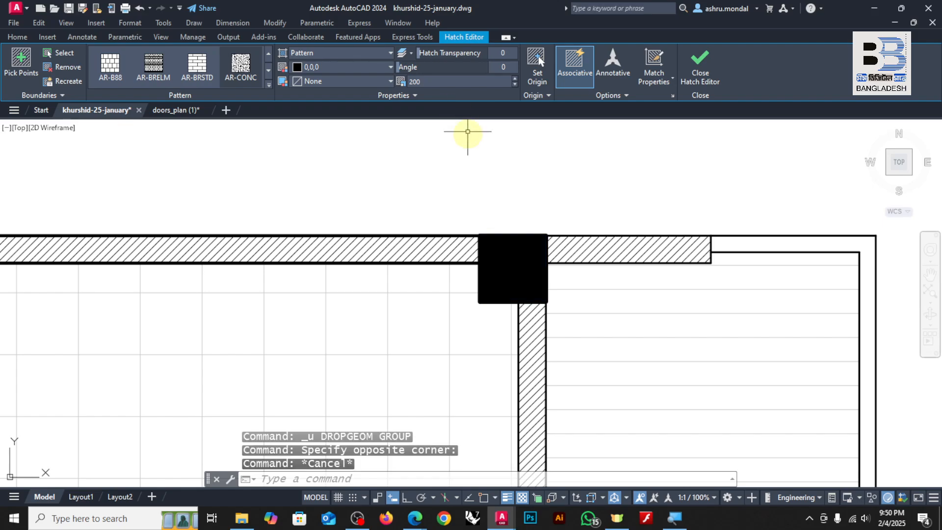
Match the properties of the reference plan's concrete column hatch onto the new plan's column hatch.
{"action": "scroll", "coordinate": [467, 131], "scroll_direction": "down", "scroll_amount": 5}
{"action": "left_click", "coordinate": [633, 73]}
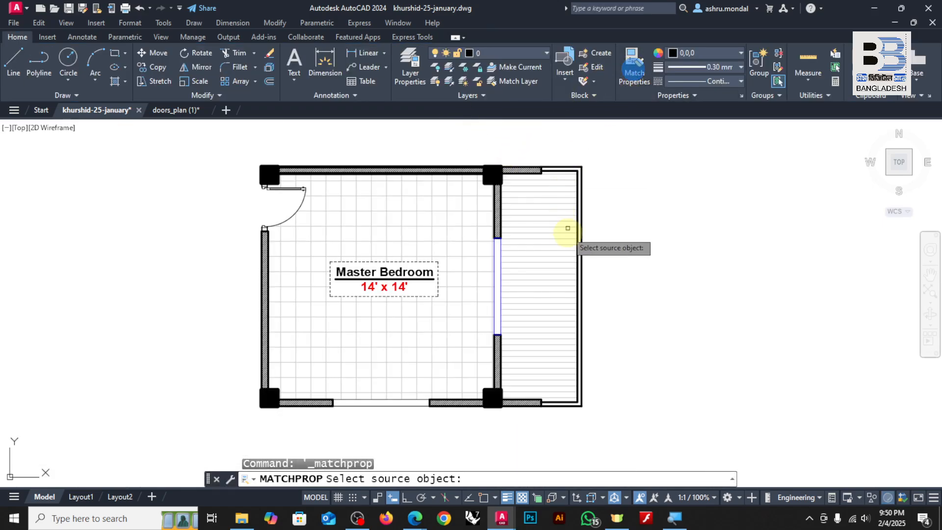
{"action": "scroll", "coordinate": [379, 238], "scroll_direction": "up", "scroll_amount": 5}
{"action": "left_click", "coordinate": [384, 219]}
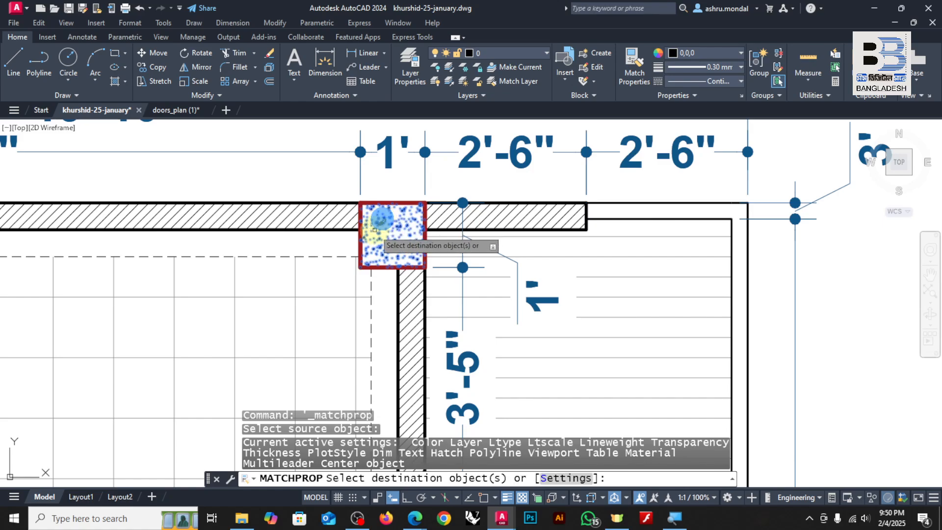
{"action": "scroll", "coordinate": [385, 225], "scroll_direction": "down", "scroll_amount": 5}
{"action": "scroll", "coordinate": [687, 256], "scroll_direction": "up", "scroll_amount": 8}
{"action": "left_click", "coordinate": [652, 242]}
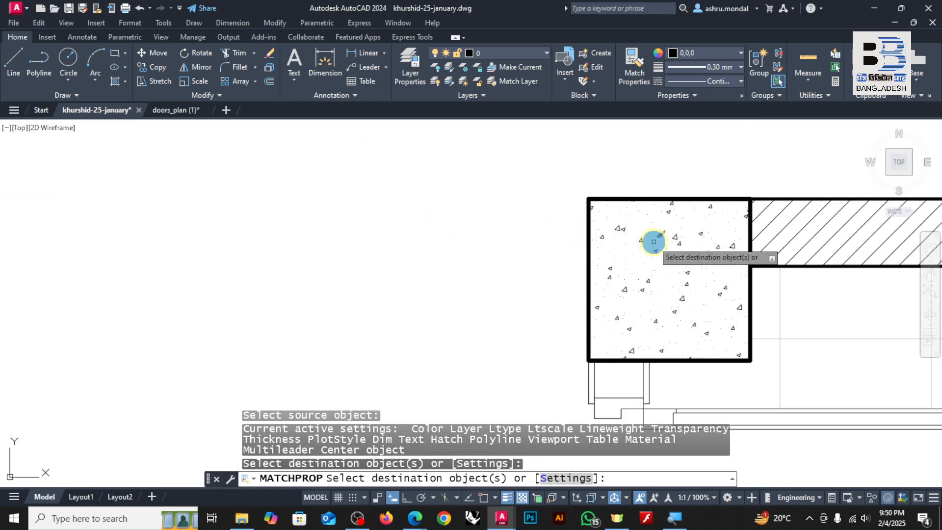
{"action": "scroll", "coordinate": [335, 204], "scroll_direction": "down", "scroll_amount": 5}
{"action": "key", "text": "Escape"}
{"action": "scroll", "coordinate": [576, 220], "scroll_direction": "up", "scroll_amount": 2}
{"action": "scroll", "coordinate": [657, 142], "scroll_direction": "down", "scroll_amount": 3}
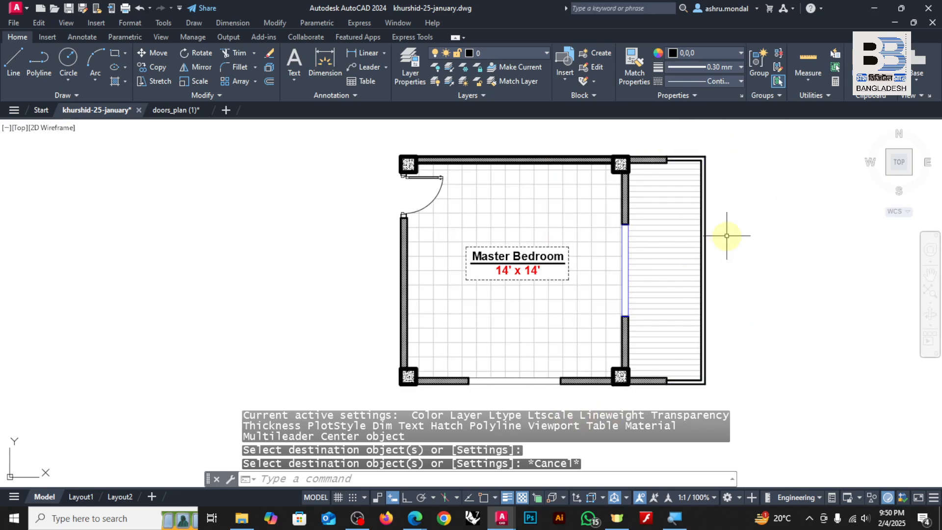
Dimension the thickness of the varanda's outer wall near its lower corner in the reference plan.
{"action": "scroll", "coordinate": [569, 196], "scroll_direction": "up", "scroll_amount": 2}
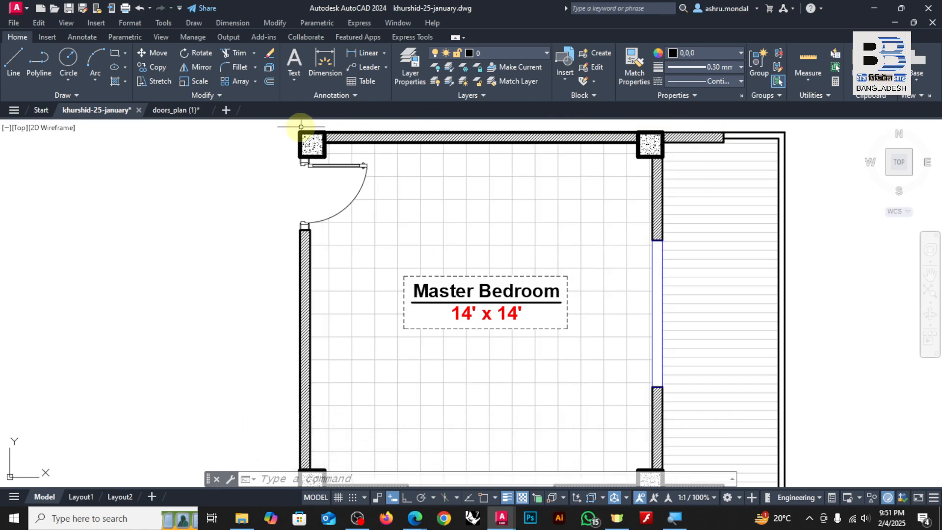
{"action": "scroll", "coordinate": [282, 194], "scroll_direction": "down", "scroll_amount": 4}
{"action": "scroll", "coordinate": [305, 275], "scroll_direction": "up", "scroll_amount": 4}
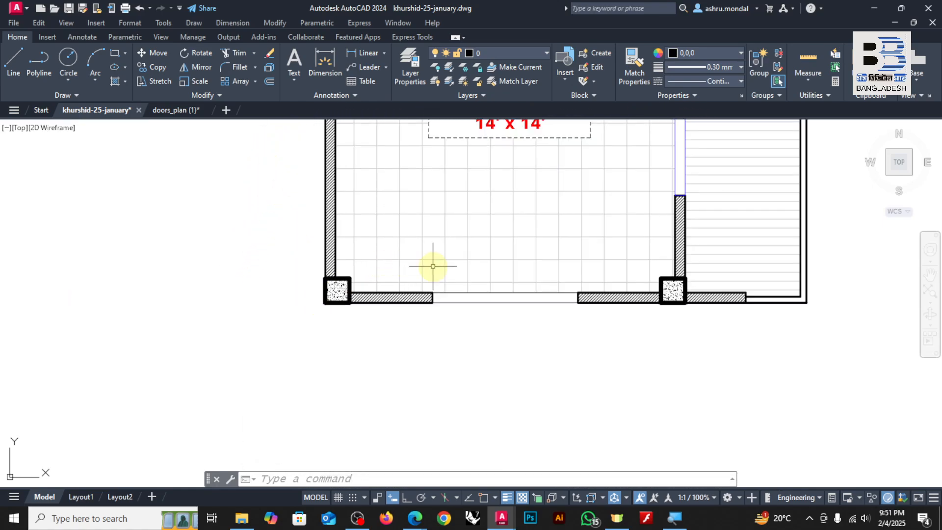
{"action": "scroll", "coordinate": [437, 281], "scroll_direction": "down", "scroll_amount": 2}
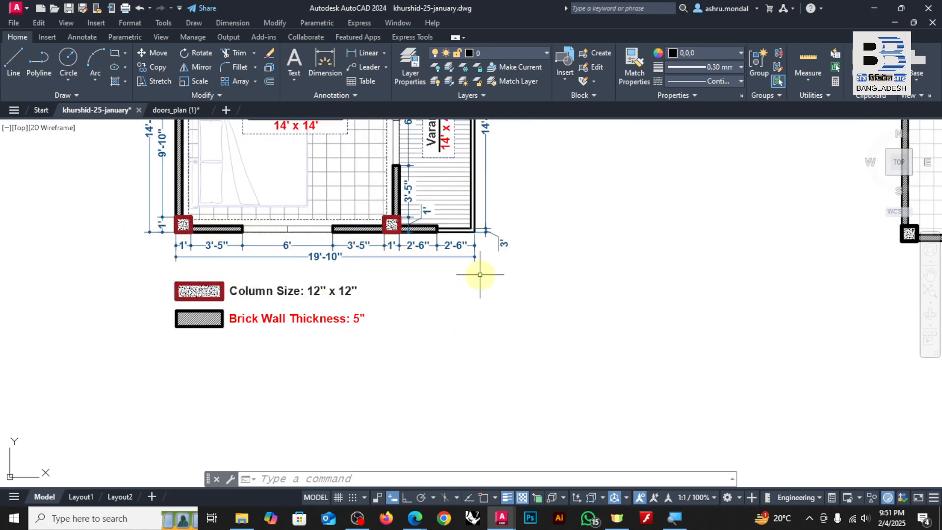
{"action": "scroll", "coordinate": [437, 259], "scroll_direction": "up", "scroll_amount": 2}
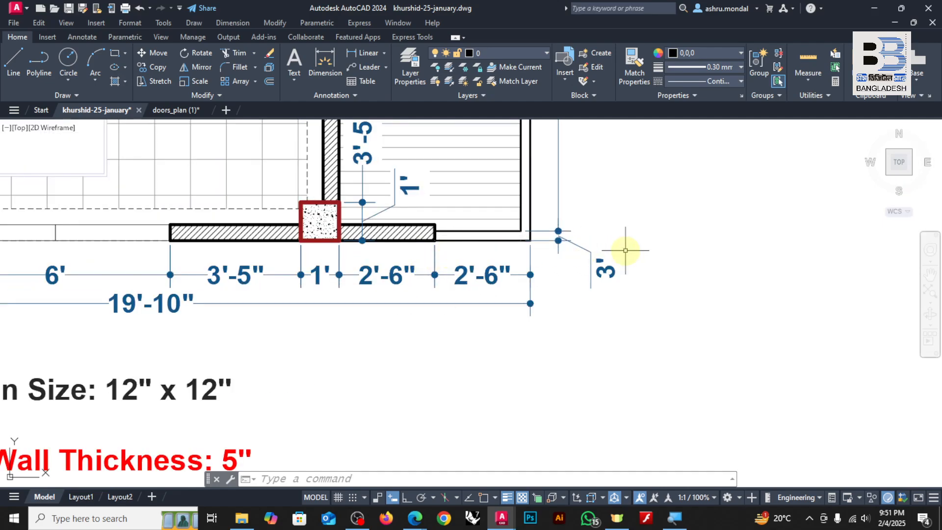
{"action": "scroll", "coordinate": [625, 251], "scroll_direction": "up", "scroll_amount": 3}
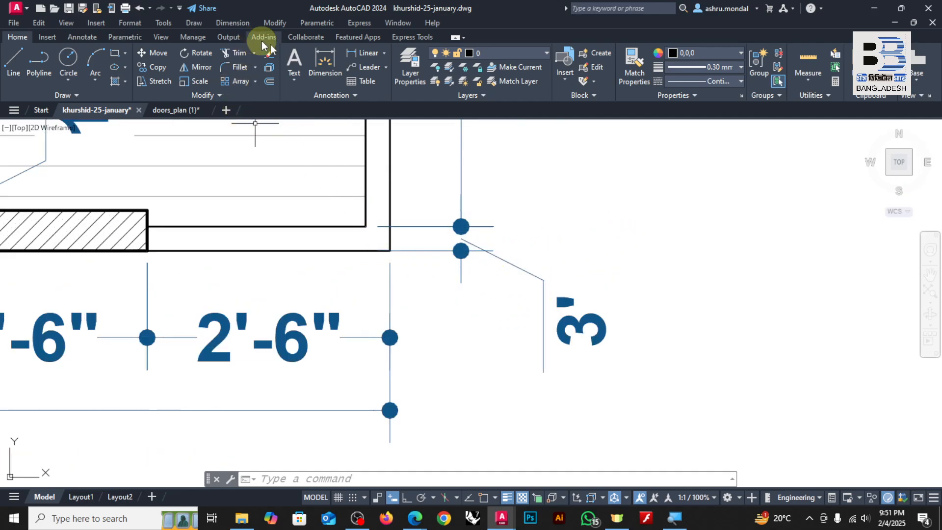
{"action": "left_click", "coordinate": [325, 61]}
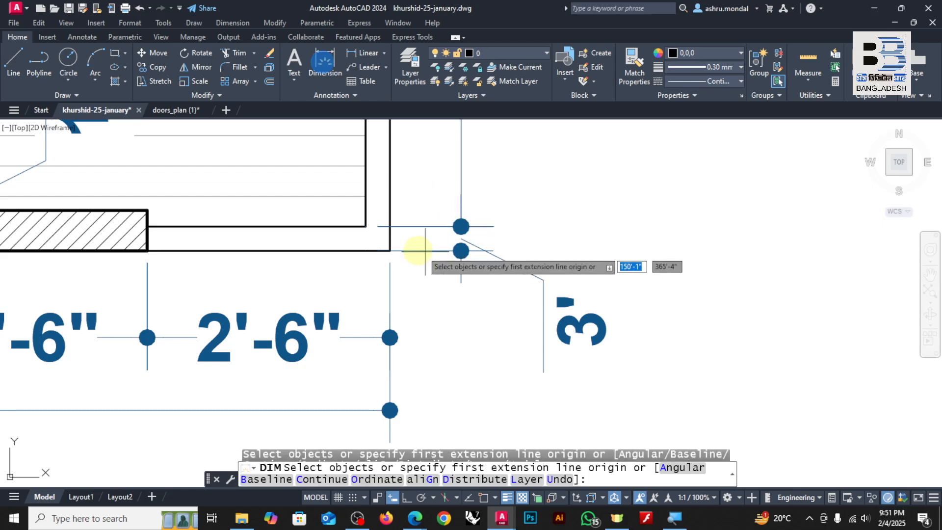
{"action": "left_click", "coordinate": [401, 247]}
{"action": "left_click", "coordinate": [331, 60]}
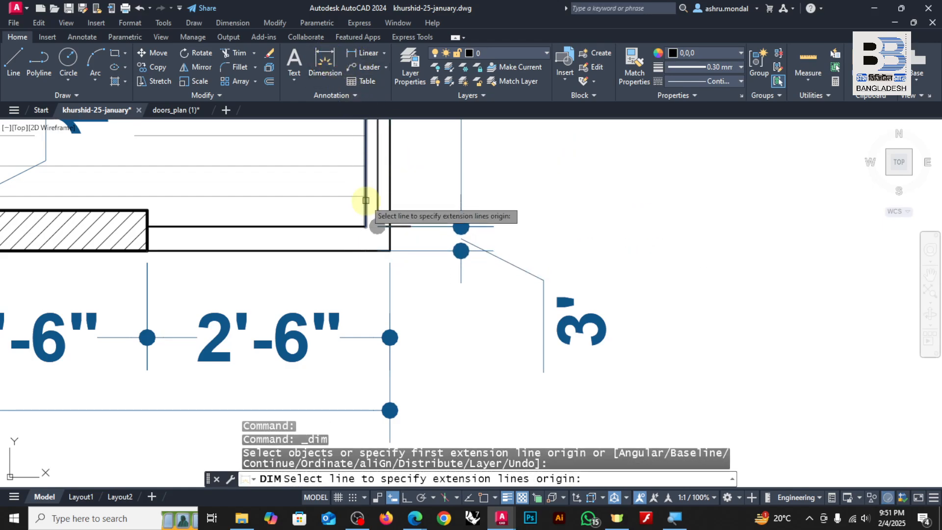
{"action": "key", "text": "Escape"}
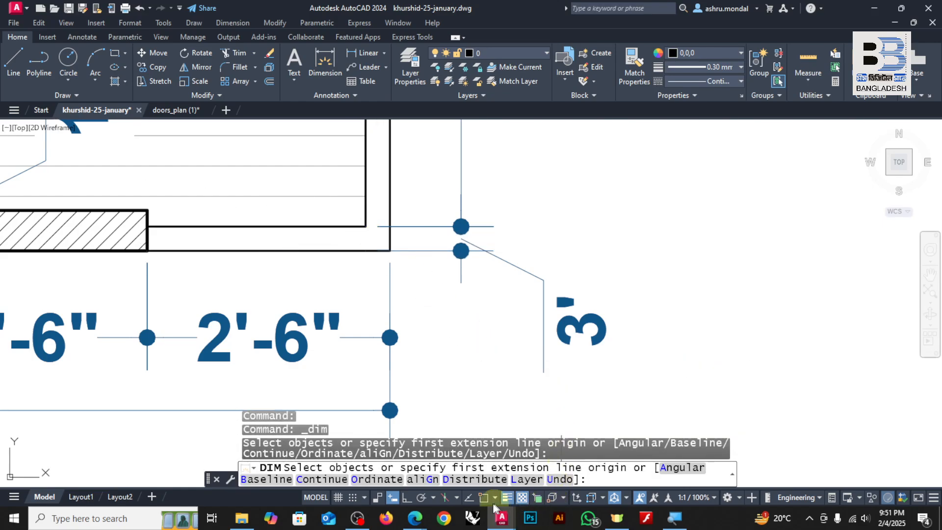
{"action": "left_click", "coordinate": [376, 226]}
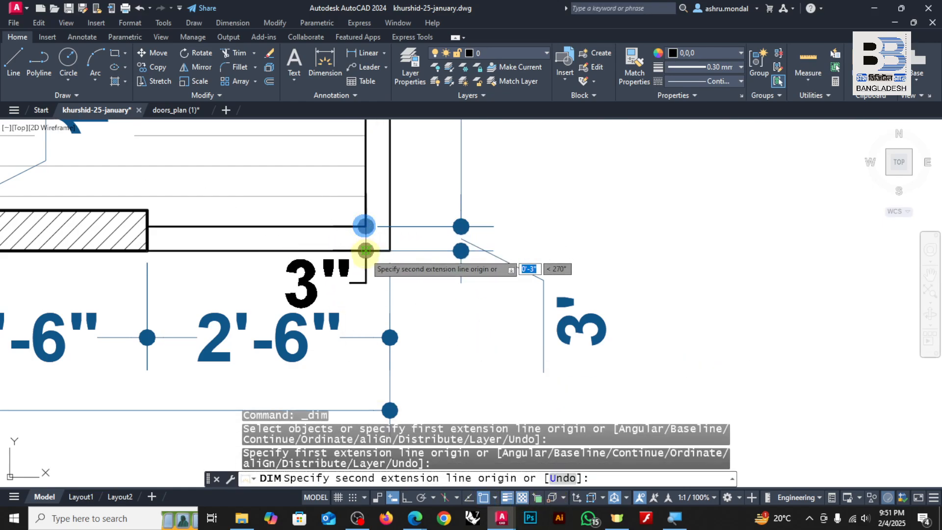
{"action": "left_click", "coordinate": [376, 251]}
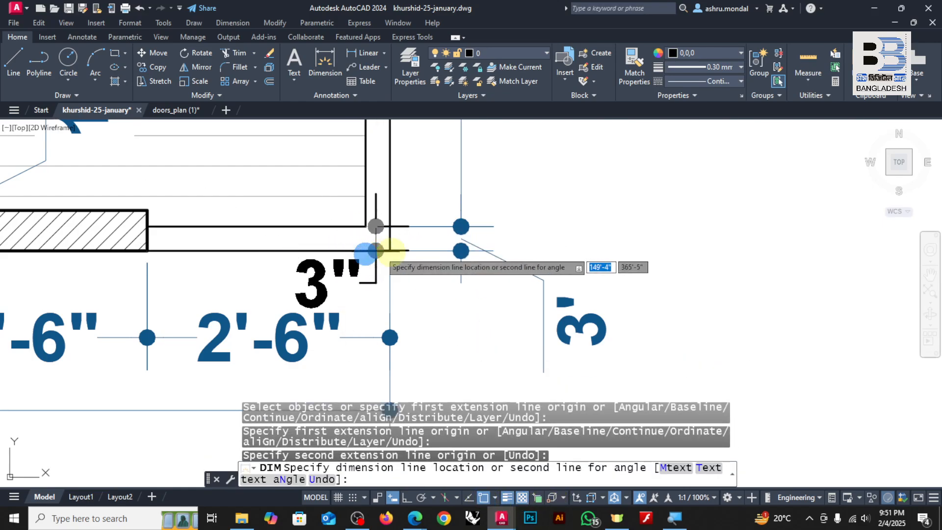
{"action": "left_click", "coordinate": [461, 251]}
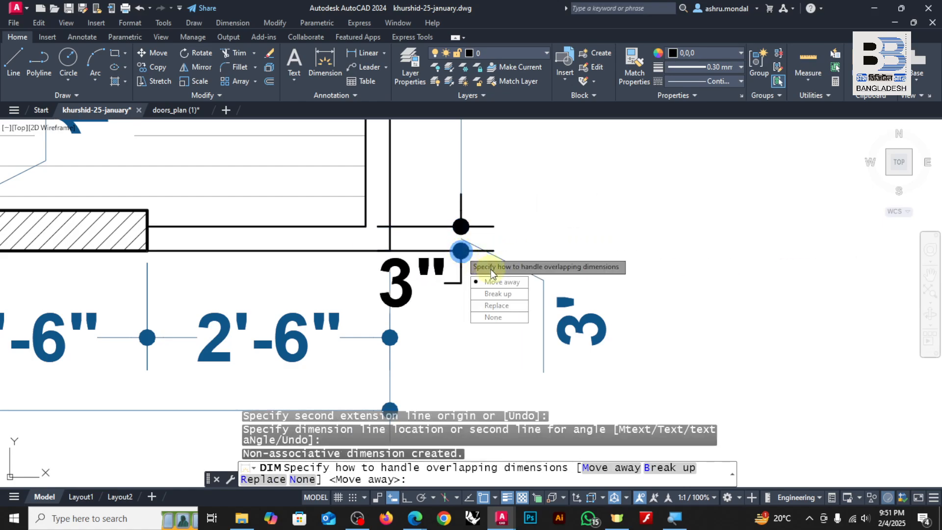
End the Dimension command and delete the trial thickness dimension from the reference plan.
{"action": "key", "text": "Return"}
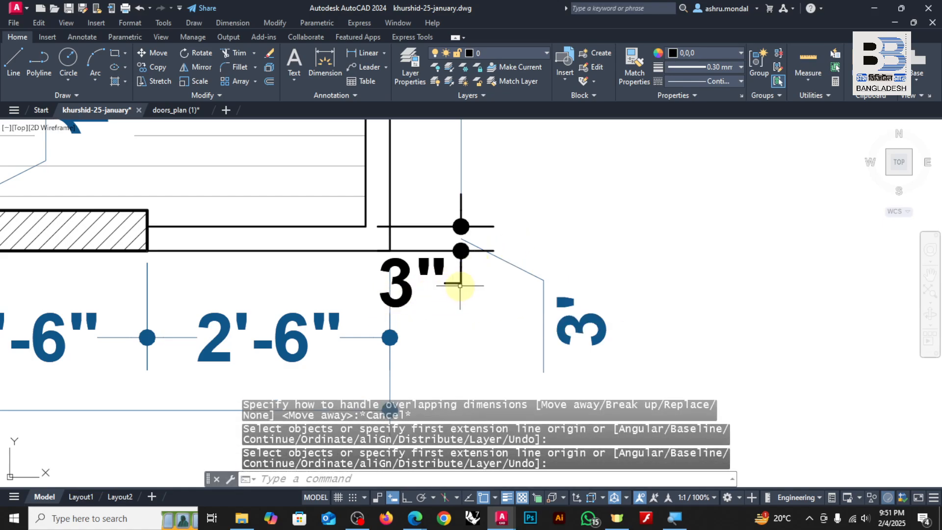
{"action": "key", "text": "Escape"}
{"action": "left_click", "coordinate": [461, 275]}
{"action": "key", "text": "Delete"}
{"action": "left_click", "coordinate": [519, 267]}
{"action": "left_click", "coordinate": [474, 241]}
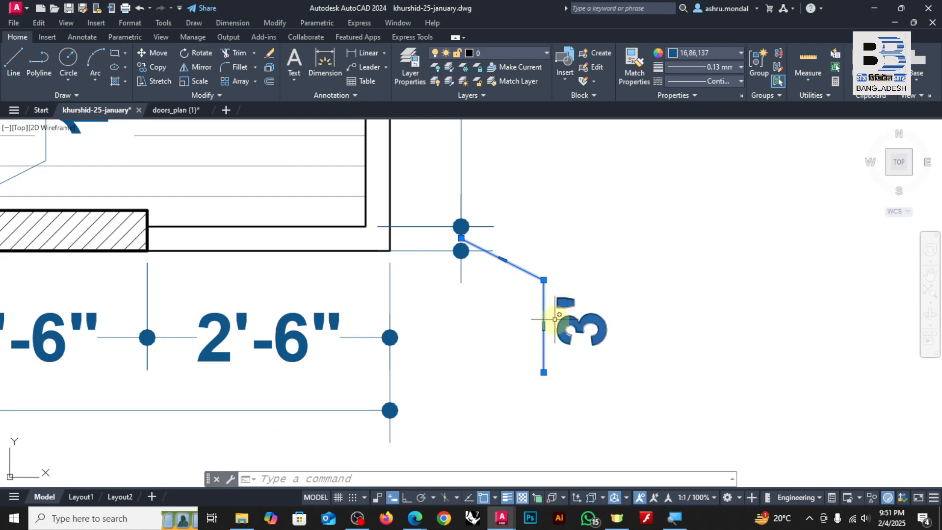
{"action": "scroll", "coordinate": [551, 327], "scroll_direction": "down", "scroll_amount": 5}
{"action": "scroll", "coordinate": [552, 328], "scroll_direction": "down", "scroll_amount": 5}
{"action": "key", "text": "Escape"}
Recolour the blue outline of the opening between the bedroom and the varanda black in the new plan.
{"action": "scroll", "coordinate": [562, 172], "scroll_direction": "down", "scroll_amount": 4}
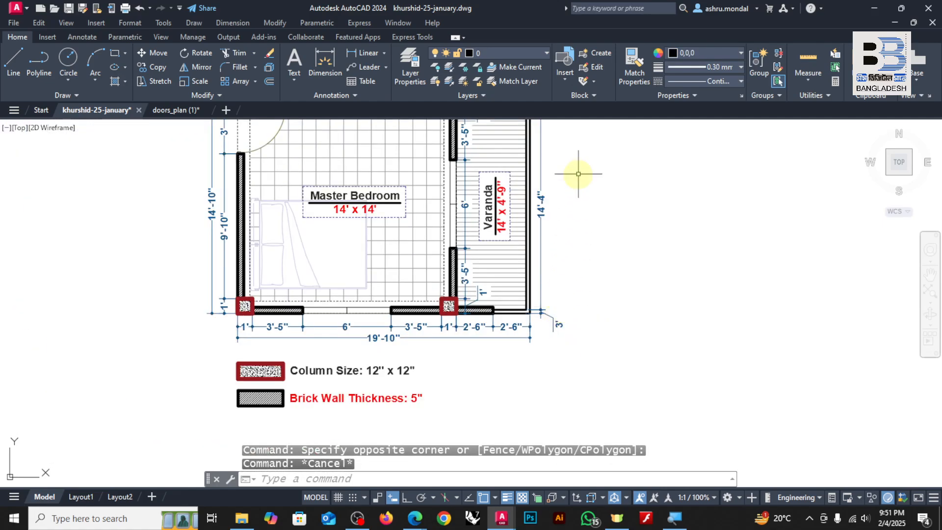
{"action": "scroll", "coordinate": [374, 210], "scroll_direction": "up", "scroll_amount": 8}
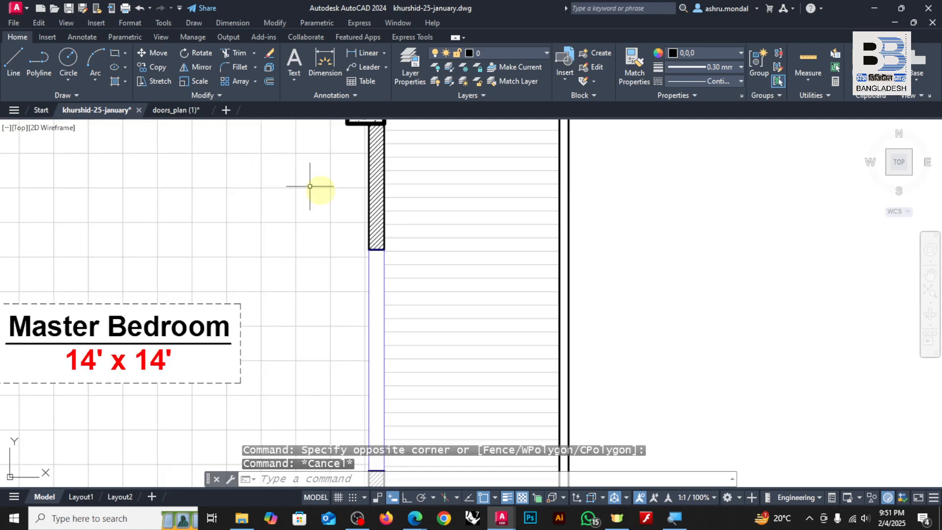
{"action": "scroll", "coordinate": [495, 210], "scroll_direction": "down", "scroll_amount": 4}
{"action": "scroll", "coordinate": [542, 263], "scroll_direction": "up", "scroll_amount": 6}
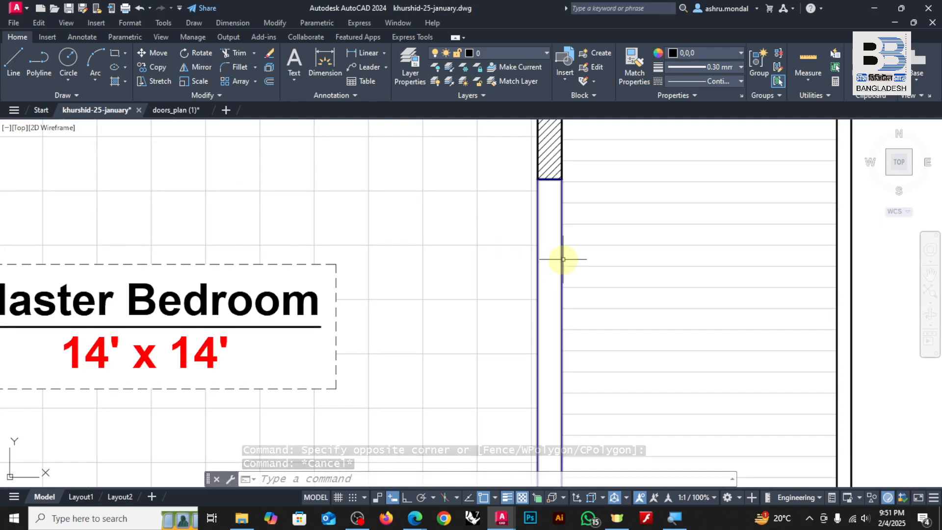
{"action": "left_click", "coordinate": [563, 259]}
{"action": "left_click", "coordinate": [675, 52]}
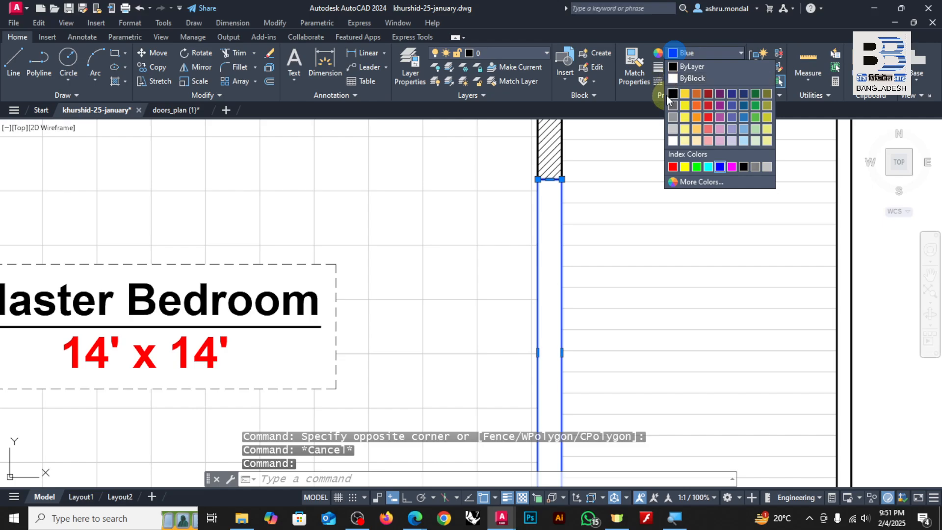
{"action": "left_click", "coordinate": [670, 97]}
{"action": "key", "text": "Escape"}
{"action": "scroll", "coordinate": [545, 171], "scroll_direction": "down", "scroll_amount": 3}
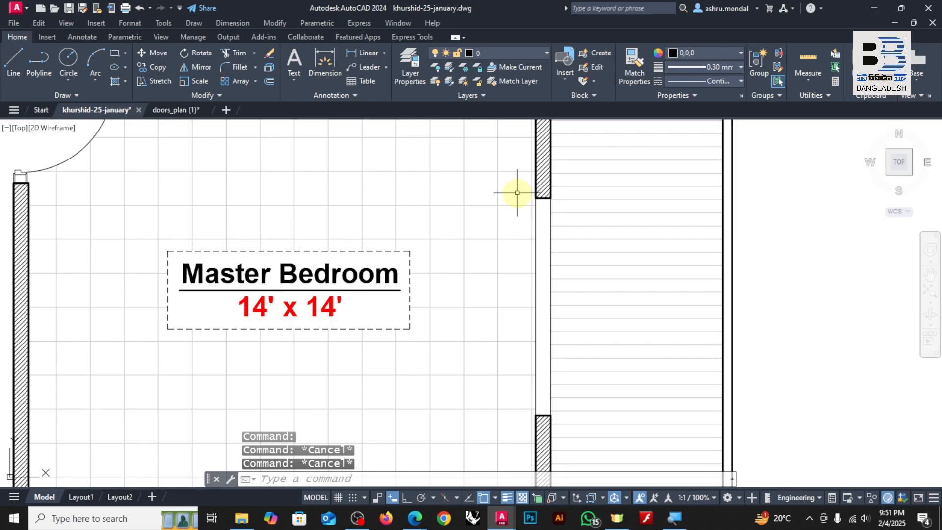
{"action": "scroll", "coordinate": [474, 253], "scroll_direction": "down", "scroll_amount": 3}
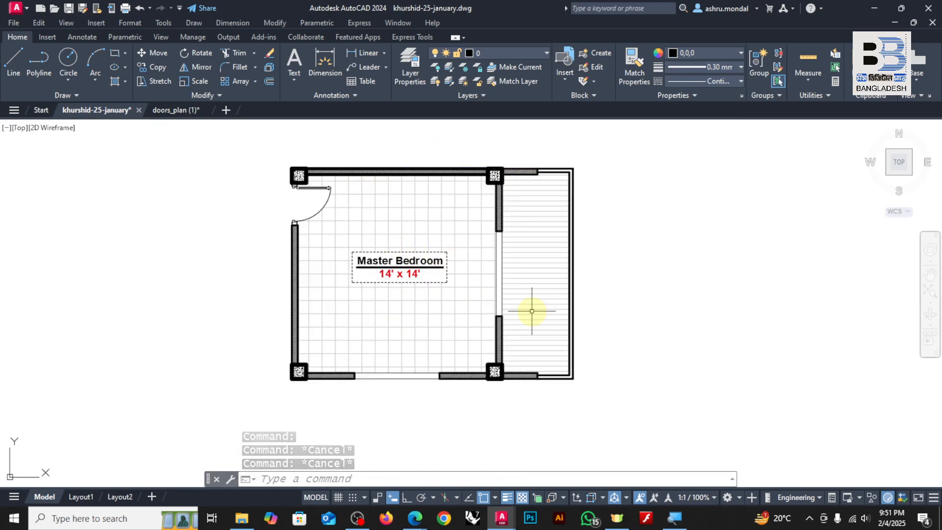
{"action": "scroll", "coordinate": [273, 203], "scroll_direction": "up", "scroll_amount": 2}
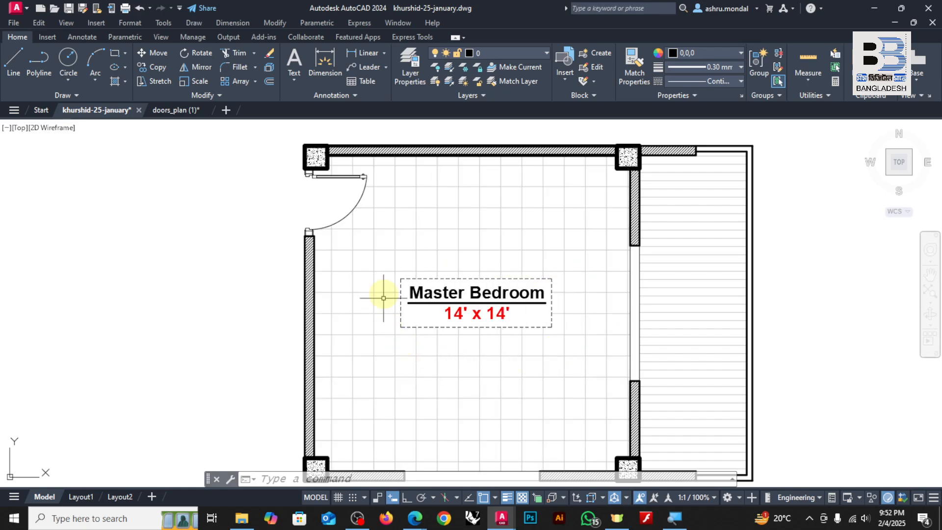
{"action": "scroll", "coordinate": [393, 288], "scroll_direction": "up", "scroll_amount": 4}
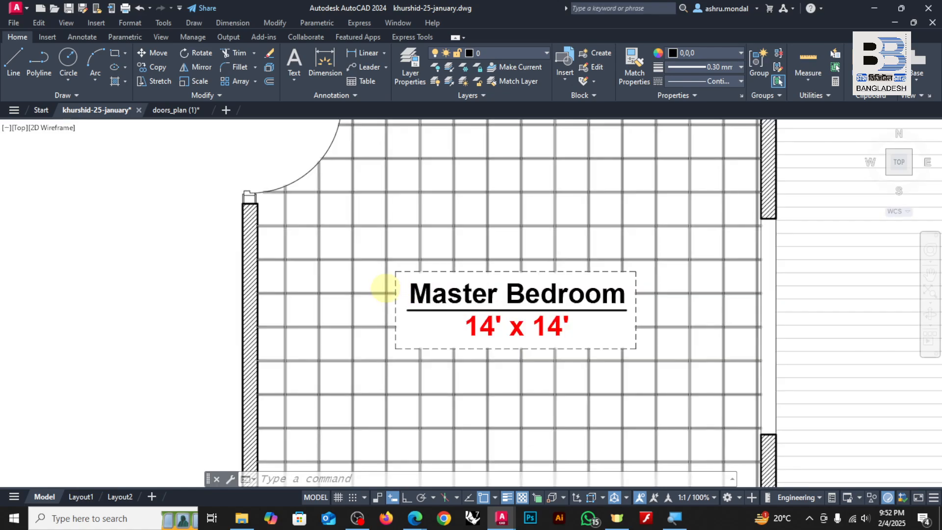
{"action": "left_click", "coordinate": [354, 216]}
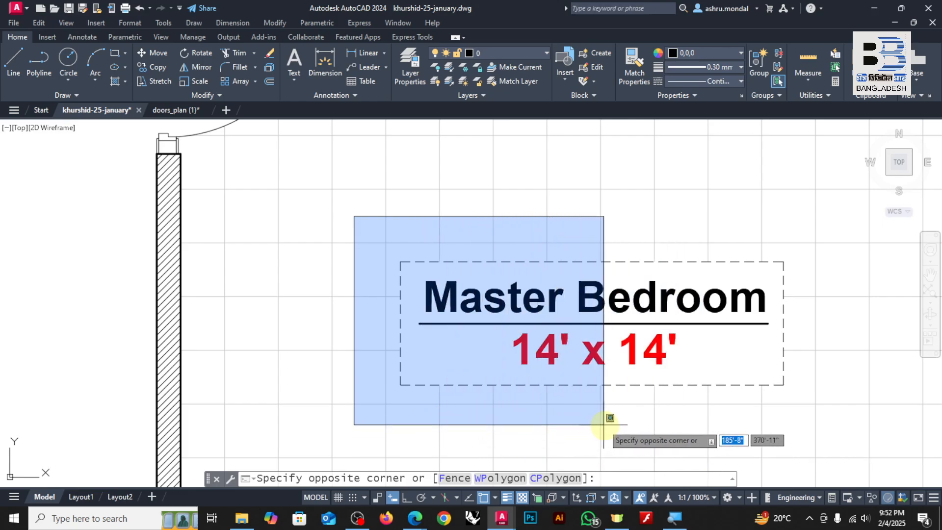
{"action": "left_click", "coordinate": [577, 428]}
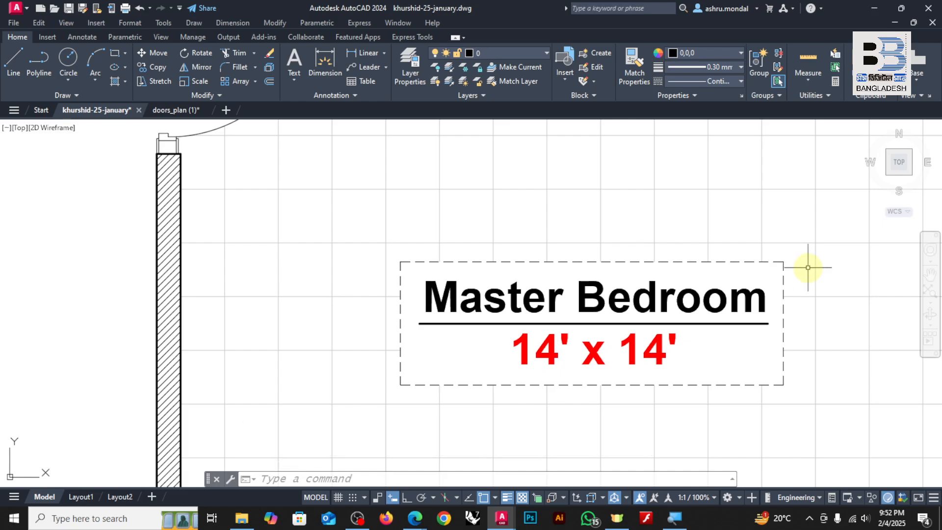
{"action": "scroll", "coordinate": [577, 248], "scroll_direction": "down", "scroll_amount": 8}
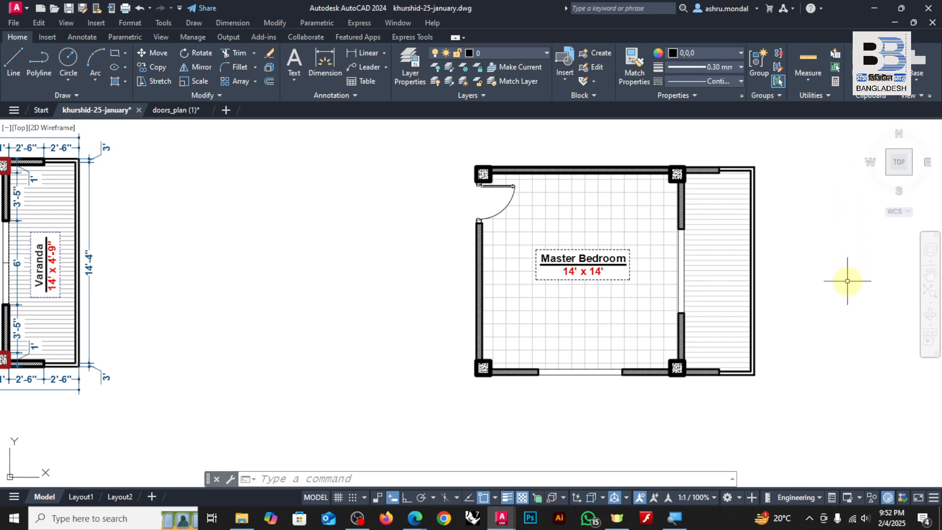